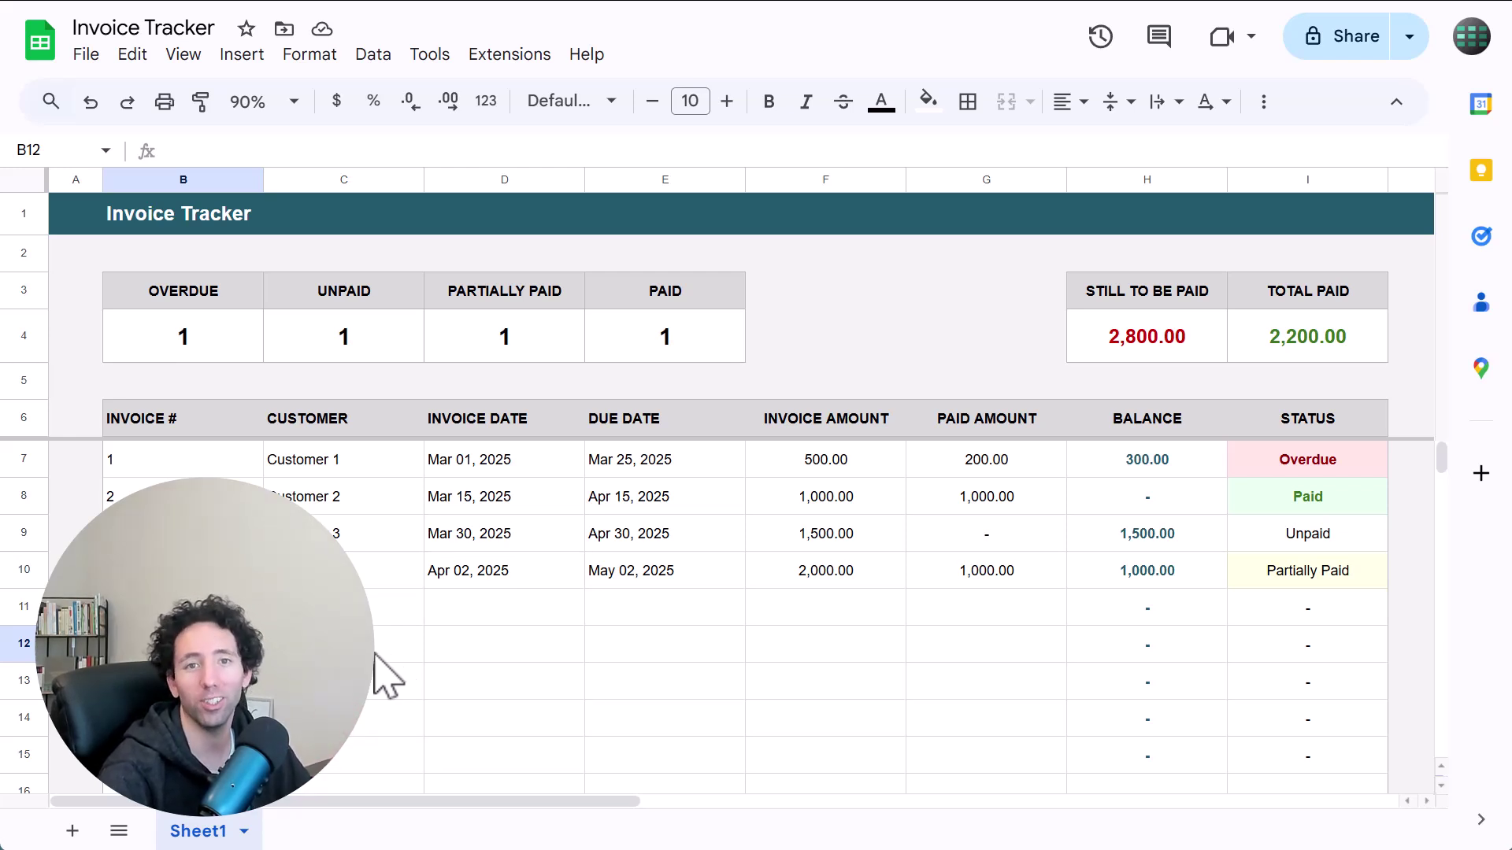
- Start a new invoice in row 11 with its number, customer, invoice date May 01, 2025 and due date Jun 01, 2025
{"action": "left_click", "coordinate": [182, 607]}
{"action": "key", "text": "Tab"}
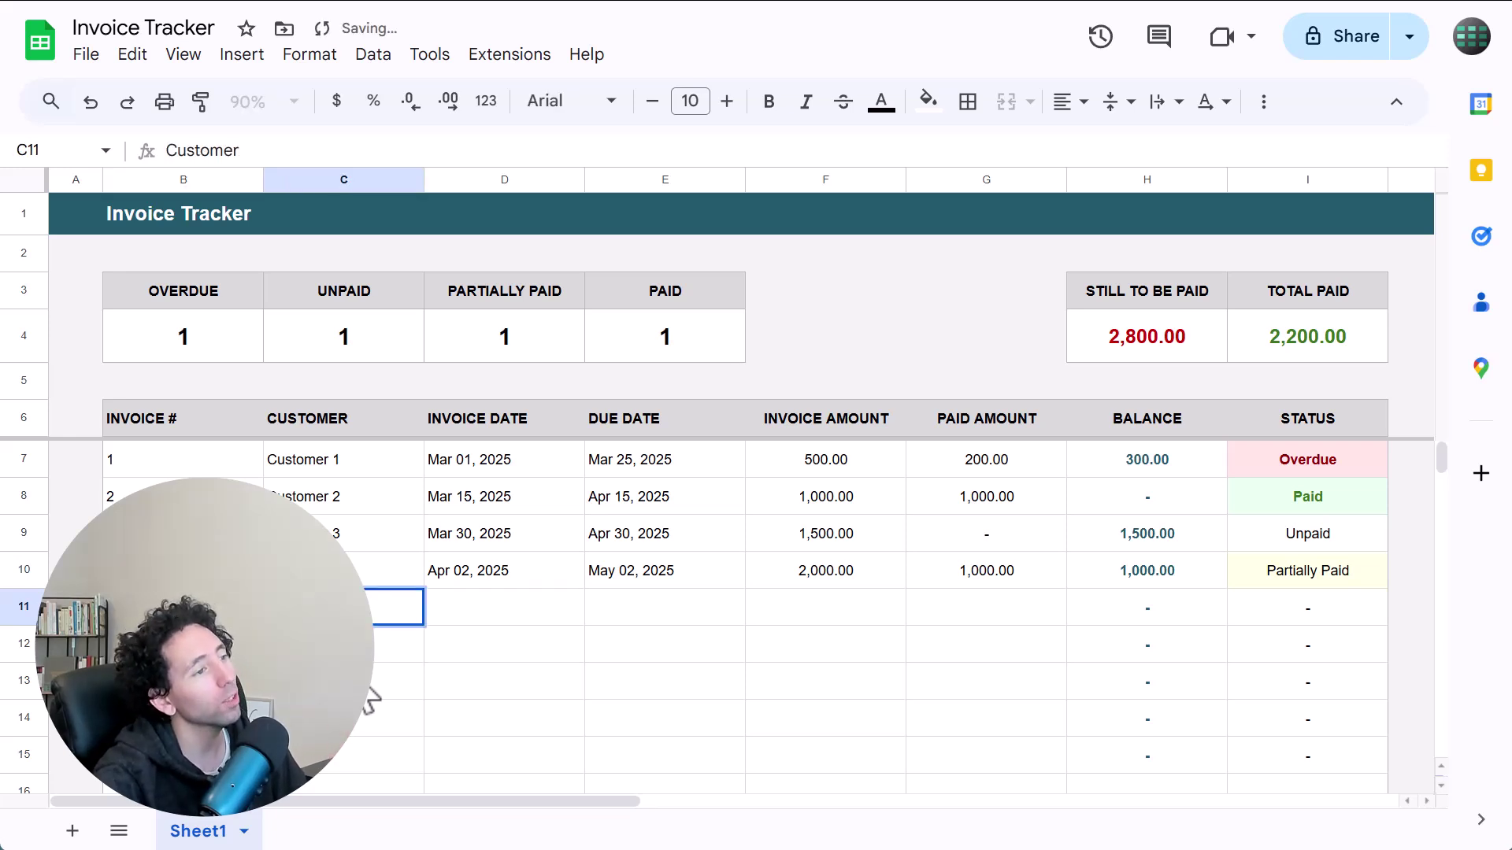
{"action": "key", "text": "Tab"}
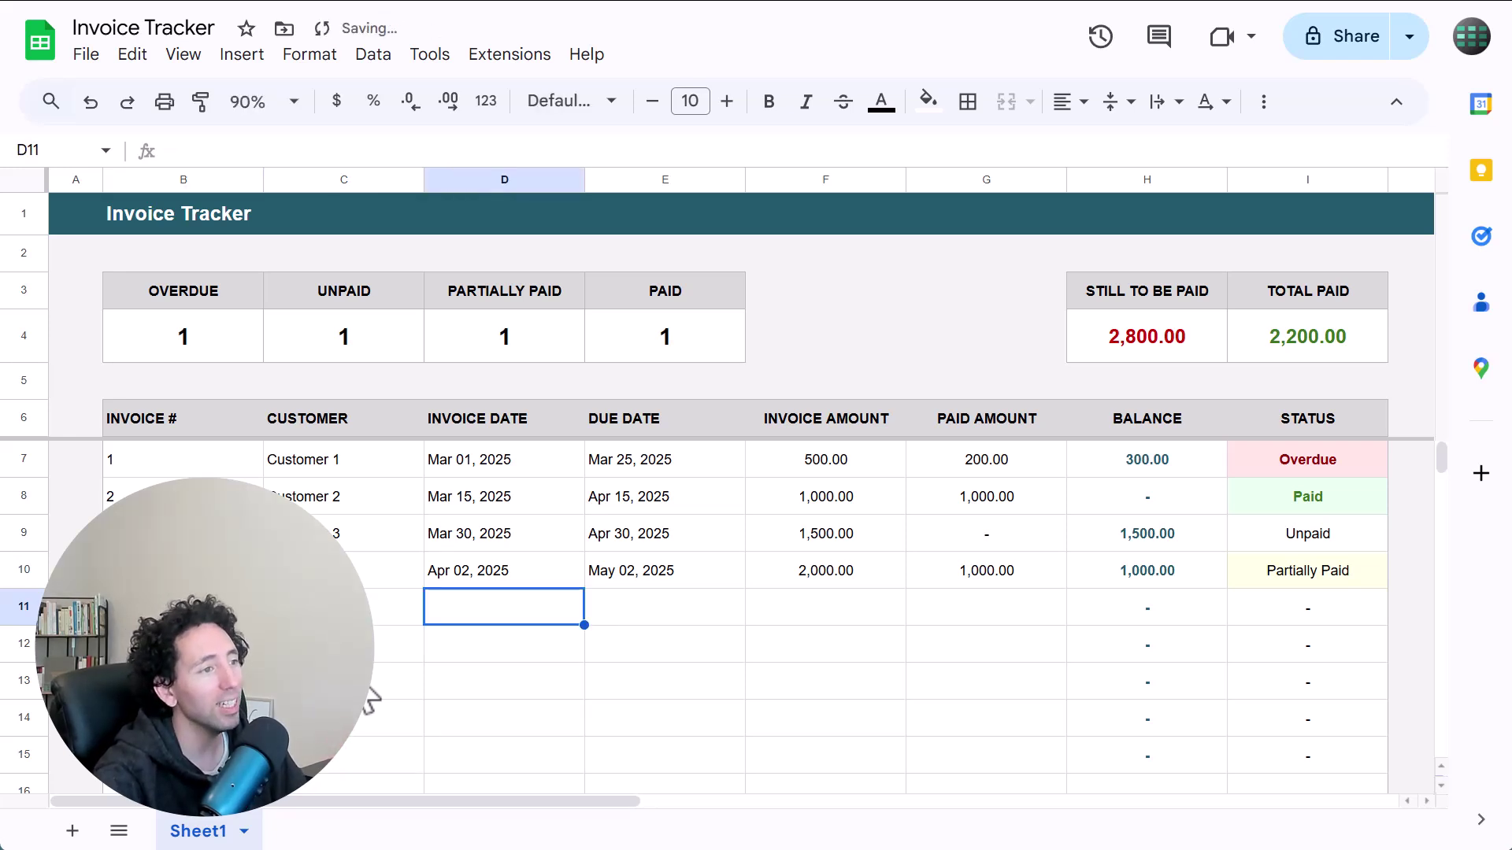
{"action": "type", "text": "5"}
{"action": "key", "text": "Tab"}
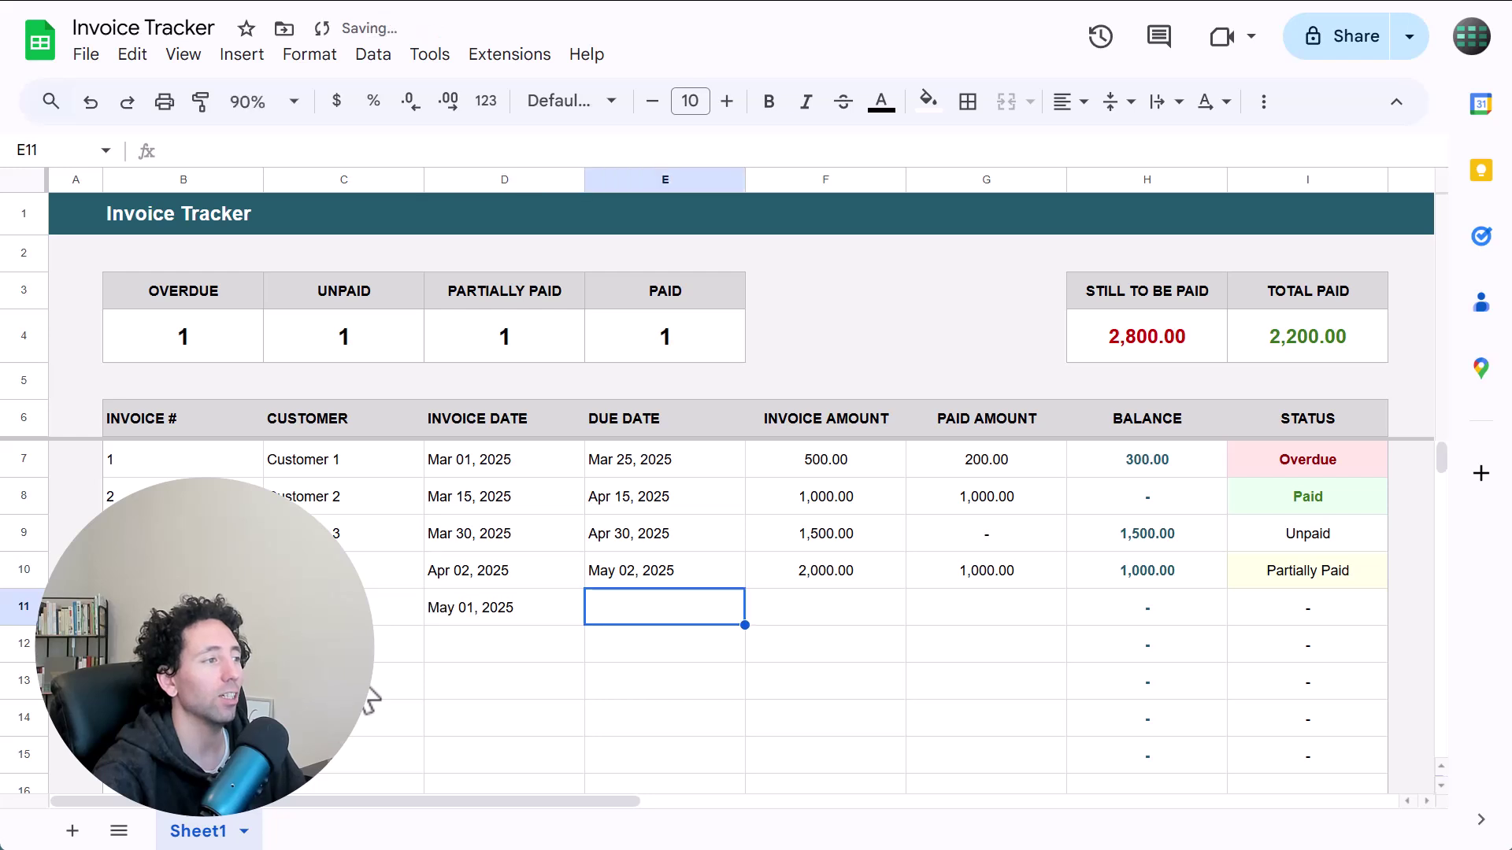
{"action": "type", "text": "6/1"}
{"action": "key", "text": "Tab"}
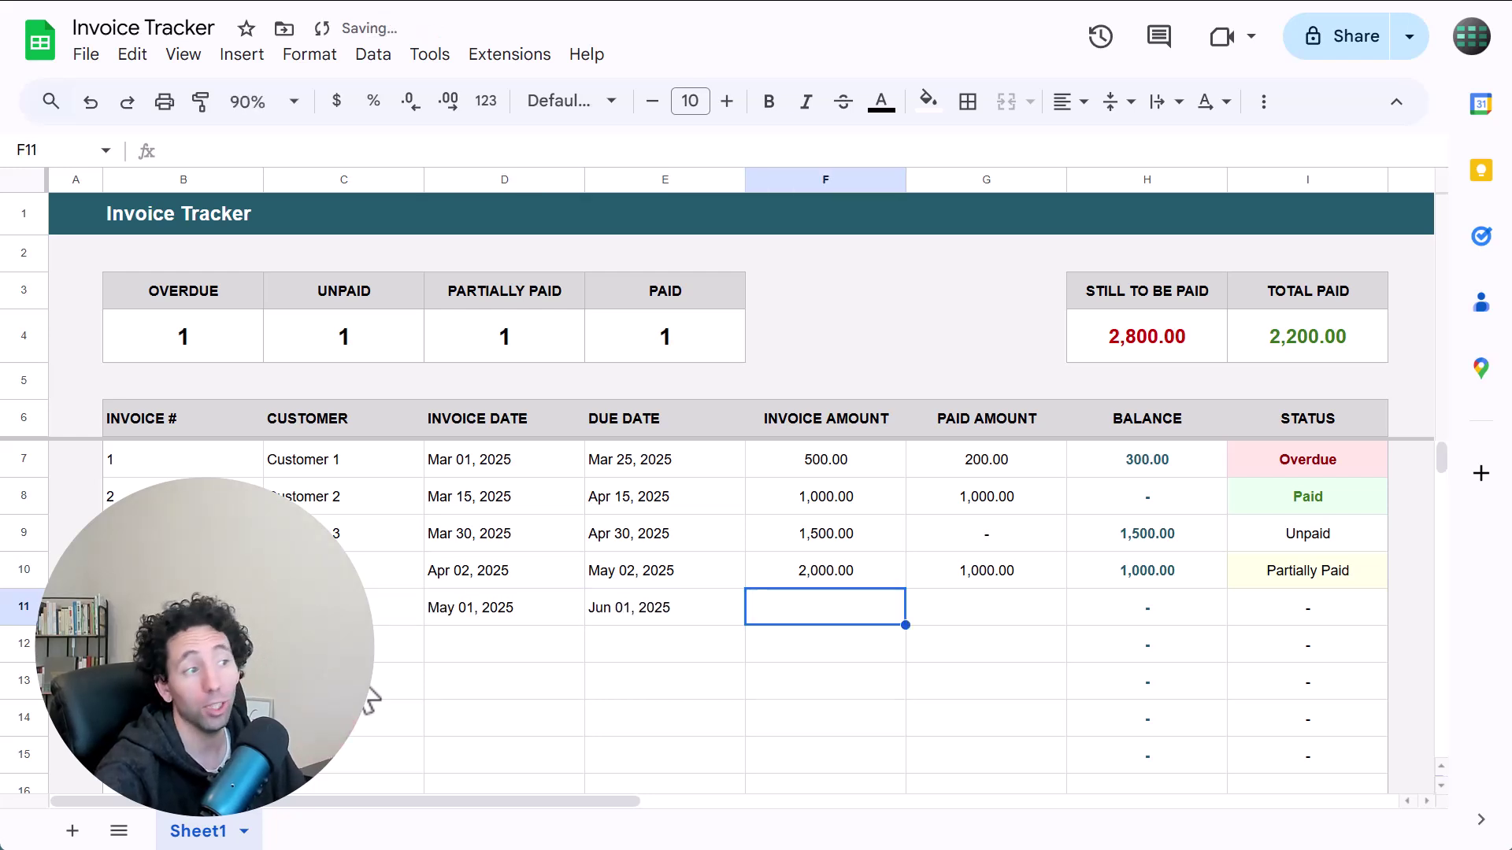
- Enter an invoice amount of 2,500 and a paid amount of 1,500 for the invoice in row 11
{"action": "type", "text": "2500"}
{"action": "key", "text": "Tab"}
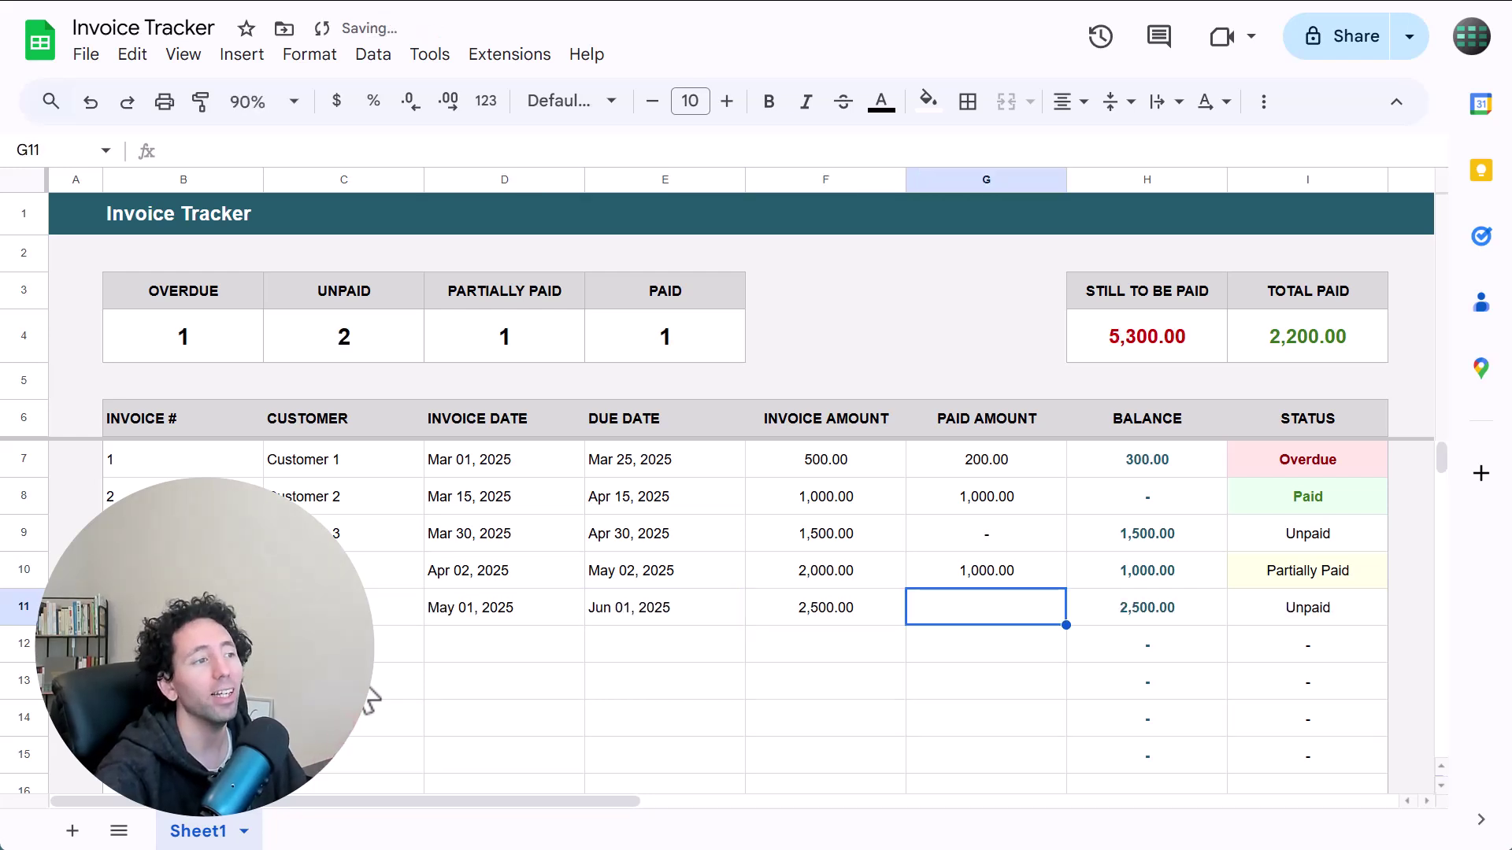
{"action": "type", "text": "1,"}
{"action": "type", "text": "500"}
{"action": "key", "text": "Return"}
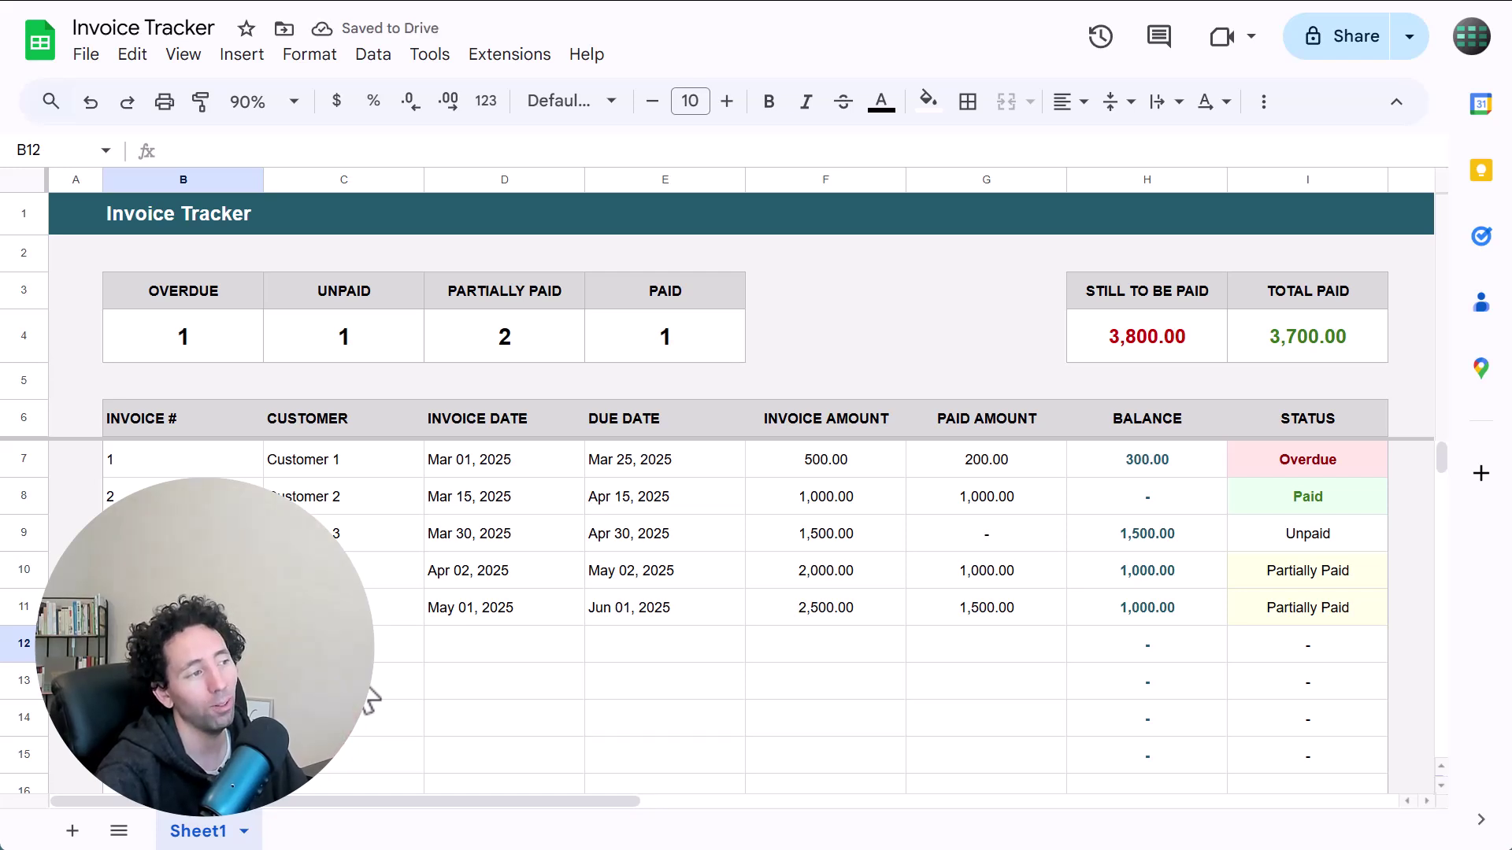
- Change the paid amount of the invoice in row 11 to 2,500
{"action": "left_click", "coordinate": [984, 614]}
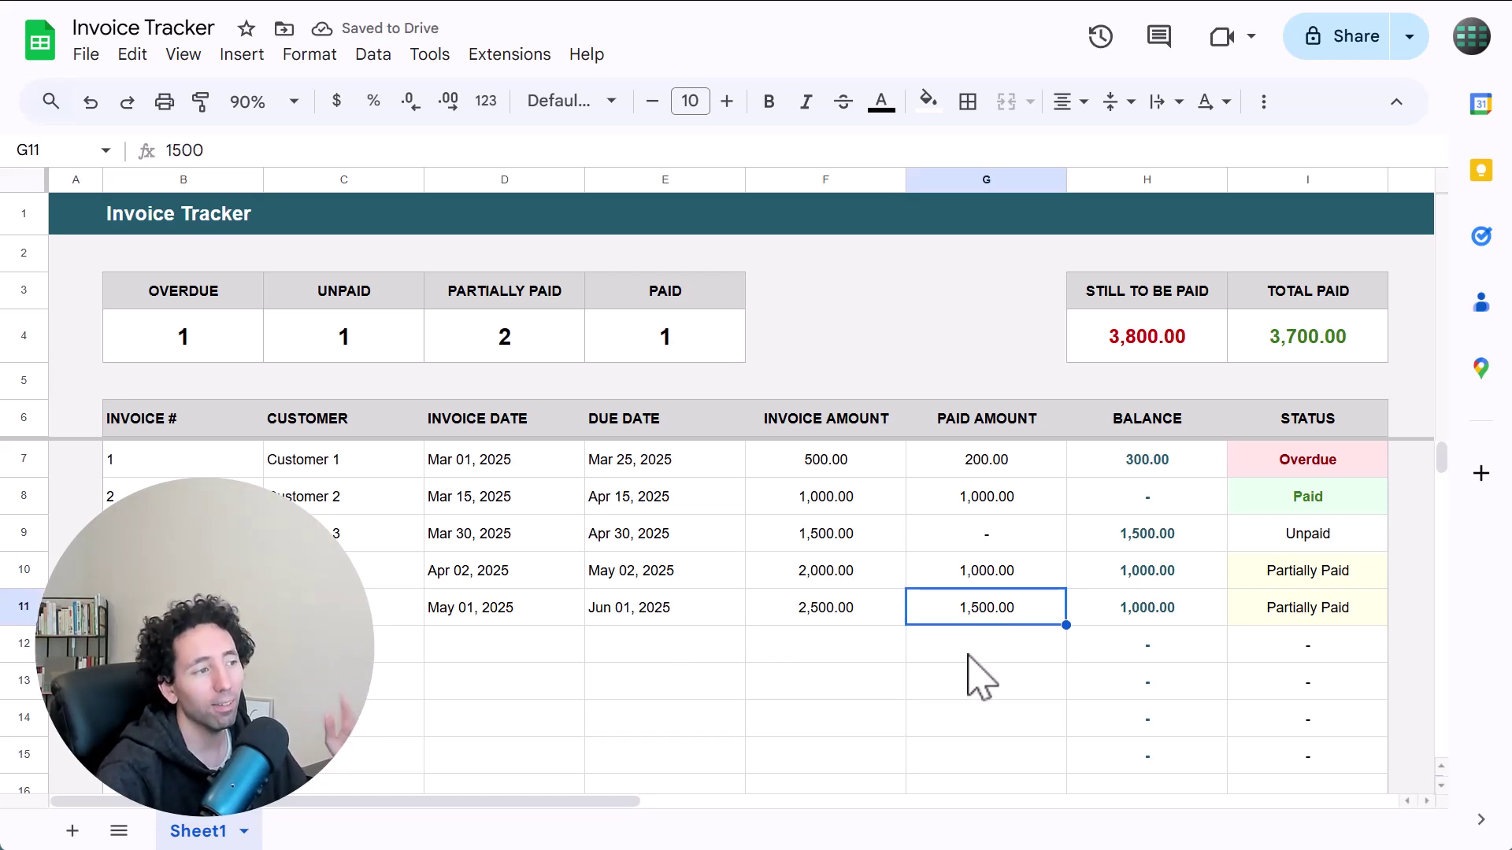
{"action": "type", "text": "2,500"}
{"action": "key", "text": "Return"}
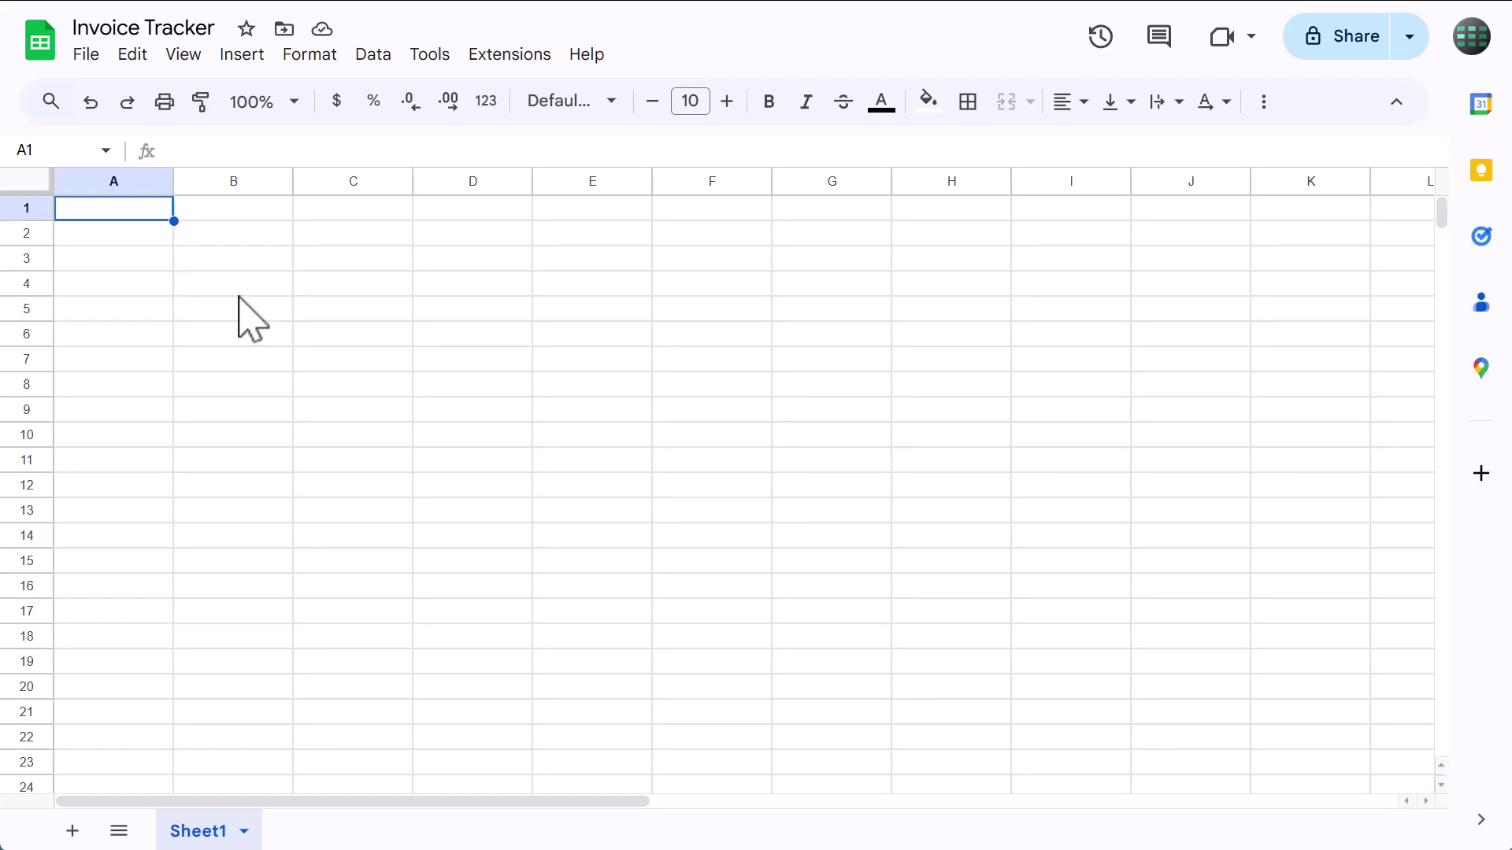
- Set the vertical alignment of all cells in the blank sheet to middle
{"action": "left_click", "coordinate": [31, 181]}
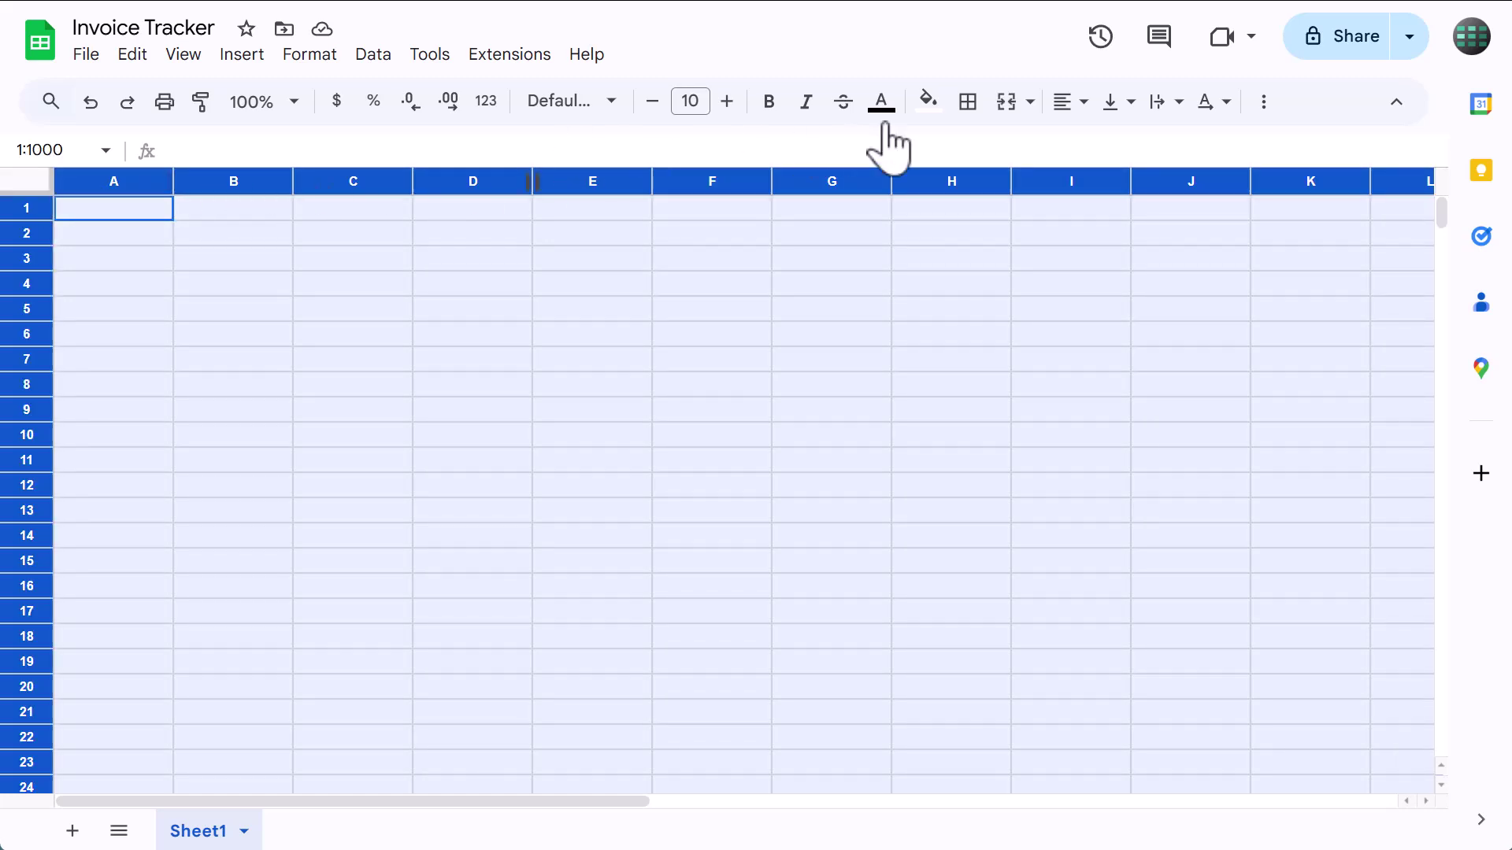
{"action": "left_click", "coordinate": [1074, 108]}
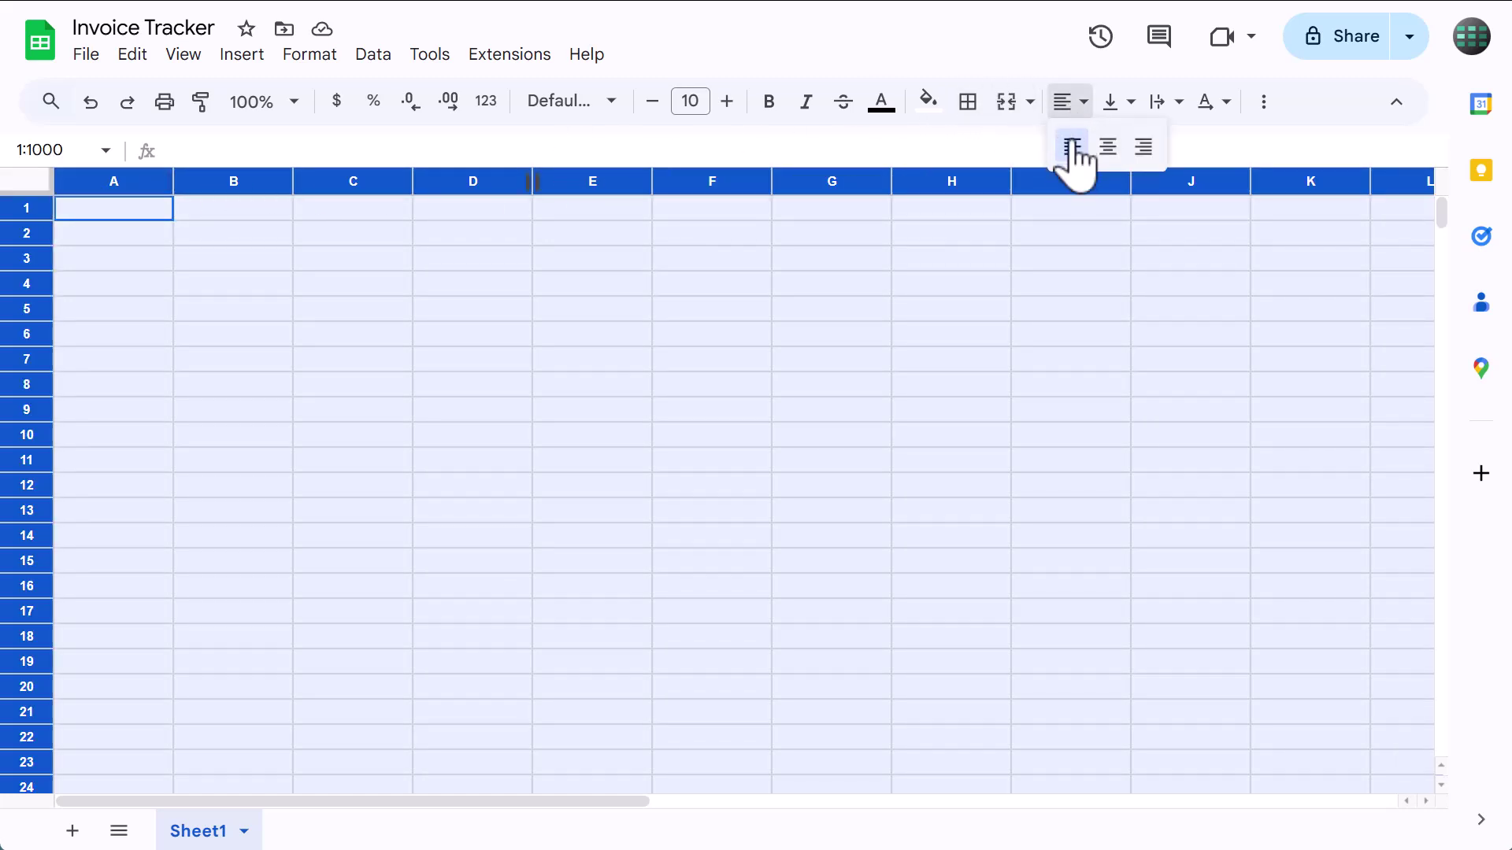
{"action": "left_click", "coordinate": [1114, 102]}
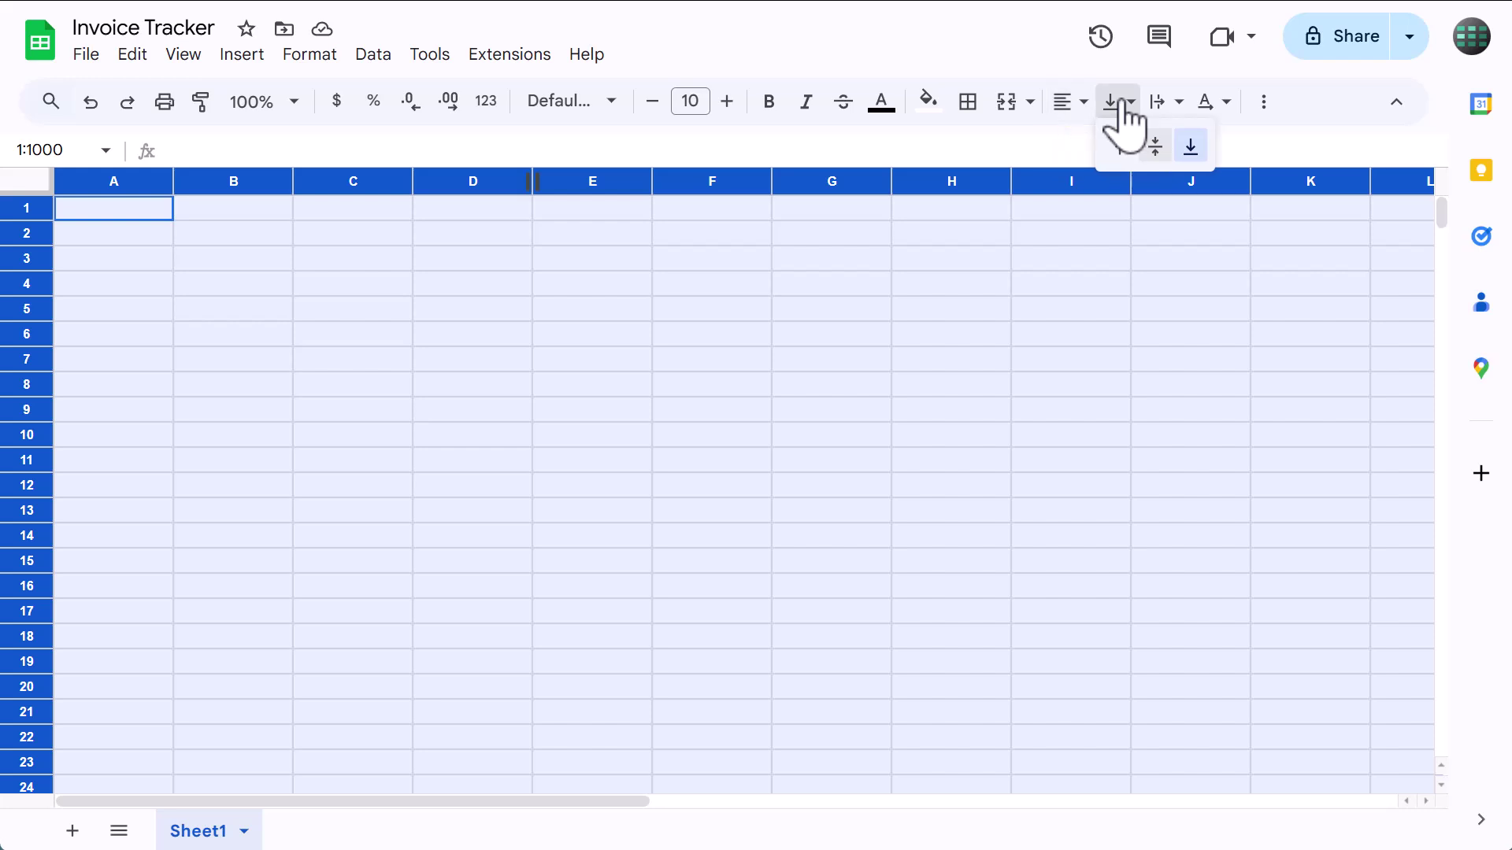
{"action": "left_click", "coordinate": [1155, 147]}
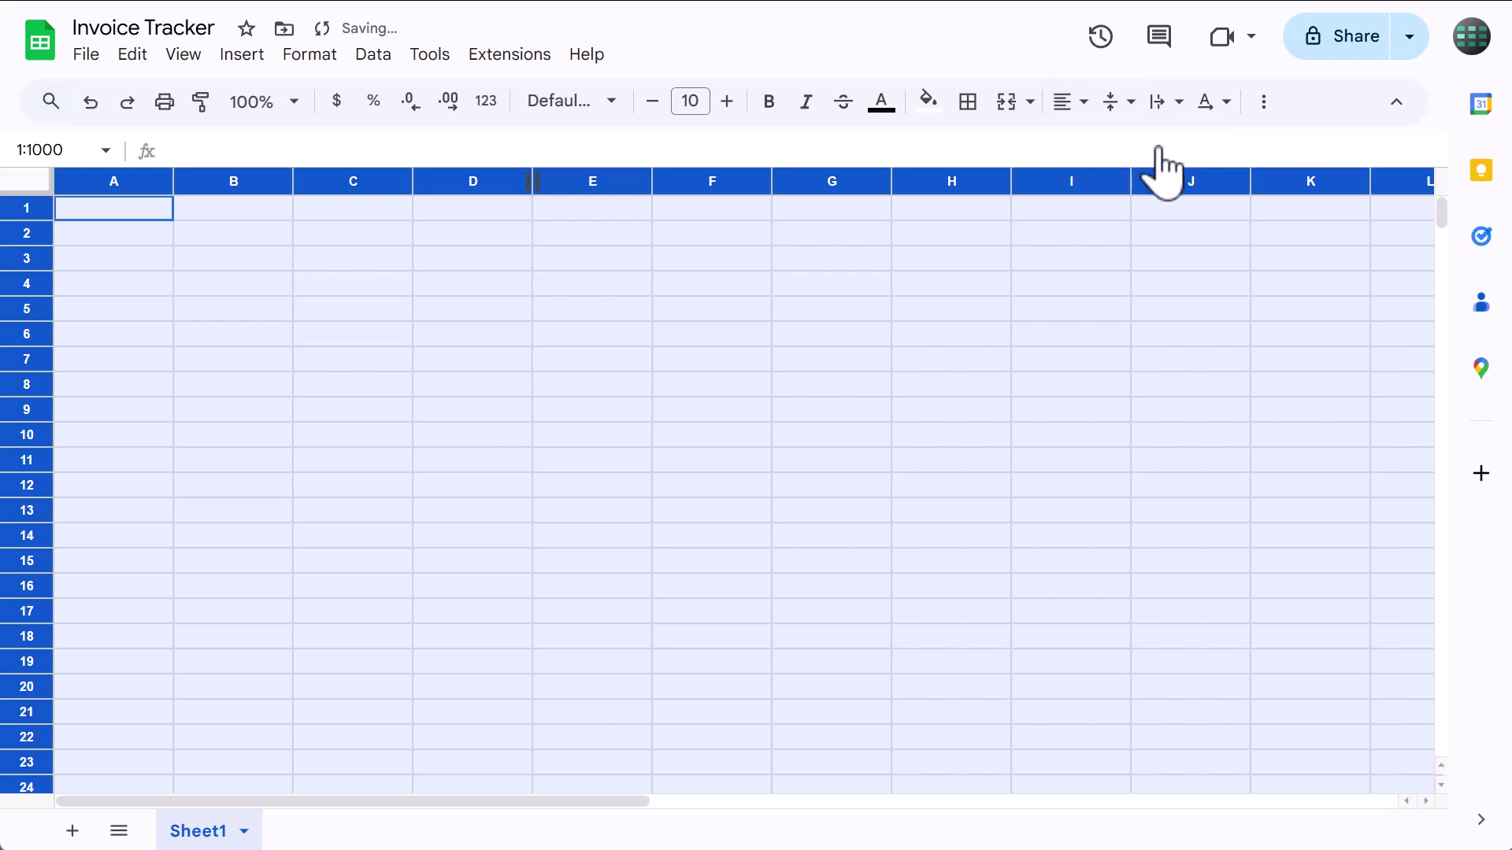
{"action": "left_click", "coordinate": [513, 240]}
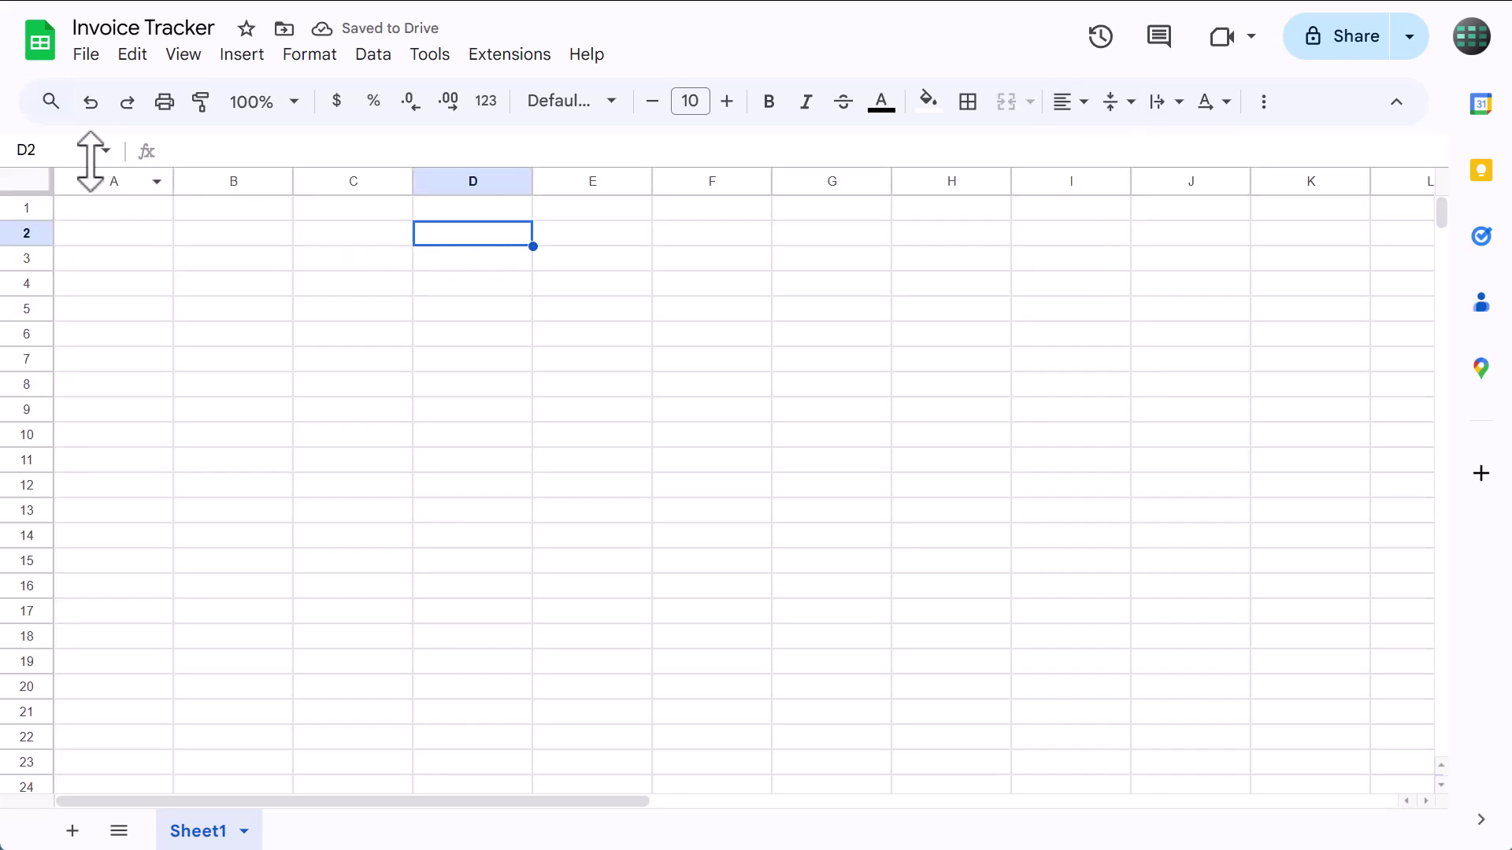
- Resize rows 1 to 1000 to a height of 35 pixels
{"action": "left_click", "coordinate": [64, 149]}
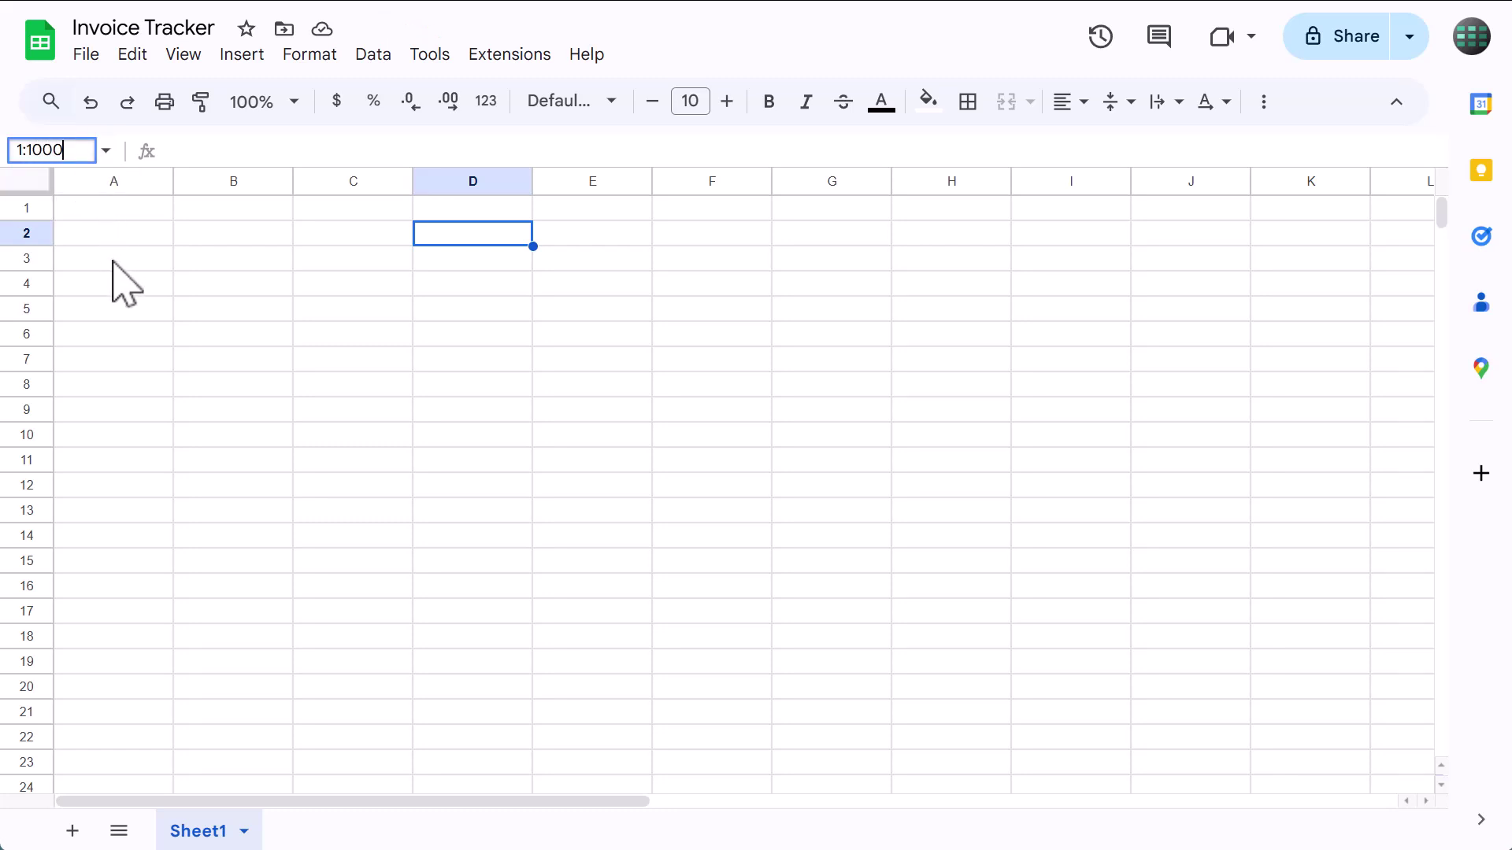
{"action": "key", "text": "Return"}
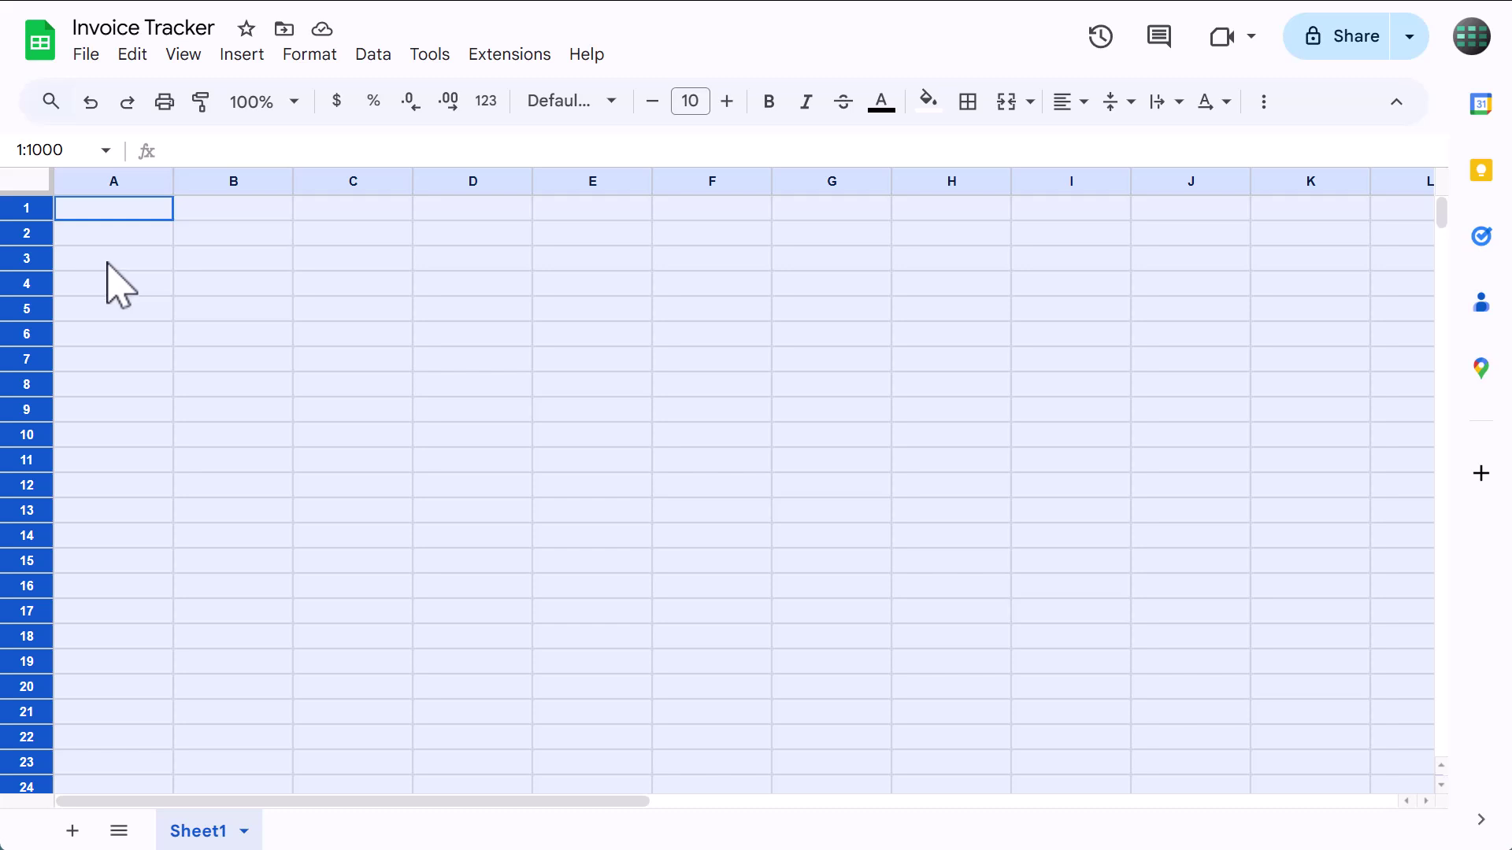
{"action": "right_click", "coordinate": [28, 241]}
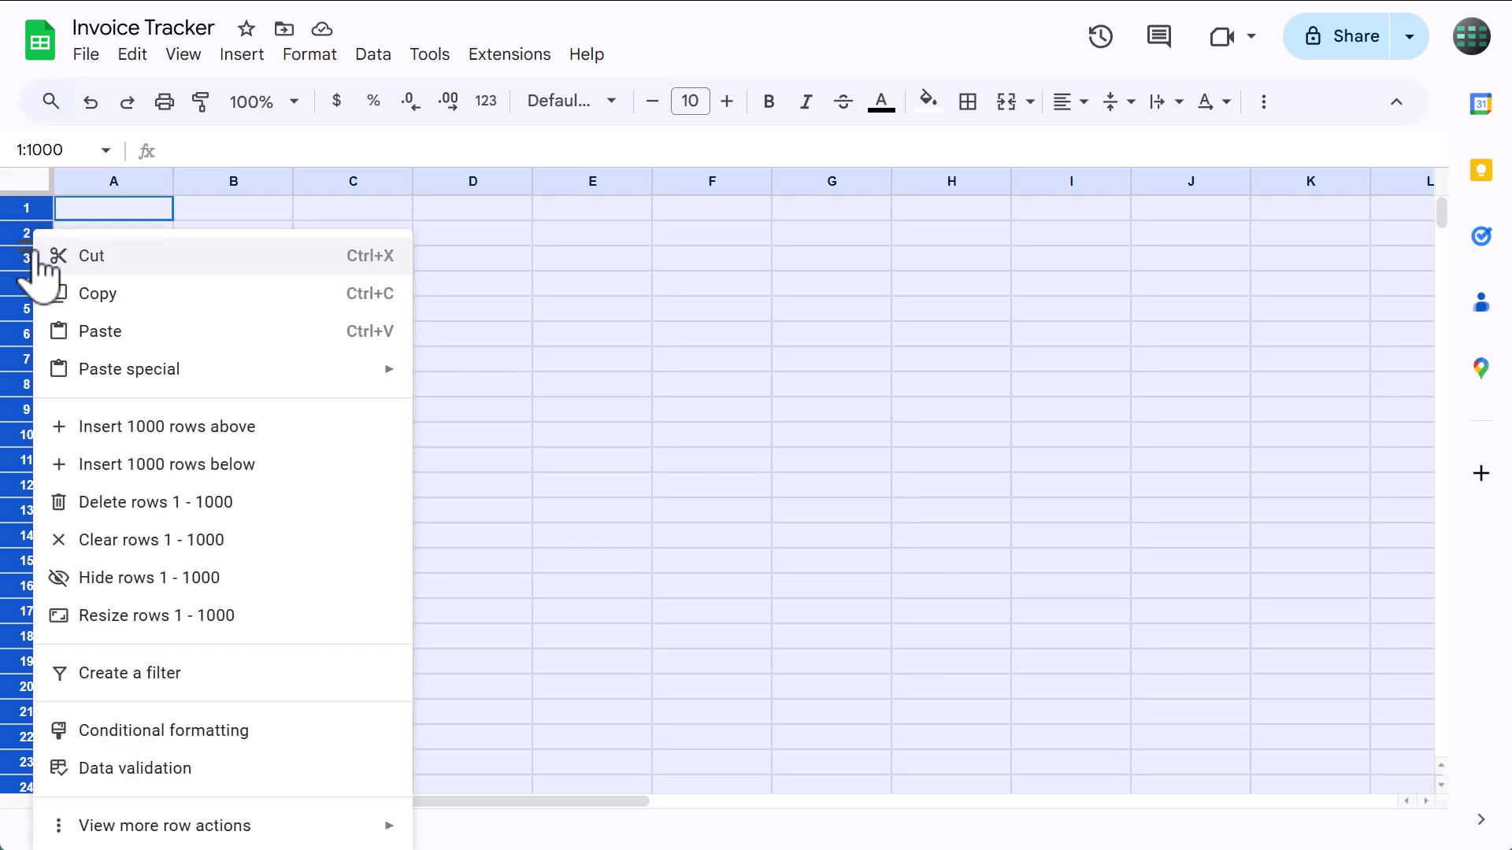
{"action": "left_click", "coordinate": [157, 618]}
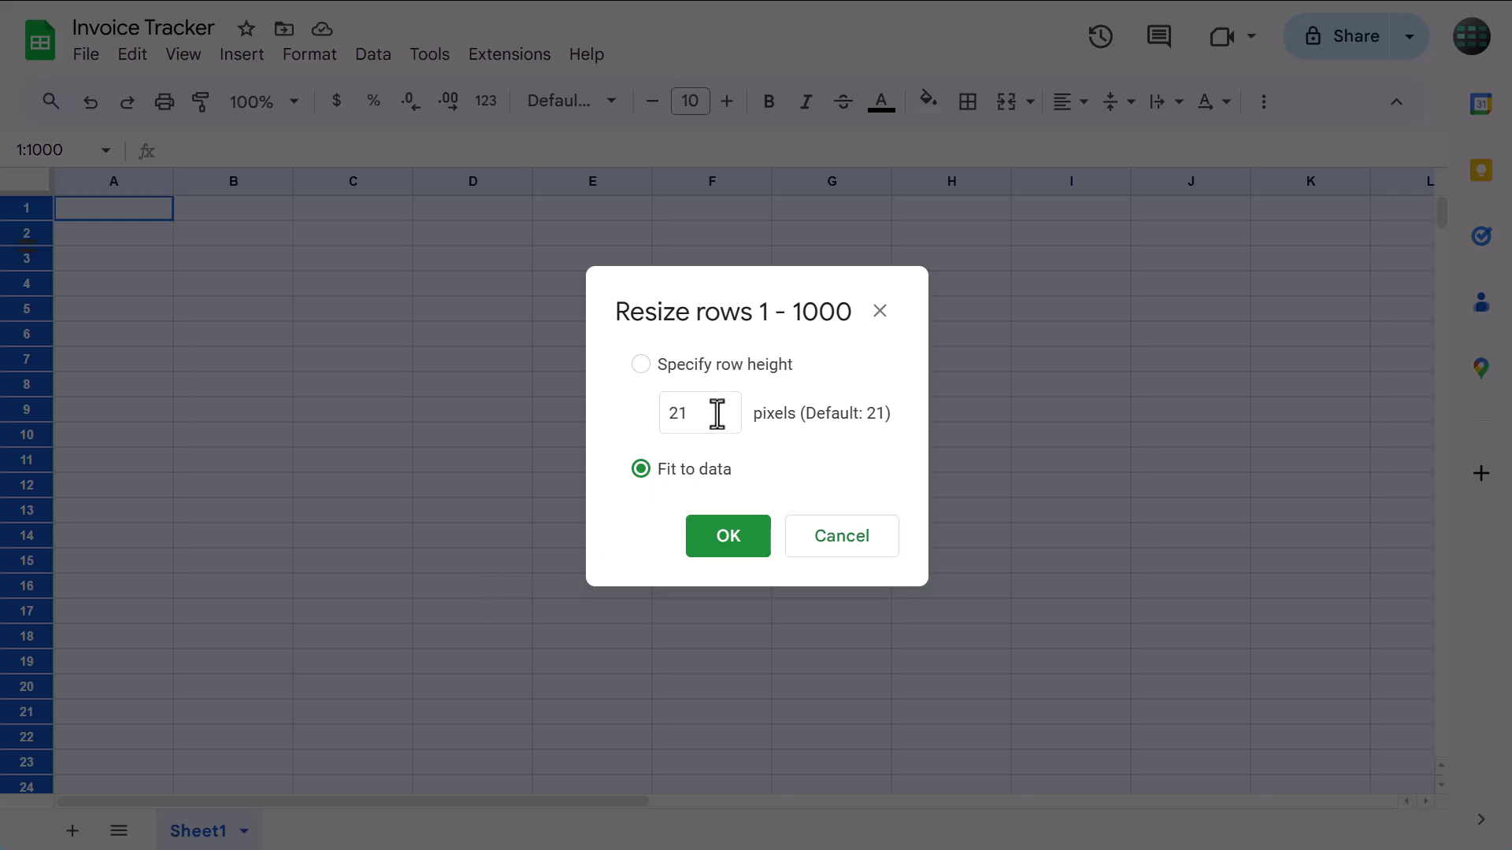
{"action": "left_click_drag", "start_coordinate": [715, 412], "coordinate": [679, 415]}
{"action": "type", "text": "35"}
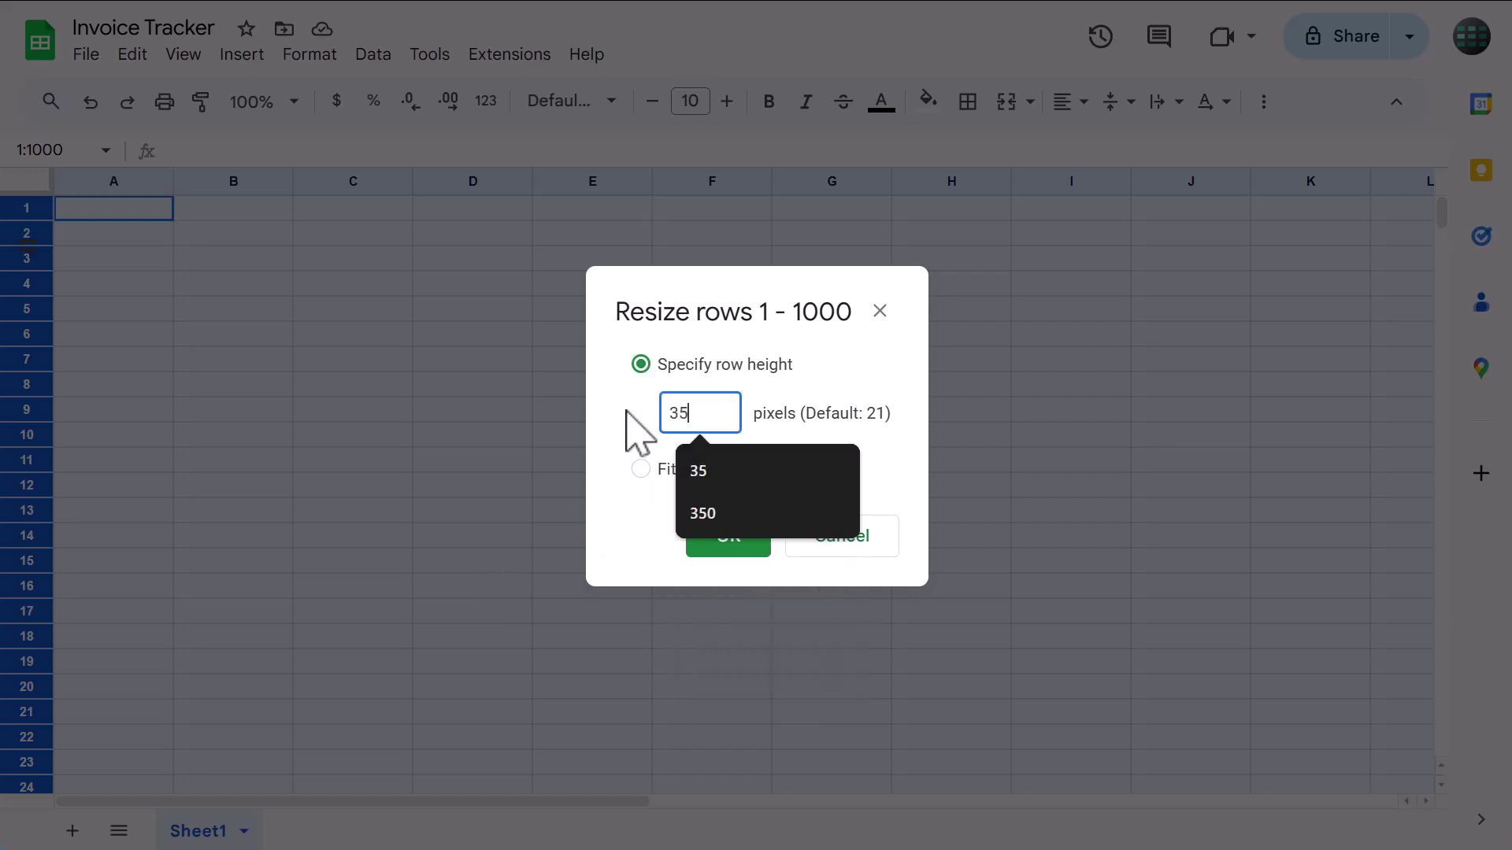
{"action": "left_click", "coordinate": [626, 432]}
{"action": "left_click", "coordinate": [712, 544]}
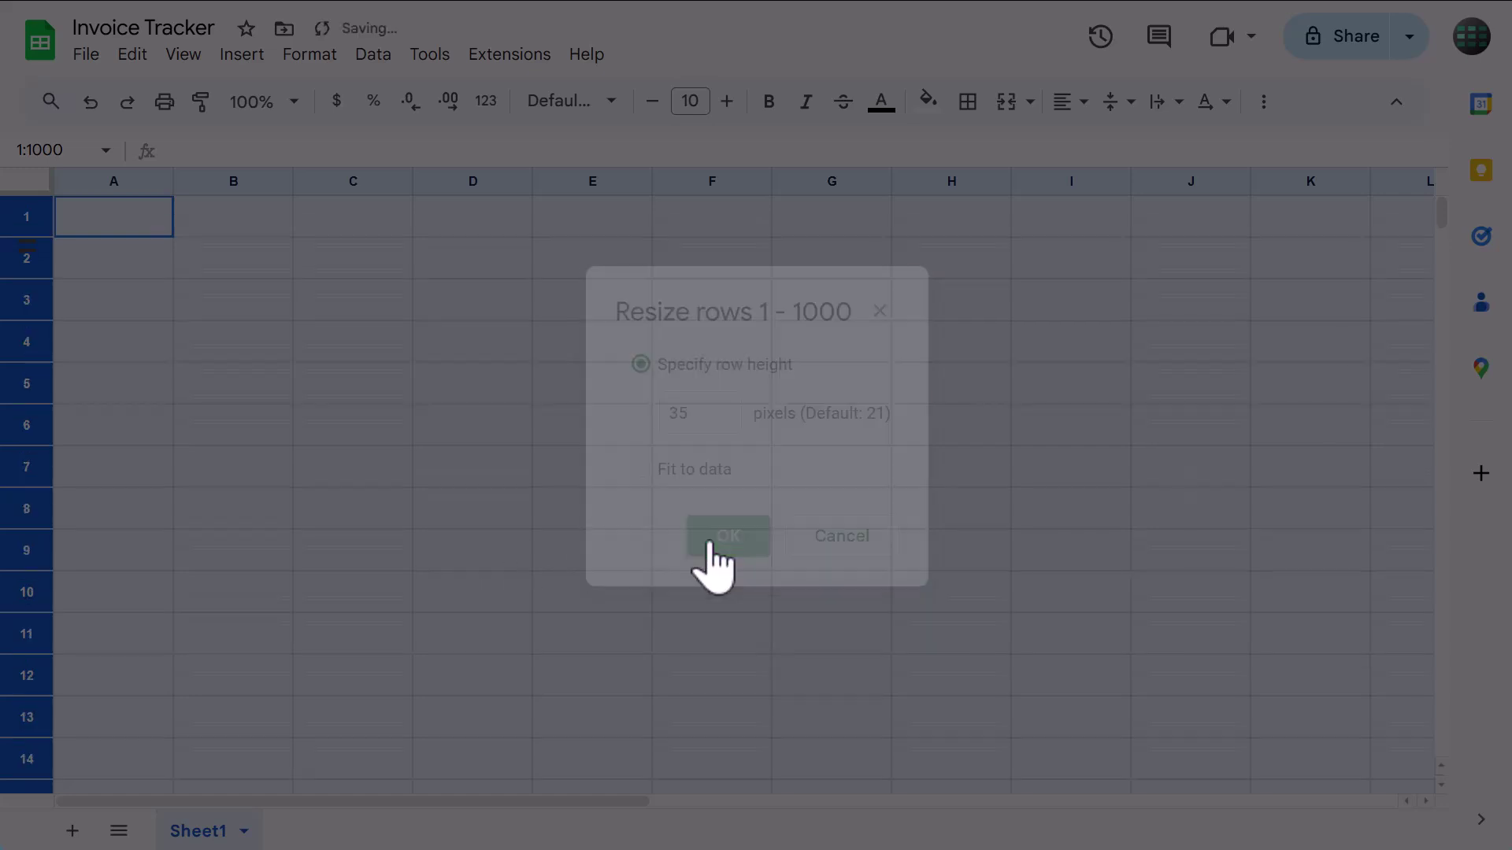
{"action": "left_click", "coordinate": [236, 299]}
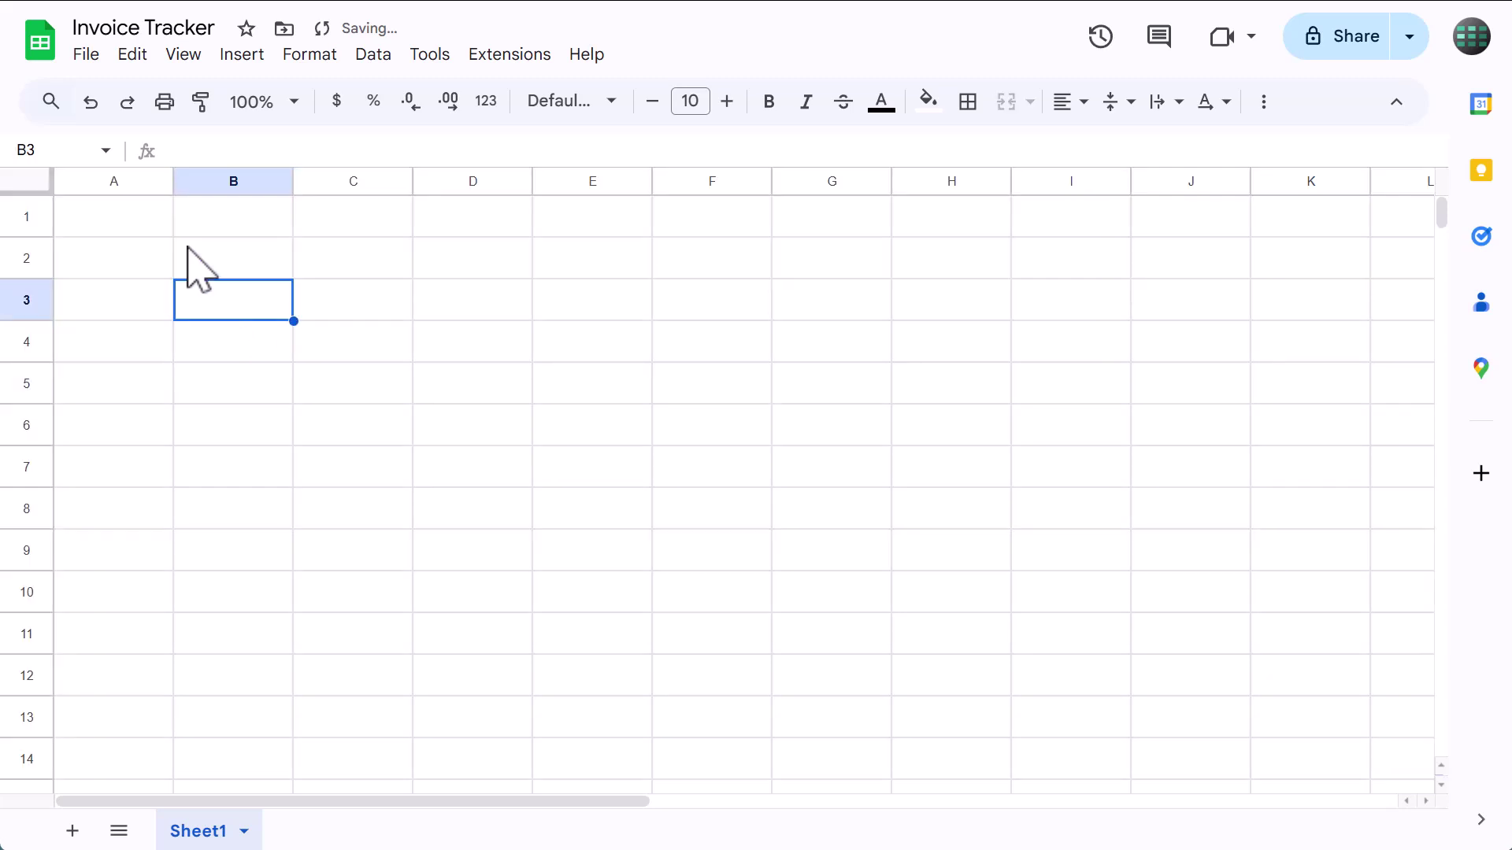
- Resize column A to a width of 50 pixels
{"action": "left_click", "coordinate": [114, 180]}
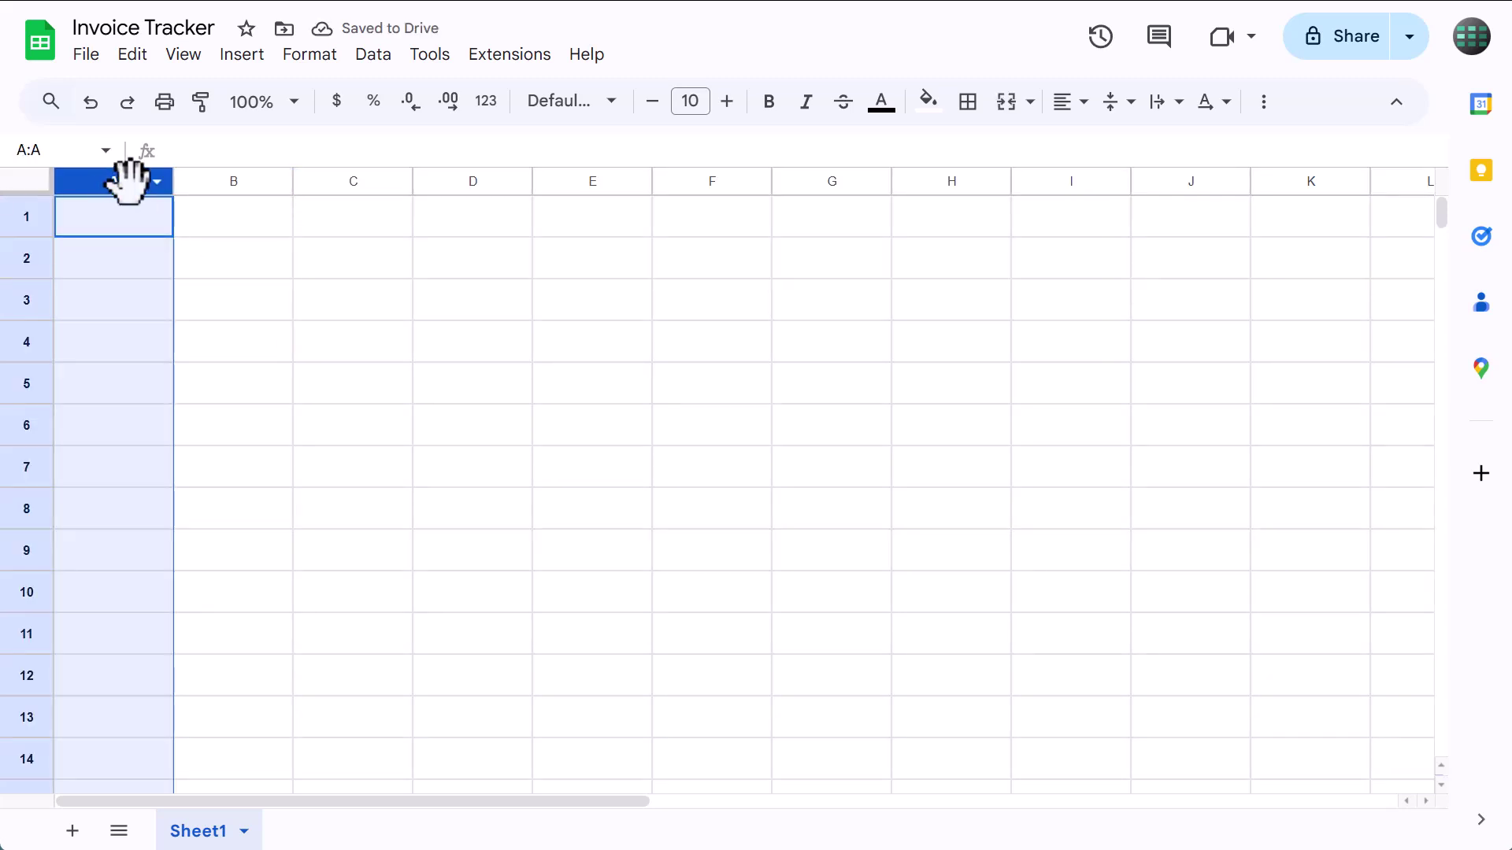
{"action": "right_click", "coordinate": [123, 177]}
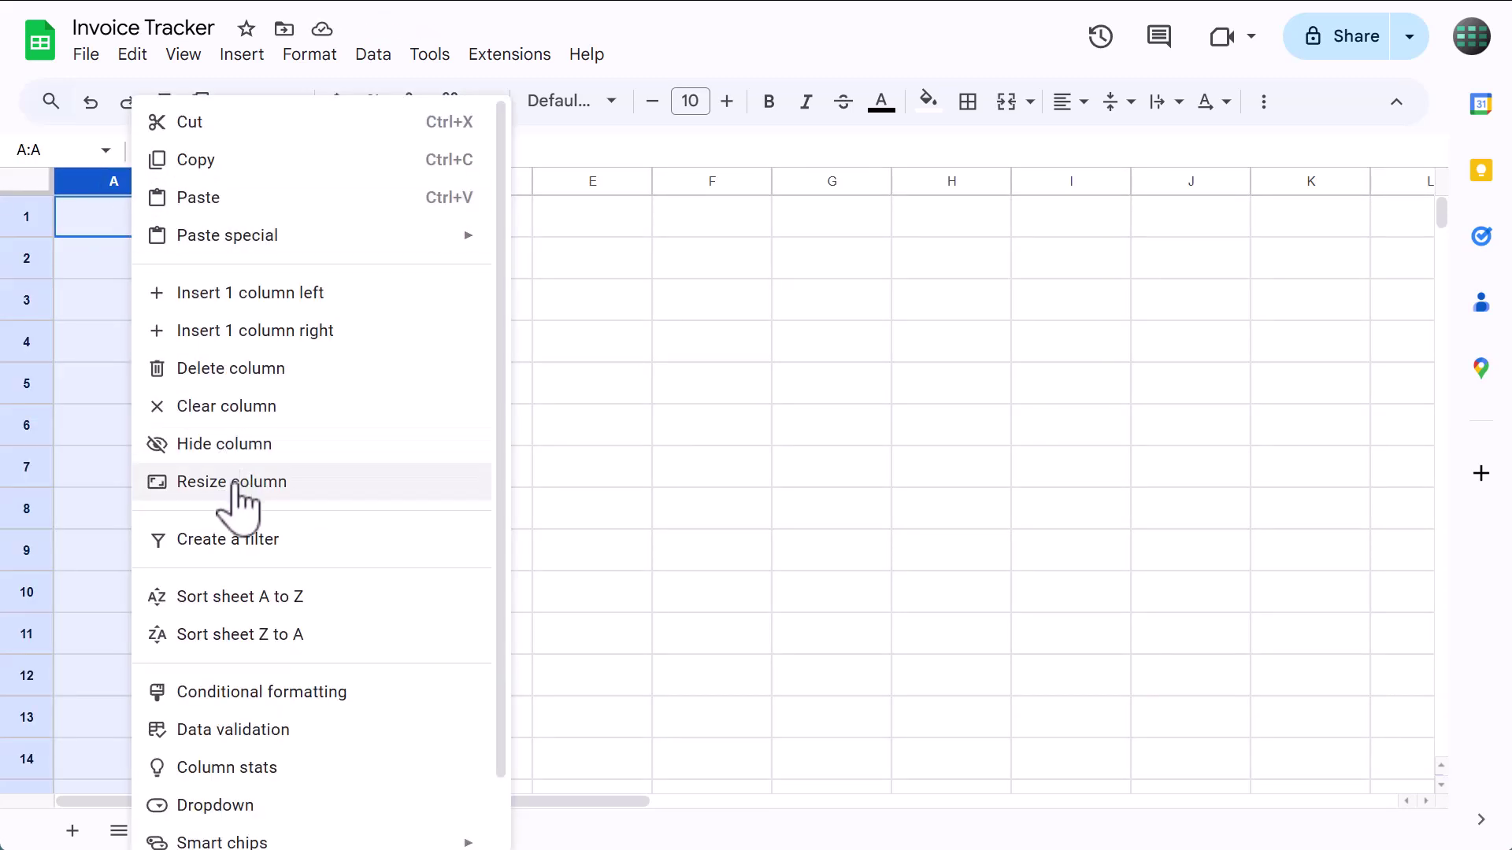
{"action": "left_click", "coordinate": [189, 482]}
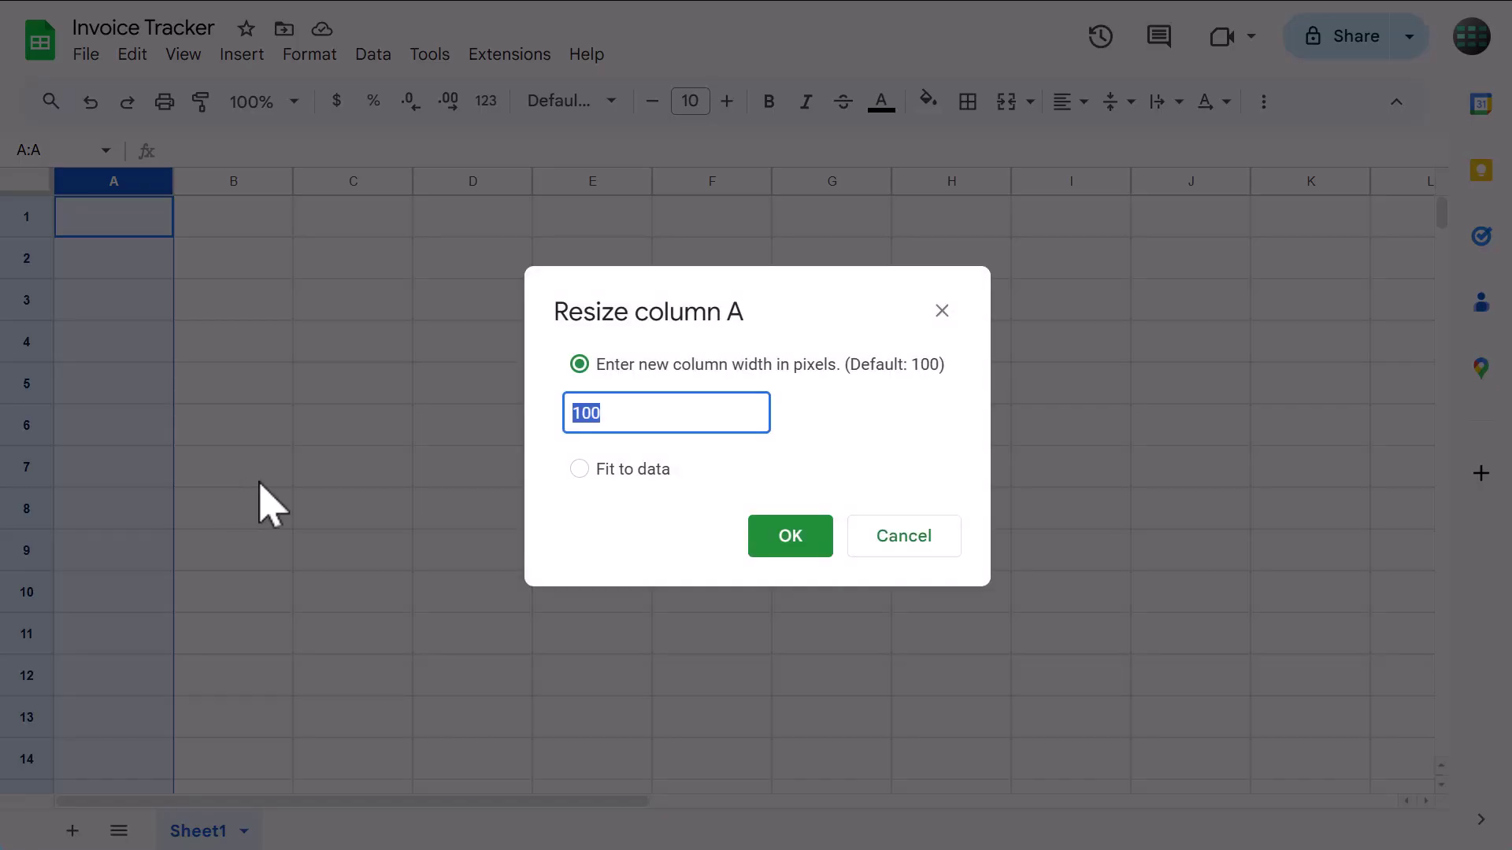
{"action": "type", "text": "50"}
{"action": "left_click", "coordinate": [613, 526]}
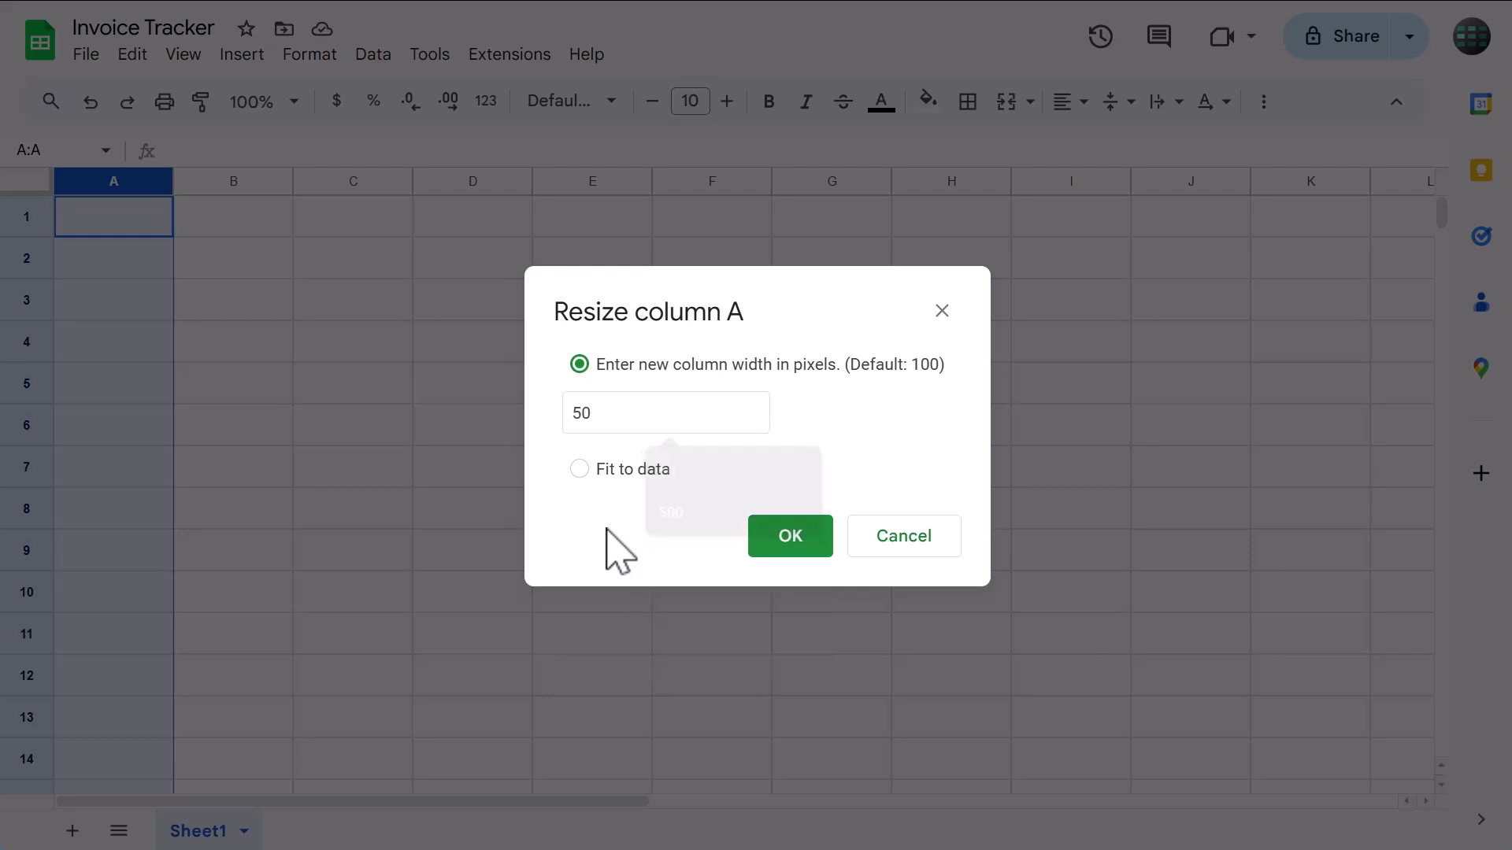
{"action": "left_click", "coordinate": [783, 544]}
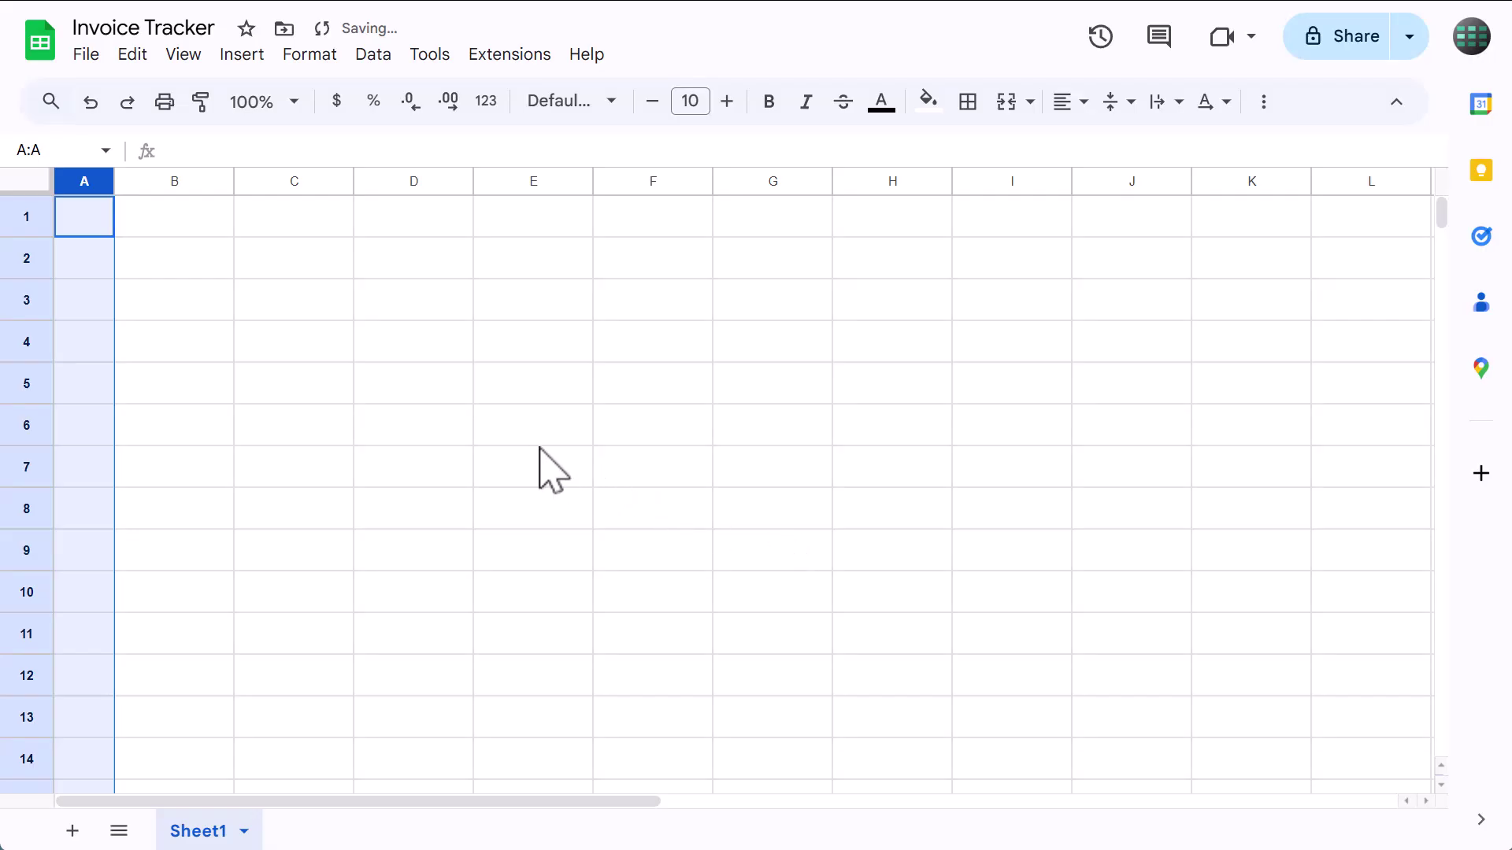
{"action": "left_click", "coordinate": [294, 260]}
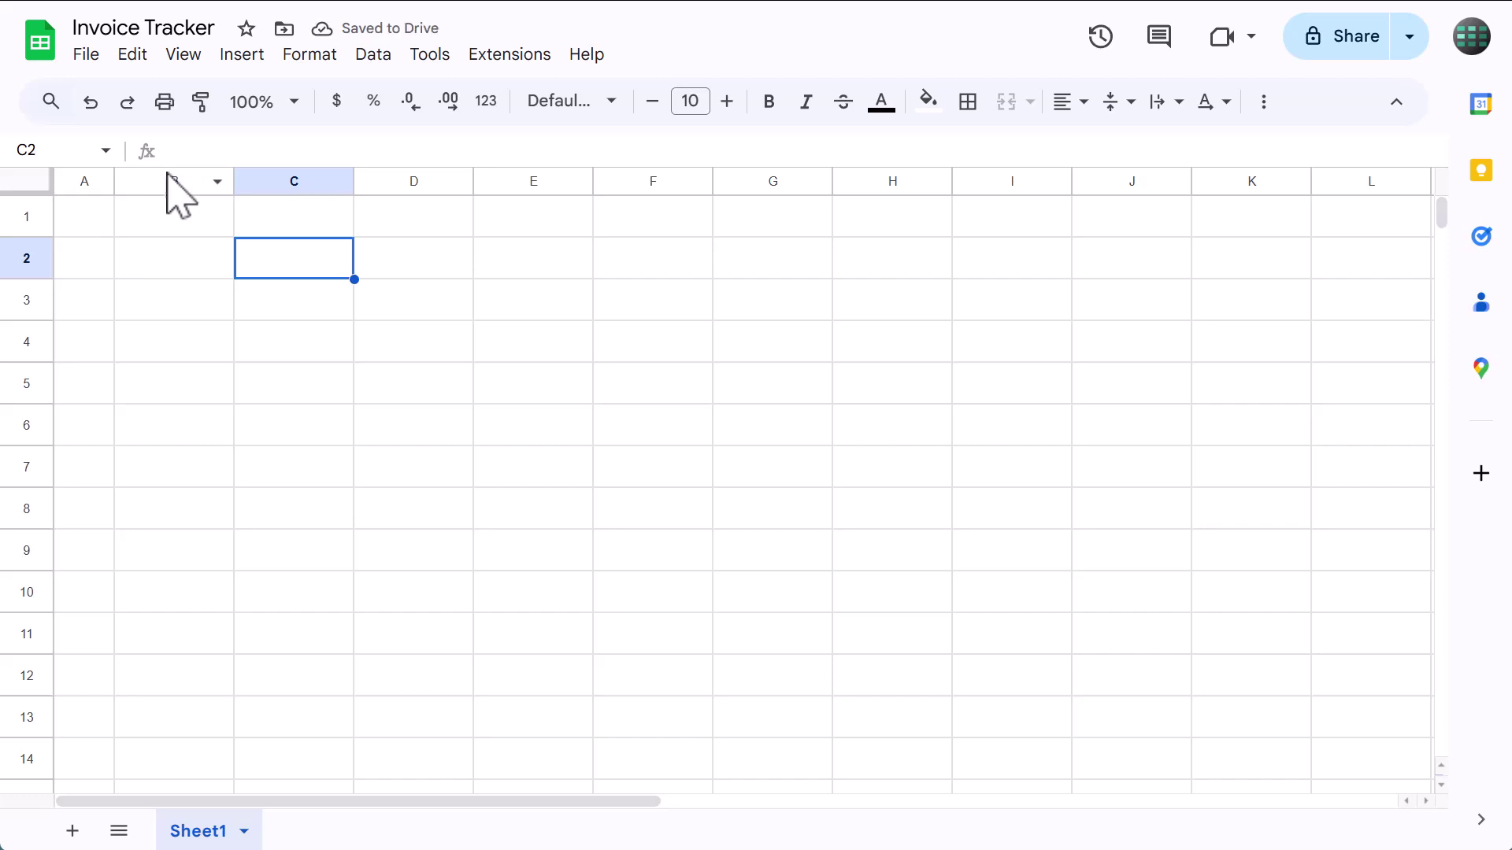
- Resize columns B through I to a width of 150 pixels
{"action": "left_click_drag", "start_coordinate": [173, 181], "coordinate": [986, 180]}
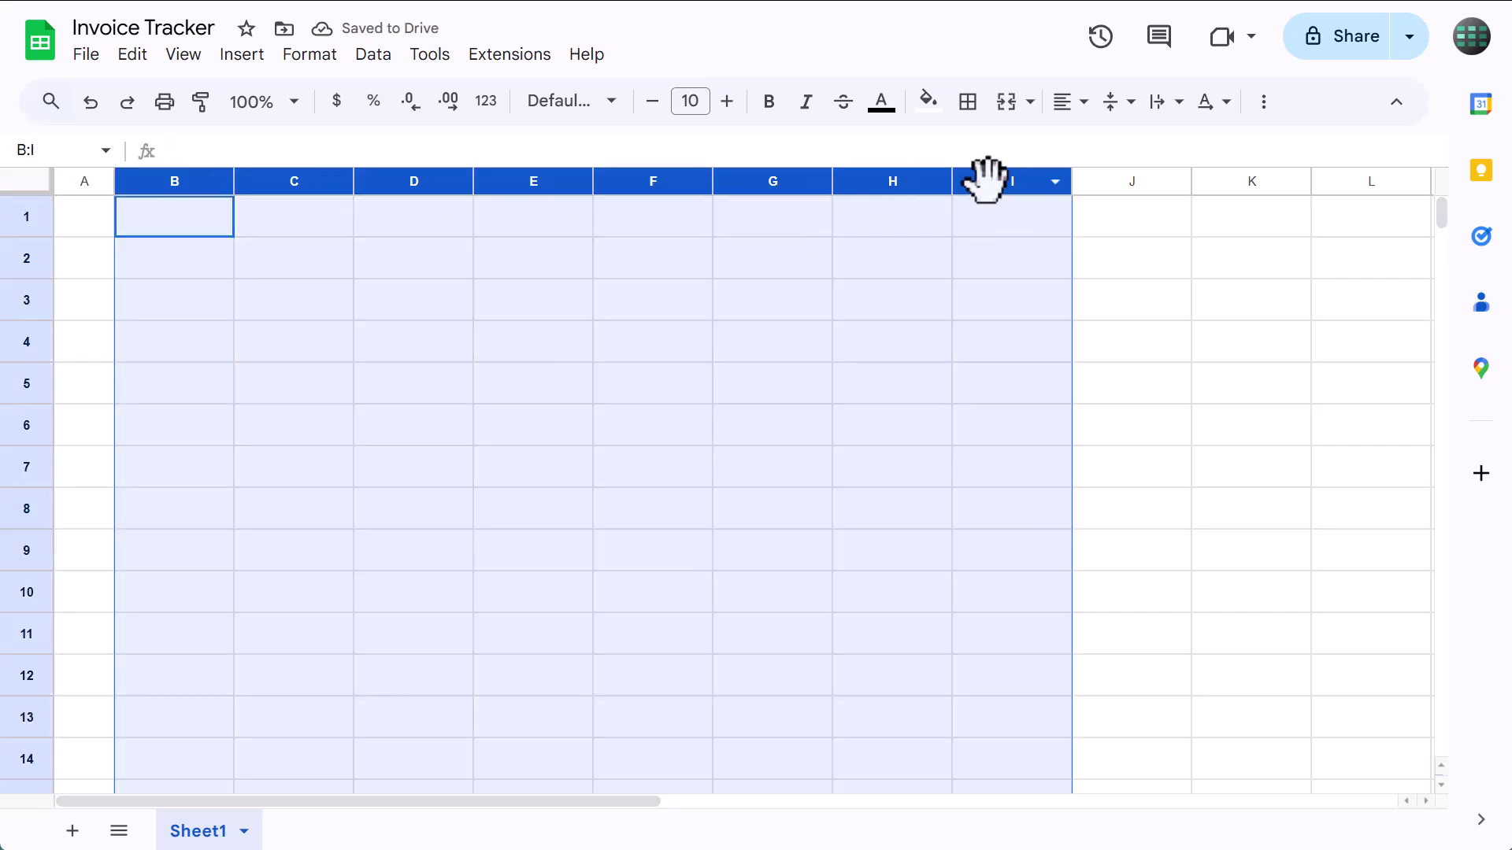
{"action": "right_click", "coordinate": [867, 180]}
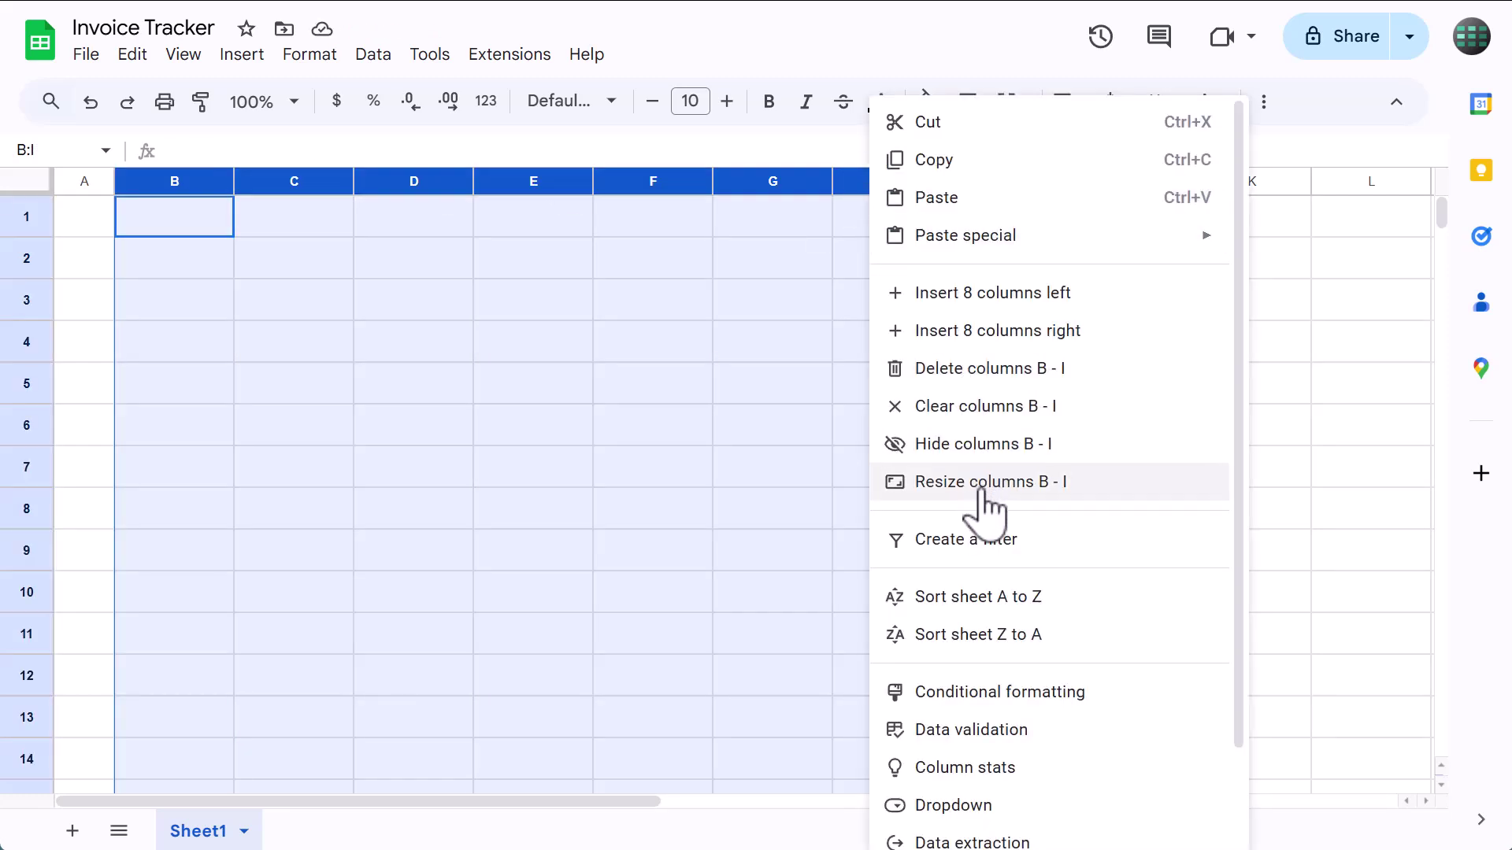
{"action": "left_click", "coordinate": [1069, 483]}
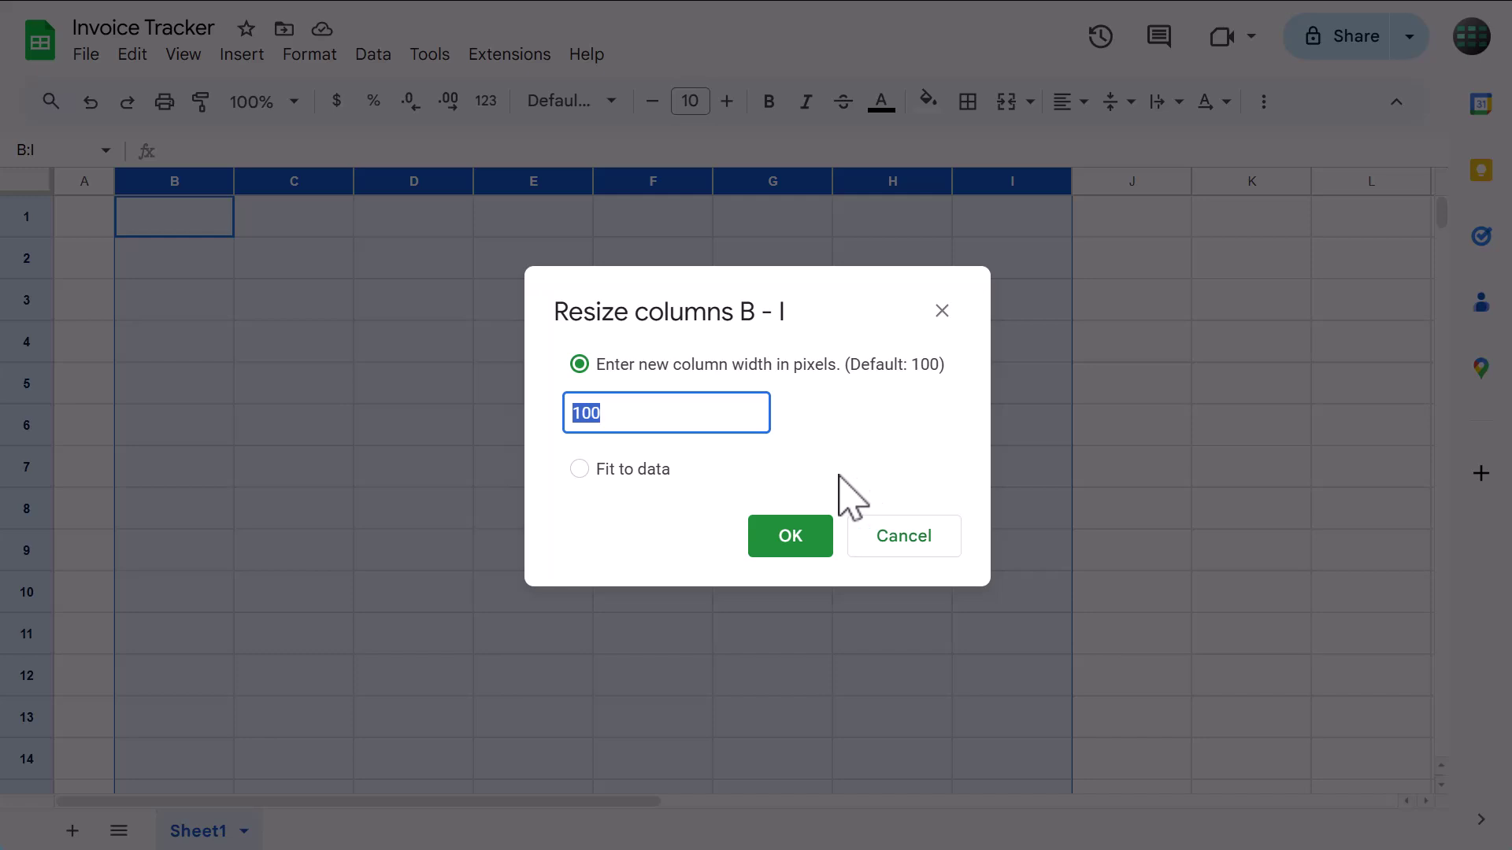
{"action": "type", "text": "150"}
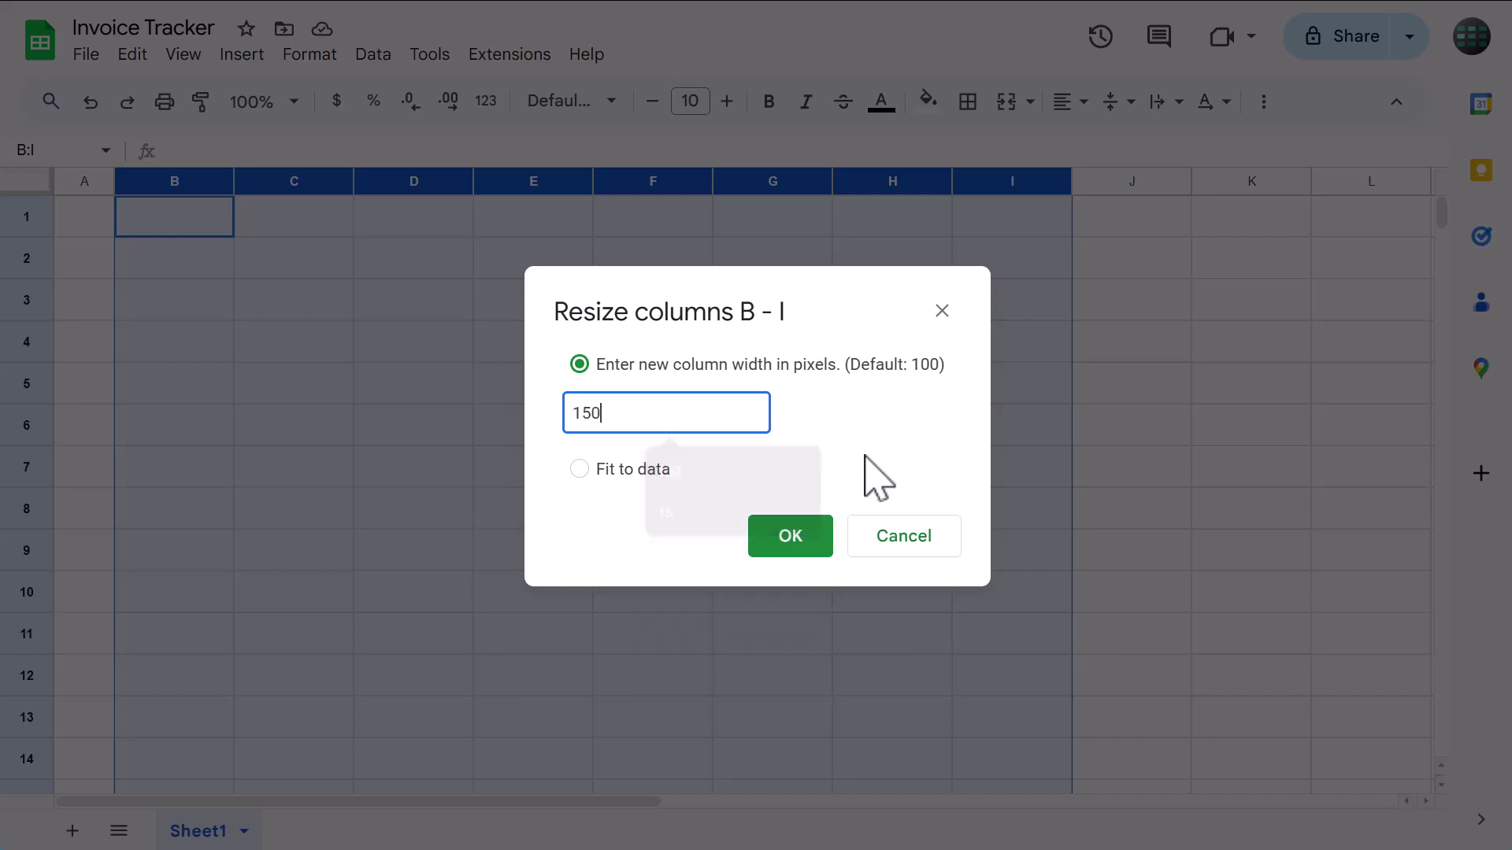
{"action": "left_click", "coordinate": [866, 477]}
{"action": "left_click", "coordinate": [791, 537]}
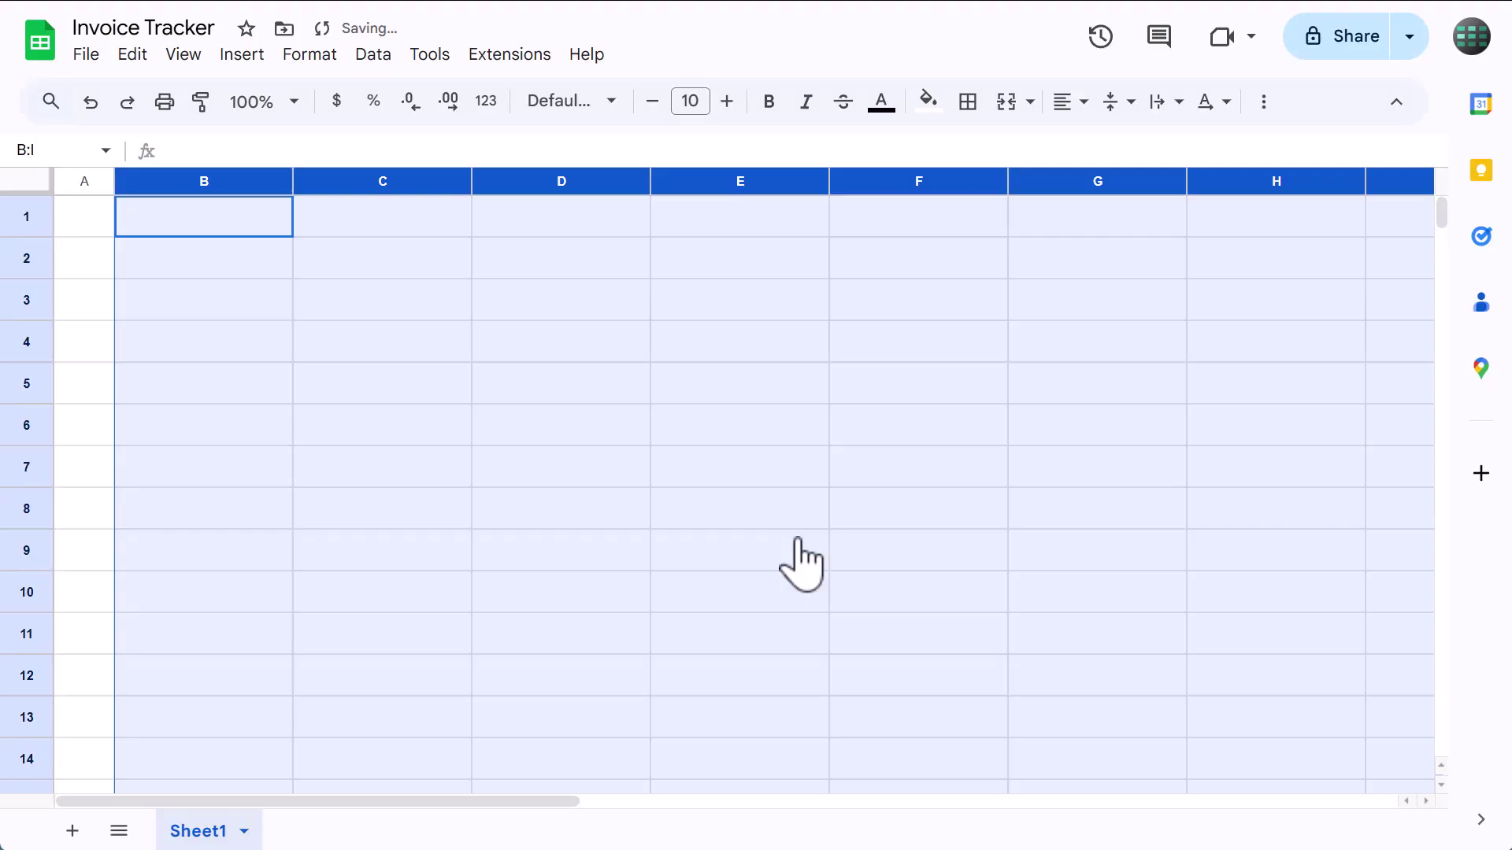
{"action": "left_click", "coordinate": [356, 354]}
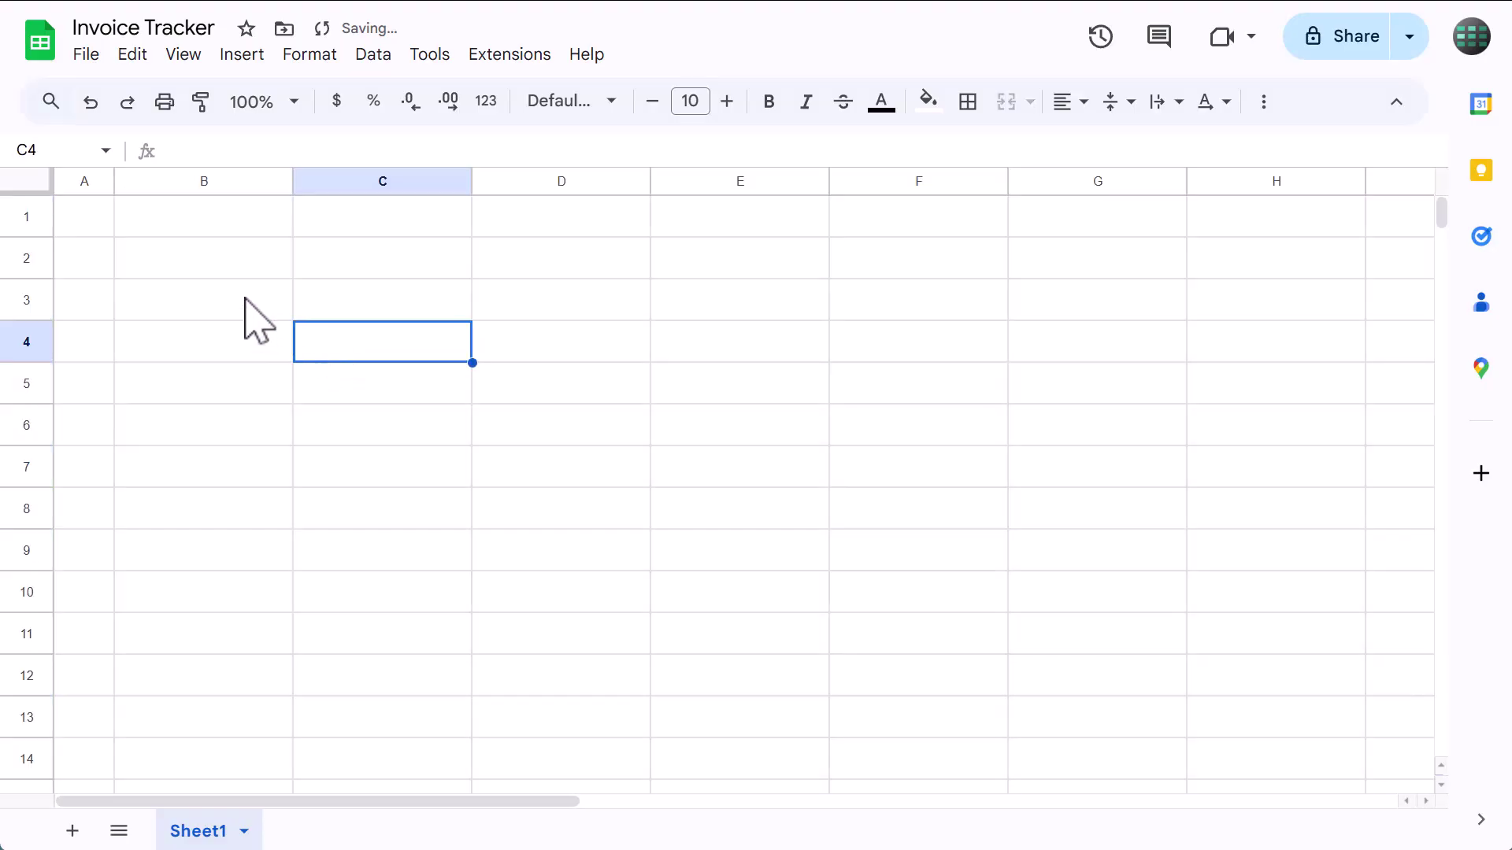
- Resize row 1 to a height of 40 pixels
{"action": "left_click", "coordinate": [32, 211]}
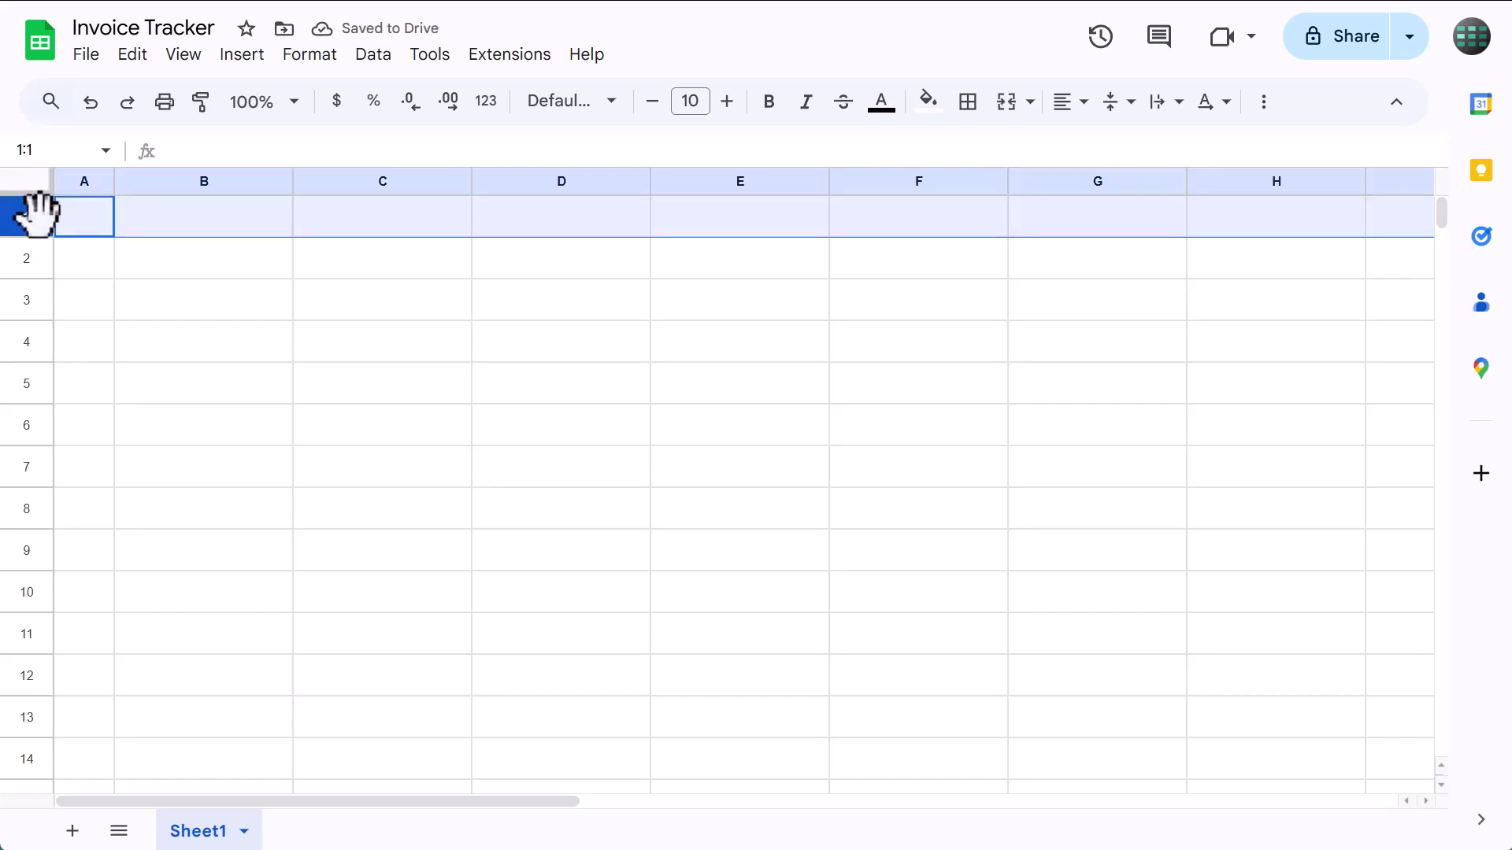
{"action": "right_click", "coordinate": [38, 211]}
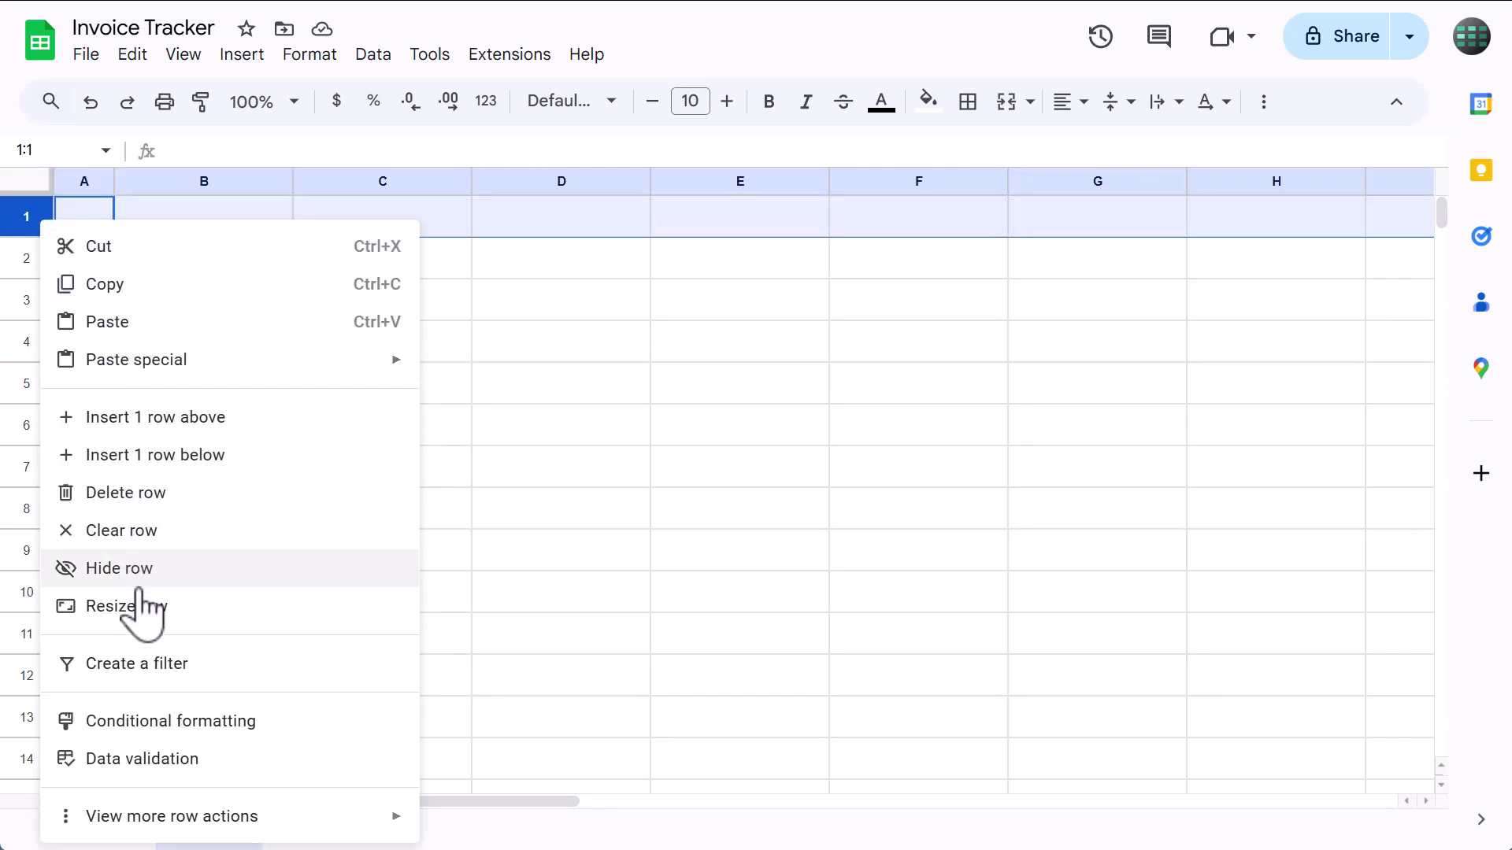
{"action": "left_click", "coordinate": [140, 608]}
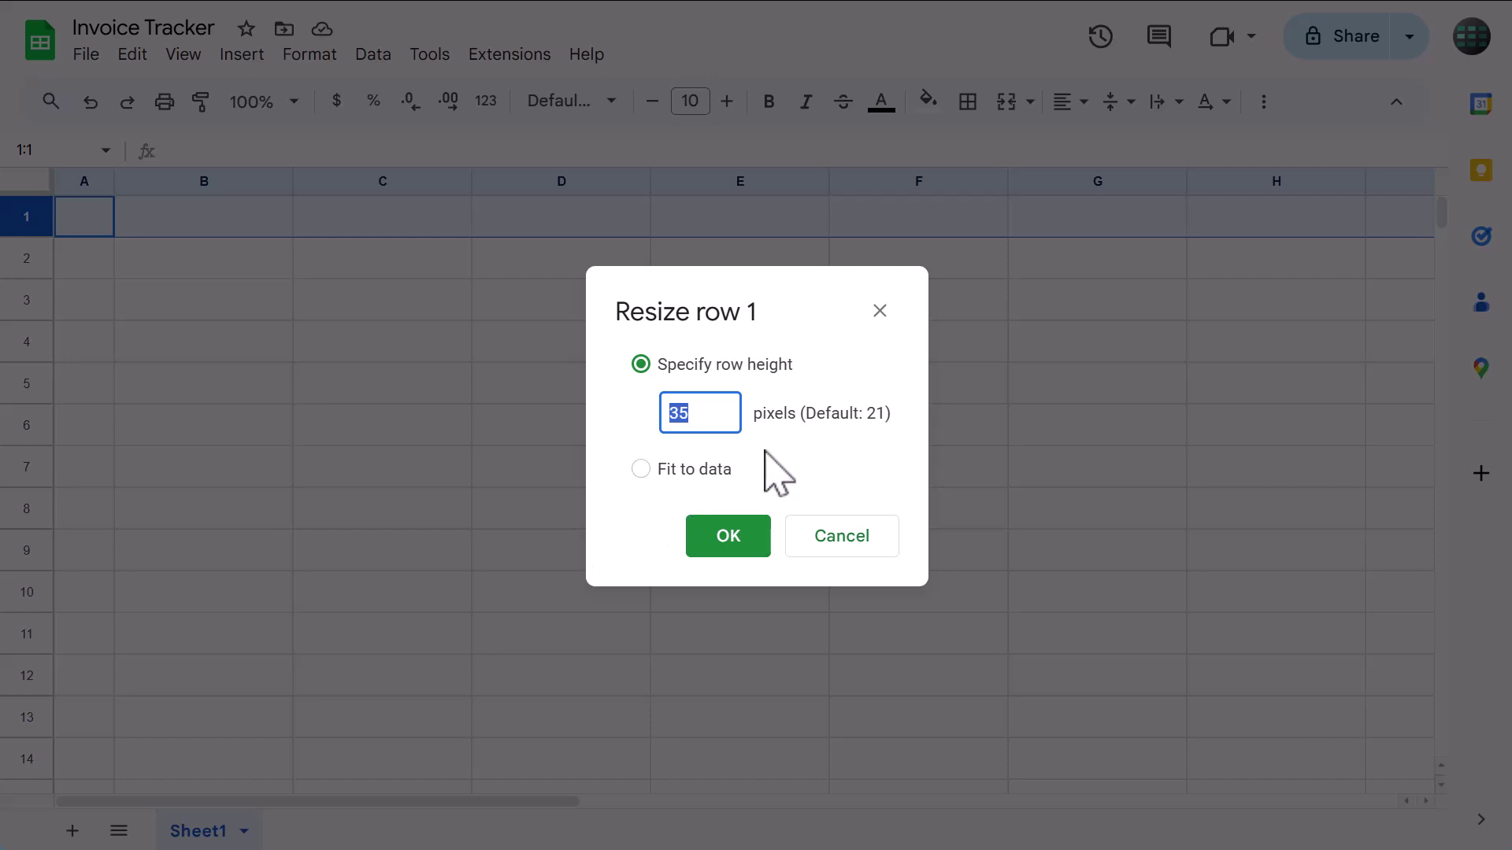
{"action": "type", "text": "40"}
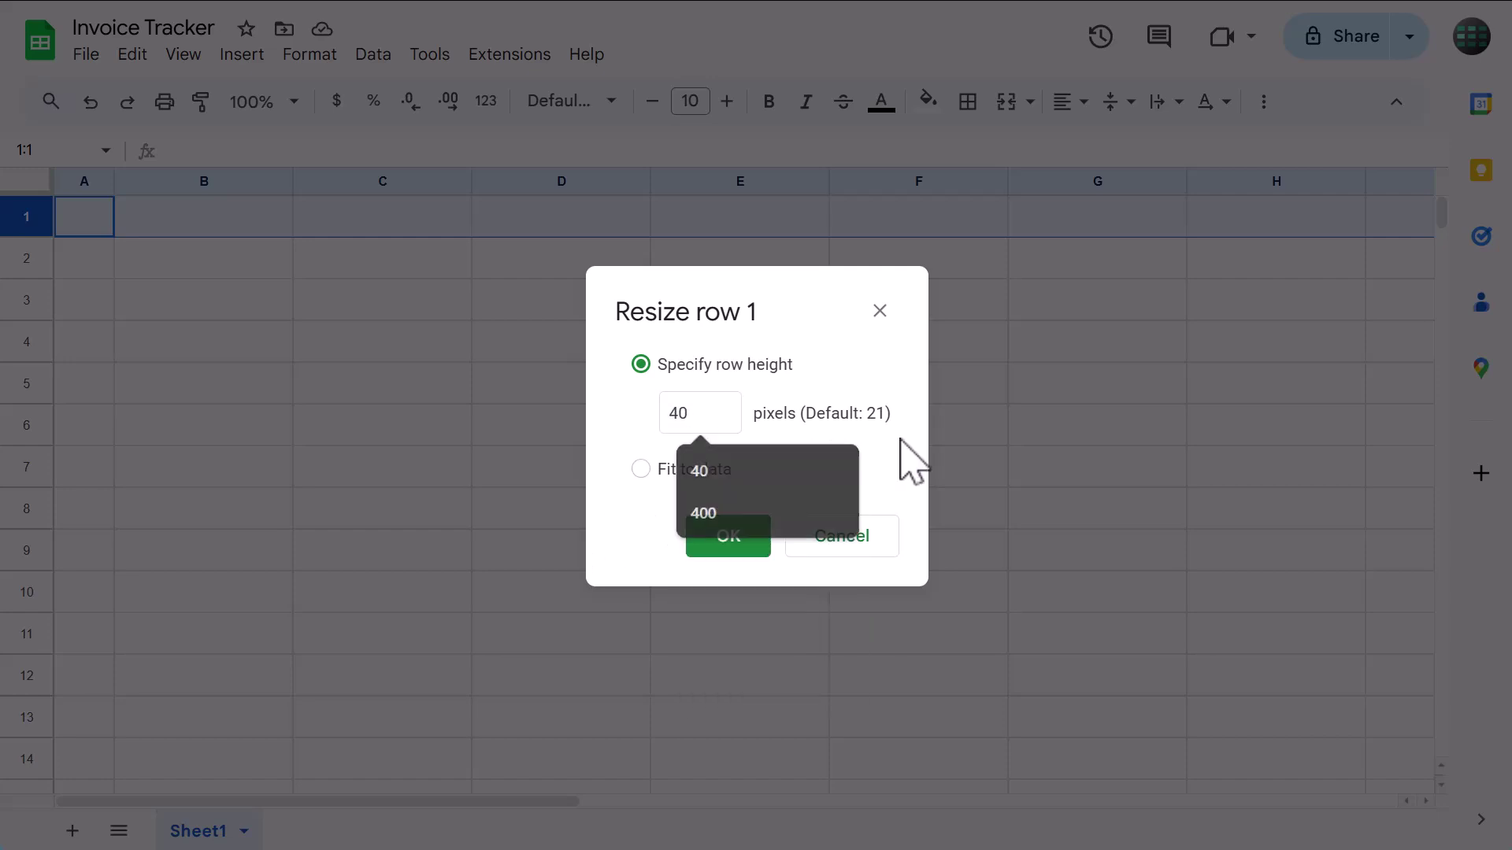
{"action": "left_click", "coordinate": [719, 539]}
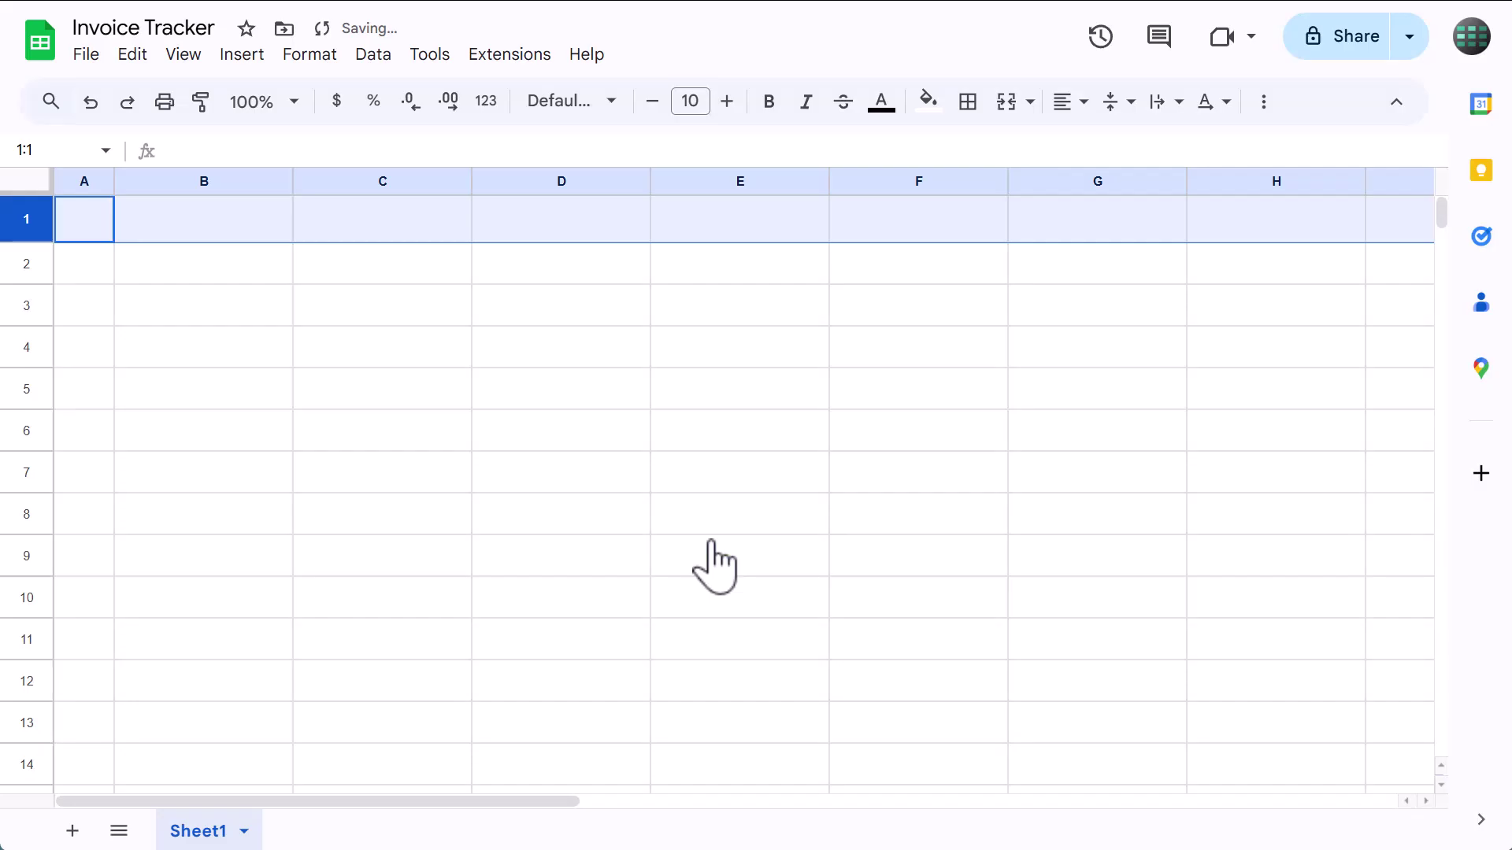
{"action": "left_click", "coordinate": [268, 358]}
- Resize row 4 to a height of 50 pixels
{"action": "left_click", "coordinate": [29, 347]}
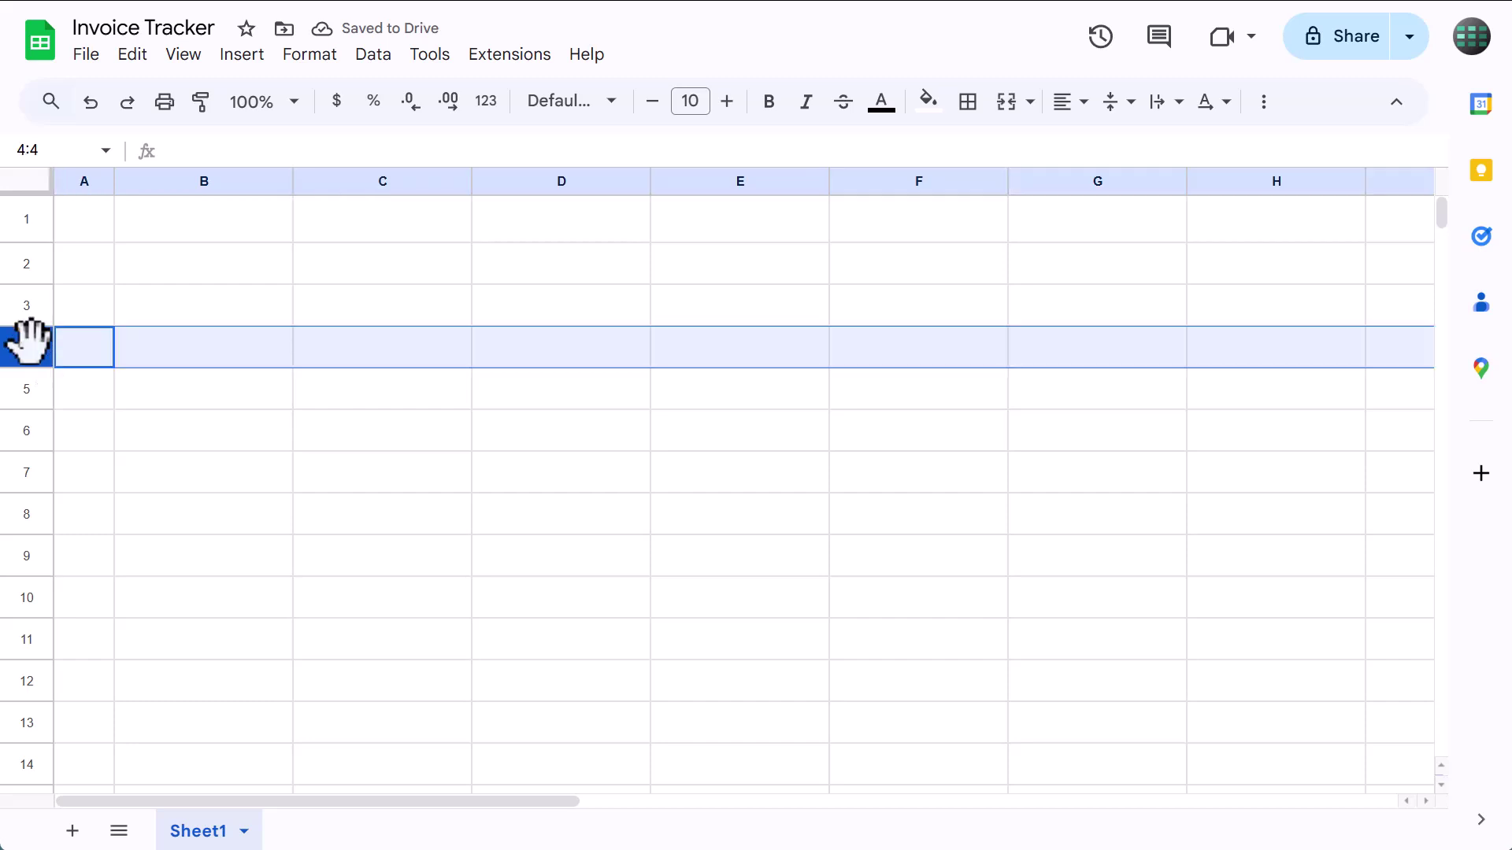
{"action": "right_click", "coordinate": [29, 347]}
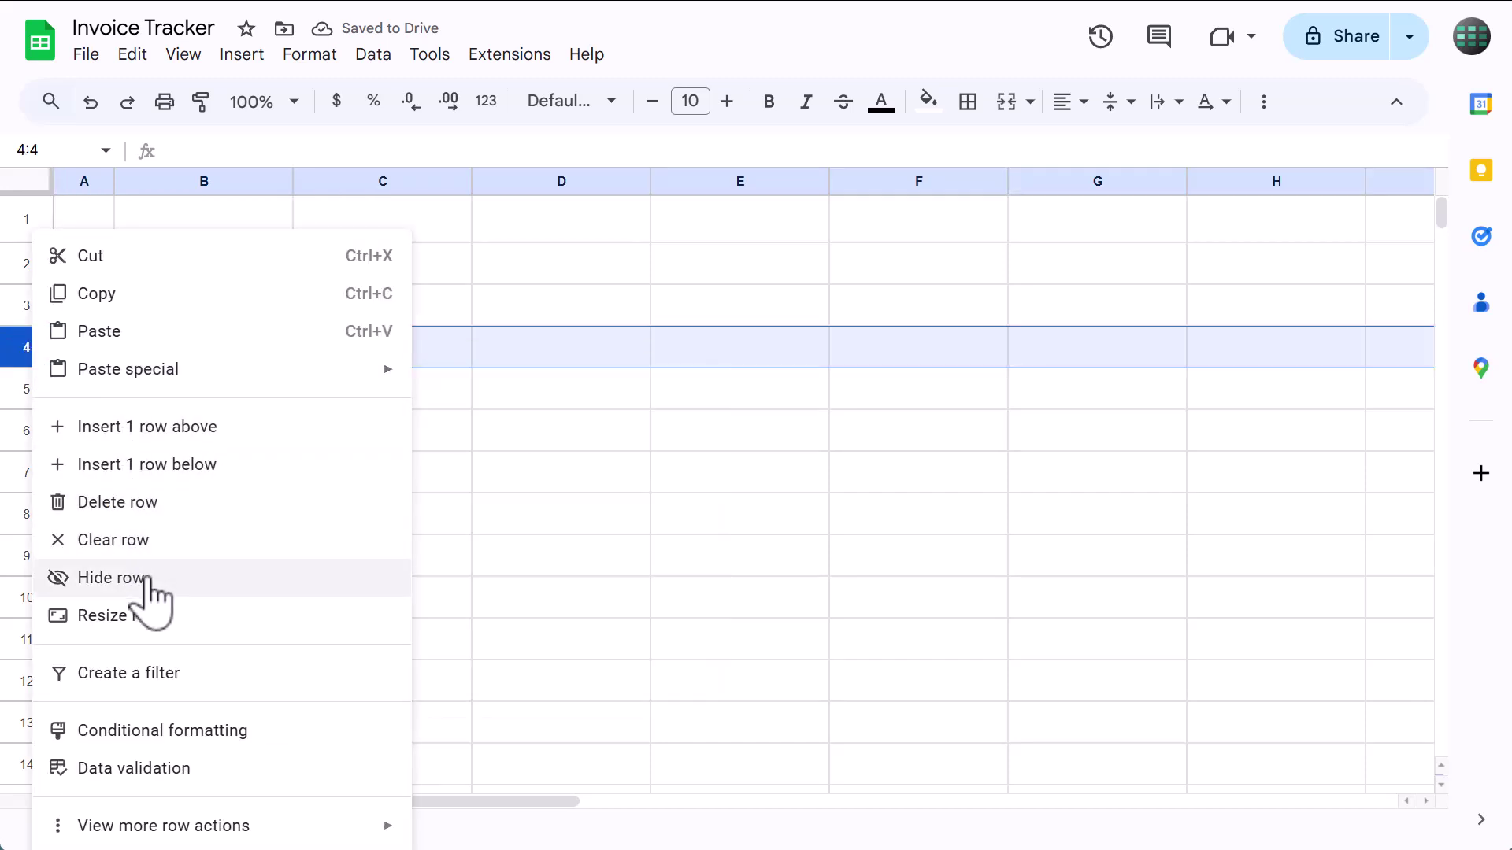
{"action": "left_click", "coordinate": [150, 616]}
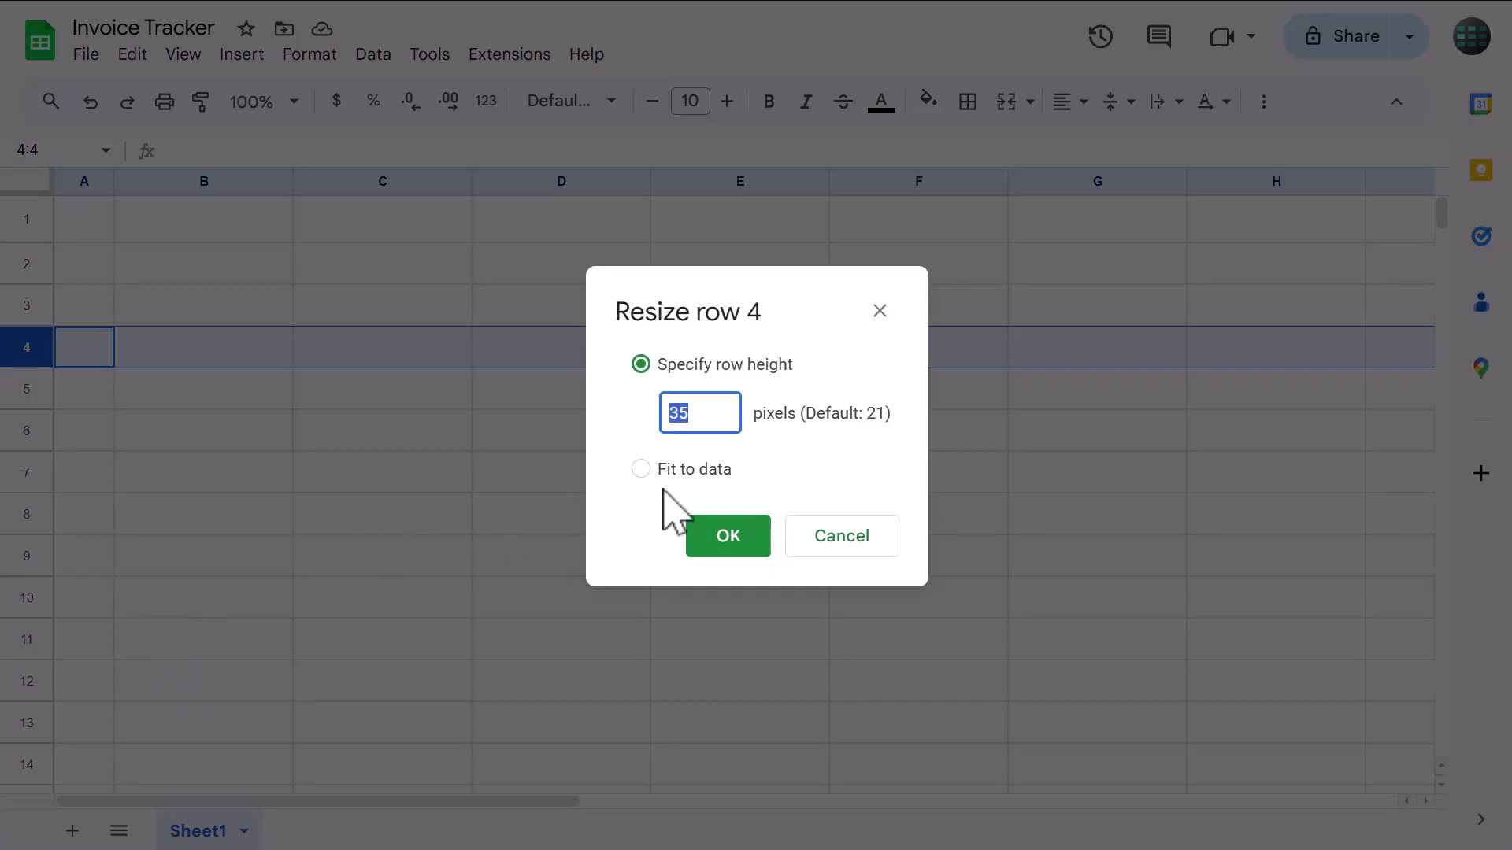
{"action": "type", "text": "5"}
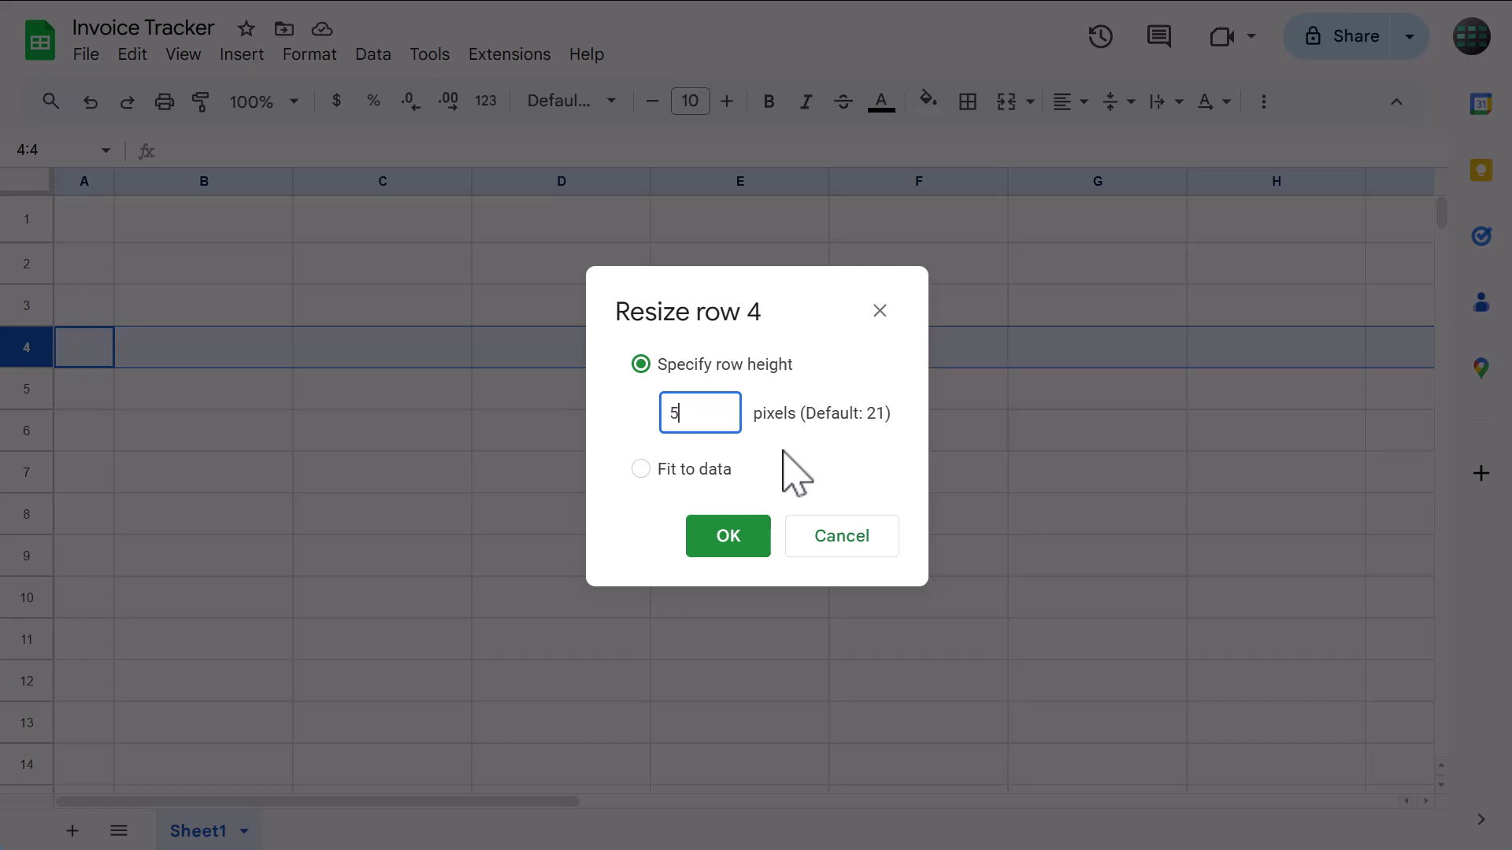
{"action": "type", "text": "0"}
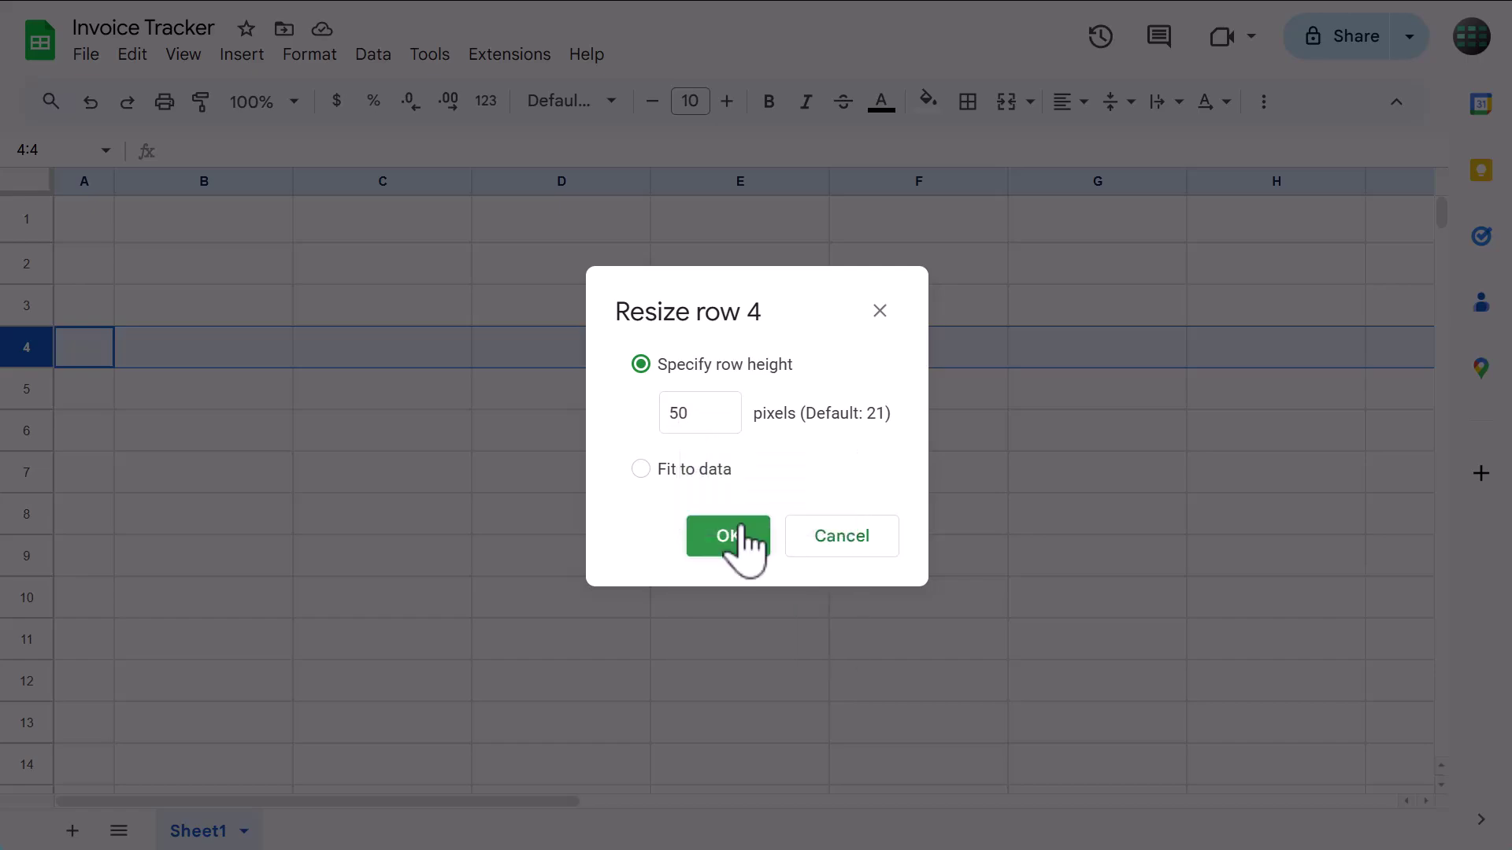
{"action": "left_click", "coordinate": [728, 538]}
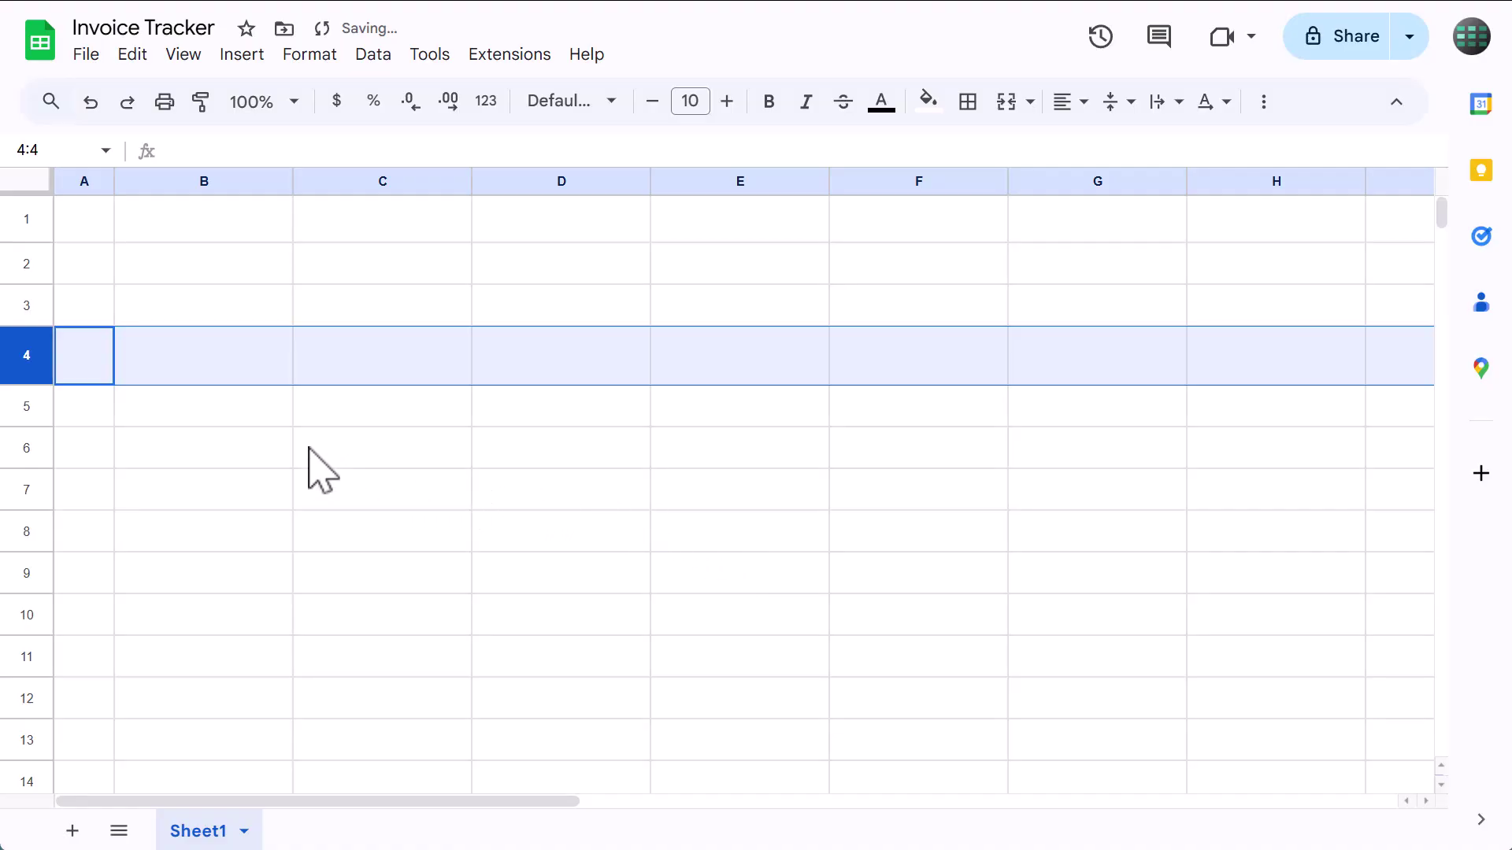
{"action": "left_click", "coordinate": [220, 363]}
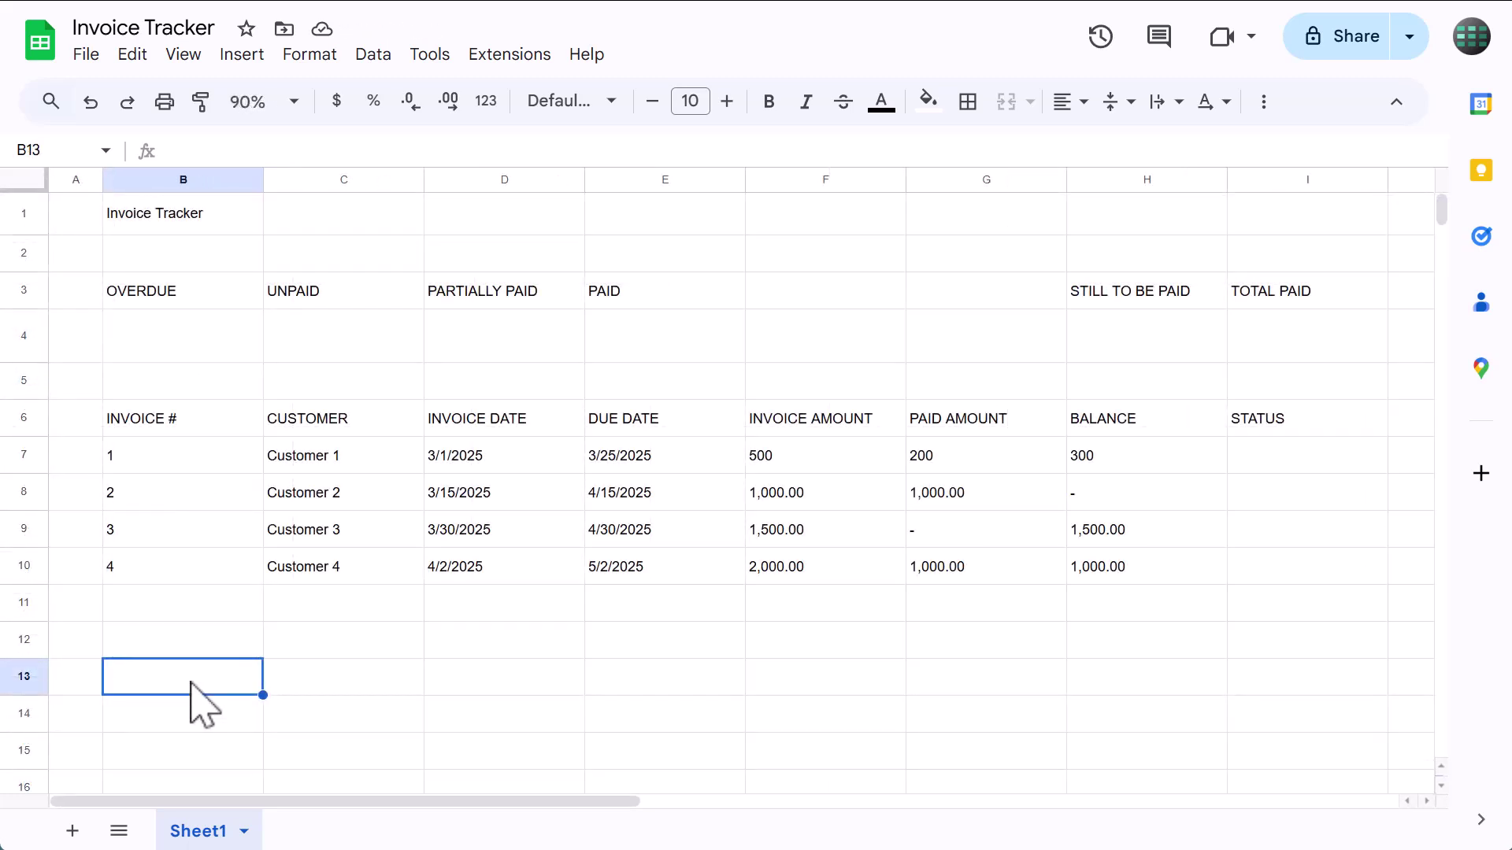
- Hide the gridlines of the invoice tracker sheet
{"action": "left_click", "coordinate": [270, 102]}
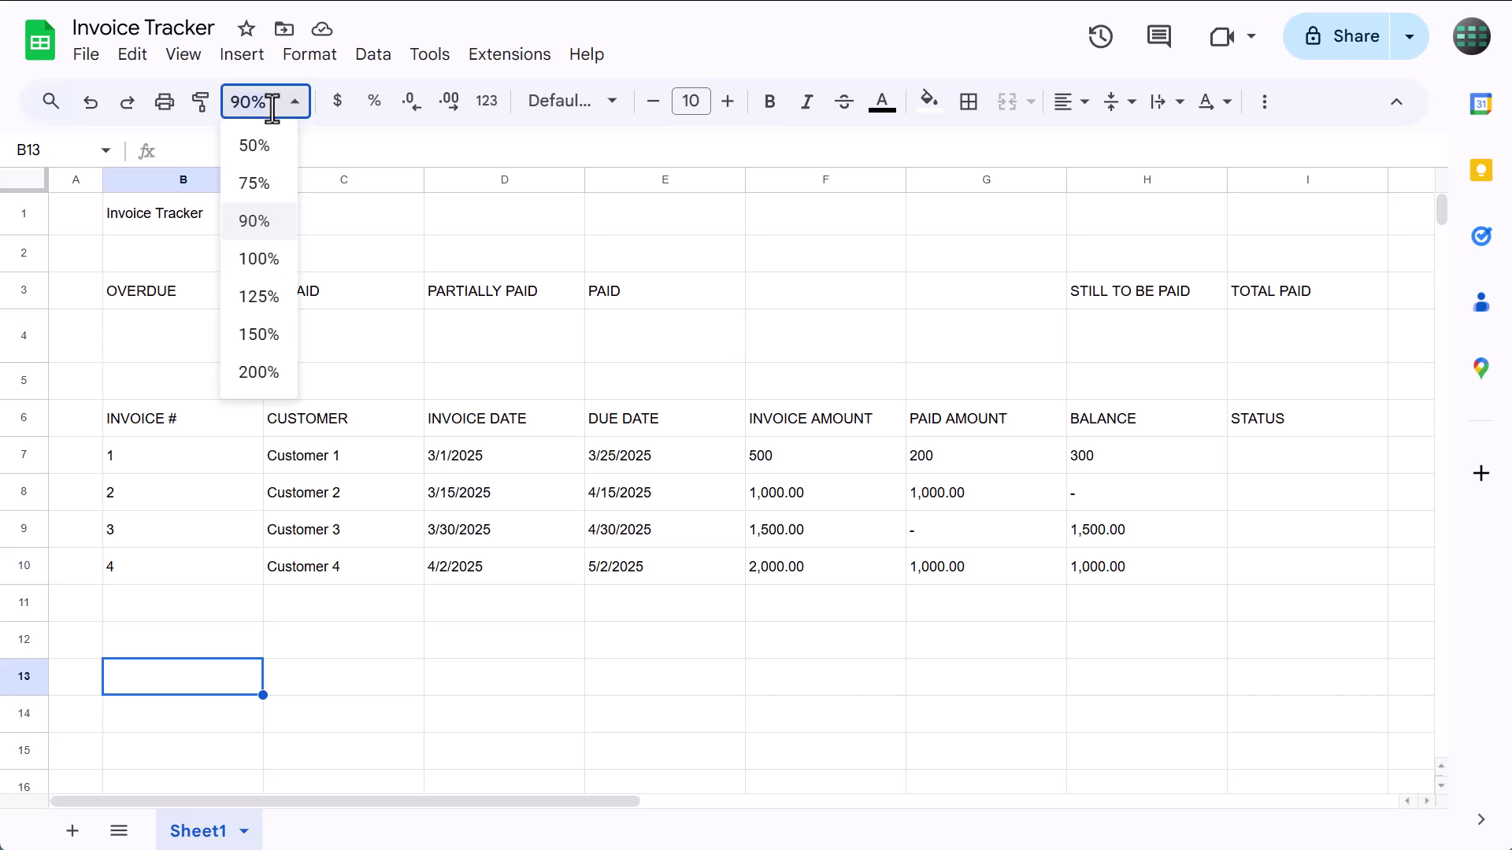
{"action": "left_click", "coordinate": [264, 260]}
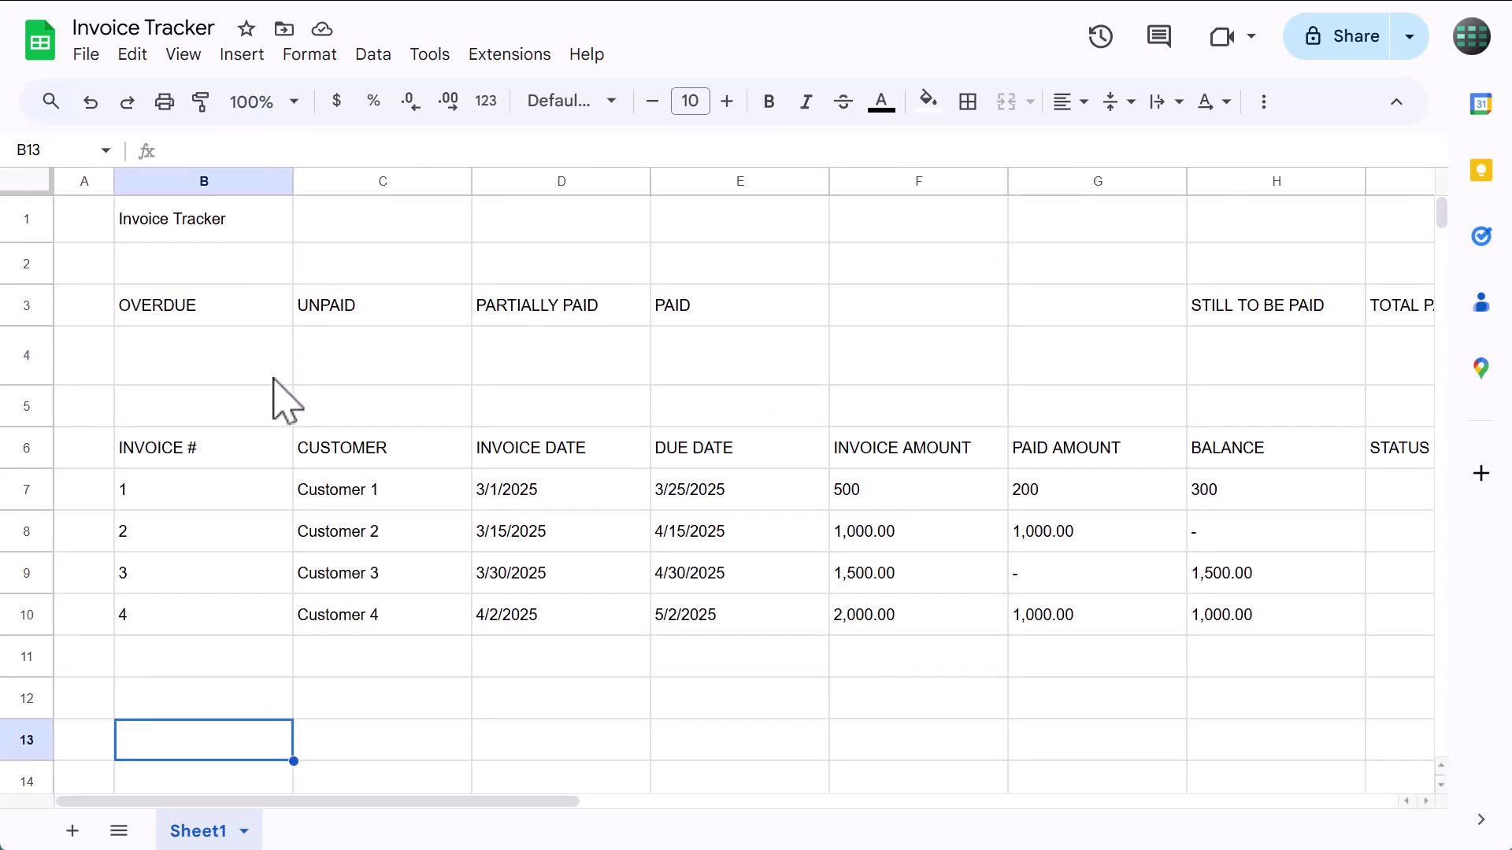
{"action": "left_click", "coordinate": [184, 55]}
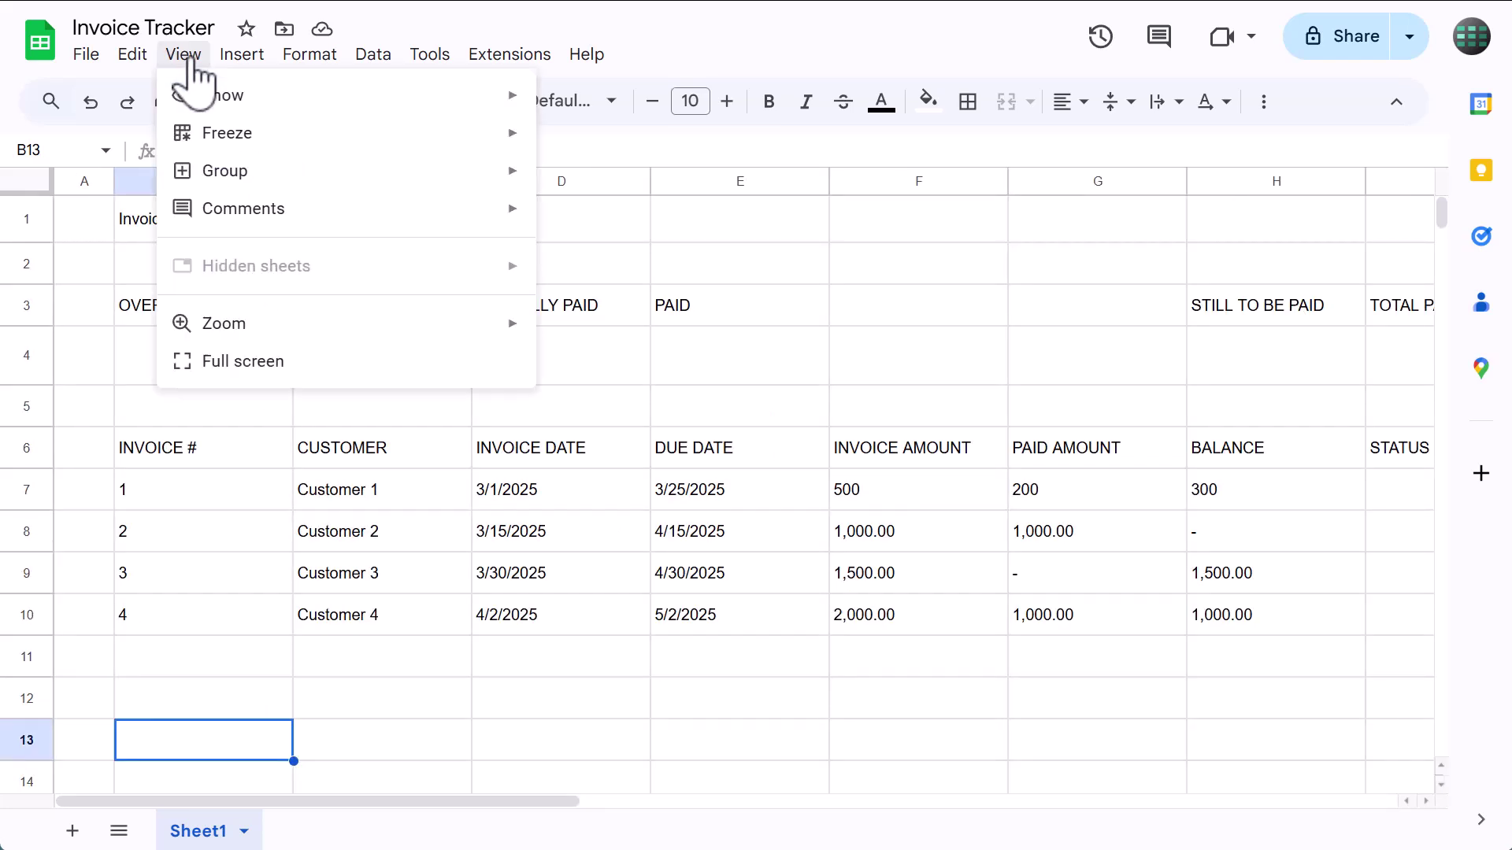
{"action": "mouse_move", "coordinate": [247, 99]}
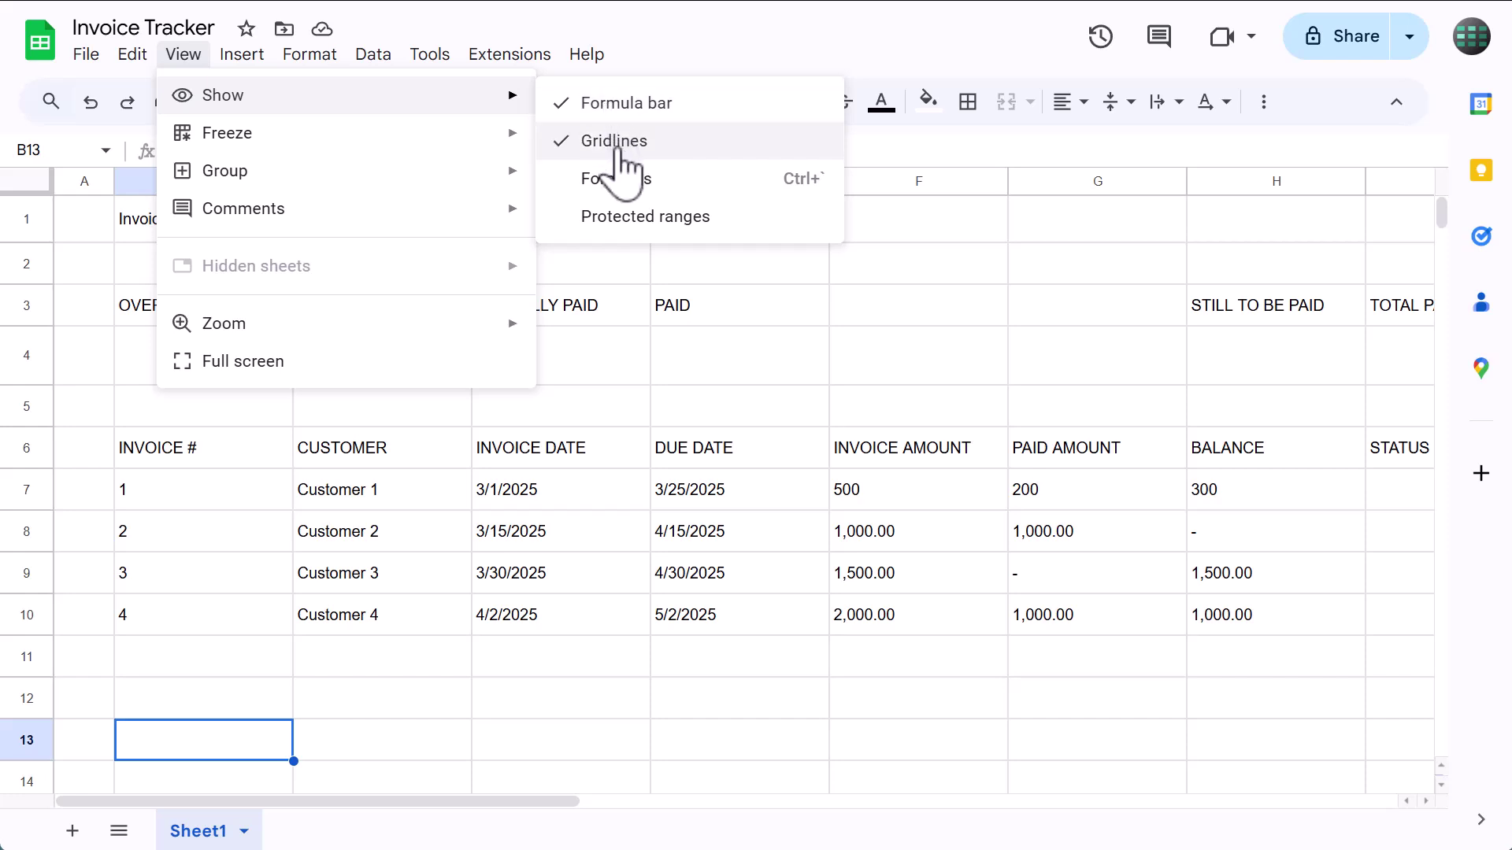
{"action": "left_click", "coordinate": [615, 142]}
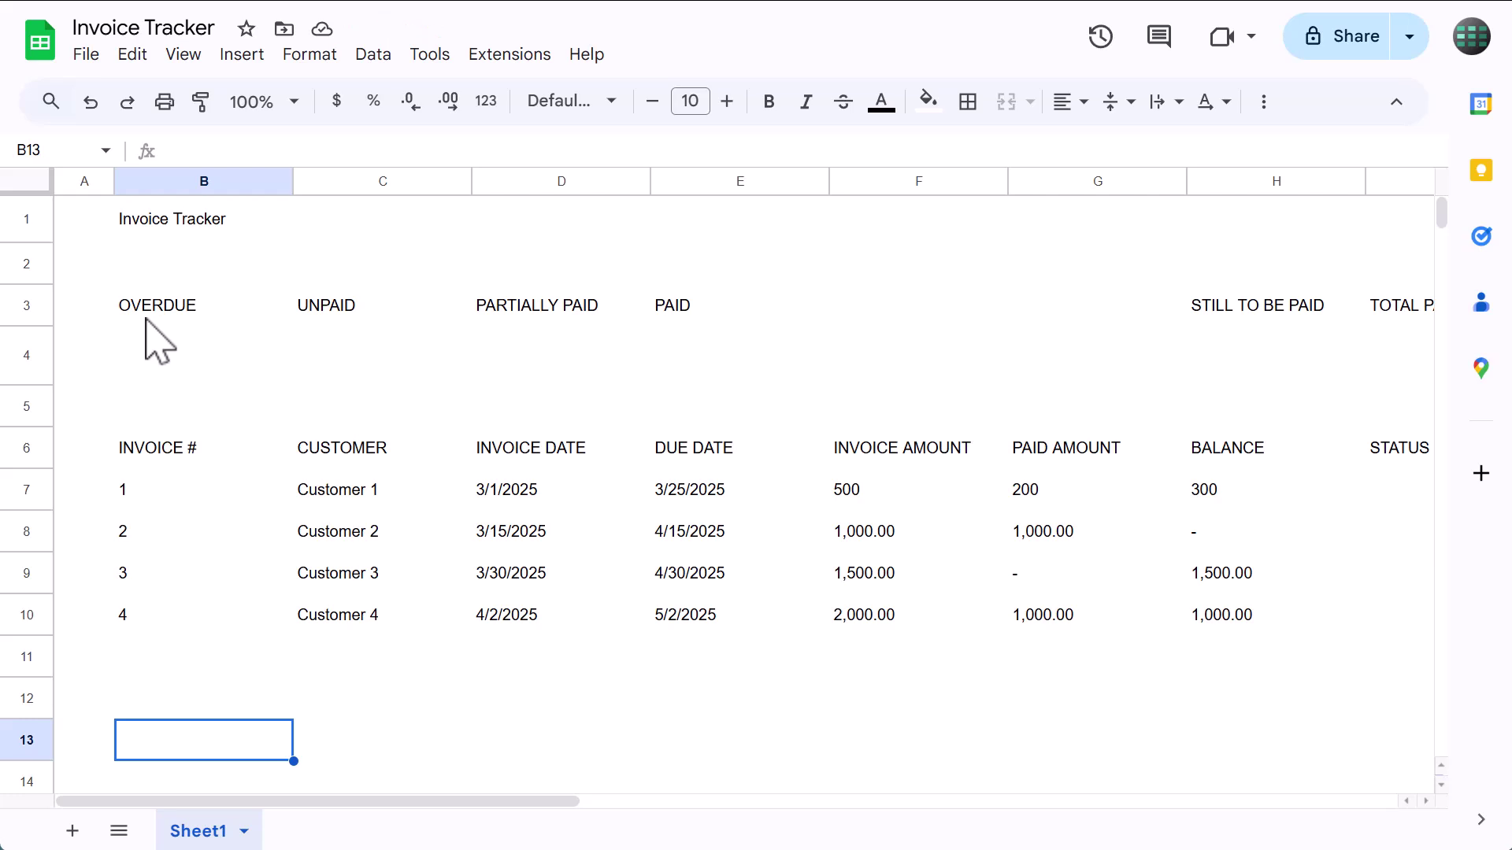
- Fill every cell of the sheet with the lightest available grey (#f3f3f3) as the background
{"action": "left_click", "coordinate": [37, 183]}
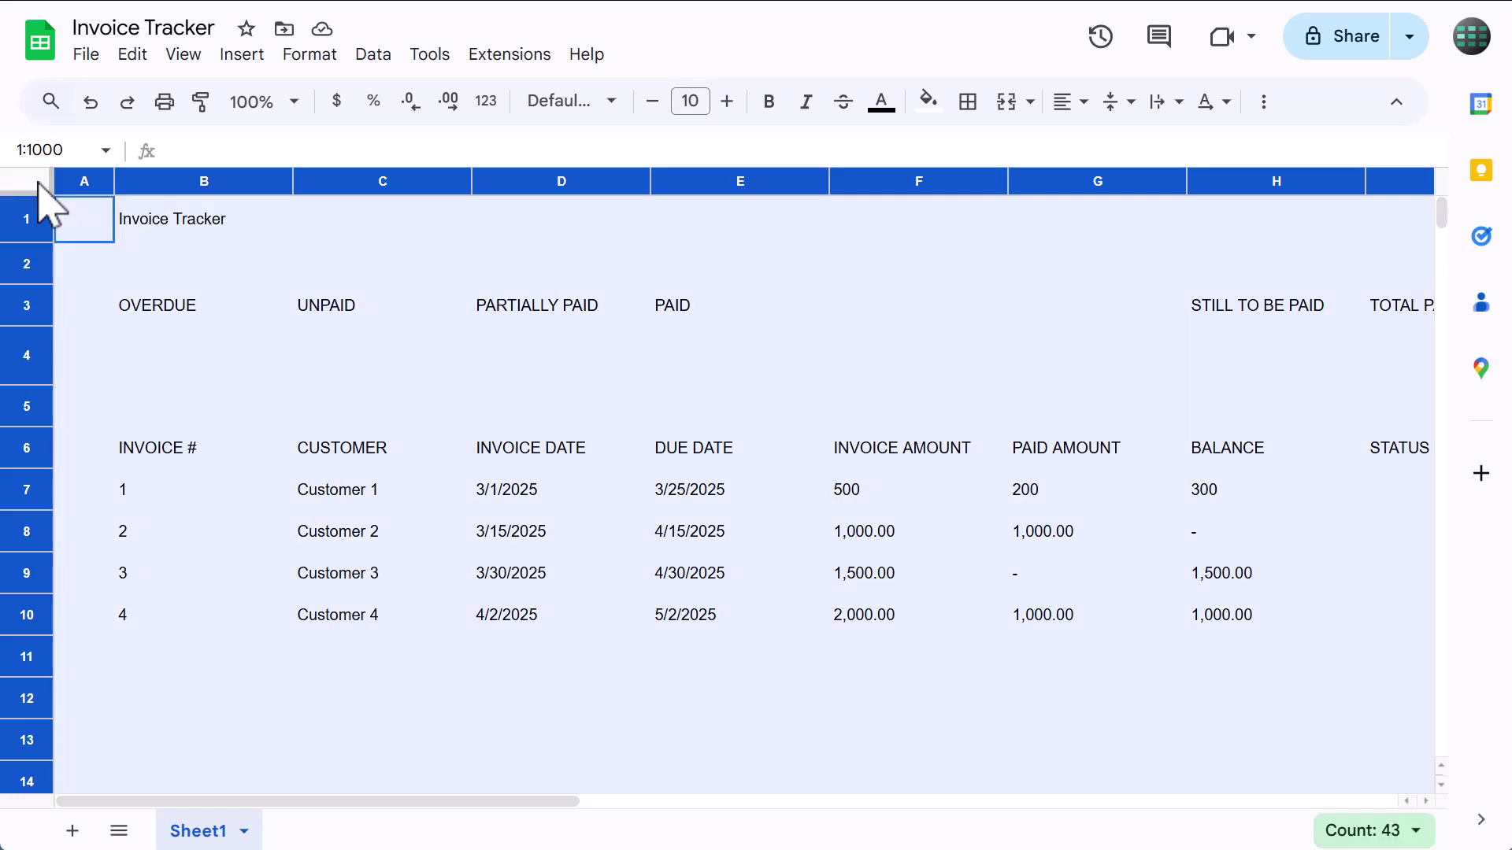
{"action": "left_click", "coordinate": [929, 100]}
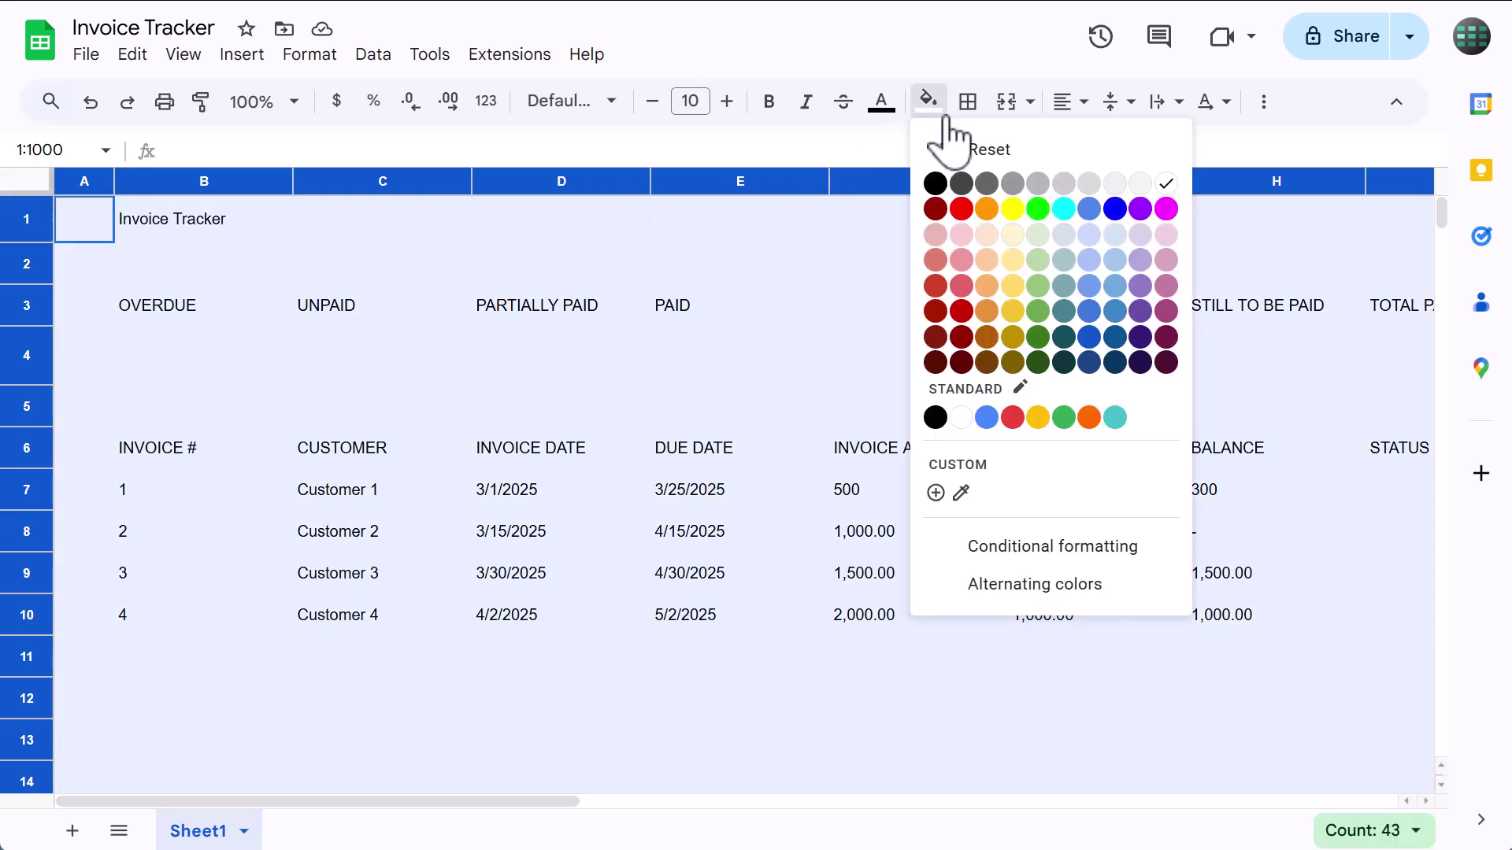
{"action": "left_click", "coordinate": [1140, 186]}
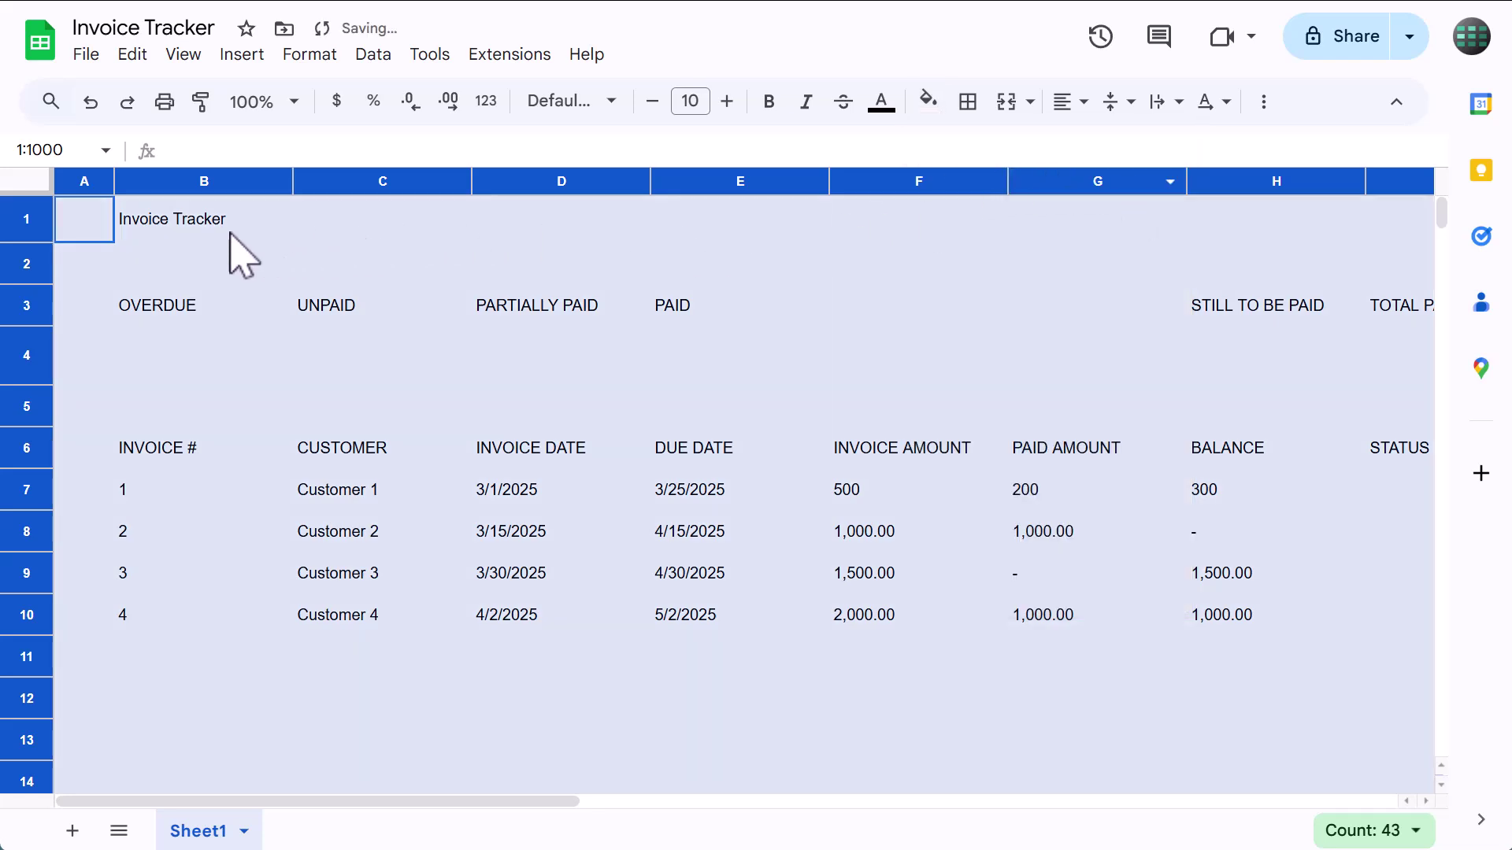
{"action": "left_click", "coordinate": [185, 233]}
- Format the text of title row 1 as bold, font size 14 and white
{"action": "left_click", "coordinate": [28, 222]}
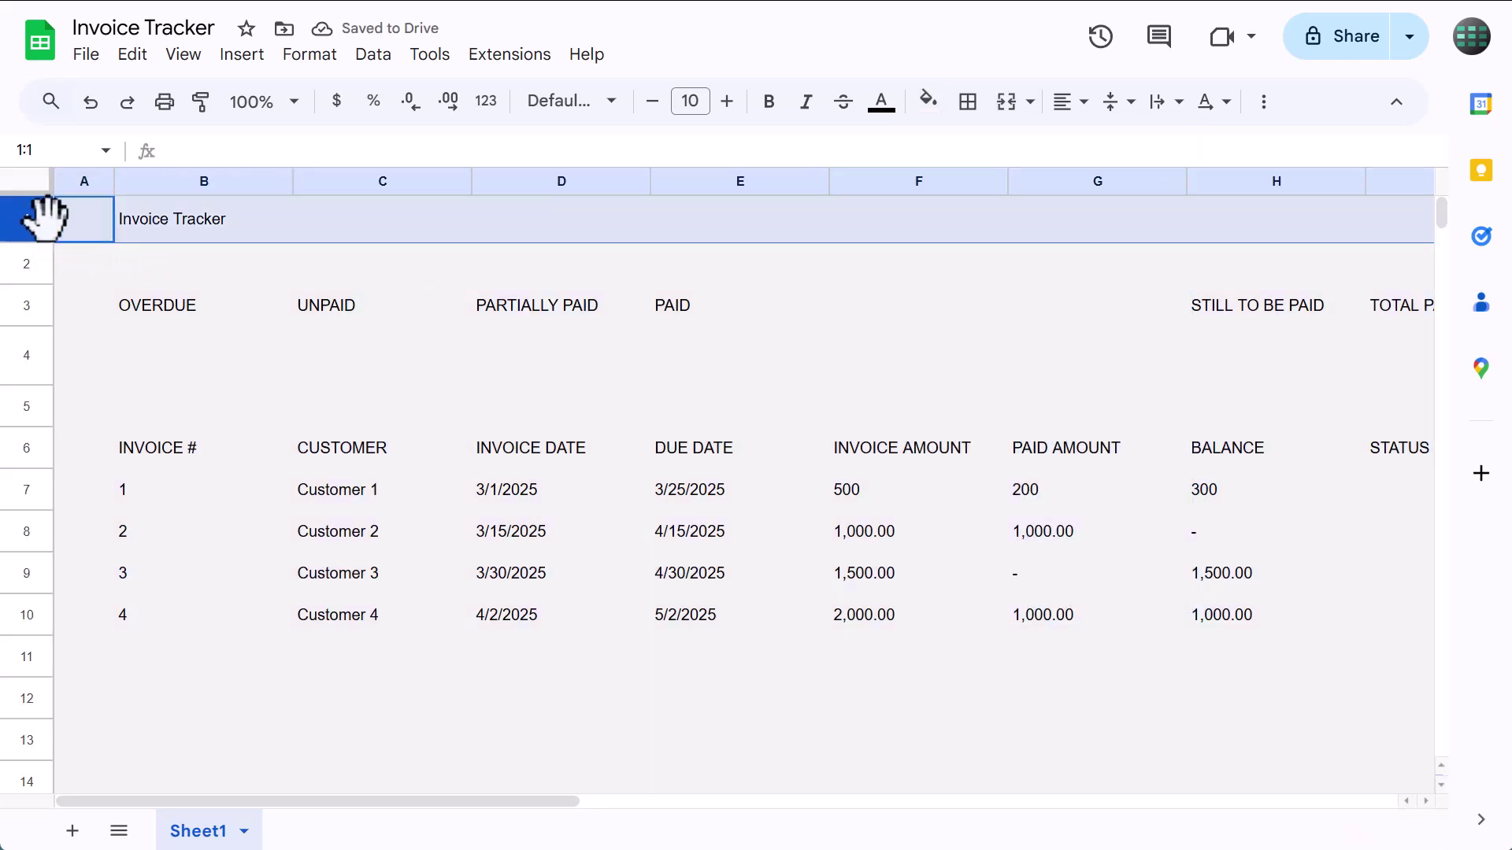
{"action": "left_click", "coordinate": [773, 110]}
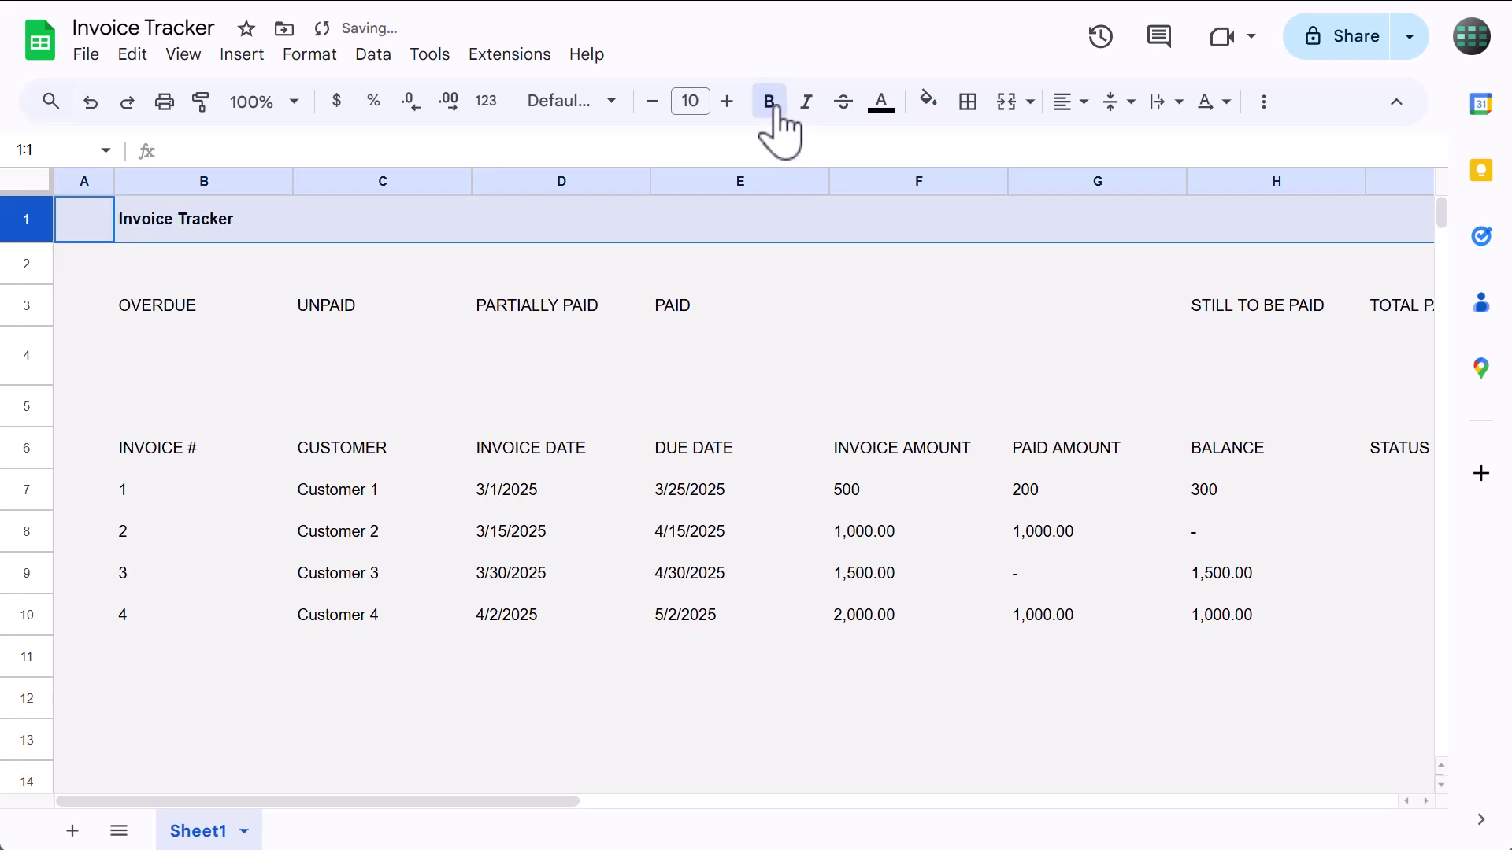
{"action": "left_click", "coordinate": [725, 103]}
{"action": "left_click", "coordinate": [726, 102]}
{"action": "left_click", "coordinate": [726, 103]}
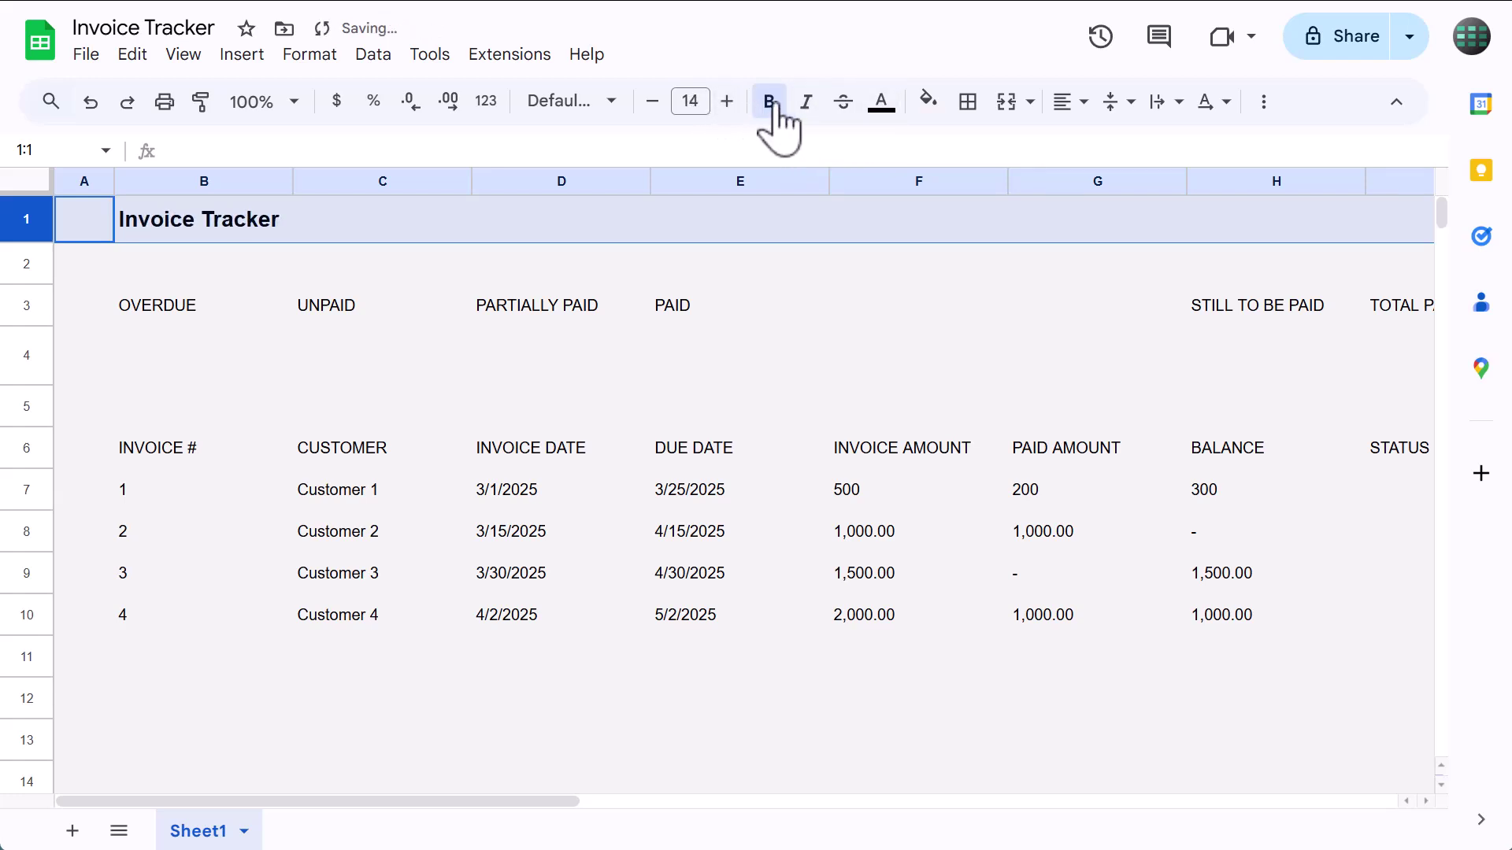
{"action": "left_click", "coordinate": [882, 103]}
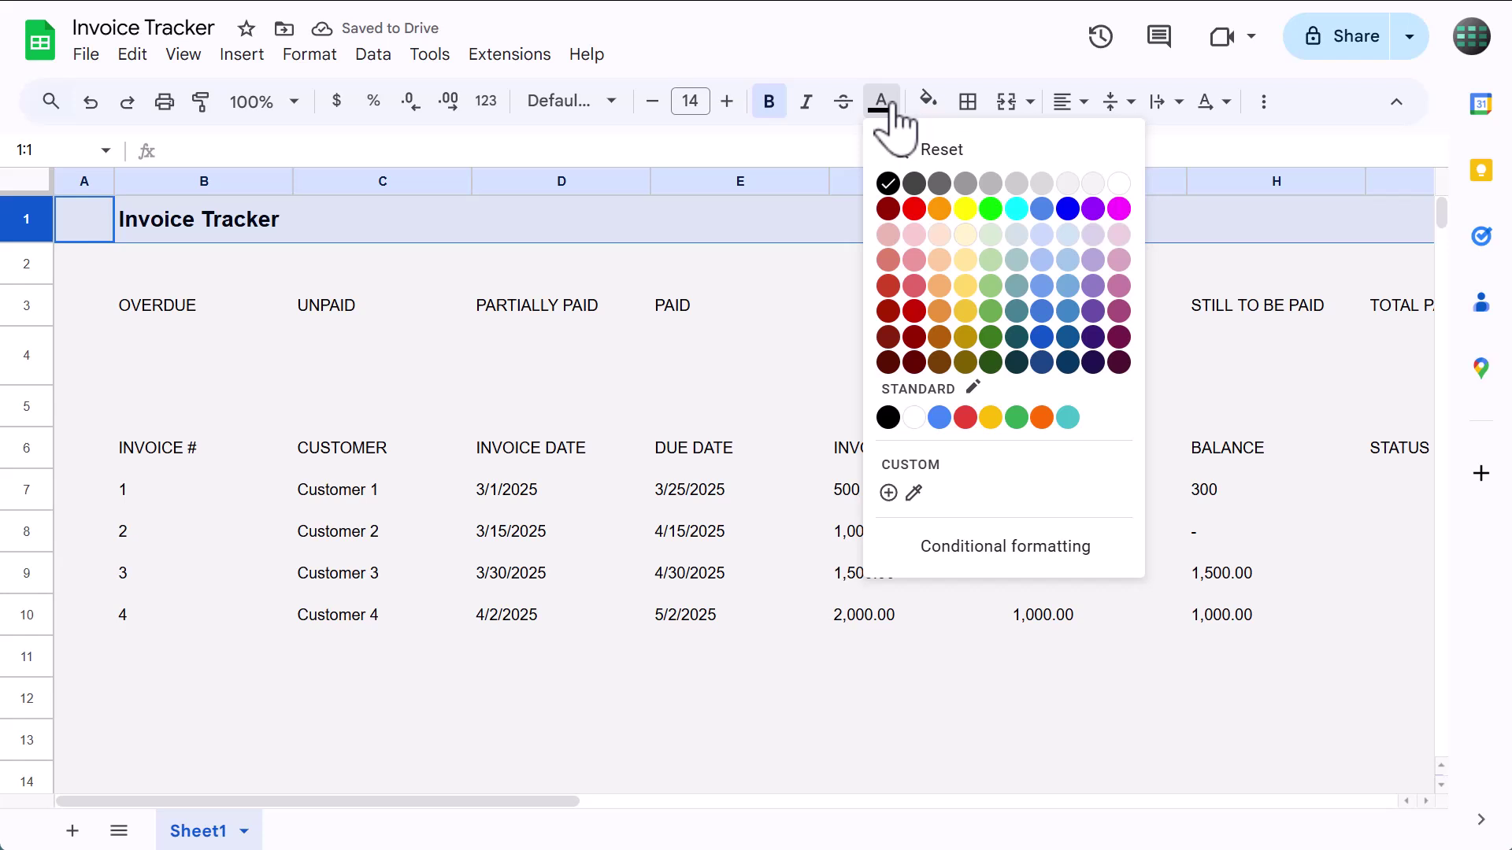
{"action": "left_click", "coordinate": [1120, 186]}
- Fill title row 1 with the custom colour #215a6c
{"action": "left_click", "coordinate": [929, 103]}
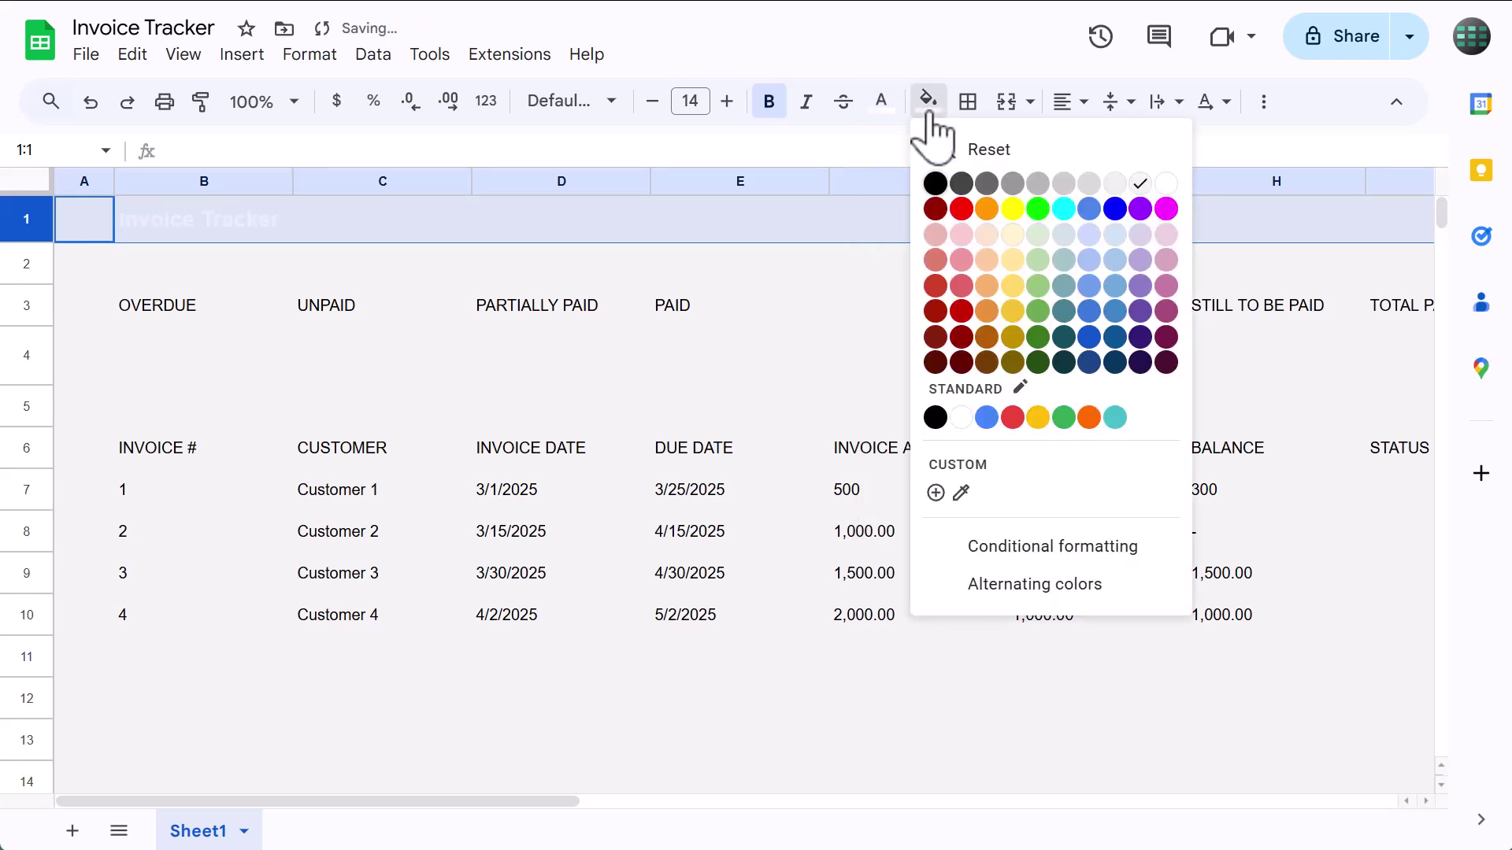
{"action": "left_click", "coordinate": [935, 493]}
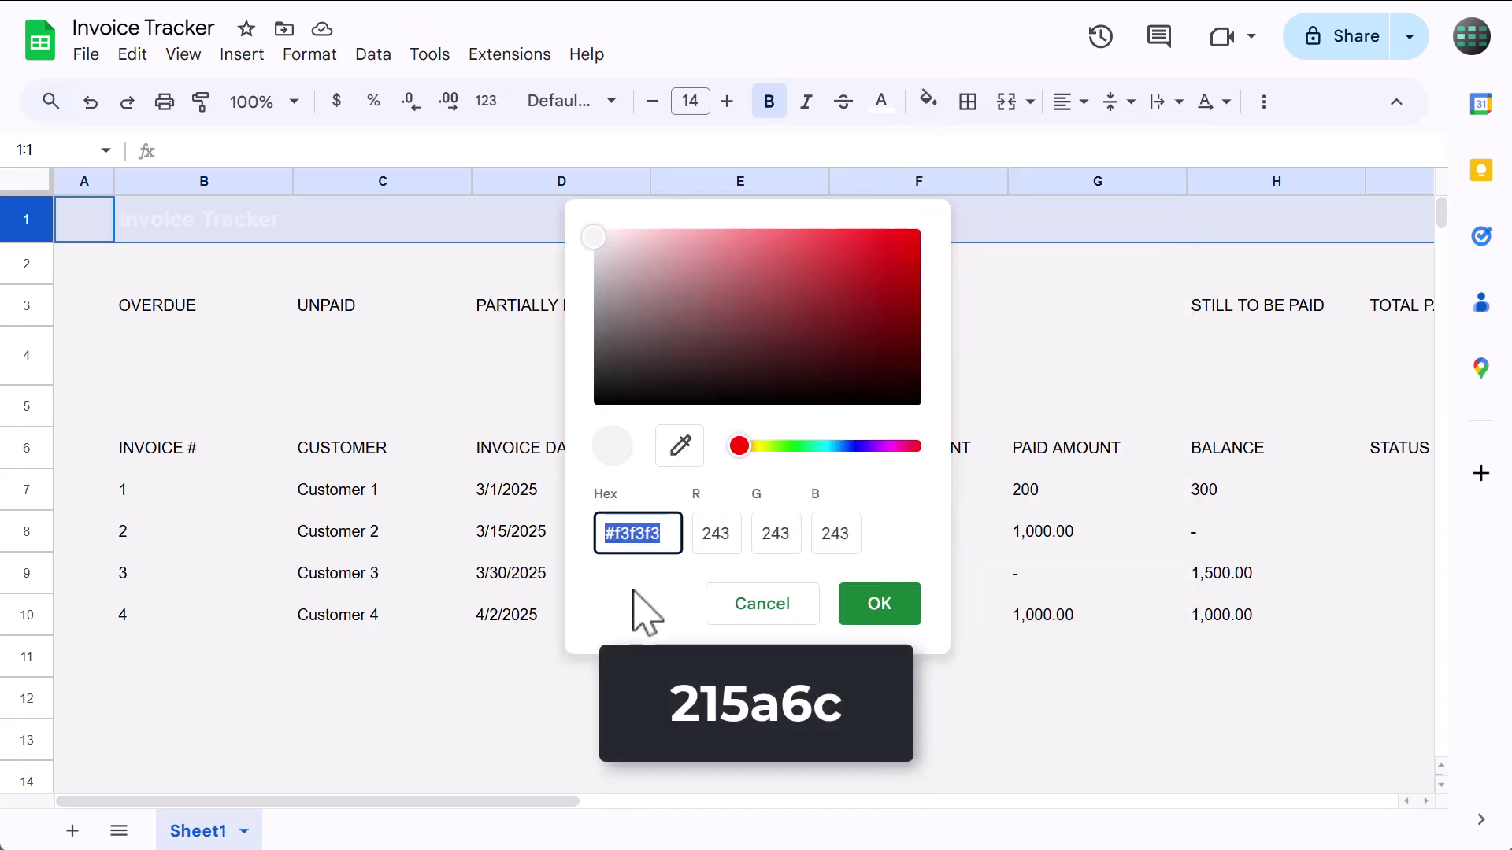
{"action": "type", "text": "215a"}
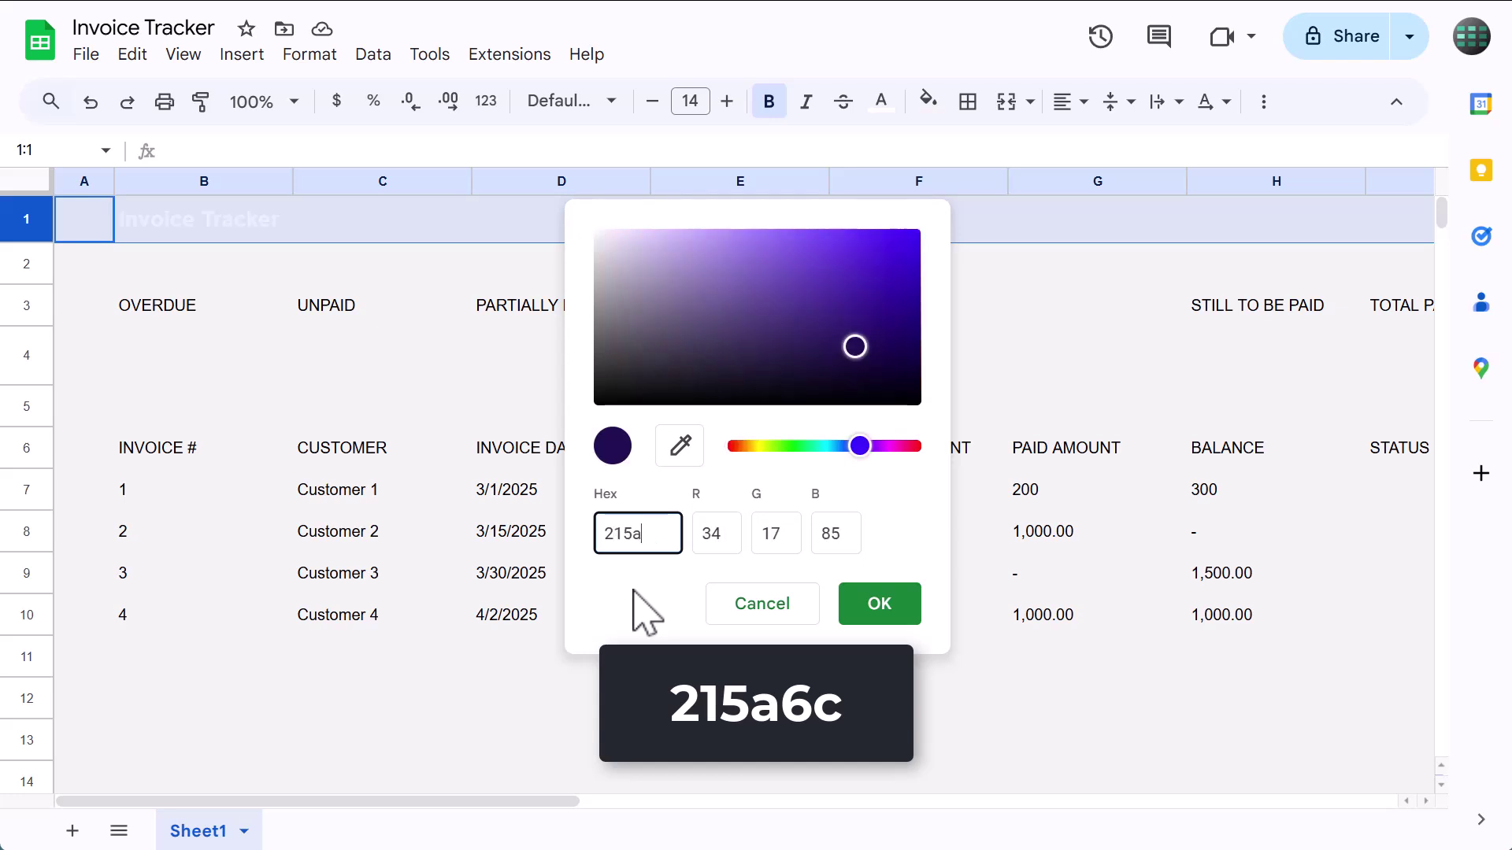
{"action": "type", "text": "6c"}
{"action": "left_click", "coordinate": [897, 608]}
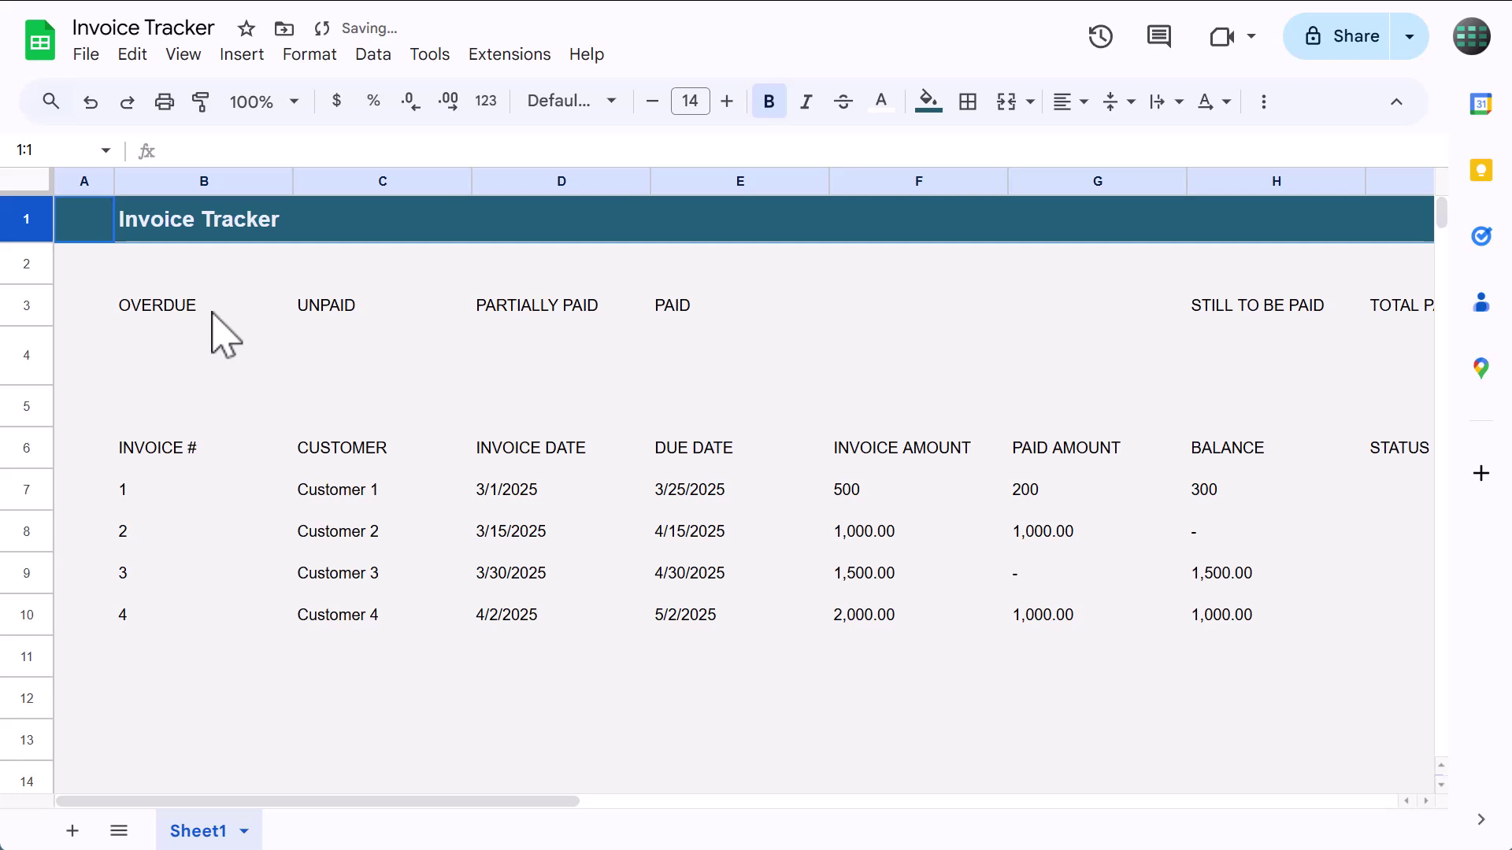
- Make the status summary cells B3:E4 bold and reset their fill colour
{"action": "left_click_drag", "start_coordinate": [203, 314], "coordinate": [687, 349]}
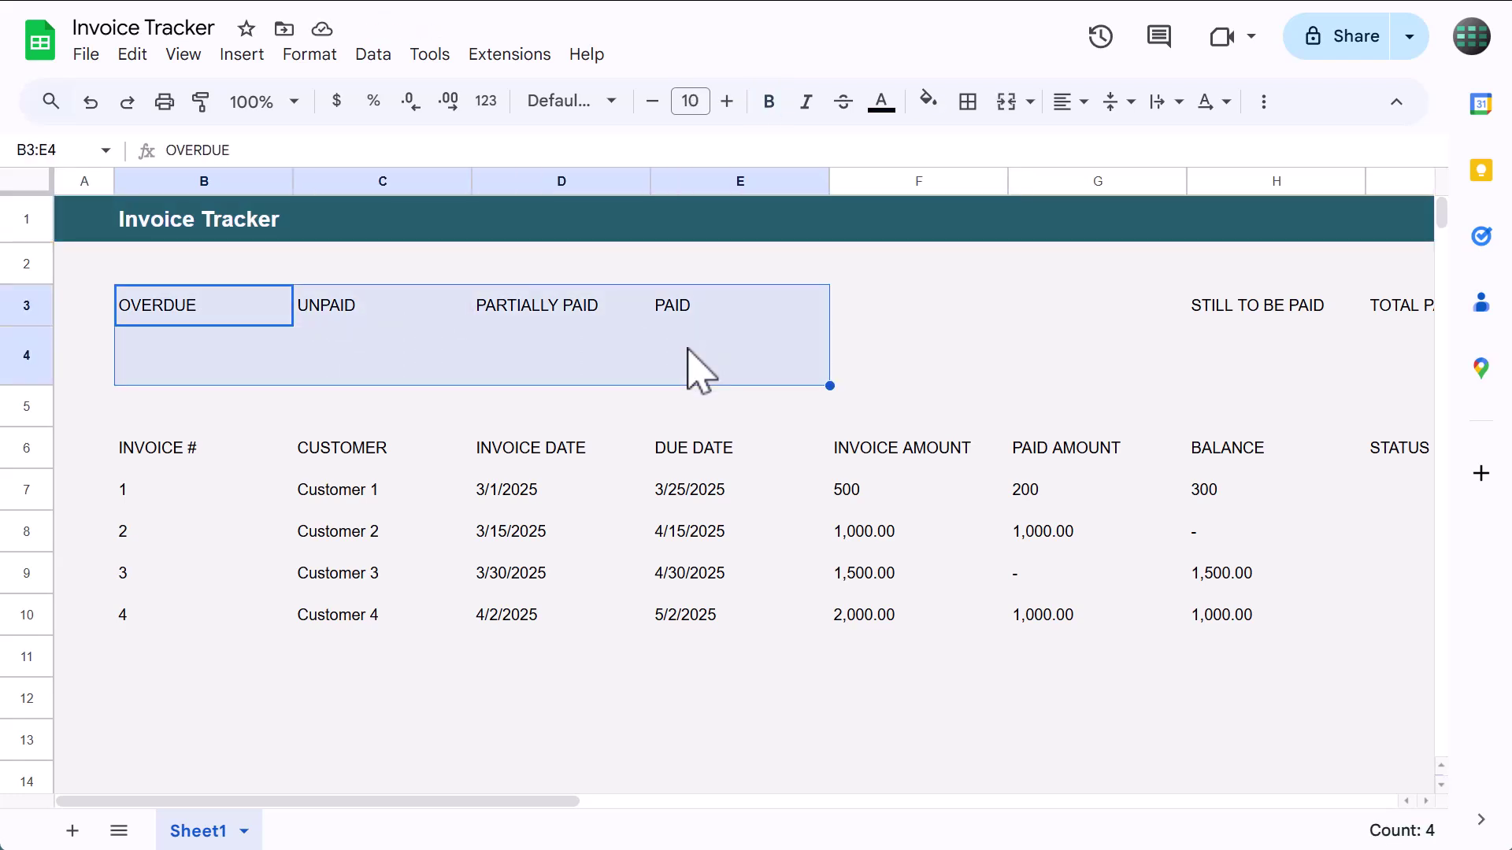
{"action": "left_click", "coordinate": [771, 102]}
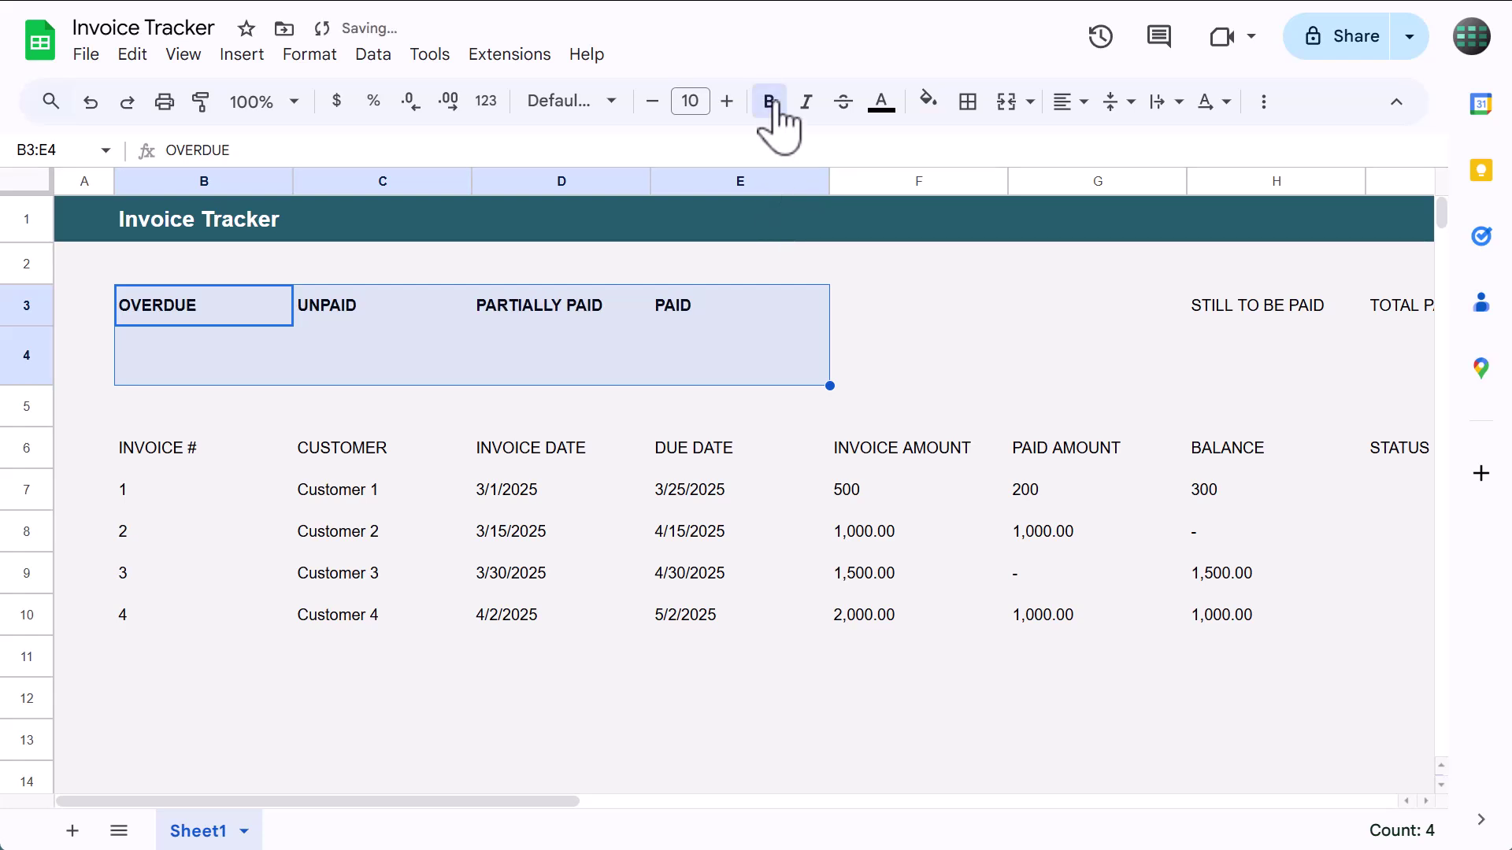
{"action": "left_click", "coordinate": [929, 102]}
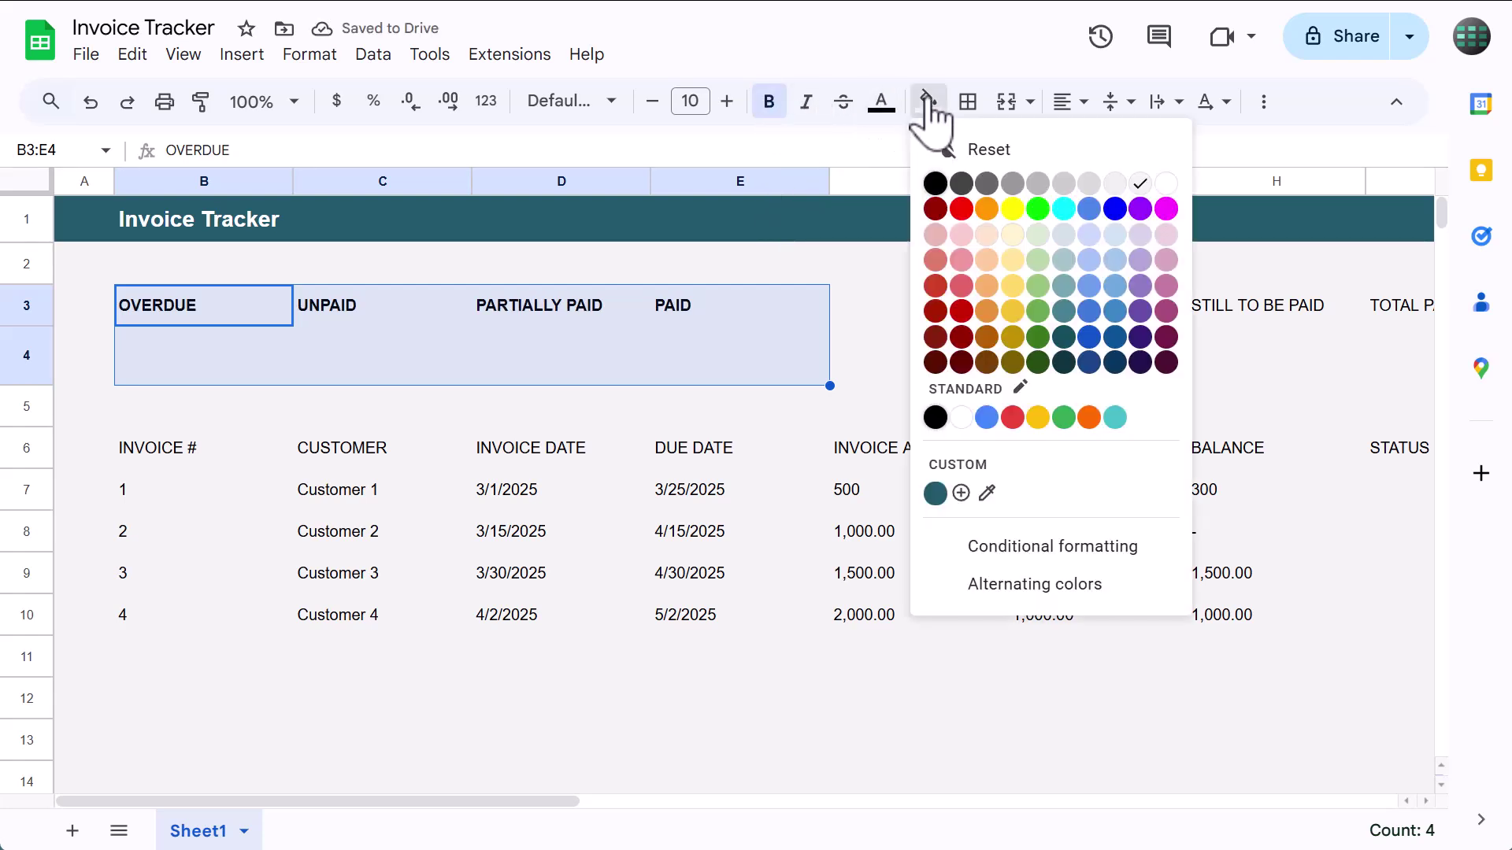
{"action": "left_click", "coordinate": [955, 152]}
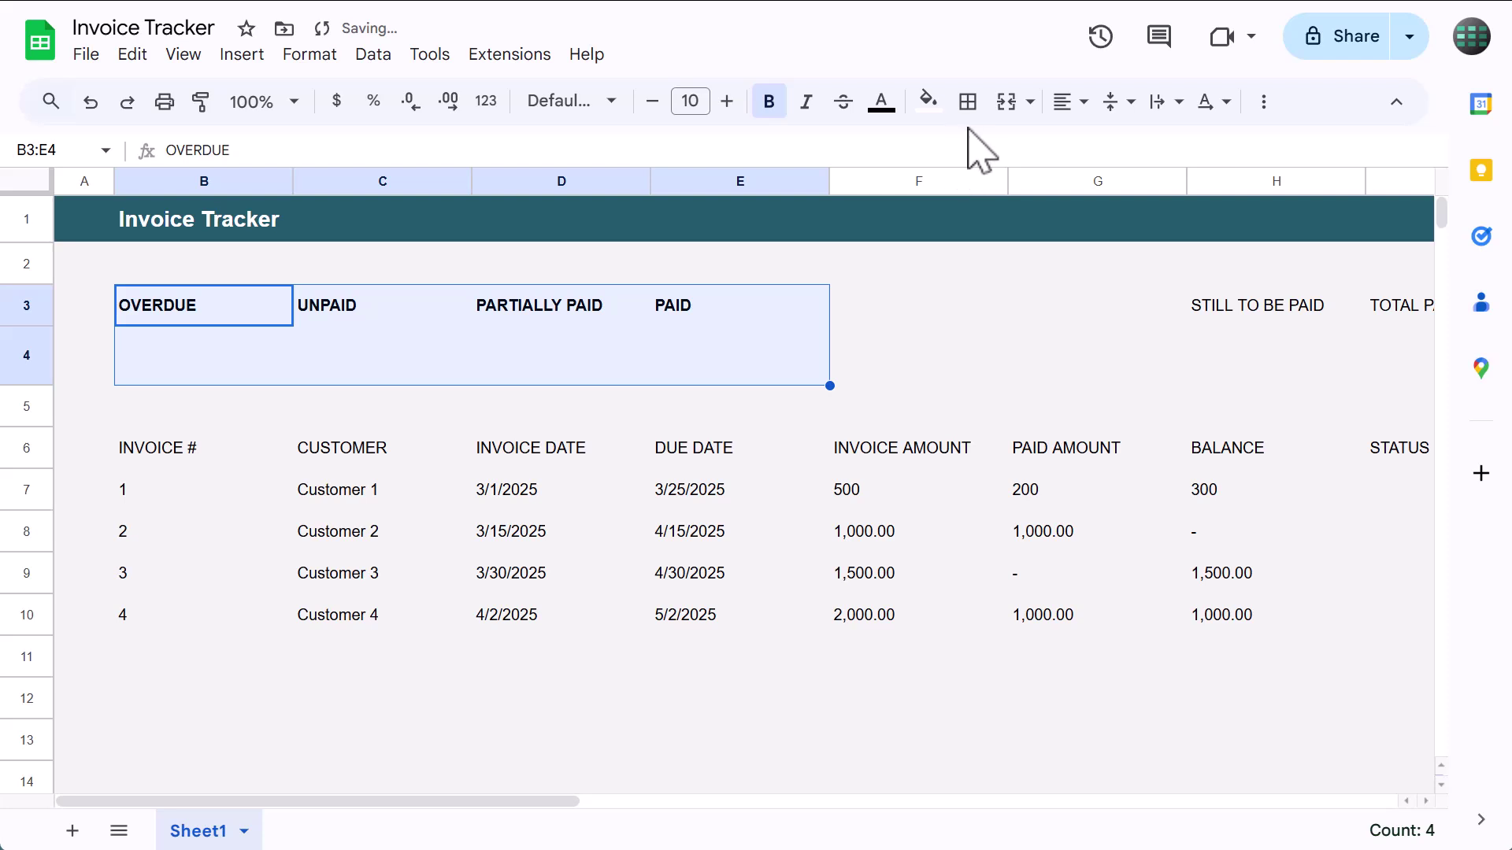
- Apply medium-grey borders around every cell of the status summary B3:E4
{"action": "left_click", "coordinate": [968, 103]}
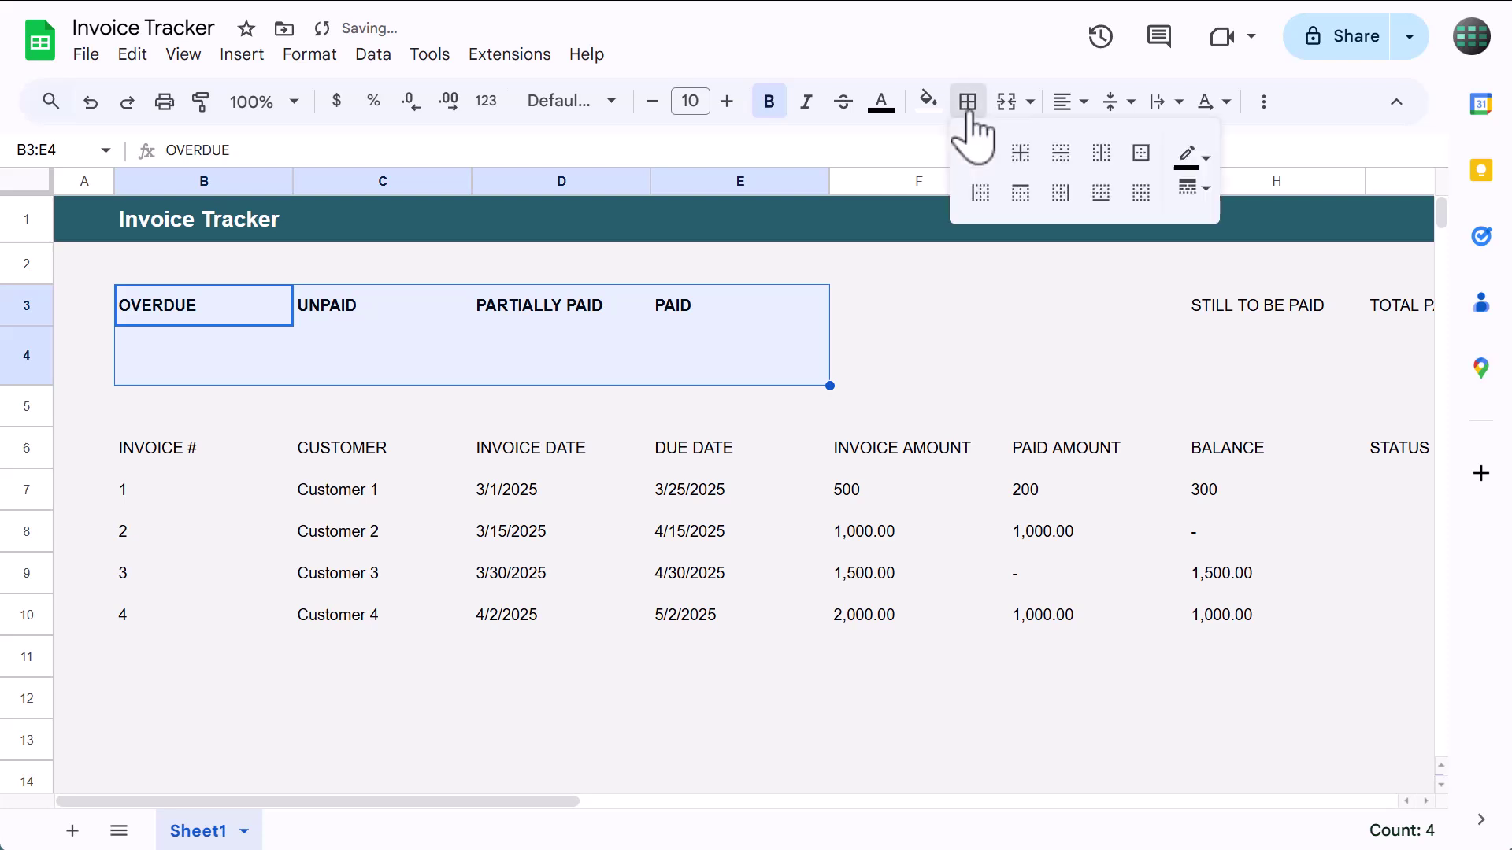
{"action": "left_click", "coordinate": [1191, 156]}
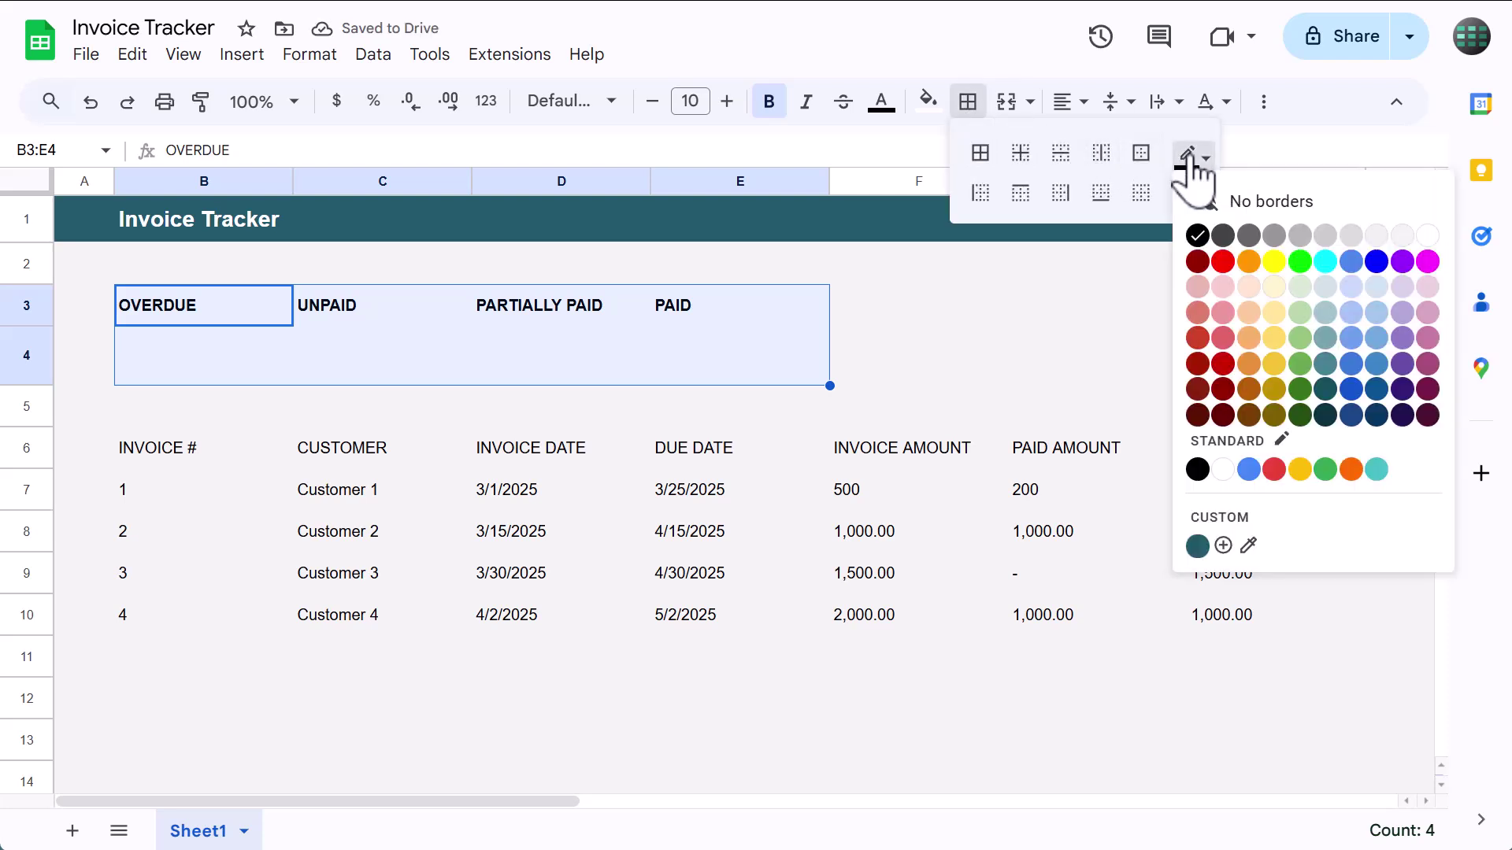
{"action": "left_click", "coordinate": [1299, 240]}
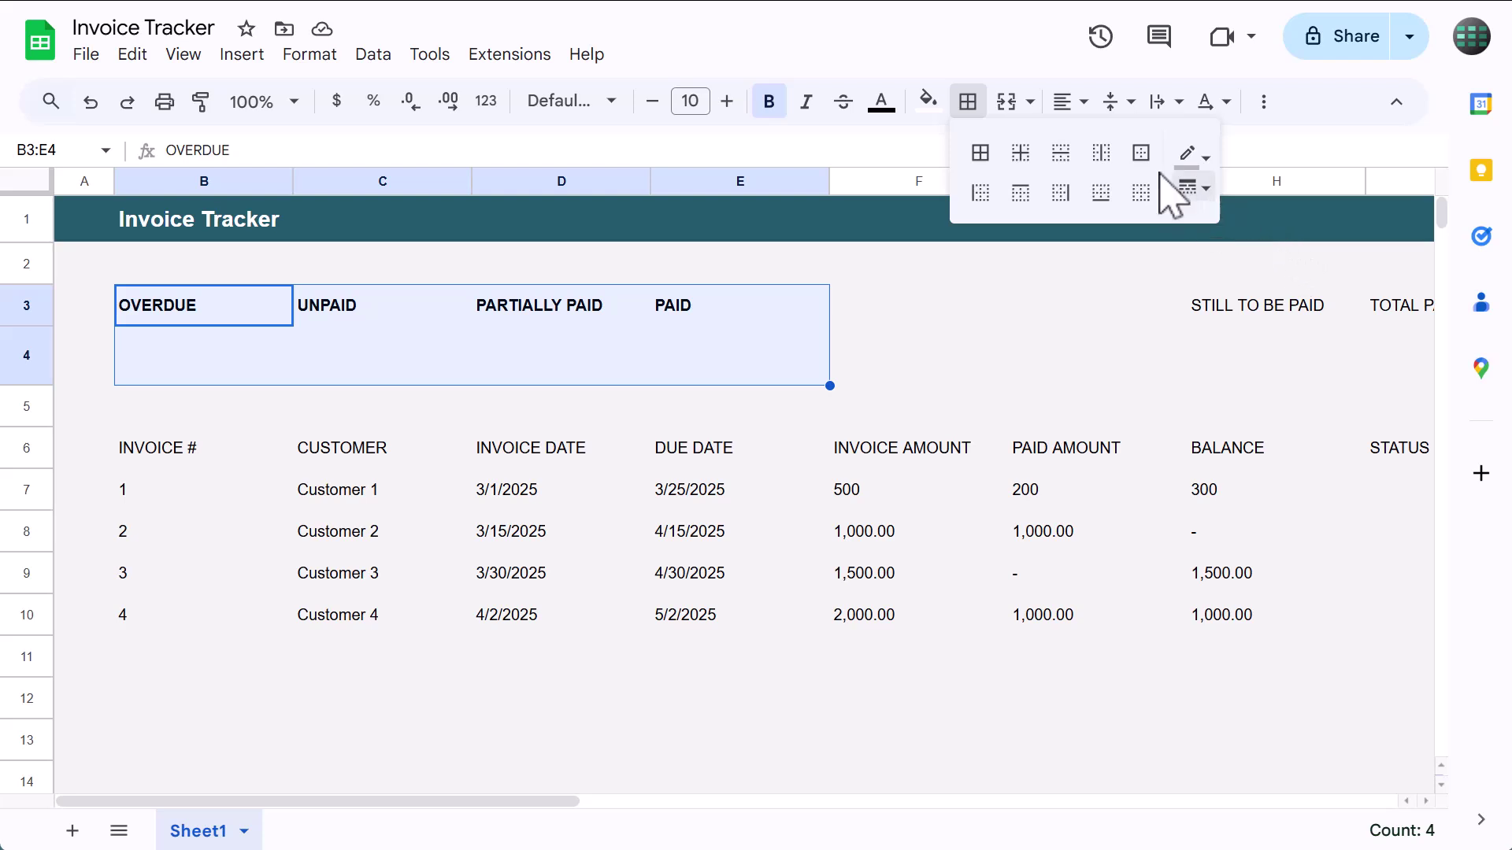
{"action": "left_click", "coordinate": [981, 153]}
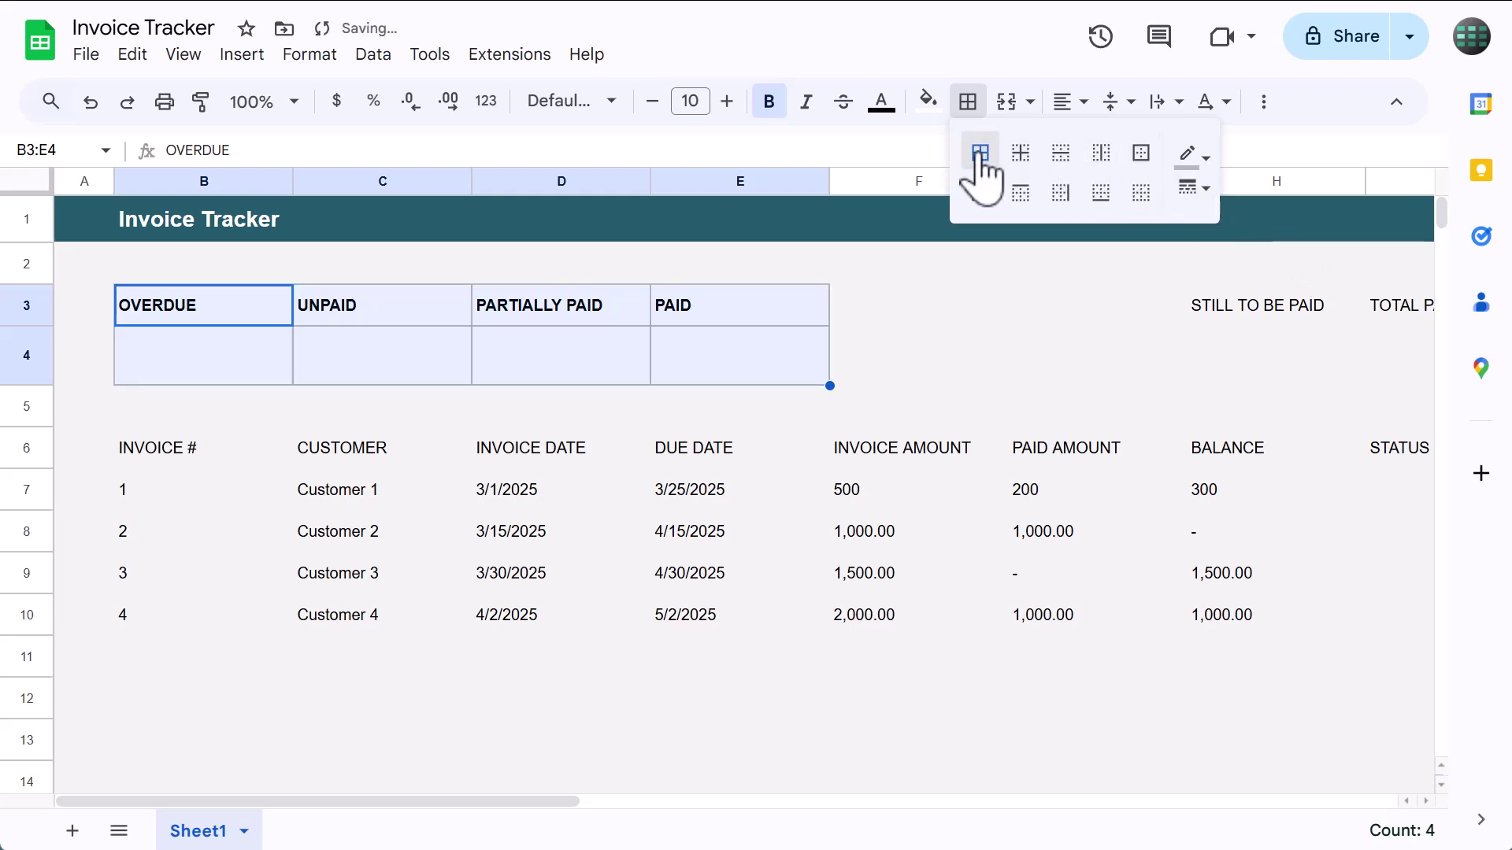
{"action": "left_click", "coordinate": [967, 104]}
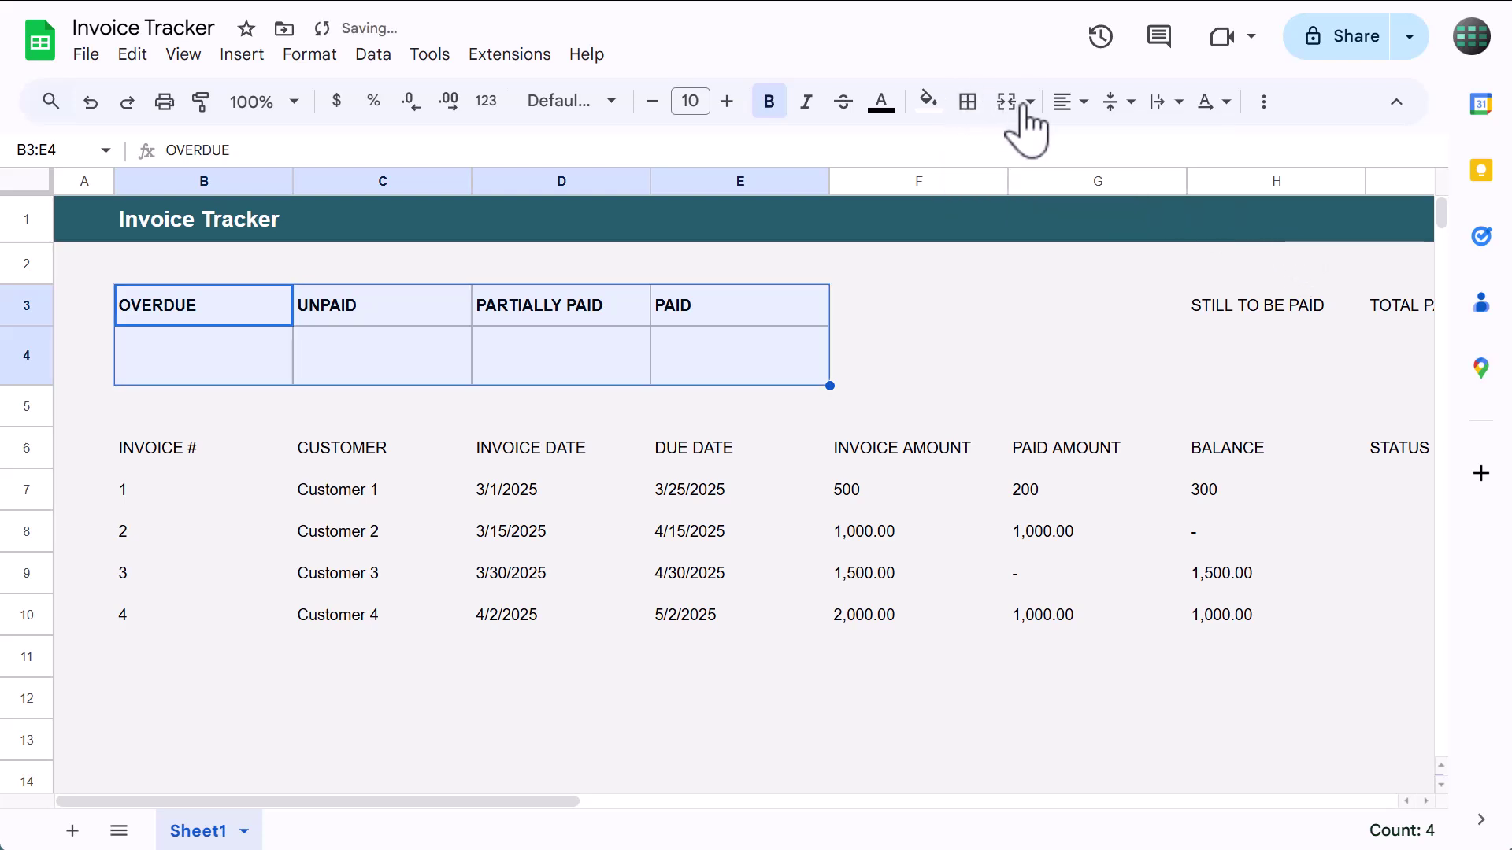
- Centre the contents of the status summary cells B3:E4 horizontally
{"action": "left_click", "coordinate": [1065, 102]}
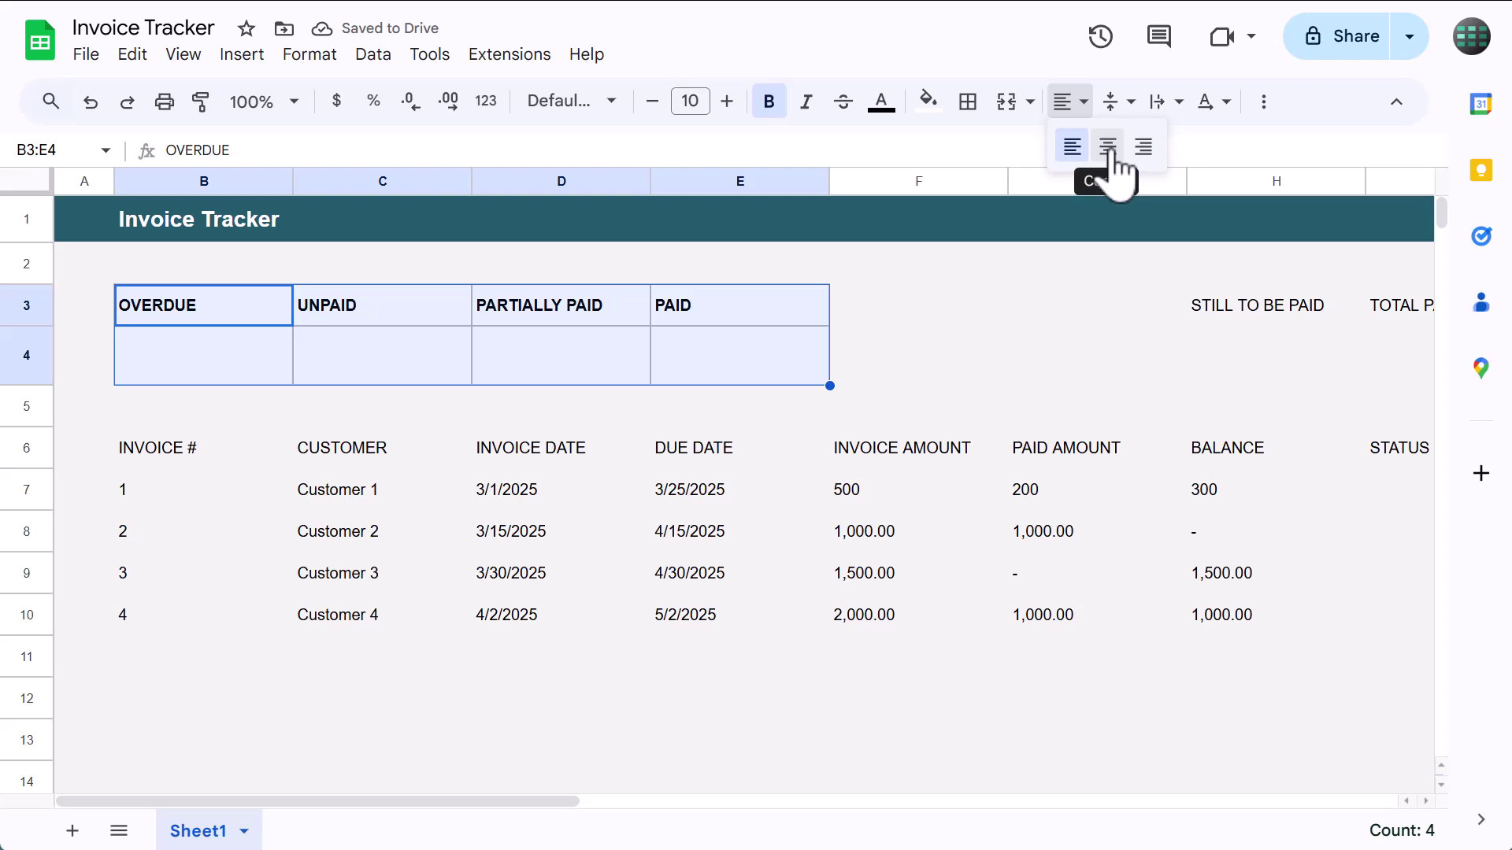
{"action": "left_click", "coordinate": [1109, 148]}
{"action": "left_click", "coordinate": [812, 311]}
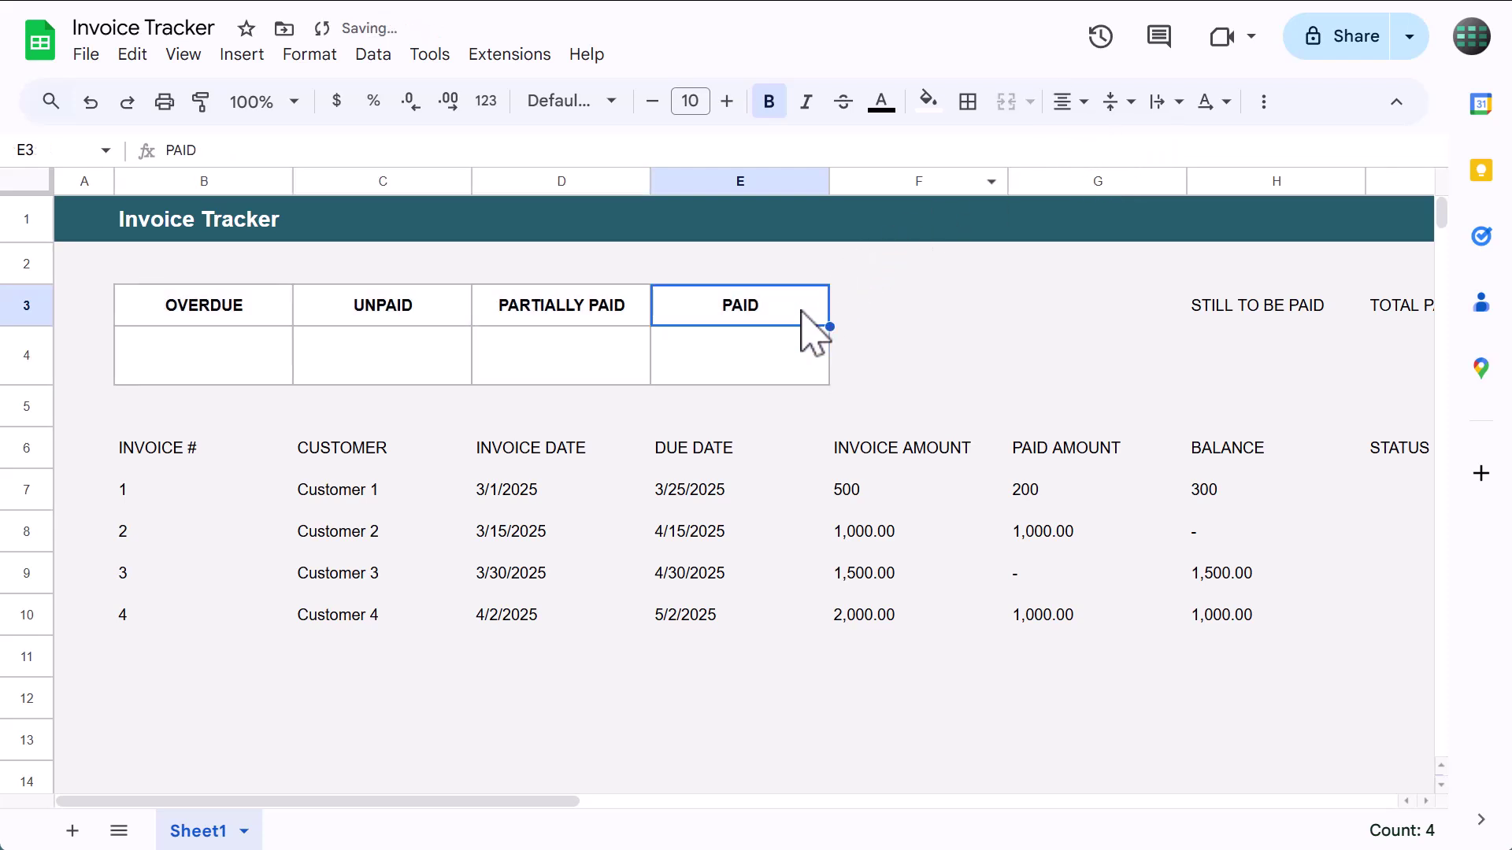
- Fill the status summary headings B3:E3 with light grey, three shades darker than white
{"action": "left_click_drag", "start_coordinate": [203, 316], "coordinate": [700, 305]}
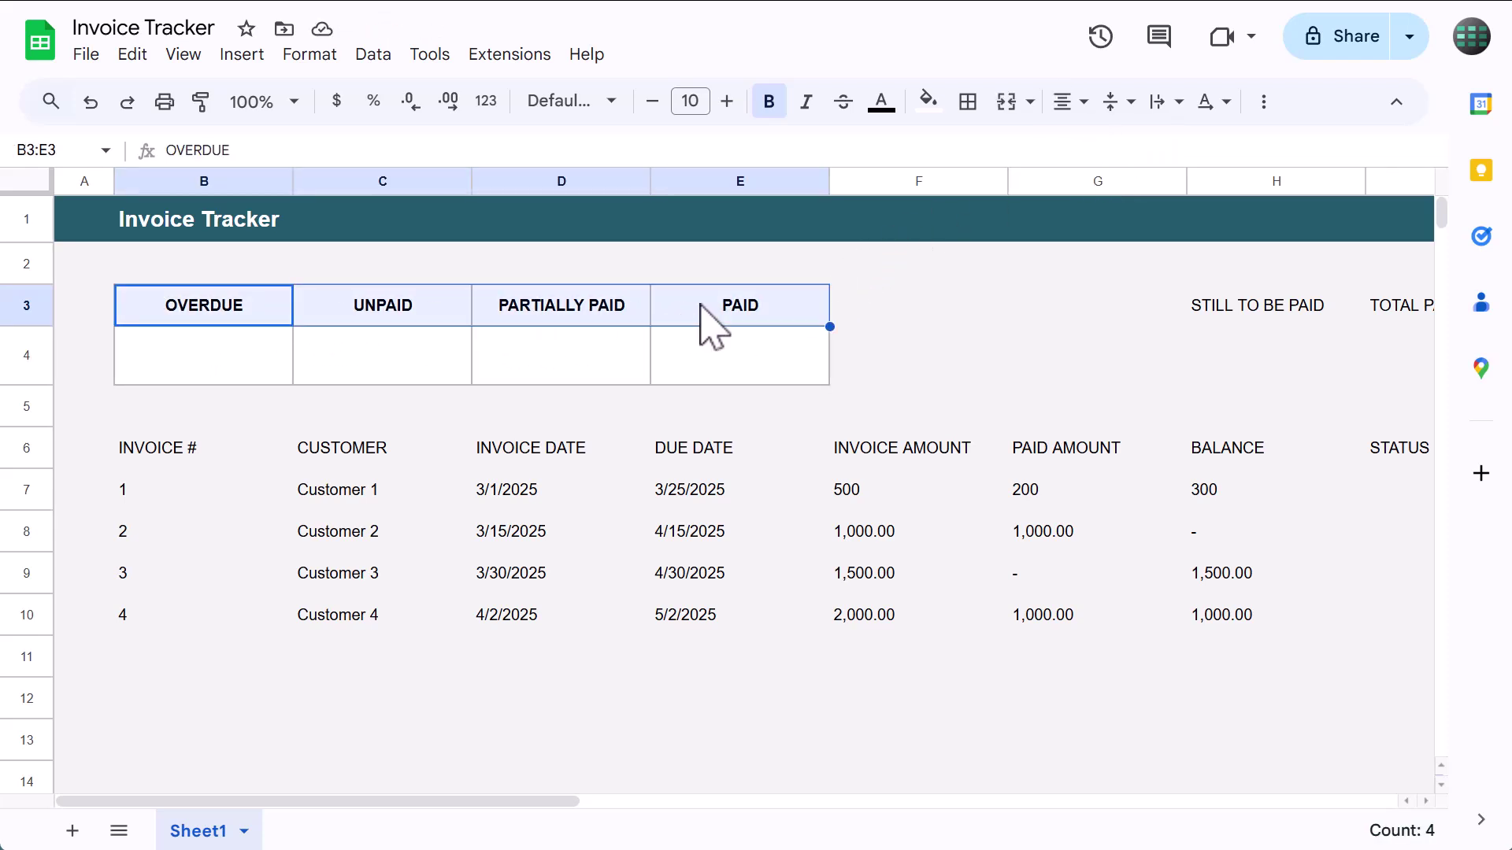
{"action": "left_click", "coordinate": [936, 111]}
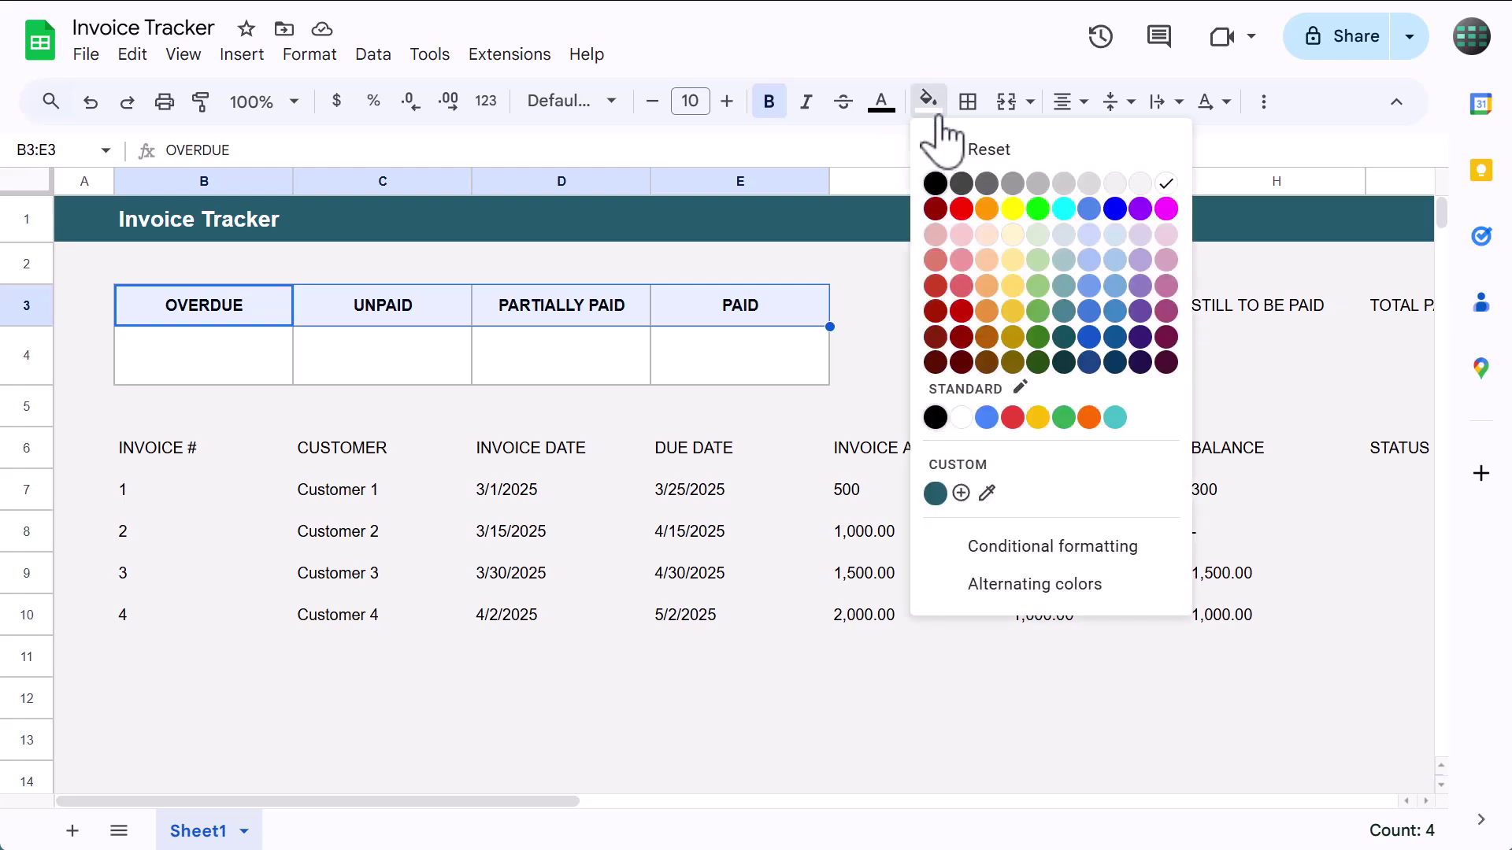
{"action": "left_click", "coordinate": [1091, 187]}
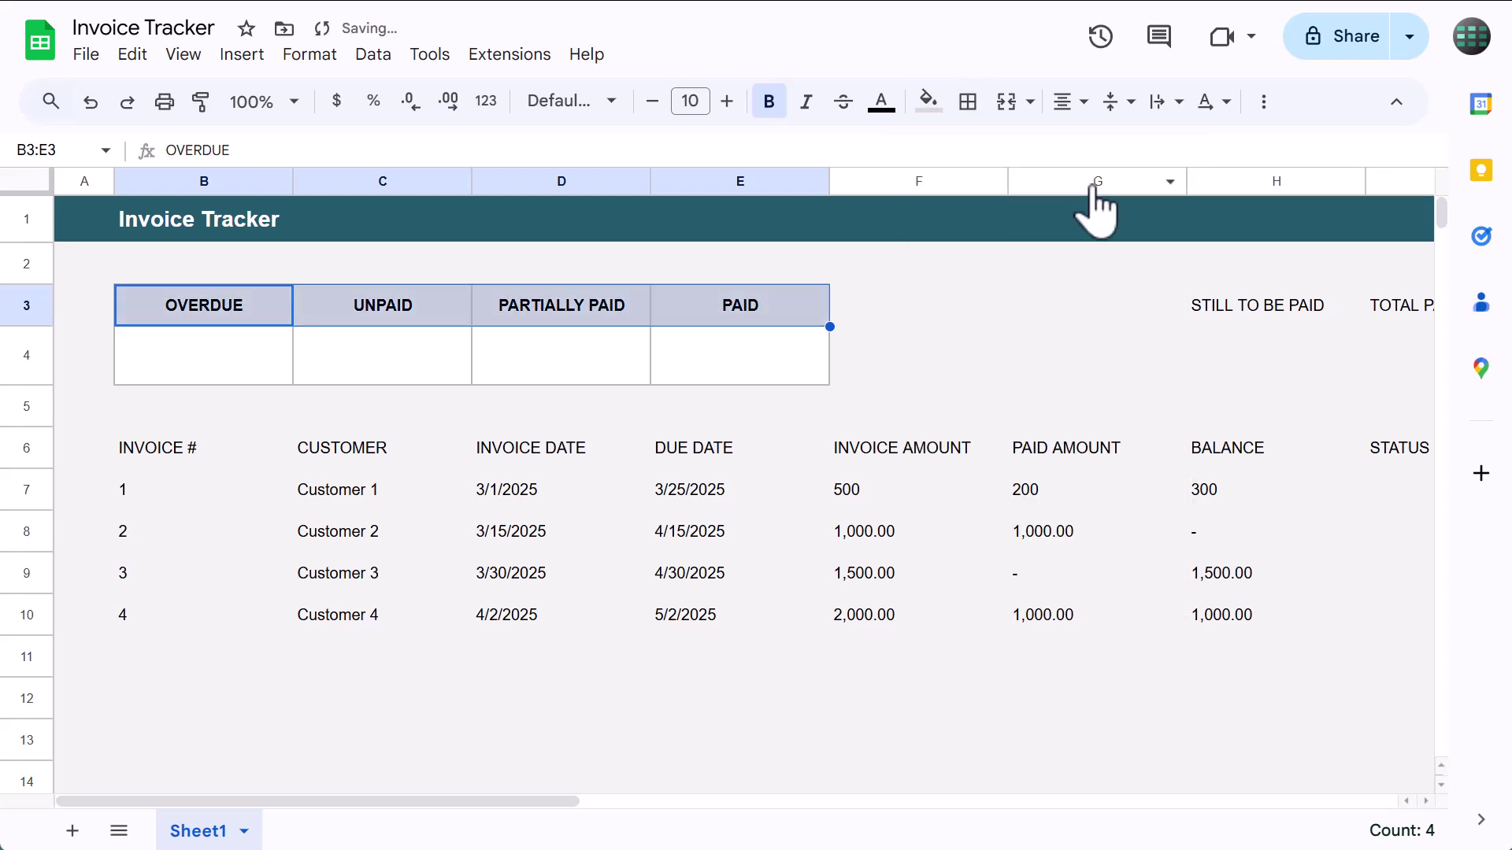
- Set the font size of the empty status summary value cells B4:E4 to 16
{"action": "left_click", "coordinate": [178, 364]}
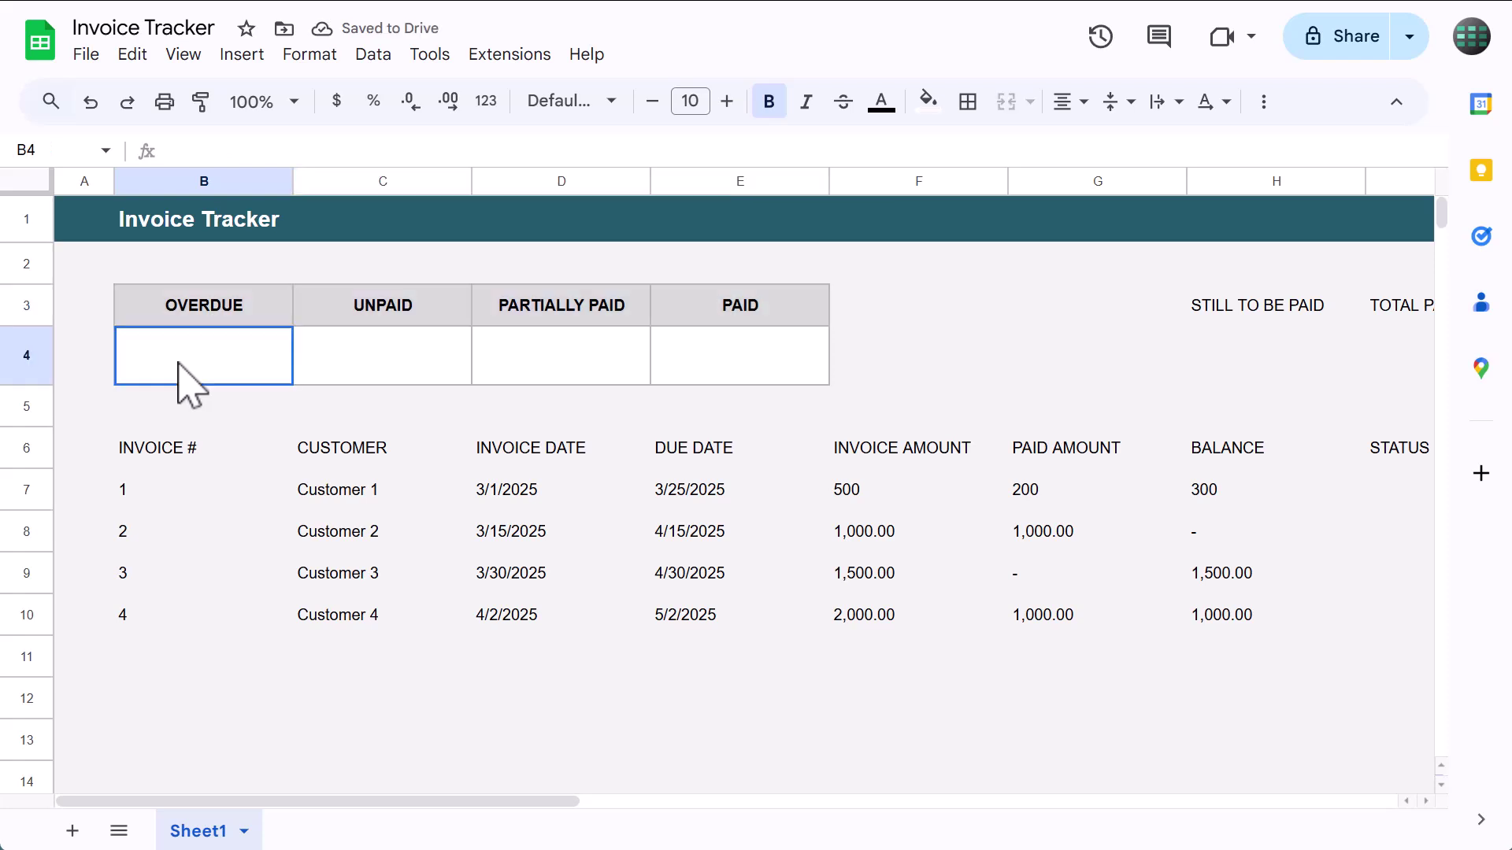
{"action": "left_click_drag", "start_coordinate": [179, 364], "coordinate": [731, 353]}
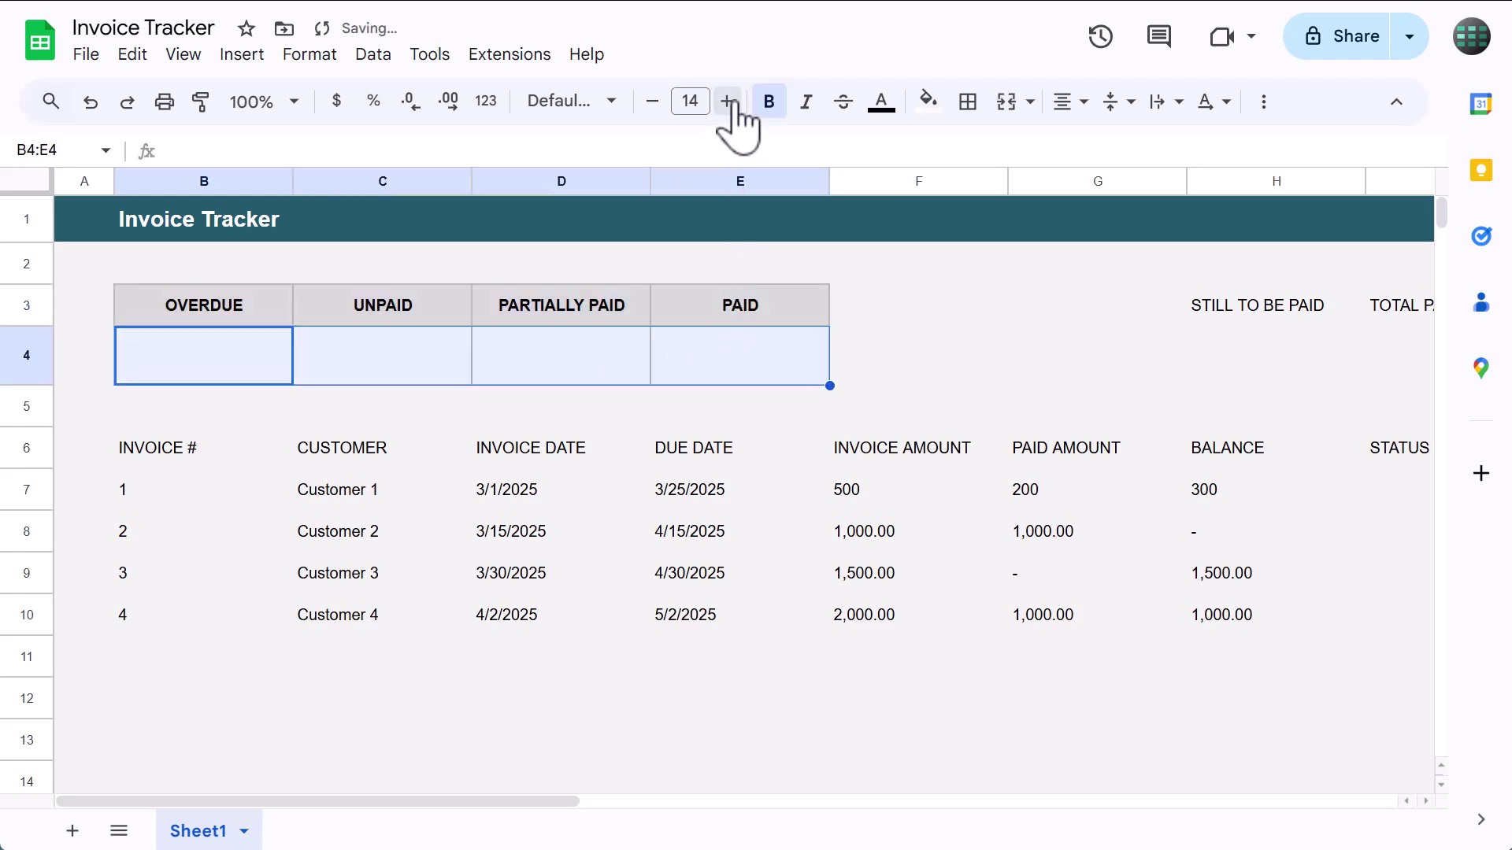
{"action": "left_click", "coordinate": [581, 314]}
- Copy the formatting of cells B3:C4 onto the STILL TO BE PAID and TOTAL PAID block H3:I4
{"action": "mouse_move", "coordinate": [197, 319]}
{"action": "left_mouse_down"}
{"action": "mouse_move", "coordinate": [382, 331]}
{"action": "mouse_move", "coordinate": [386, 367]}
{"action": "mouse_move", "coordinate": [372, 348]}
{"action": "left_mouse_up"}
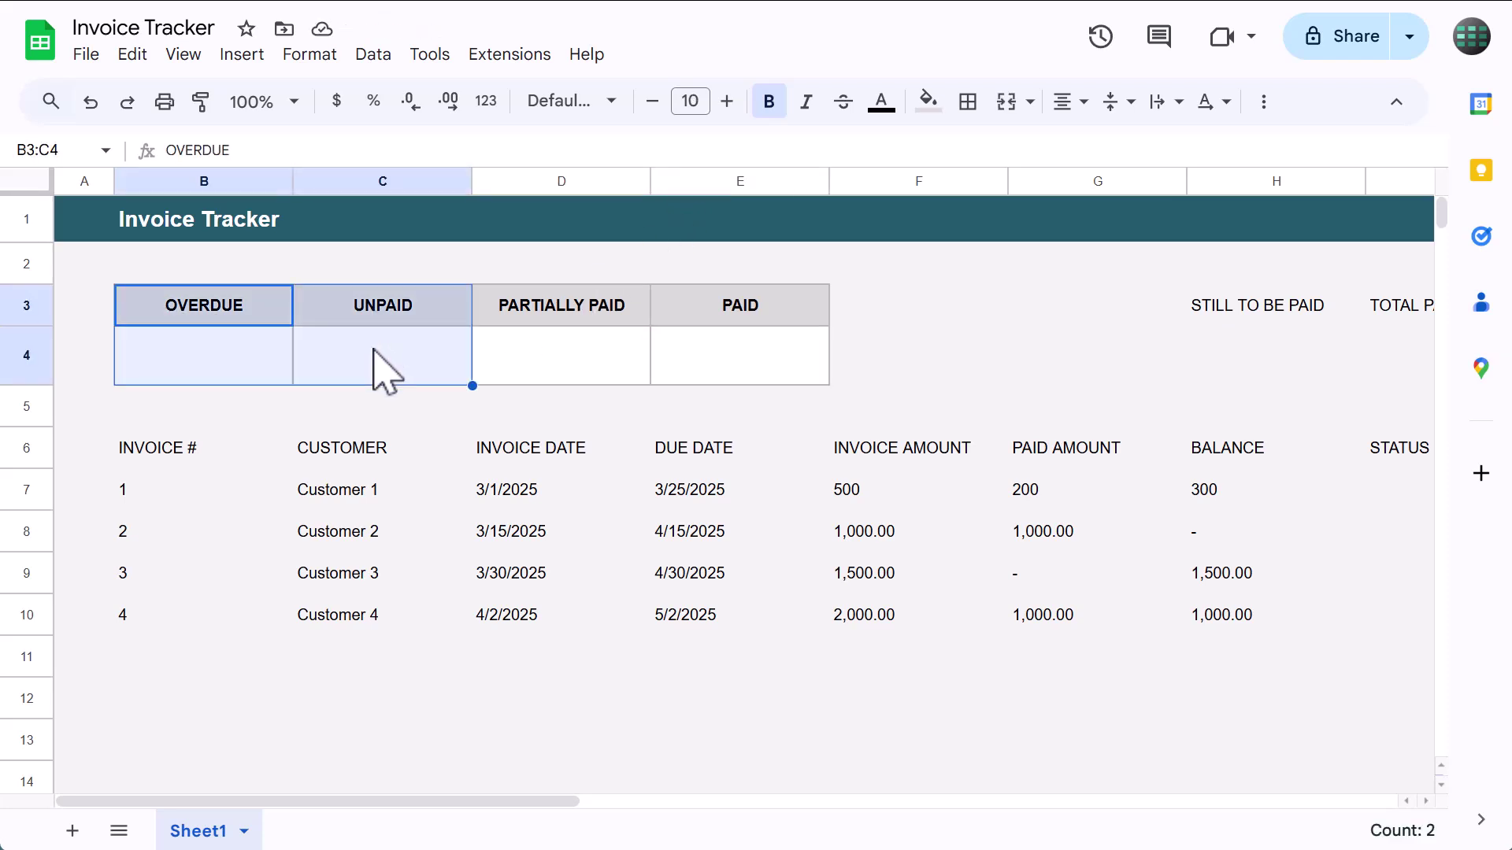
{"action": "left_click", "coordinate": [201, 103]}
{"action": "scroll", "coordinate": [321, 418], "scroll_direction": "right", "scroll_amount": 2}
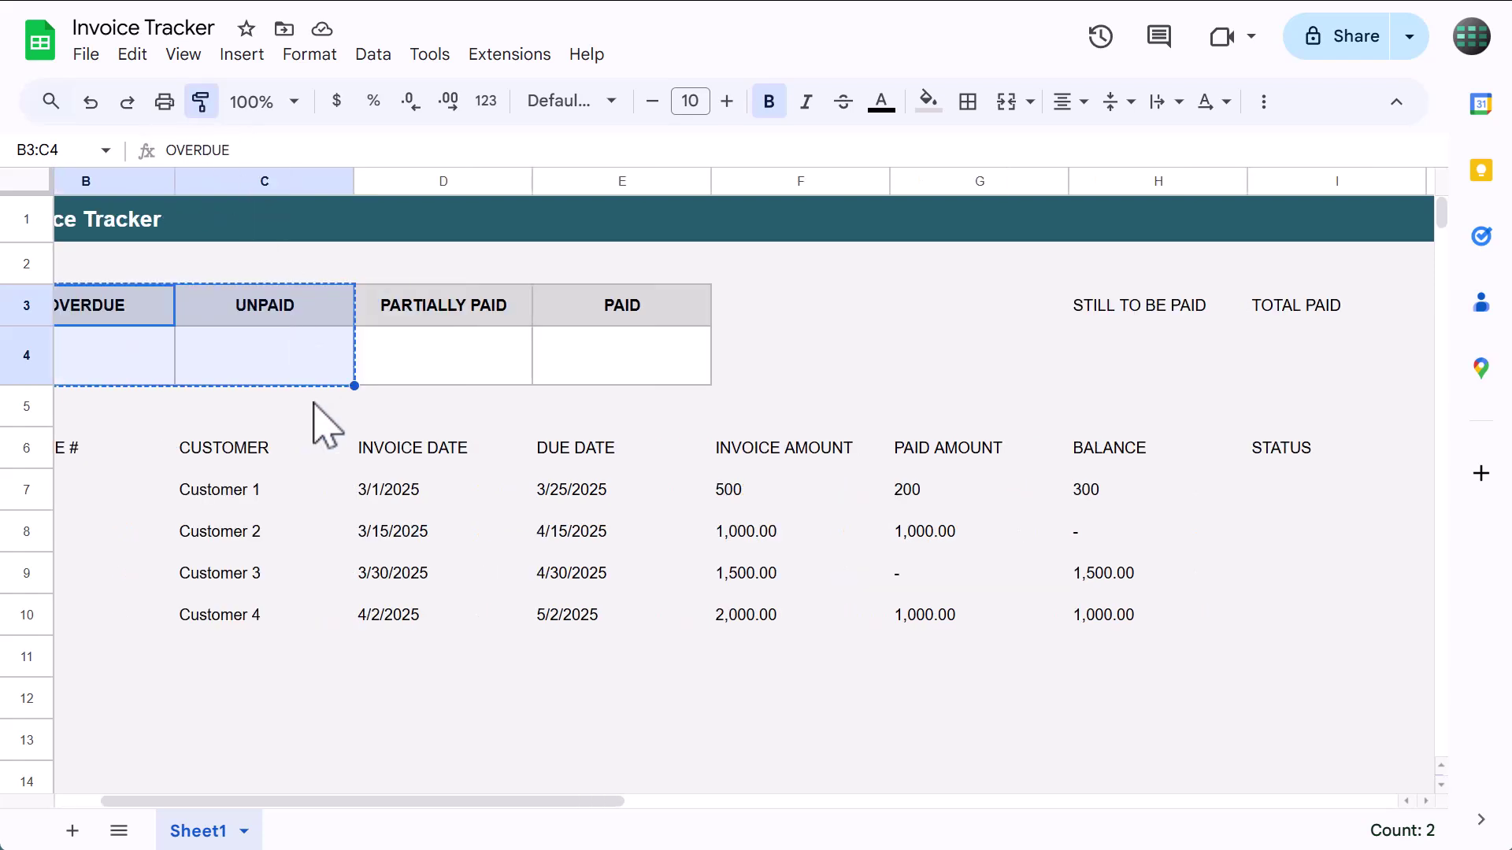
{"action": "scroll", "coordinate": [314, 406], "scroll_direction": "right", "scroll_amount": 3}
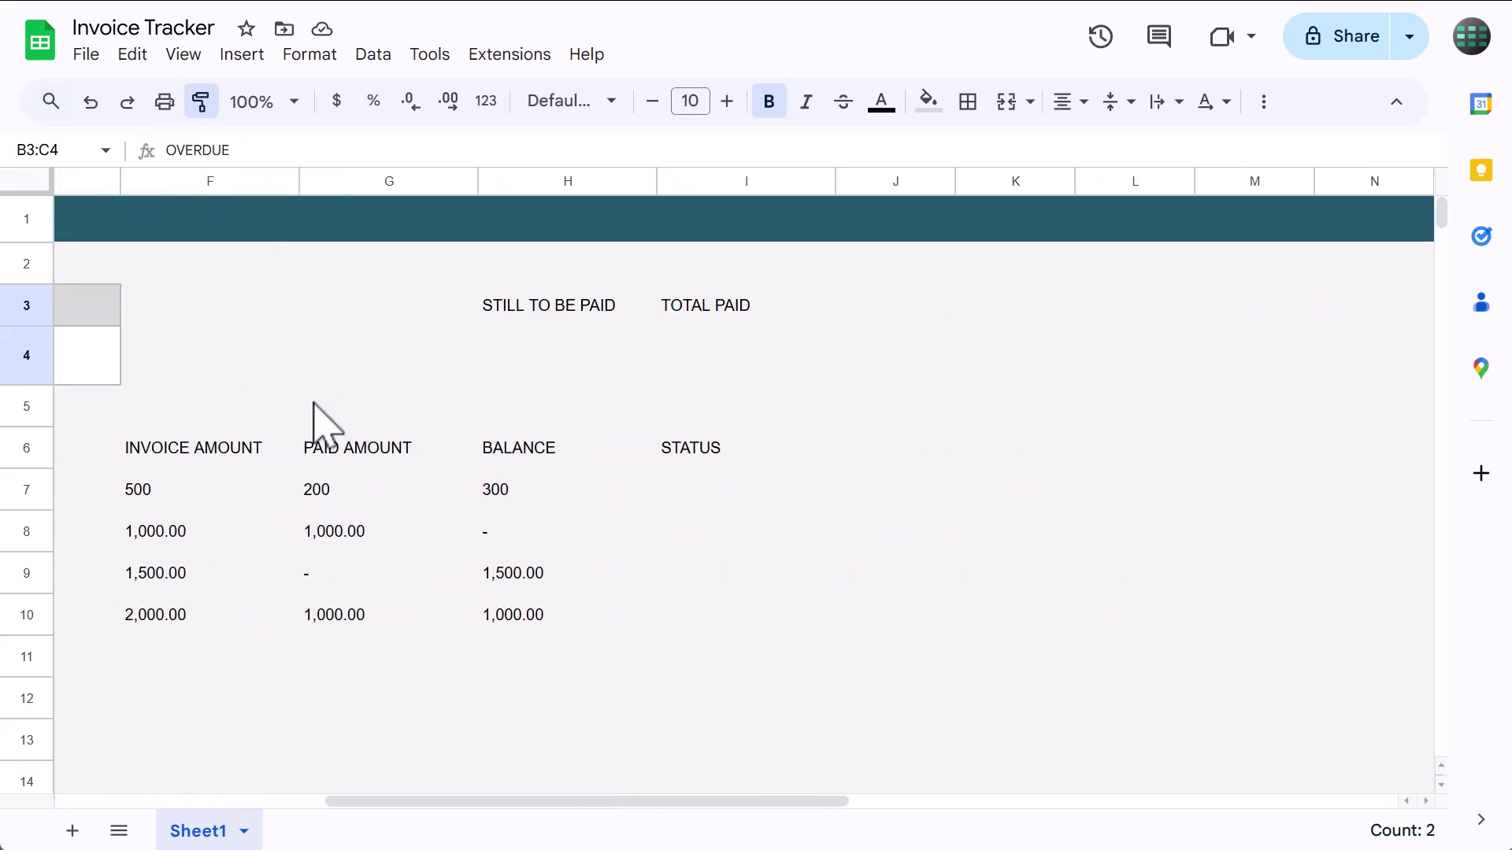
{"action": "left_click", "coordinate": [510, 309]}
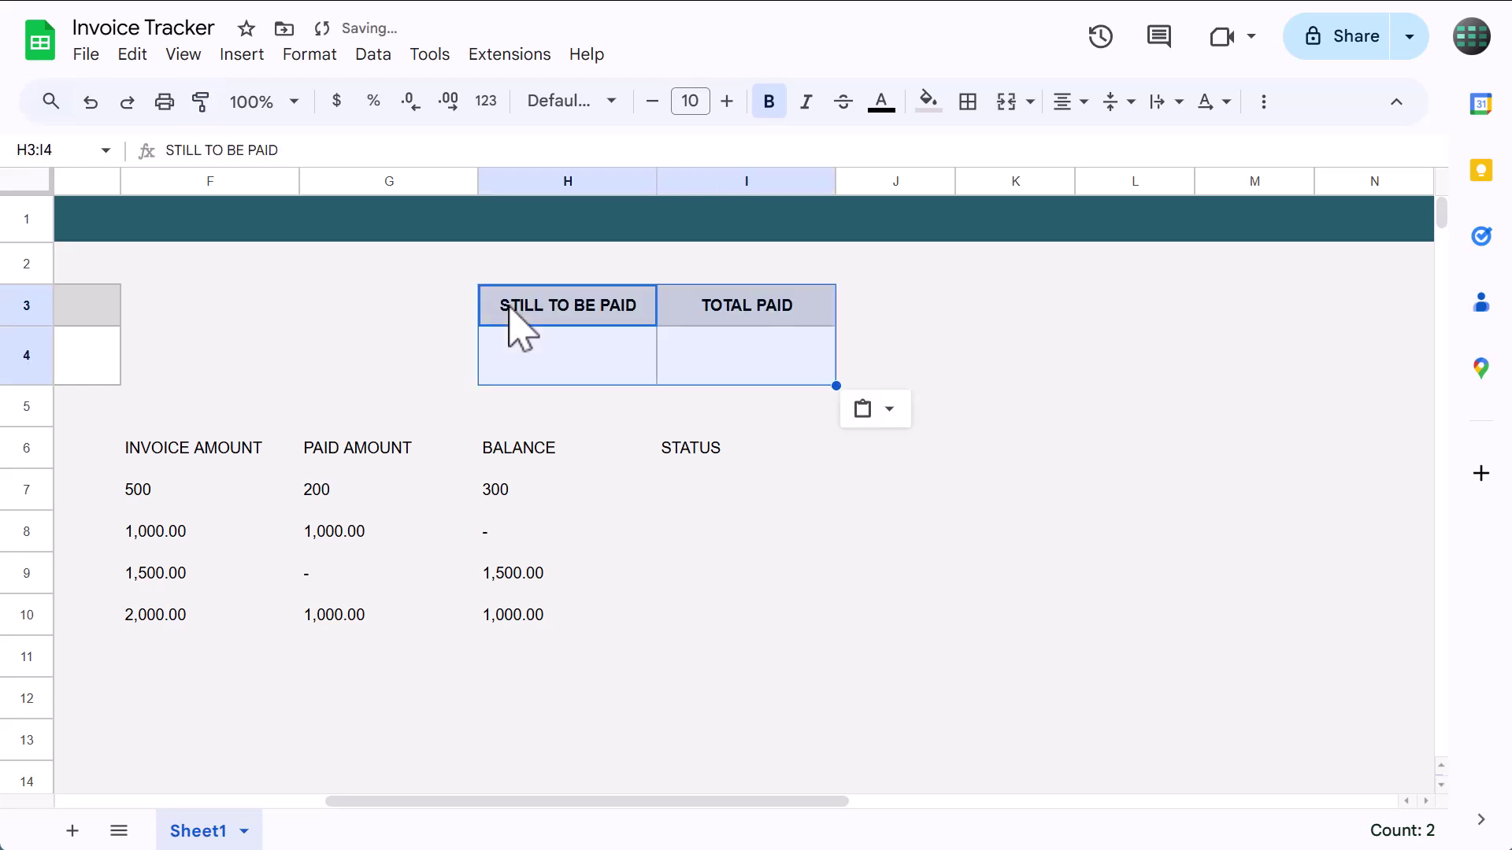
{"action": "left_click", "coordinate": [531, 307]}
- Set the font size of the value cells H4:I4 under STILL TO BE PAID and TOTAL PAID to 14
{"action": "left_click", "coordinate": [542, 354]}
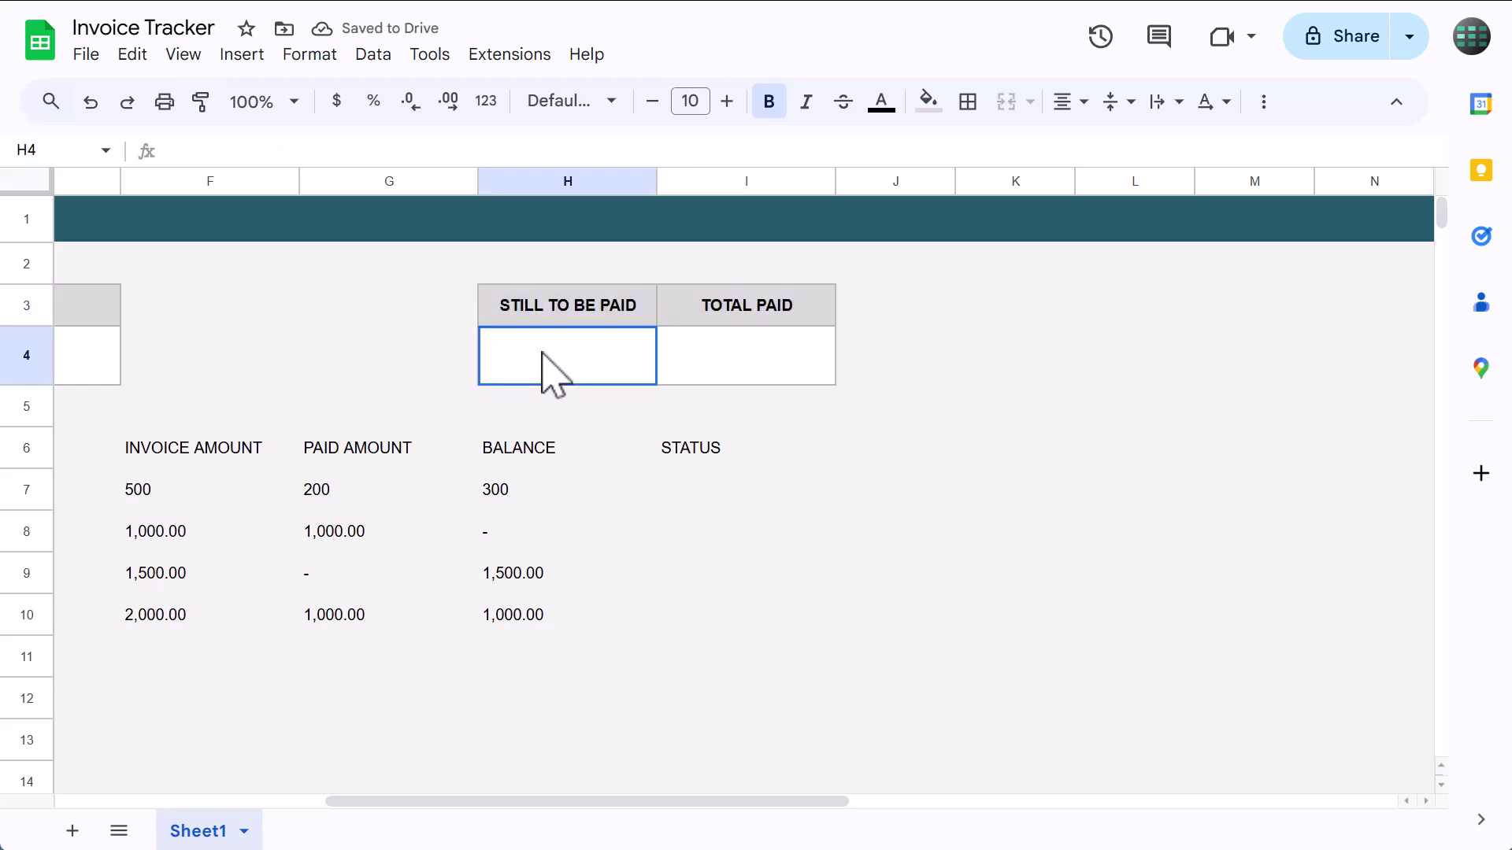
{"action": "left_click_drag", "start_coordinate": [642, 356], "coordinate": [718, 352]}
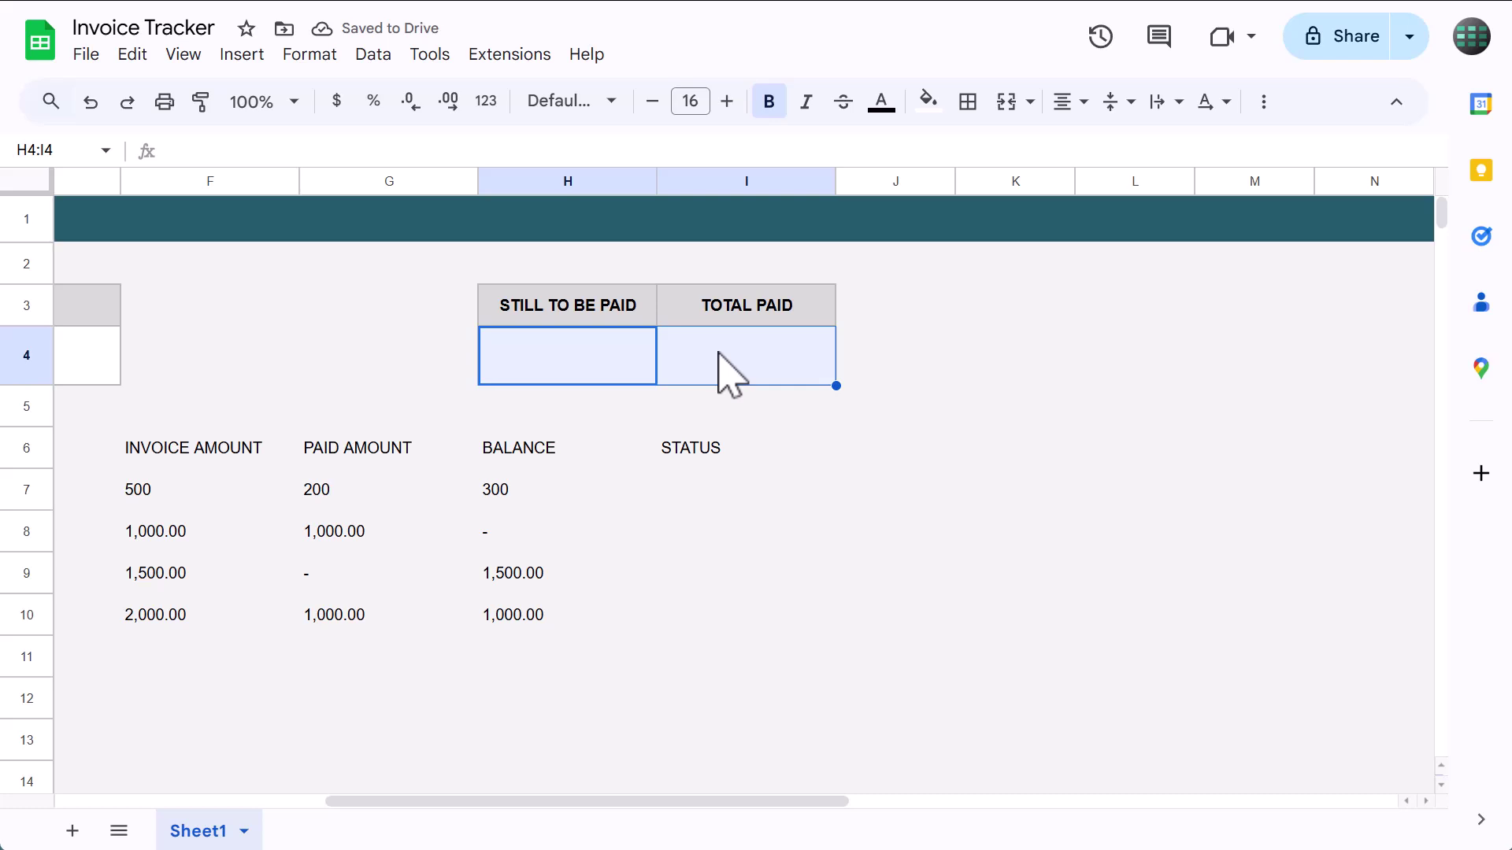
{"action": "left_click", "coordinate": [651, 110]}
{"action": "left_click", "coordinate": [611, 355]}
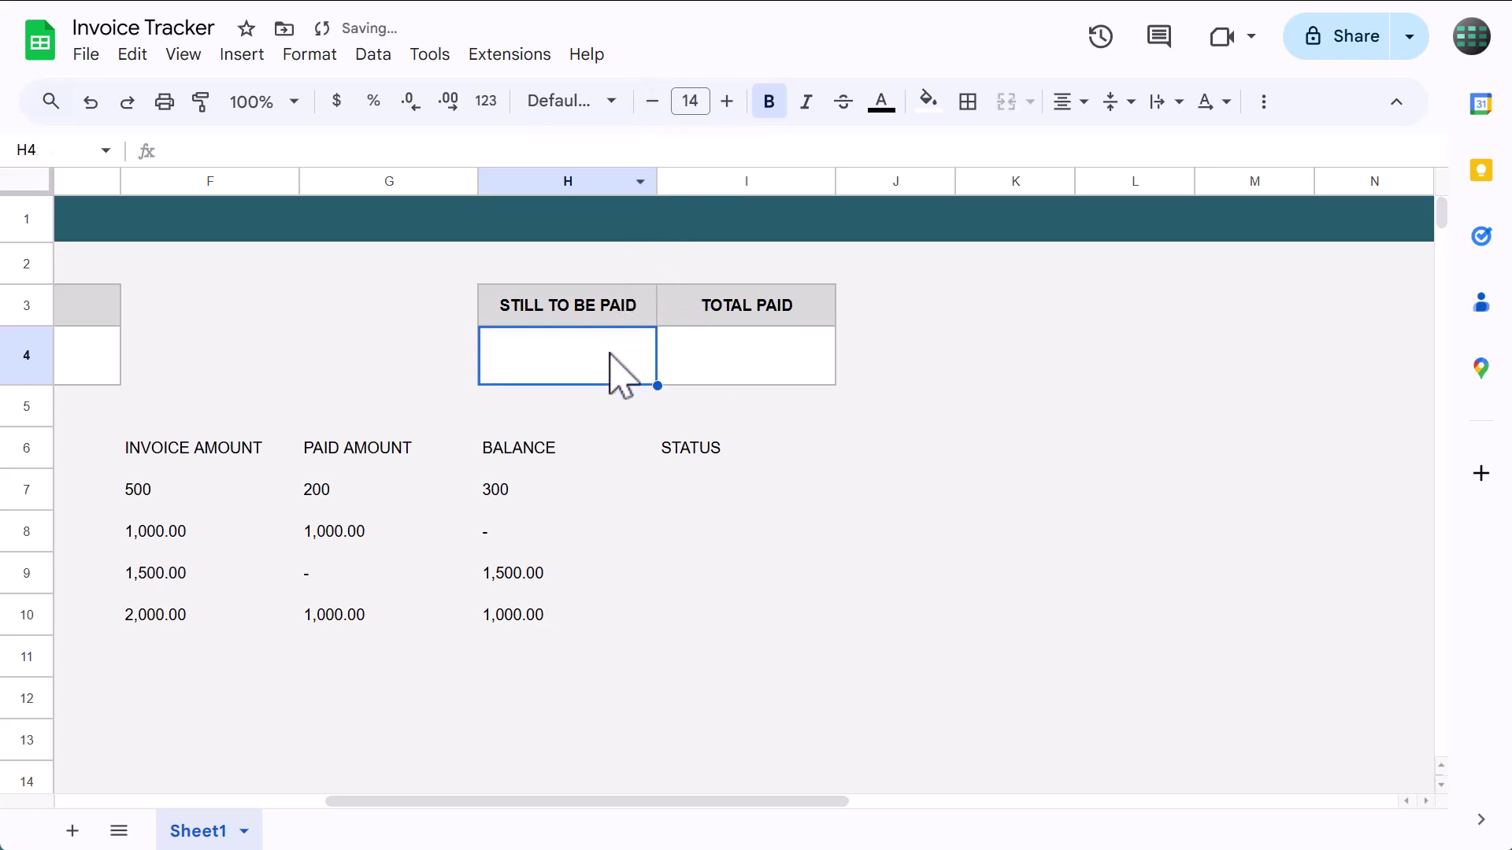
- Set the sheet's zoom level to 90%
{"action": "scroll", "coordinate": [611, 355], "scroll_direction": "left", "scroll_amount": 5}
{"action": "left_click", "coordinate": [290, 103]}
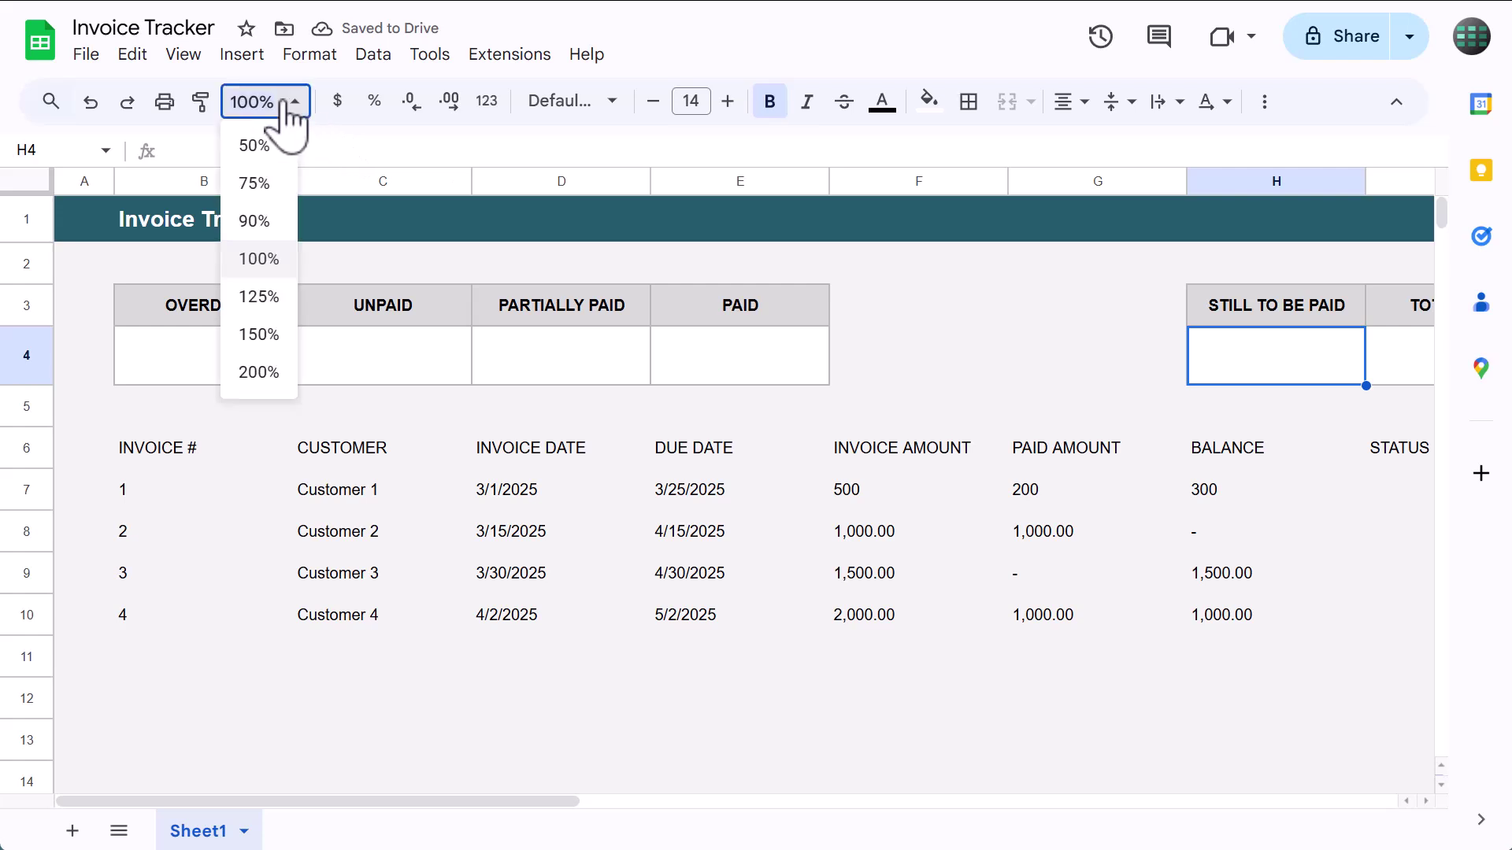
{"action": "left_click", "coordinate": [282, 220]}
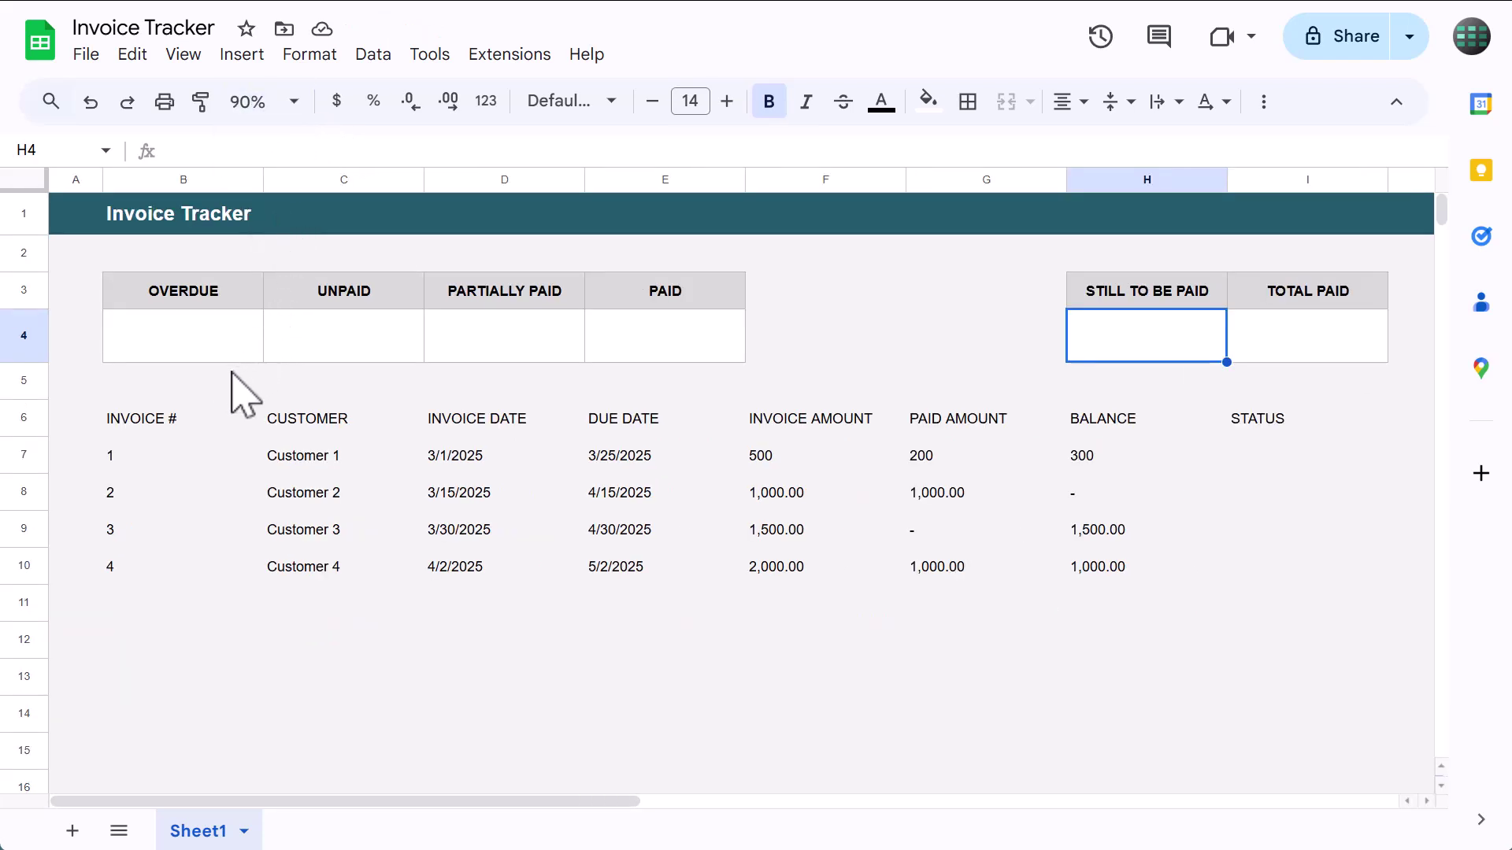
- Make the invoice table headings B6:I6 bold and fill them with the same light grey as the summary headings
{"action": "left_click_drag", "start_coordinate": [152, 420], "coordinate": [1280, 429]}
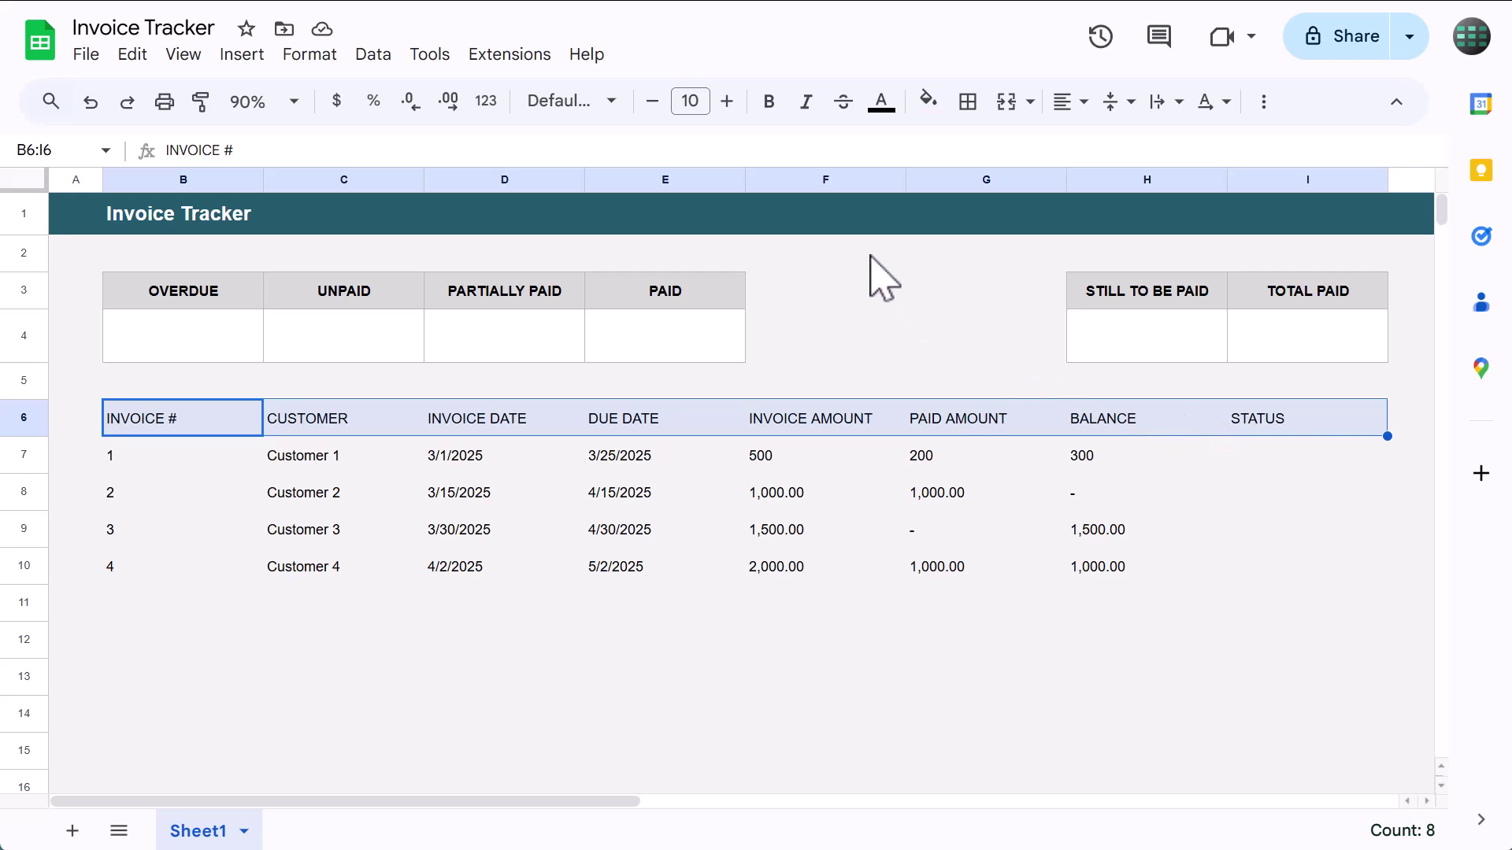
{"action": "left_click", "coordinate": [768, 103]}
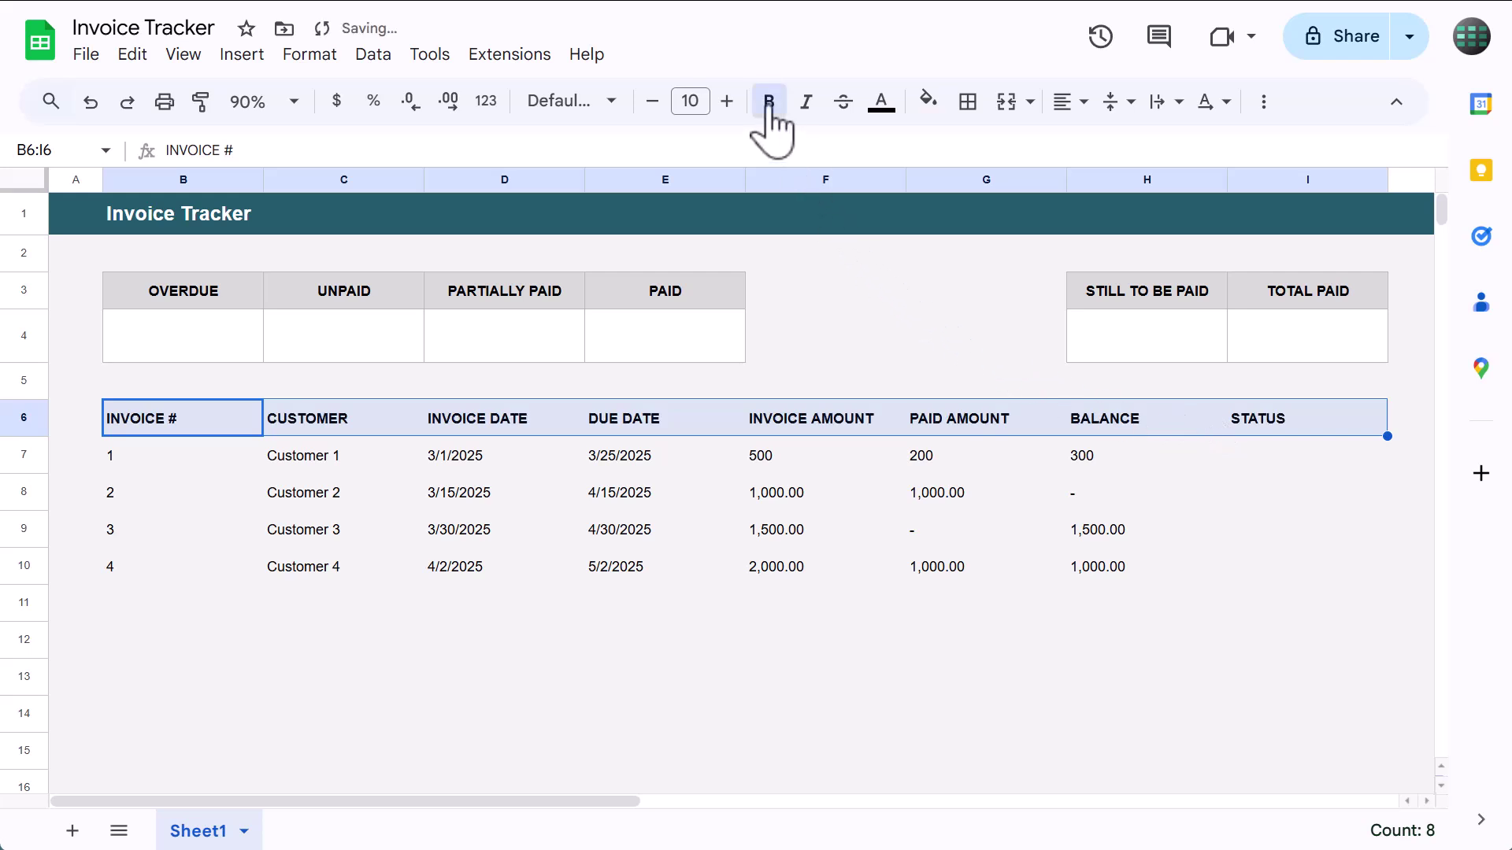
{"action": "left_click", "coordinate": [929, 102]}
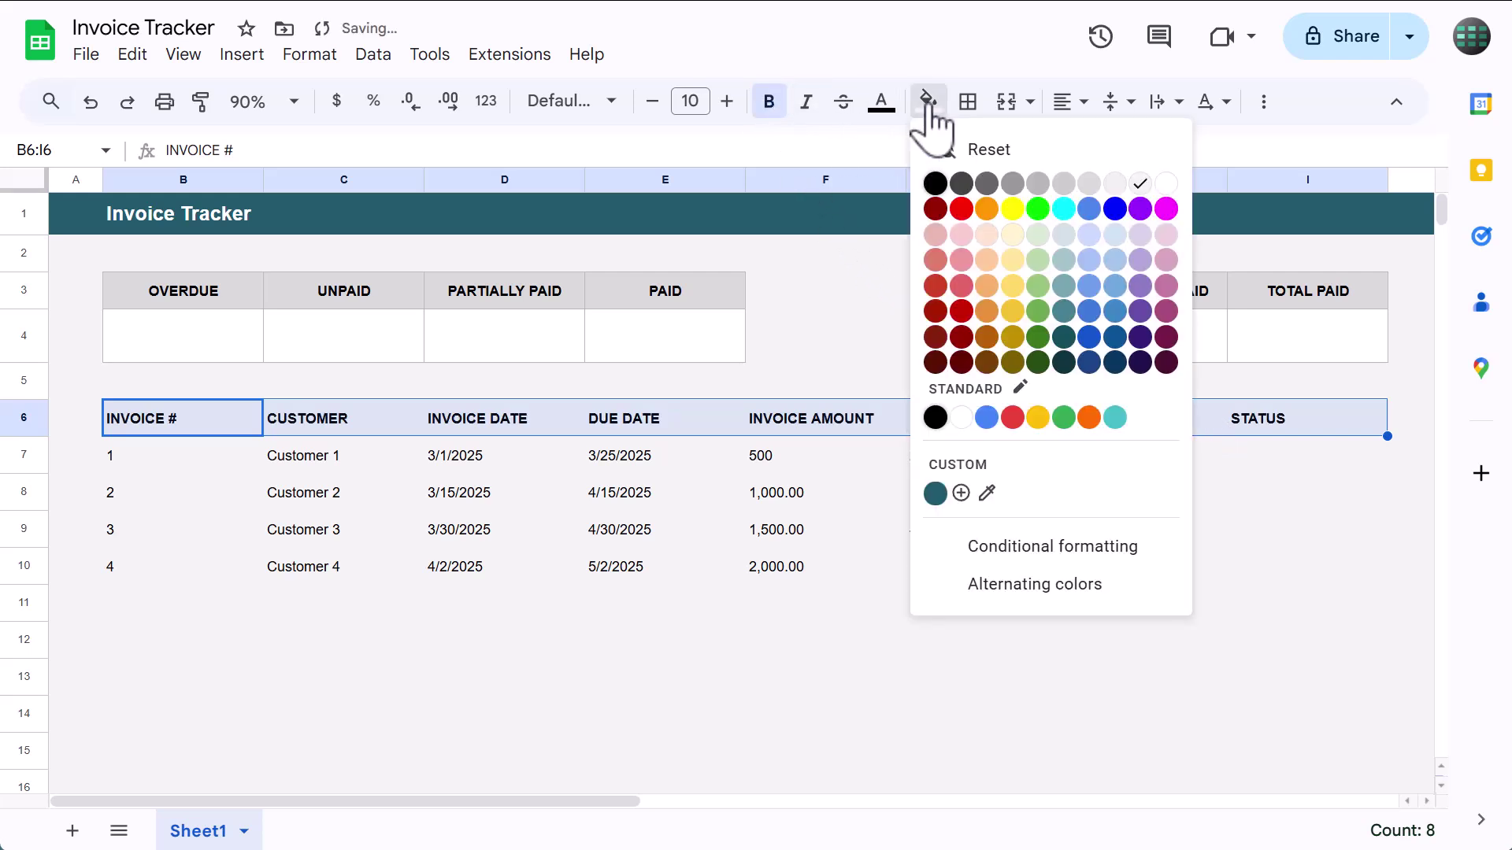
{"action": "left_click", "coordinate": [1090, 185]}
- Add a grey outer border around the invoice table heading row B6:I6
{"action": "left_click", "coordinate": [968, 111]}
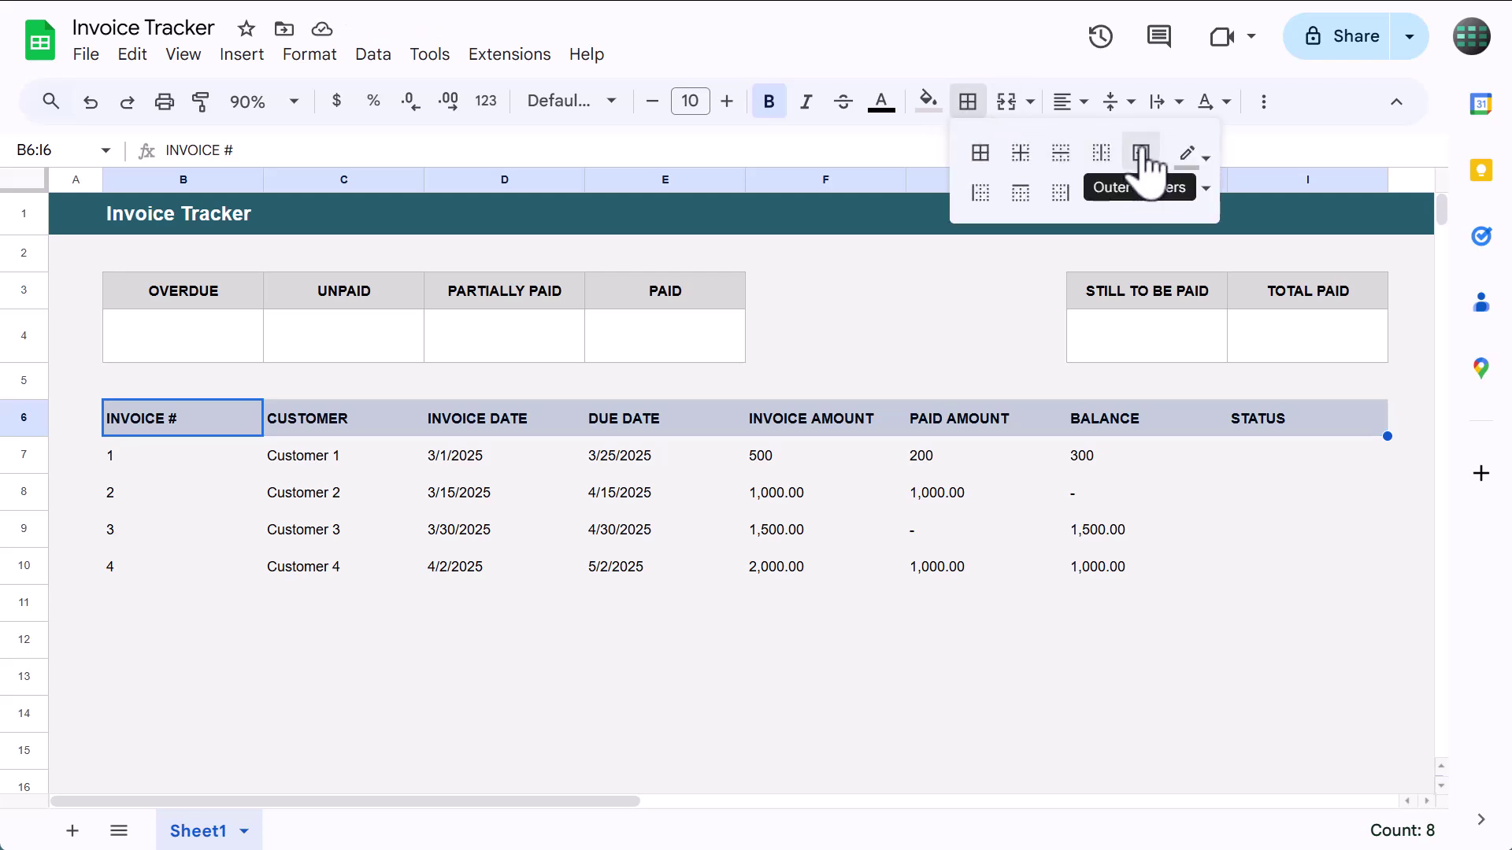
{"action": "left_click", "coordinate": [1142, 158]}
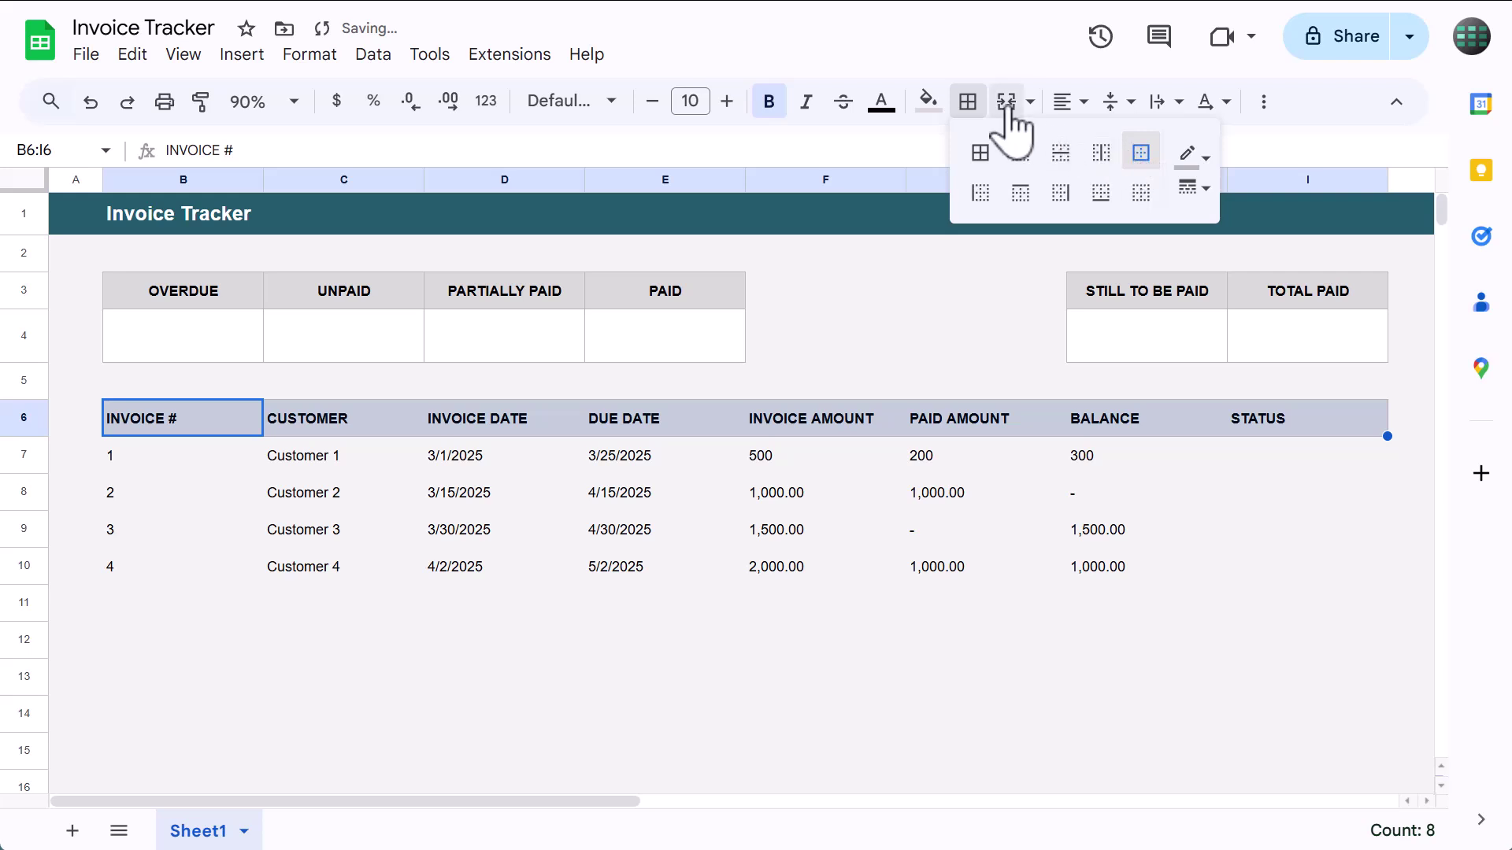
{"action": "left_click", "coordinate": [975, 107]}
{"action": "left_click", "coordinate": [598, 429]}
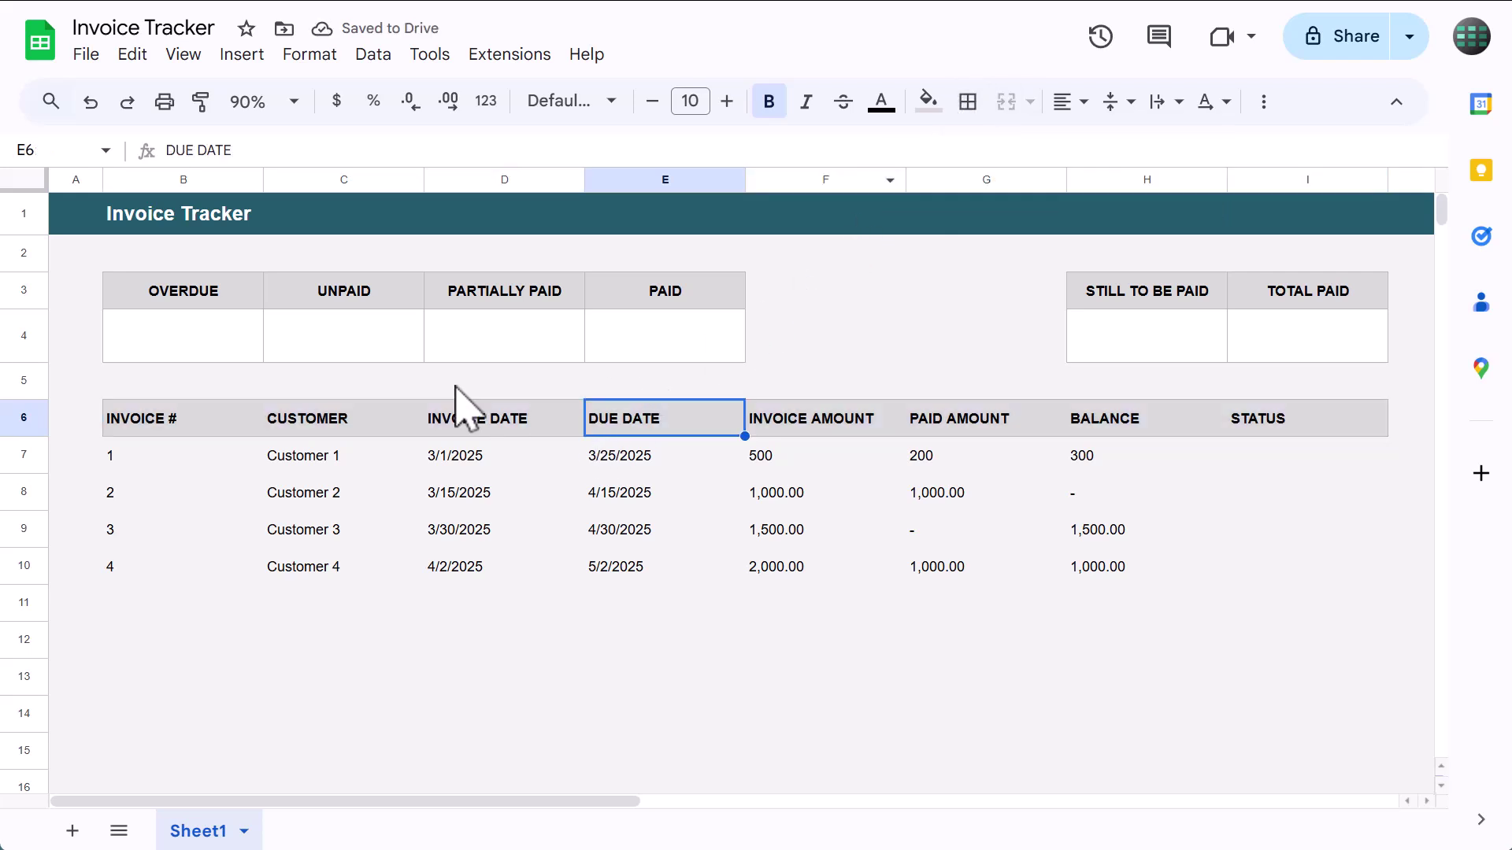
- Select the invoice entry range B7:I990 and reset its fill colour
{"action": "left_click", "coordinate": [76, 151]}
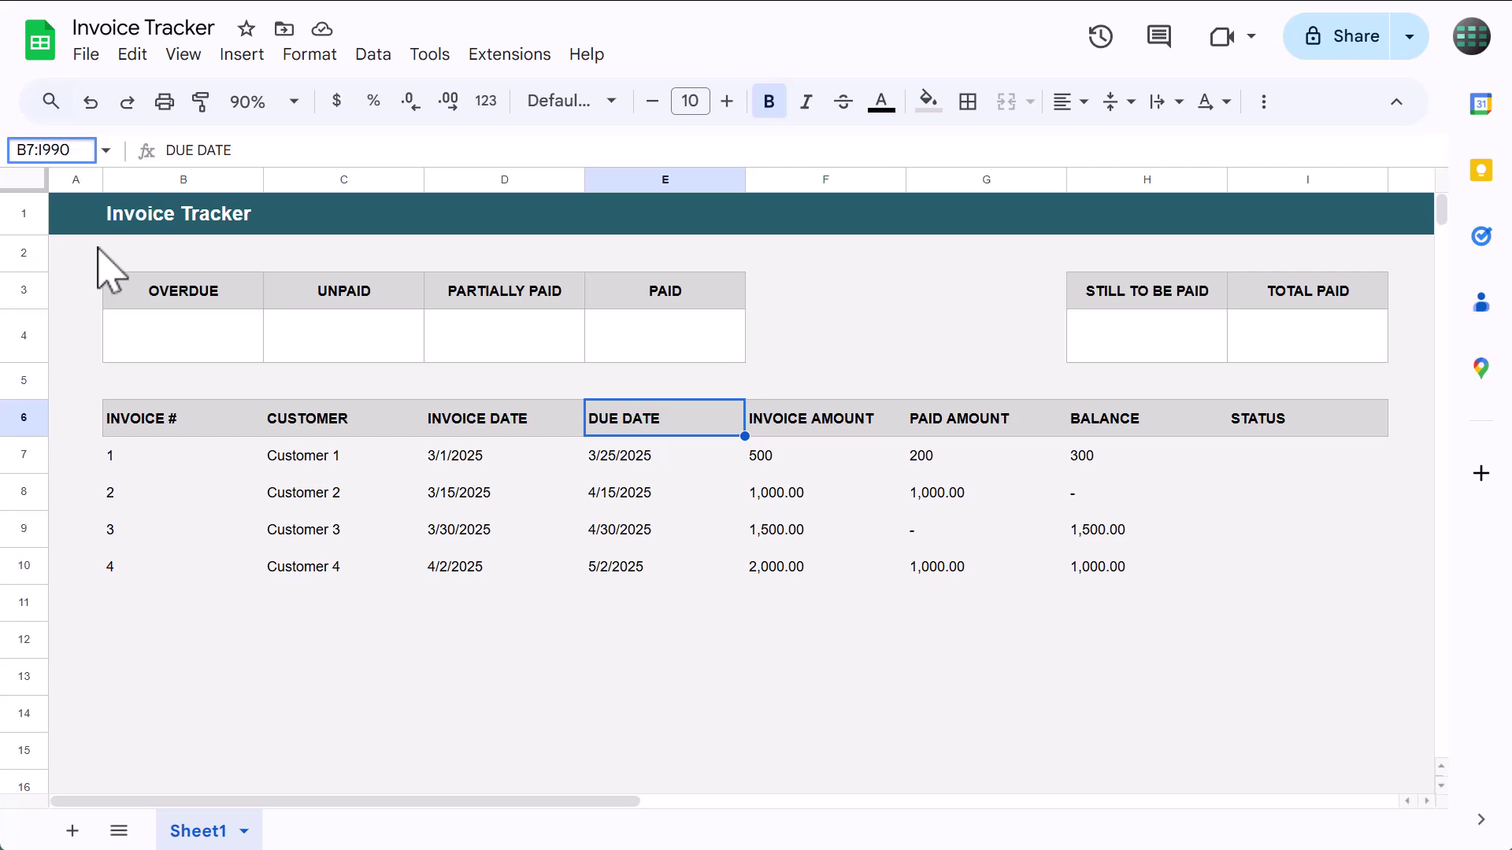
{"action": "type", "text": "B7:I990"}
{"action": "key", "text": "Return"}
{"action": "scroll", "coordinate": [445, 433], "scroll_direction": "down", "scroll_amount": 3}
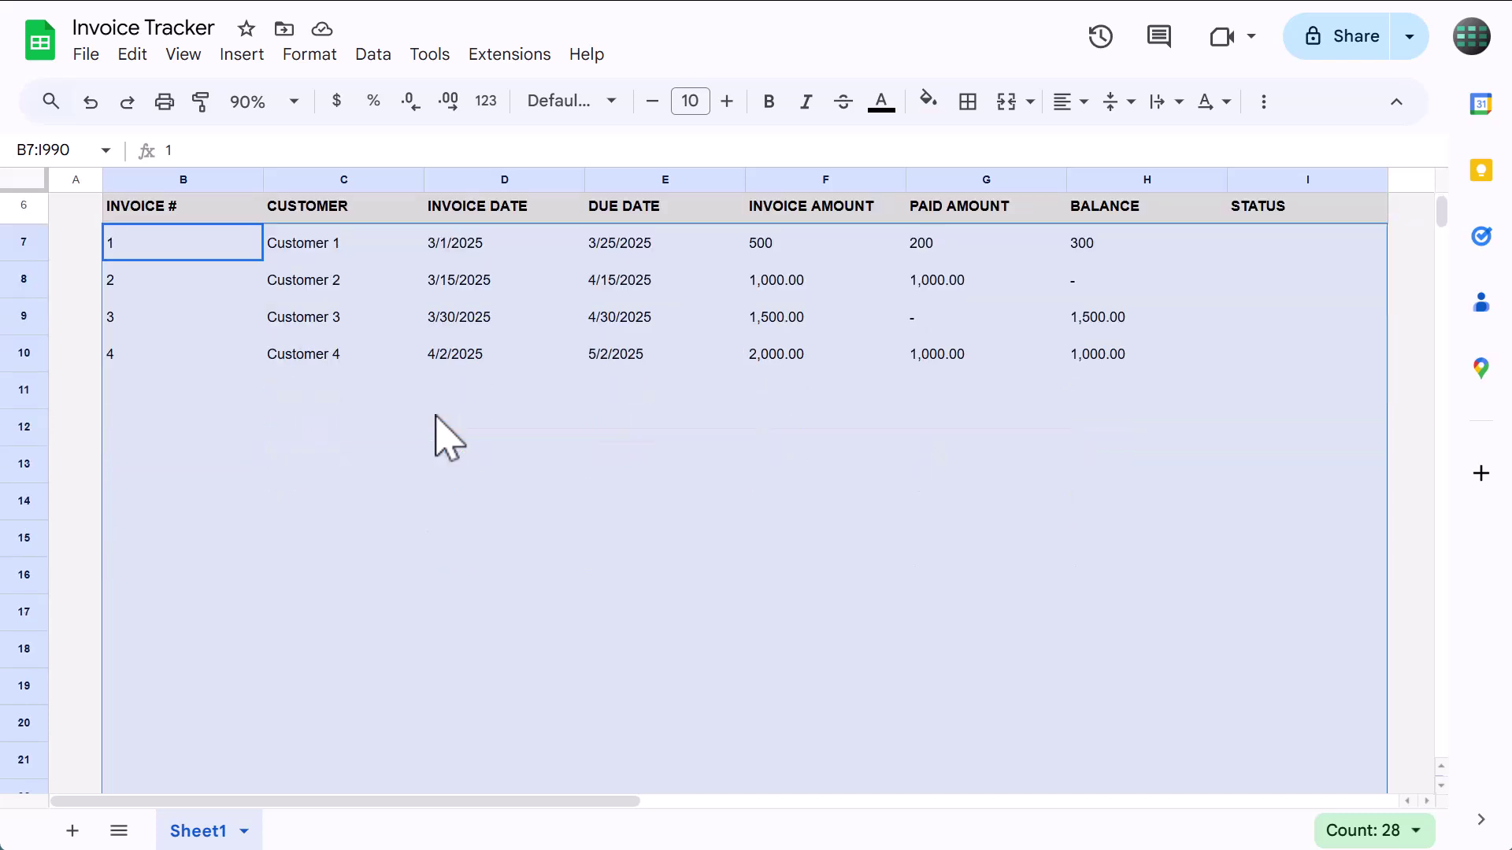
{"action": "scroll", "coordinate": [436, 417], "scroll_direction": "down", "scroll_amount": 2}
{"action": "scroll", "coordinate": [441, 441], "scroll_direction": "up", "scroll_amount": 4}
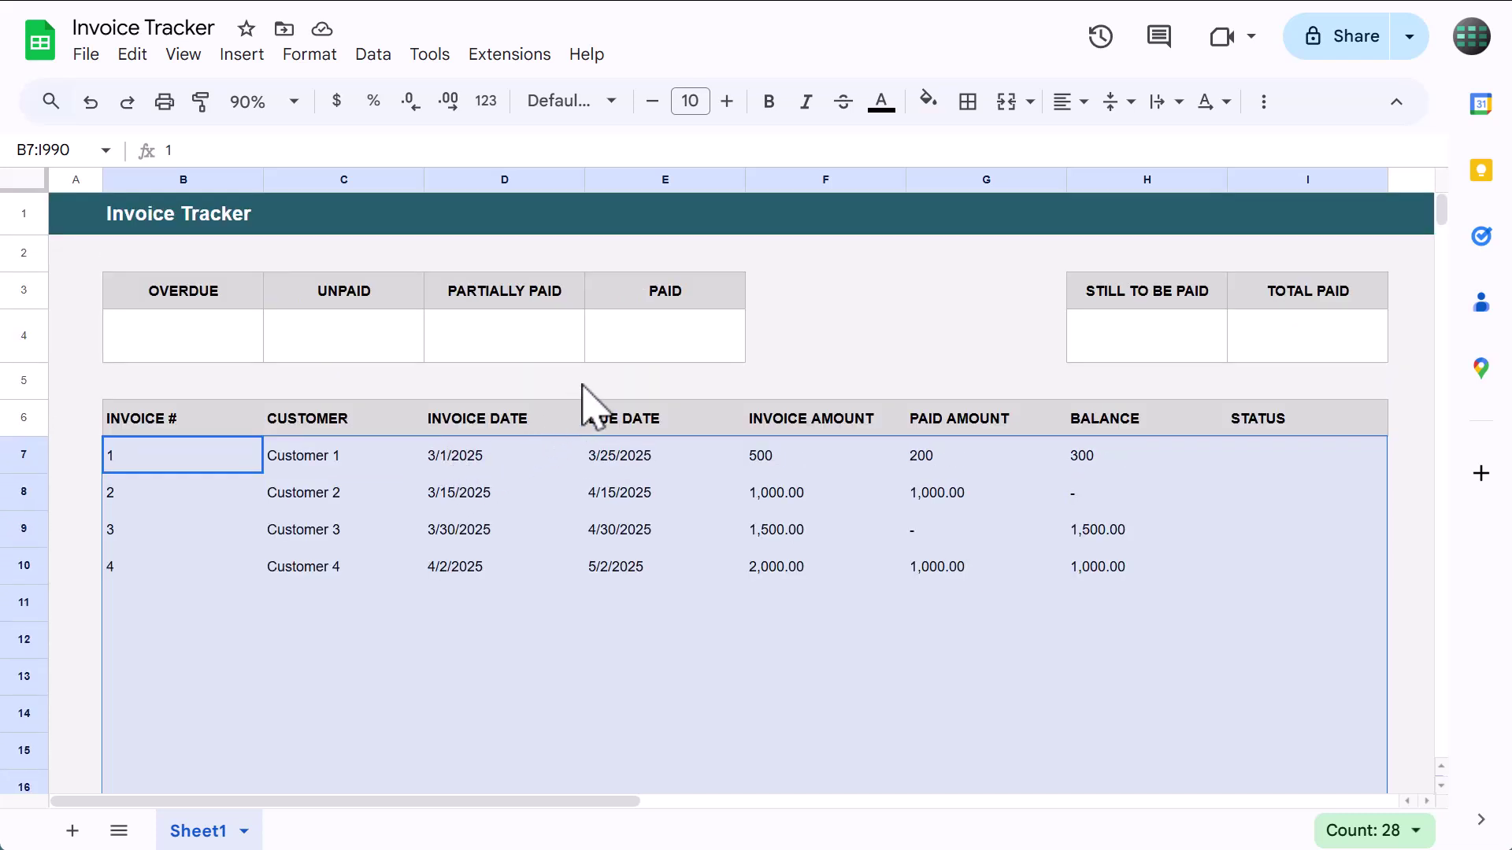
{"action": "left_click", "coordinate": [929, 101]}
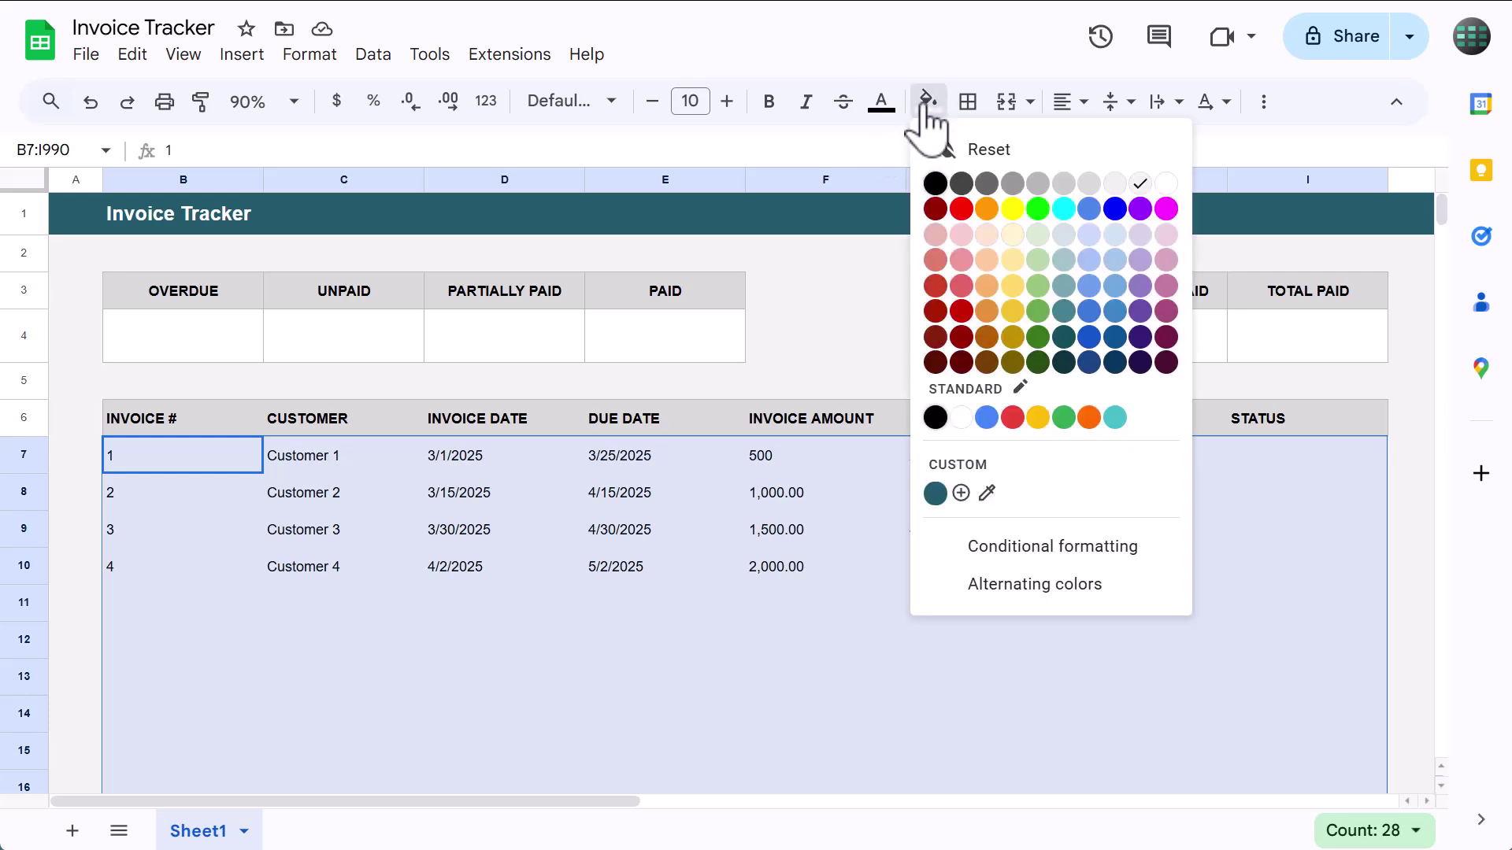
{"action": "left_click", "coordinate": [953, 150]}
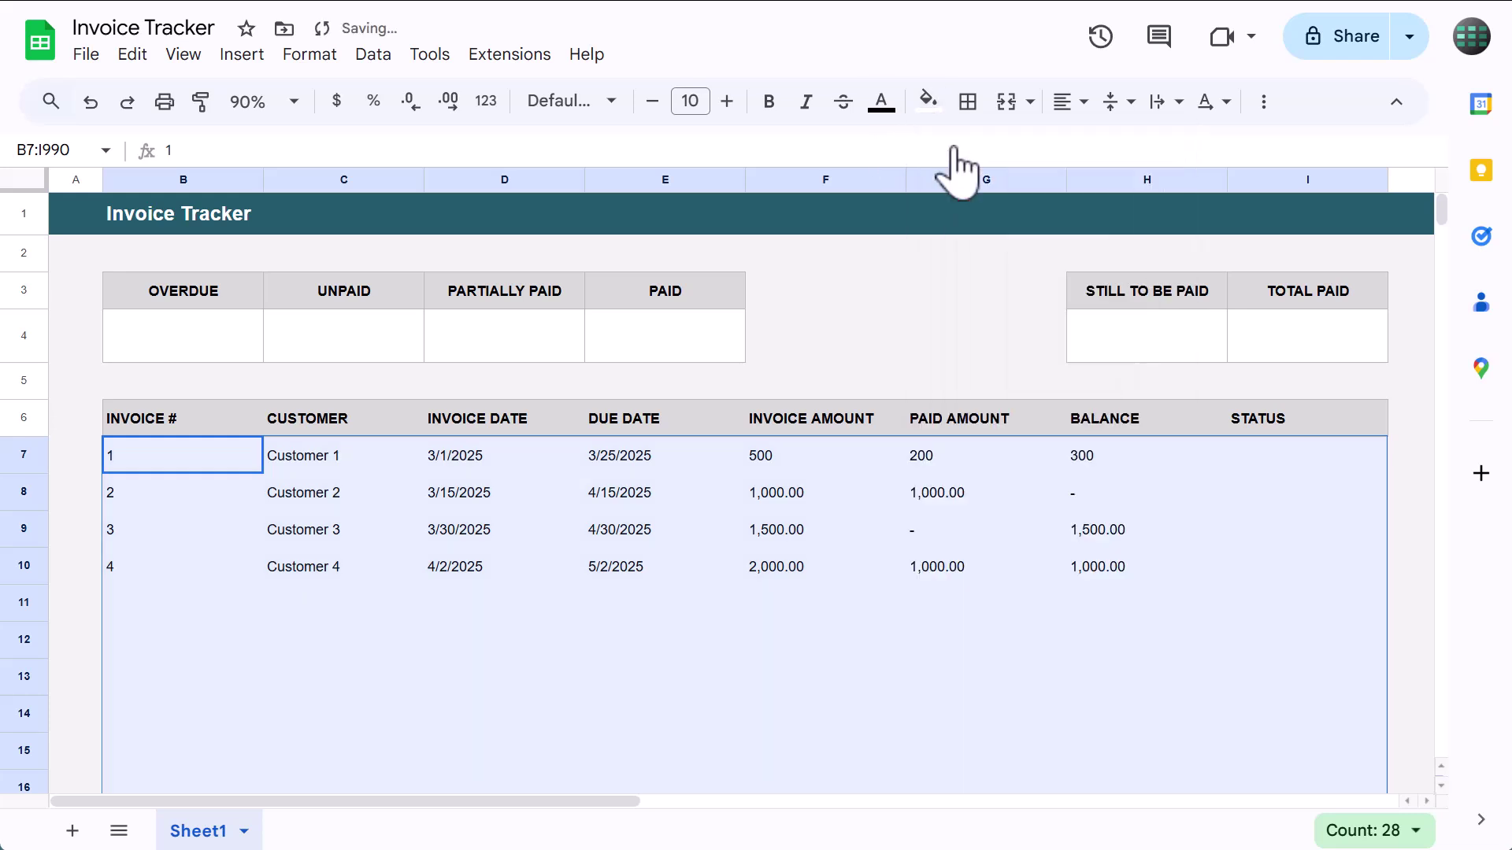
- Apply grey borders to all cells of the invoice entry range B7:I990
{"action": "left_click", "coordinate": [971, 107]}
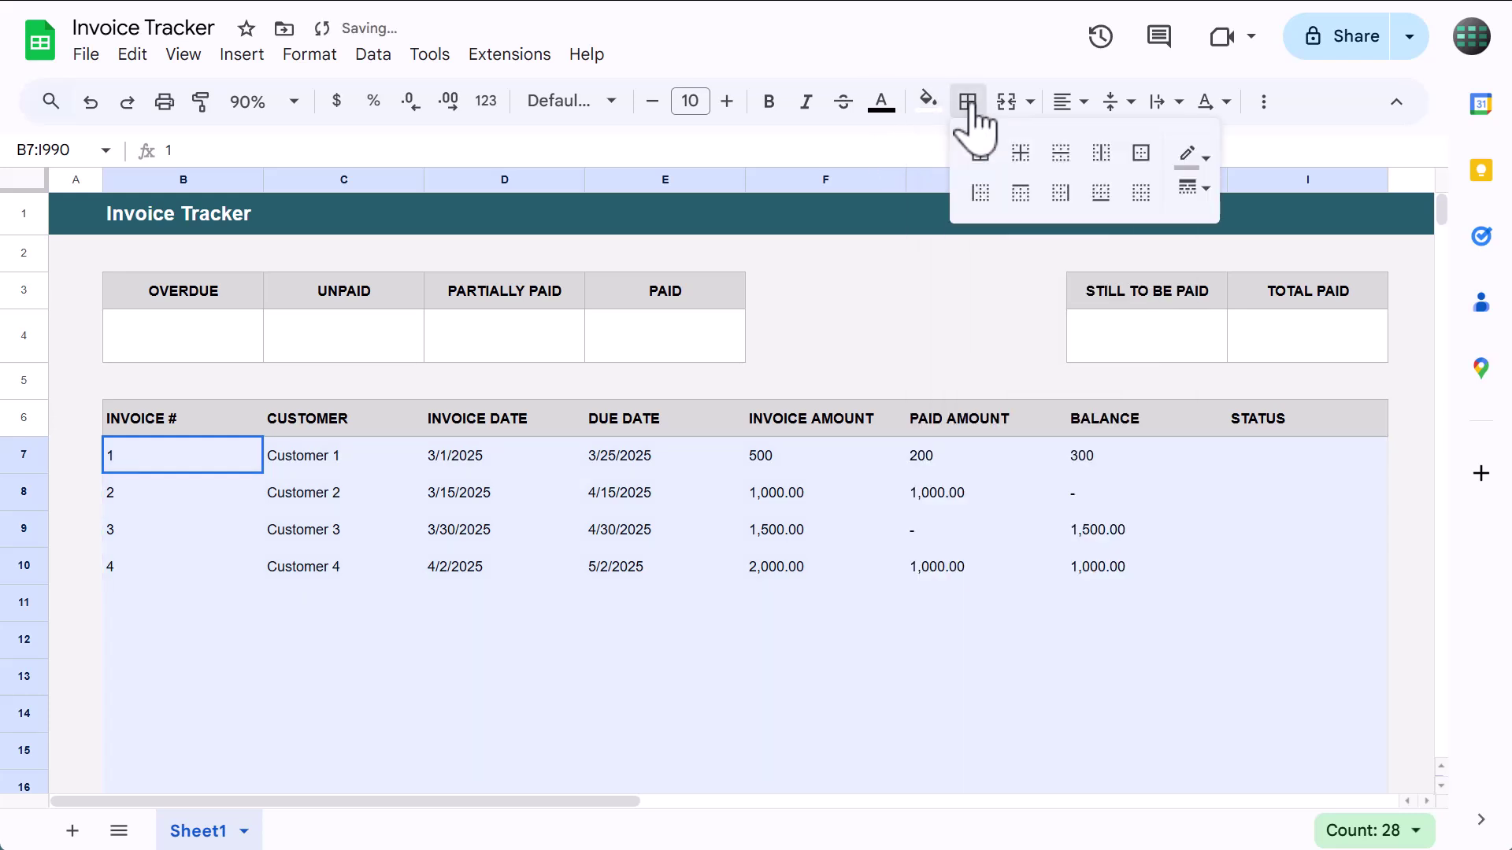
{"action": "left_click", "coordinate": [979, 154]}
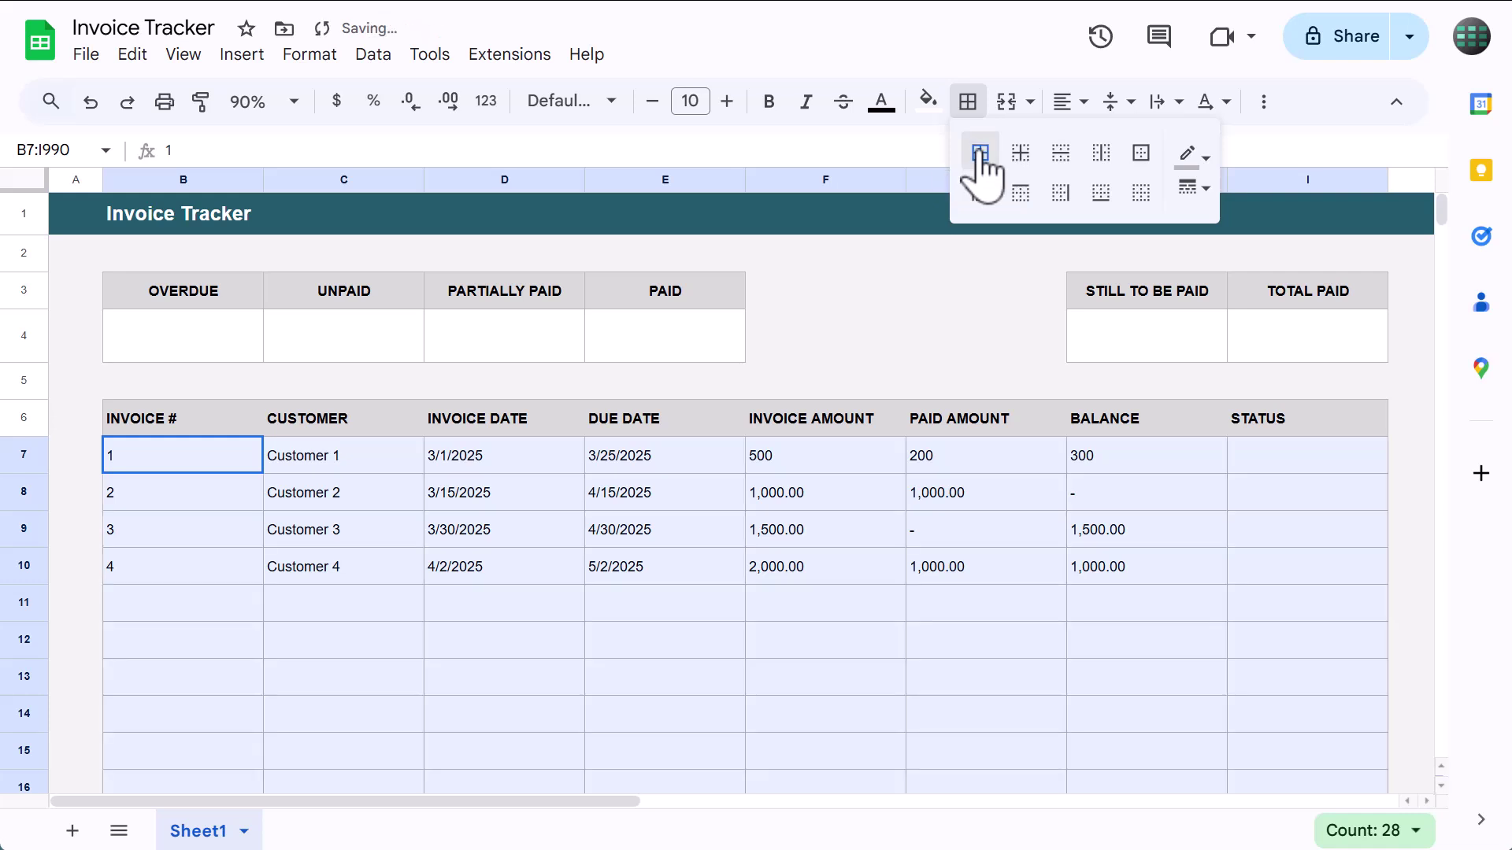
{"action": "left_click", "coordinate": [968, 102]}
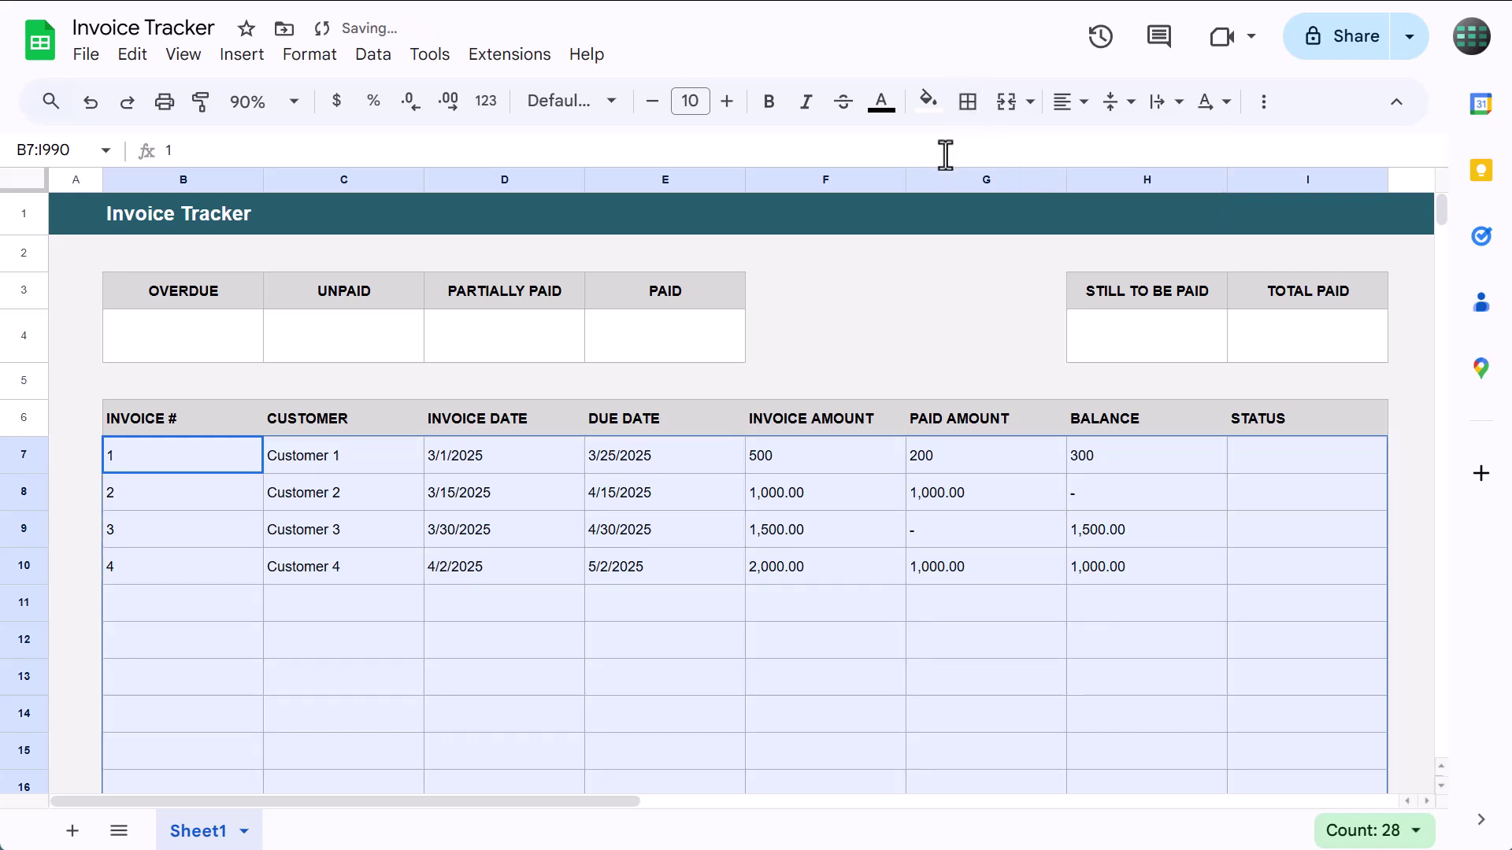
- Centre-align the contents of columns F through I horizontally
{"action": "left_click", "coordinate": [890, 258]}
{"action": "left_click_drag", "start_coordinate": [819, 185], "coordinate": [1265, 186]}
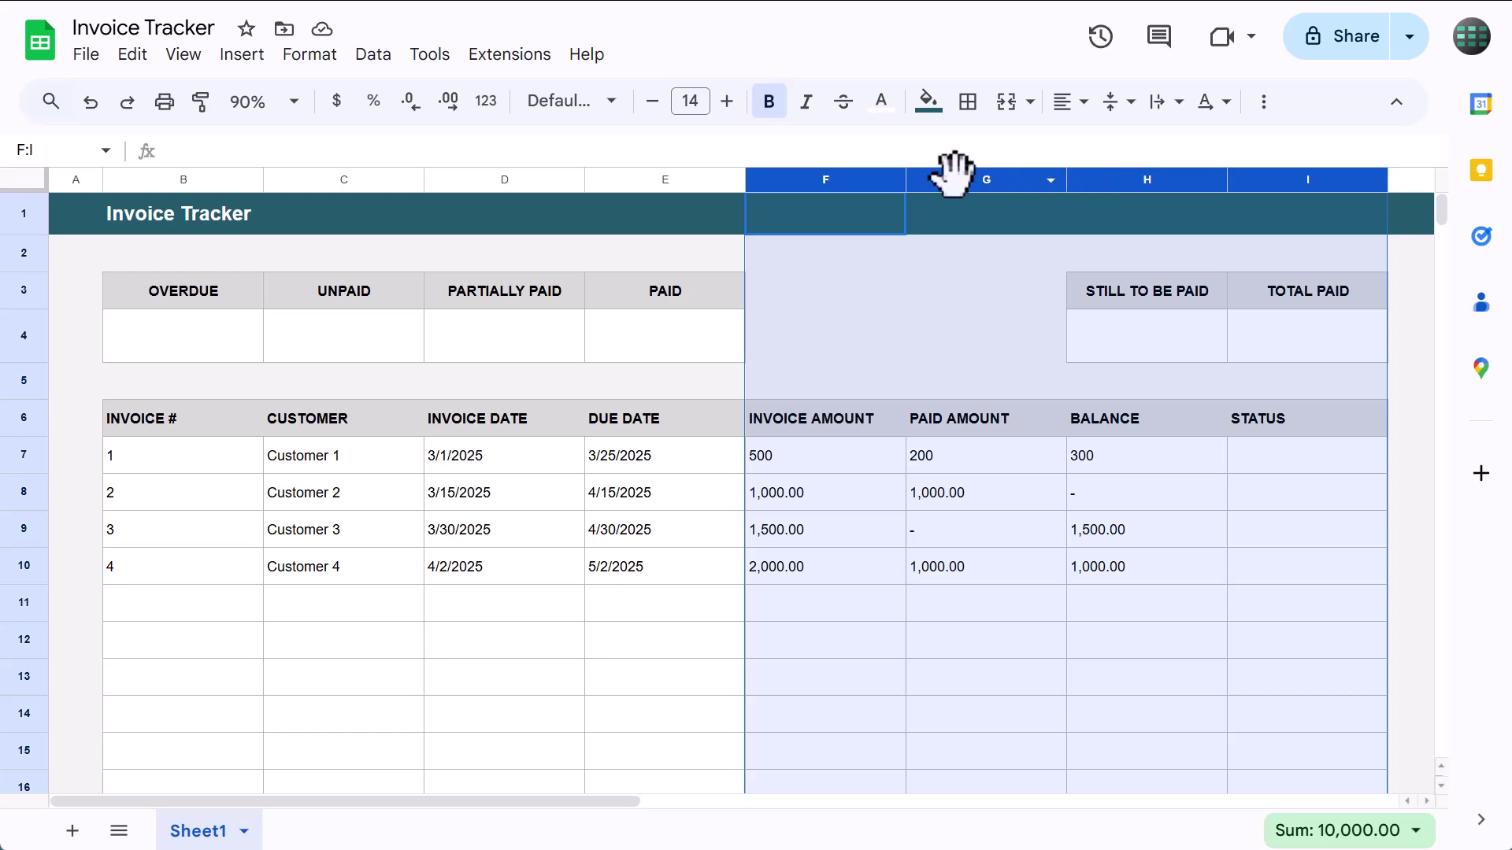
{"action": "left_click", "coordinate": [1069, 101]}
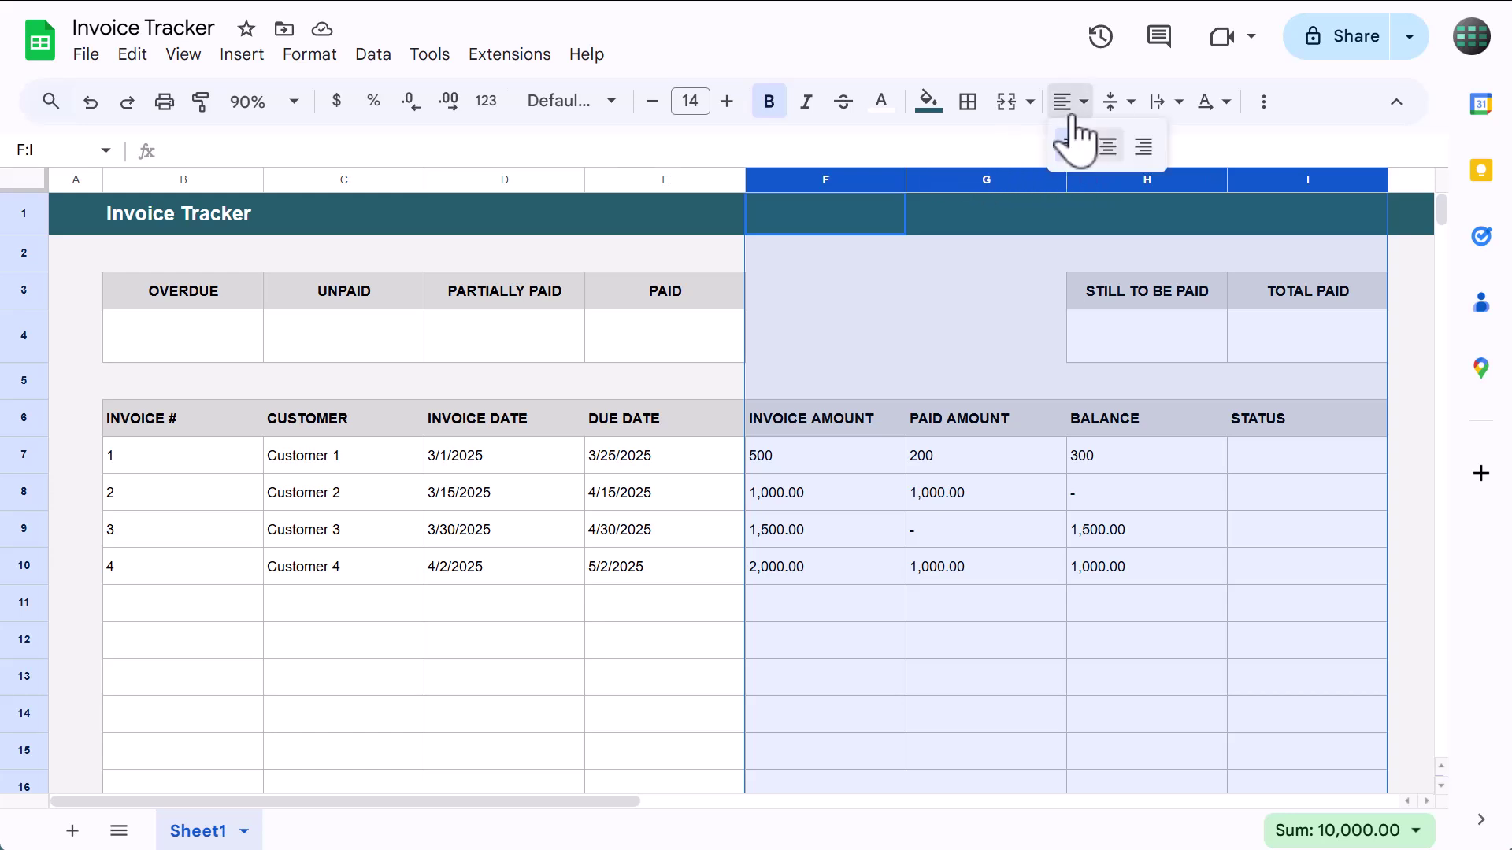
{"action": "left_click", "coordinate": [1108, 149]}
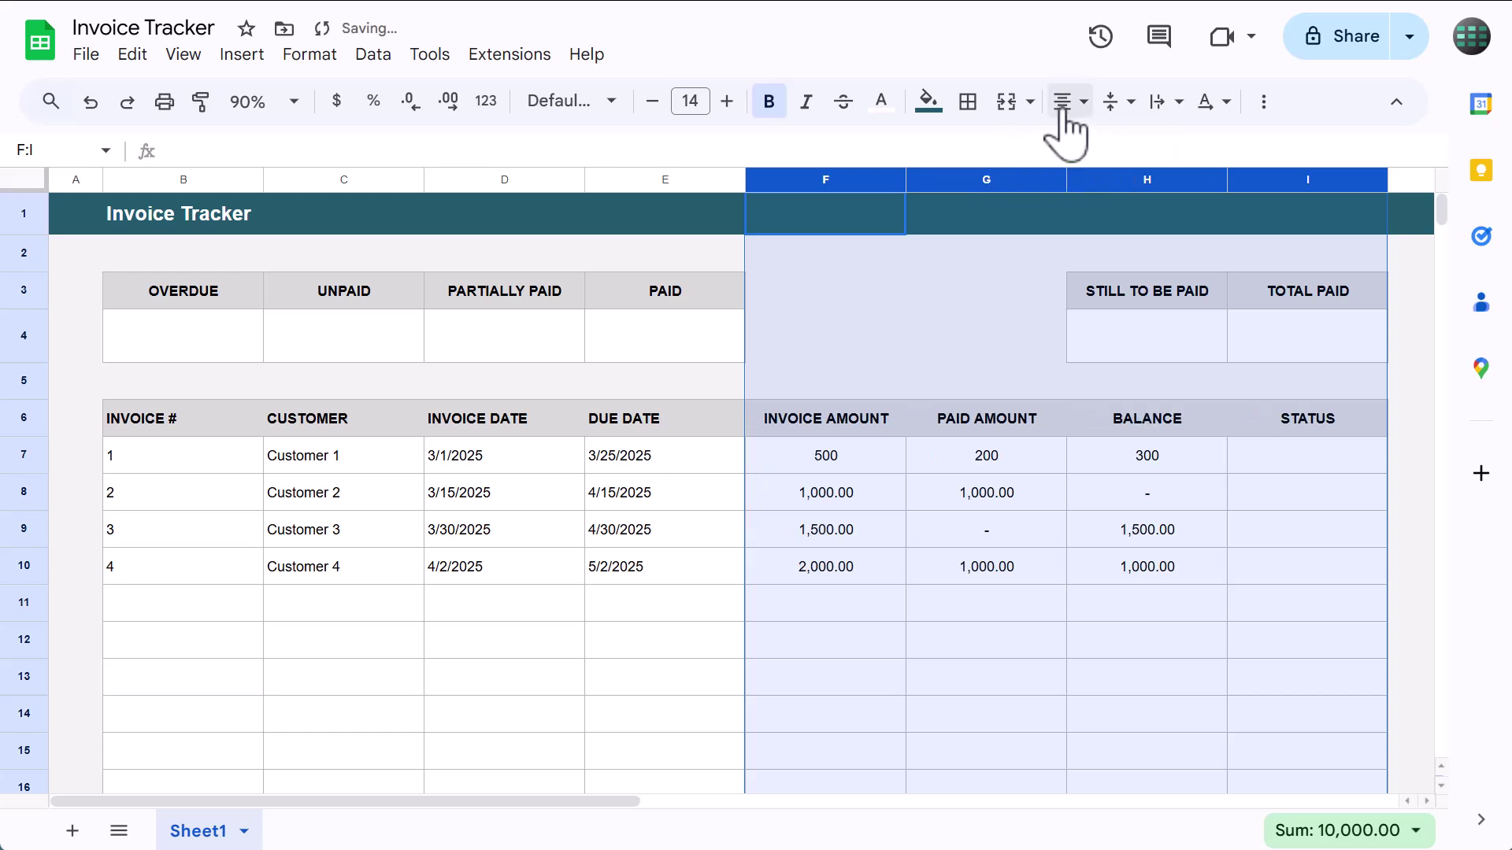
{"action": "left_click", "coordinate": [835, 290]}
- Select the invoice date and due date range D7:E990, open its custom date and time format and clear the existing format elements
{"action": "left_click", "coordinate": [226, 466]}
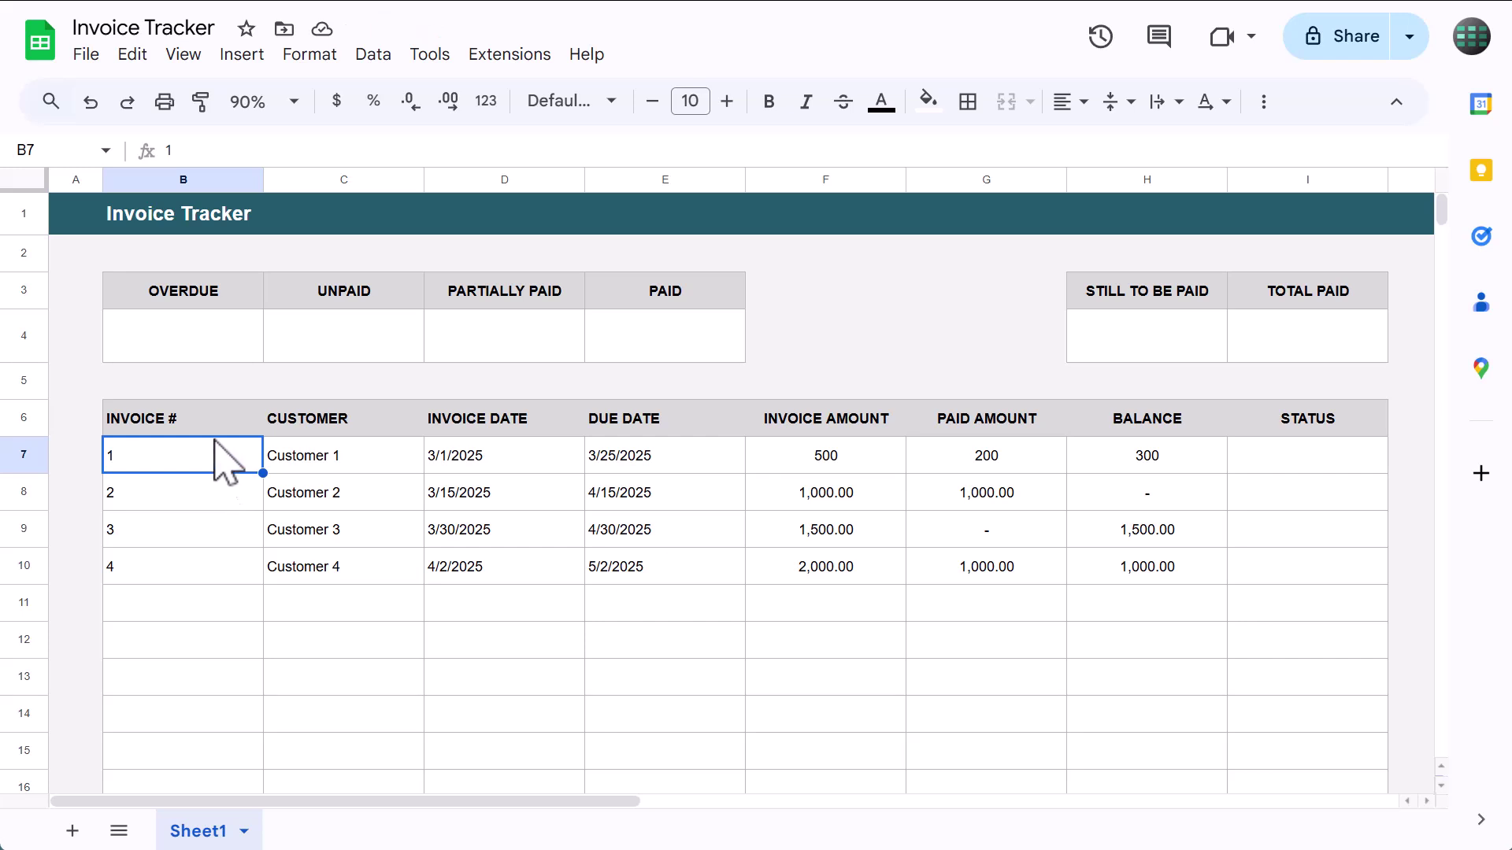
{"action": "left_click", "coordinate": [69, 151]}
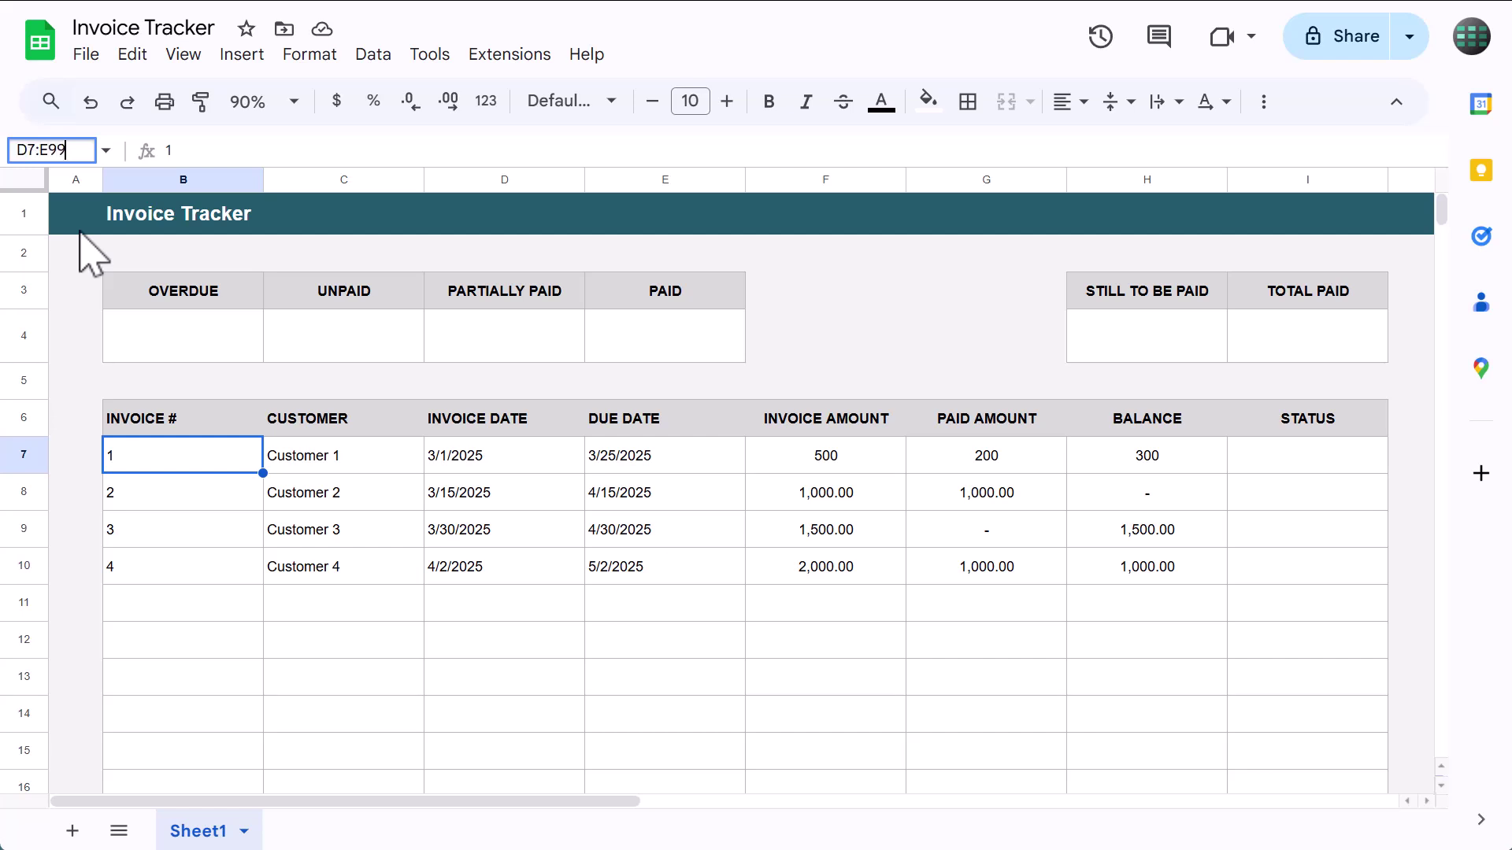
{"action": "type", "text": "D7:E990"}
{"action": "key", "text": "Return"}
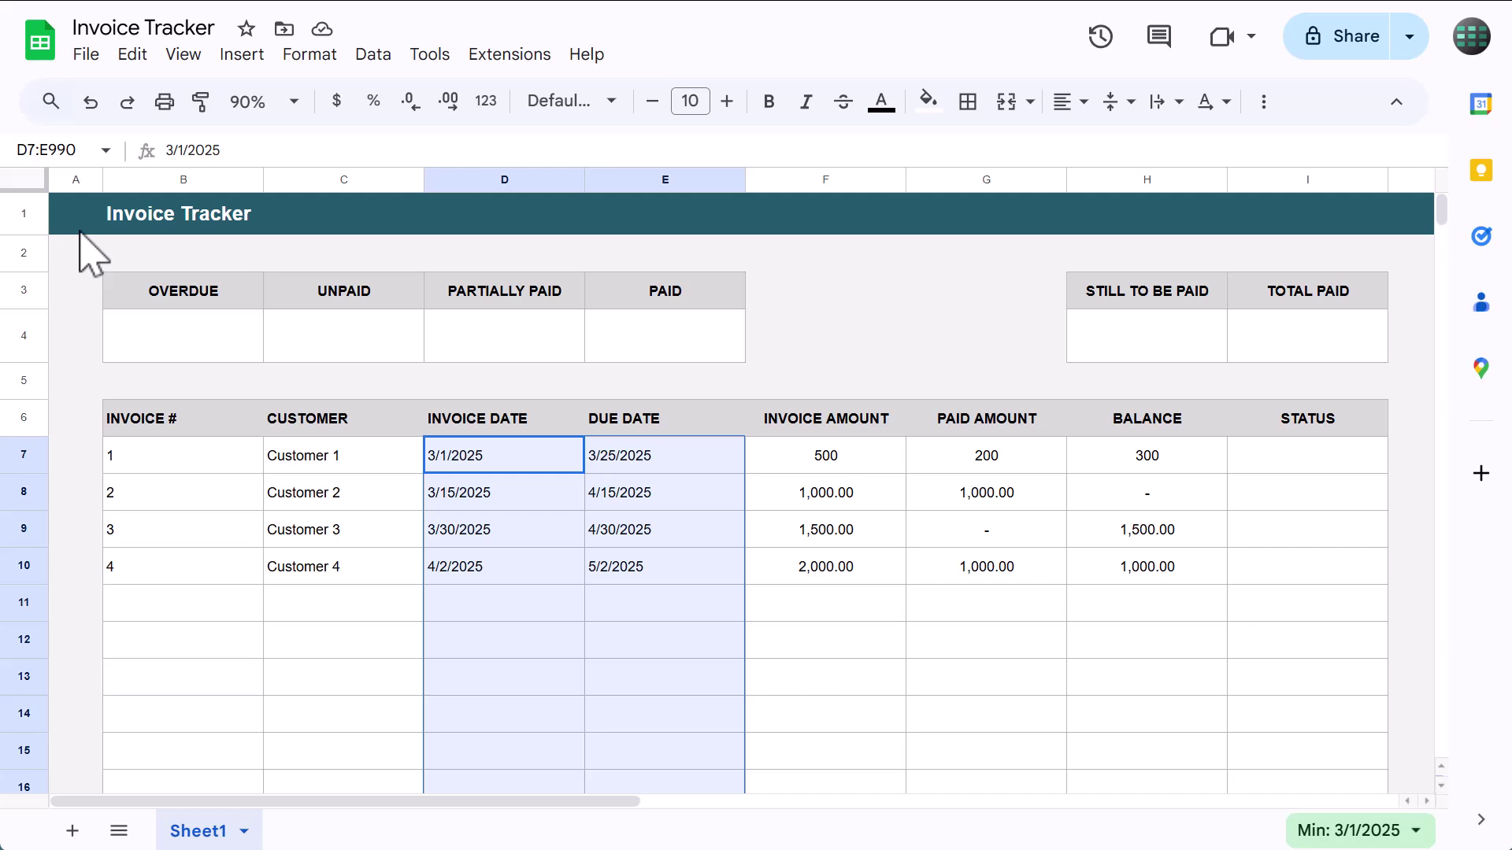
{"action": "left_click", "coordinate": [485, 101]}
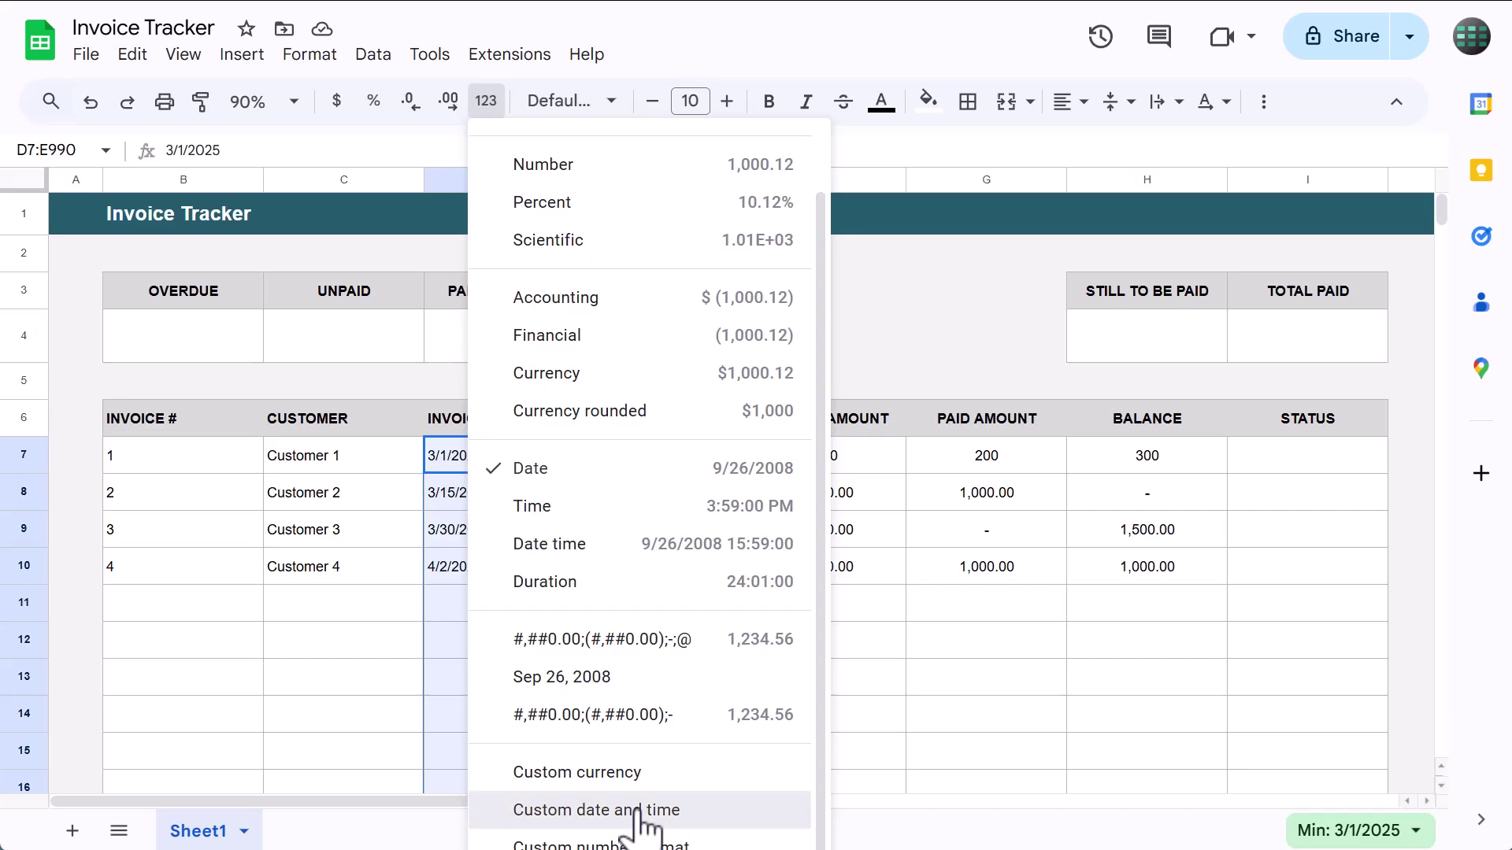
{"action": "left_click", "coordinate": [596, 810]}
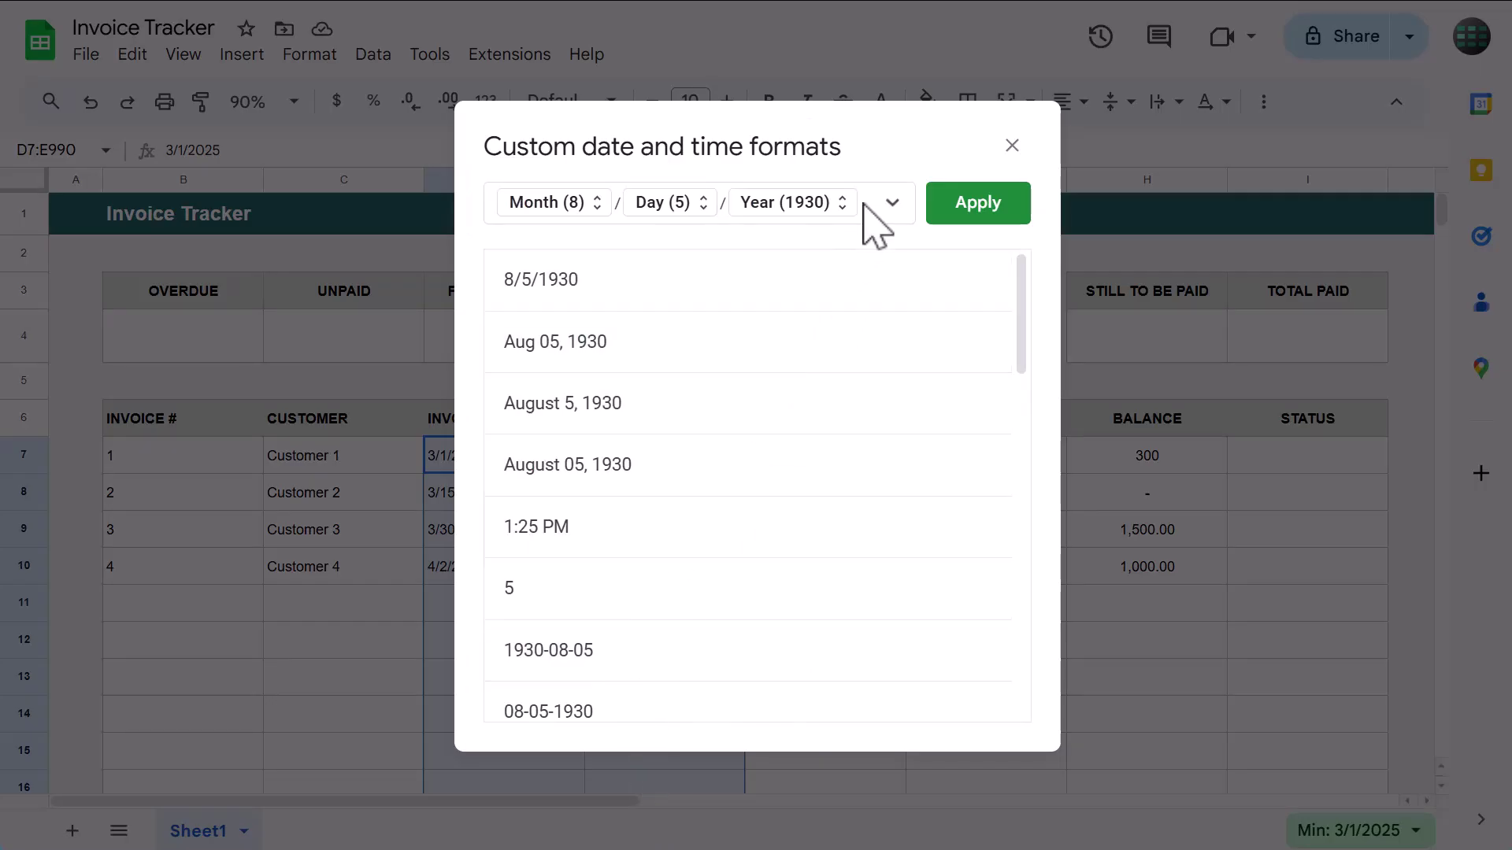
{"action": "key", "text": "BackSpace"}
{"action": "key", "text": "BackSpace"}
{"action": "key", "text": "BackSpace"}
{"action": "key", "text": "BackSpace"}
{"action": "key", "text": "BackSpace"}
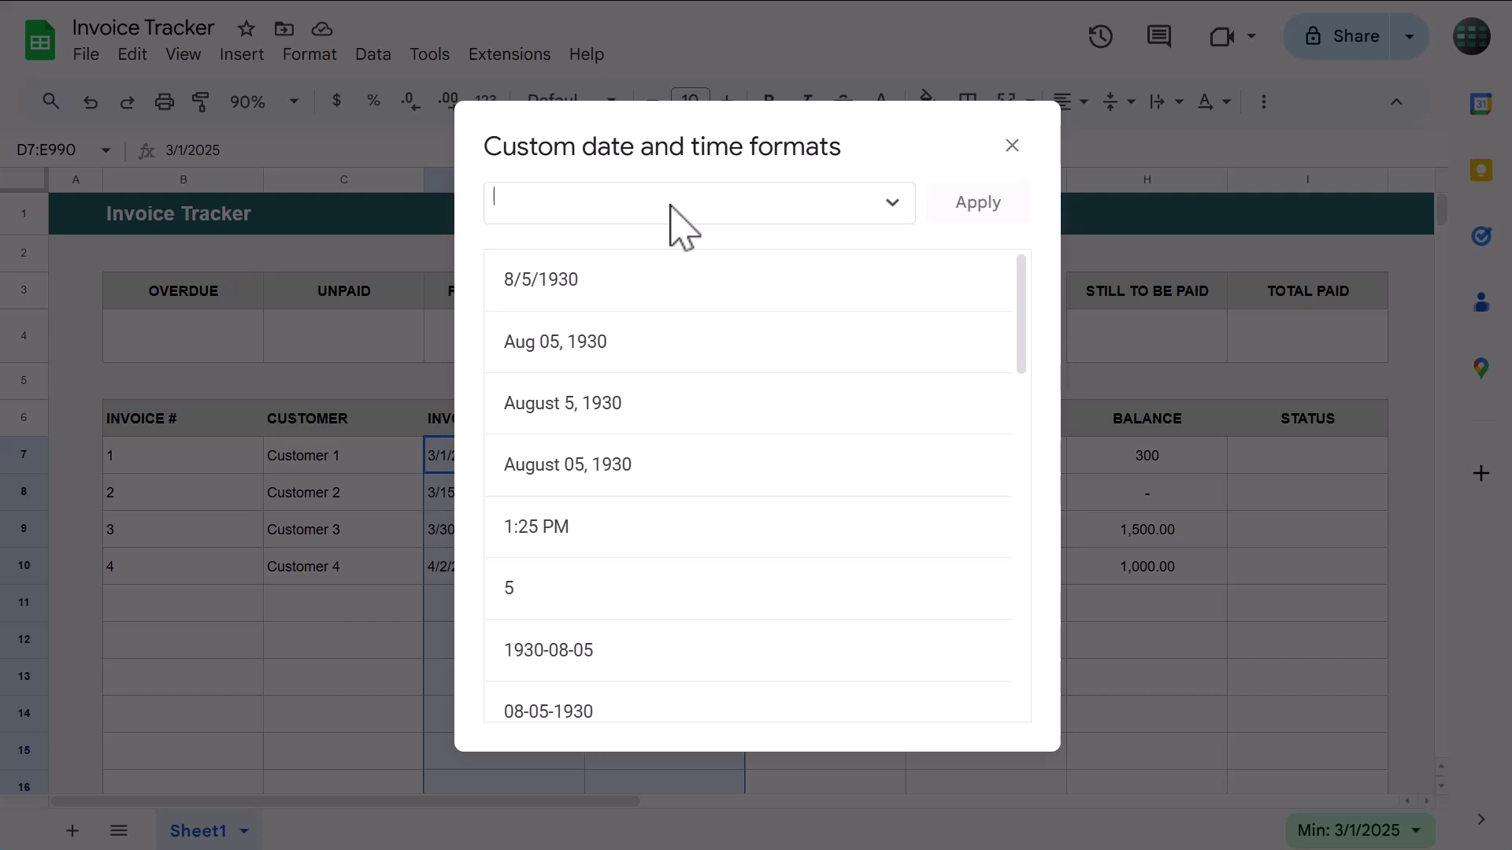
- Build the custom date format with the month as abbreviation (Aug) followed by the day with leading zero (05)
{"action": "left_click", "coordinate": [892, 204]}
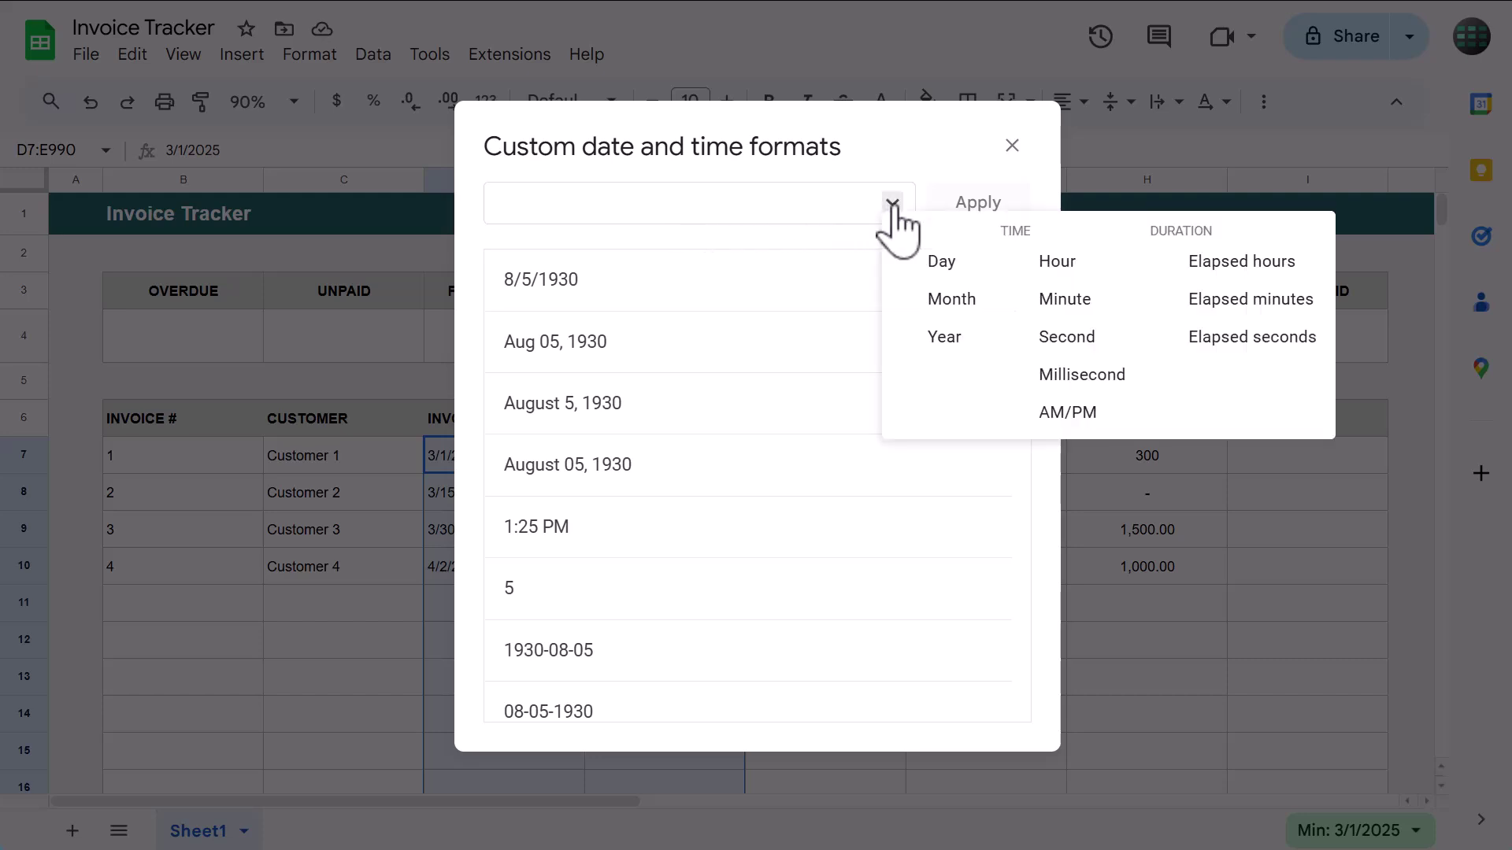
{"action": "left_click", "coordinate": [951, 299]}
{"action": "left_click", "coordinate": [578, 210]}
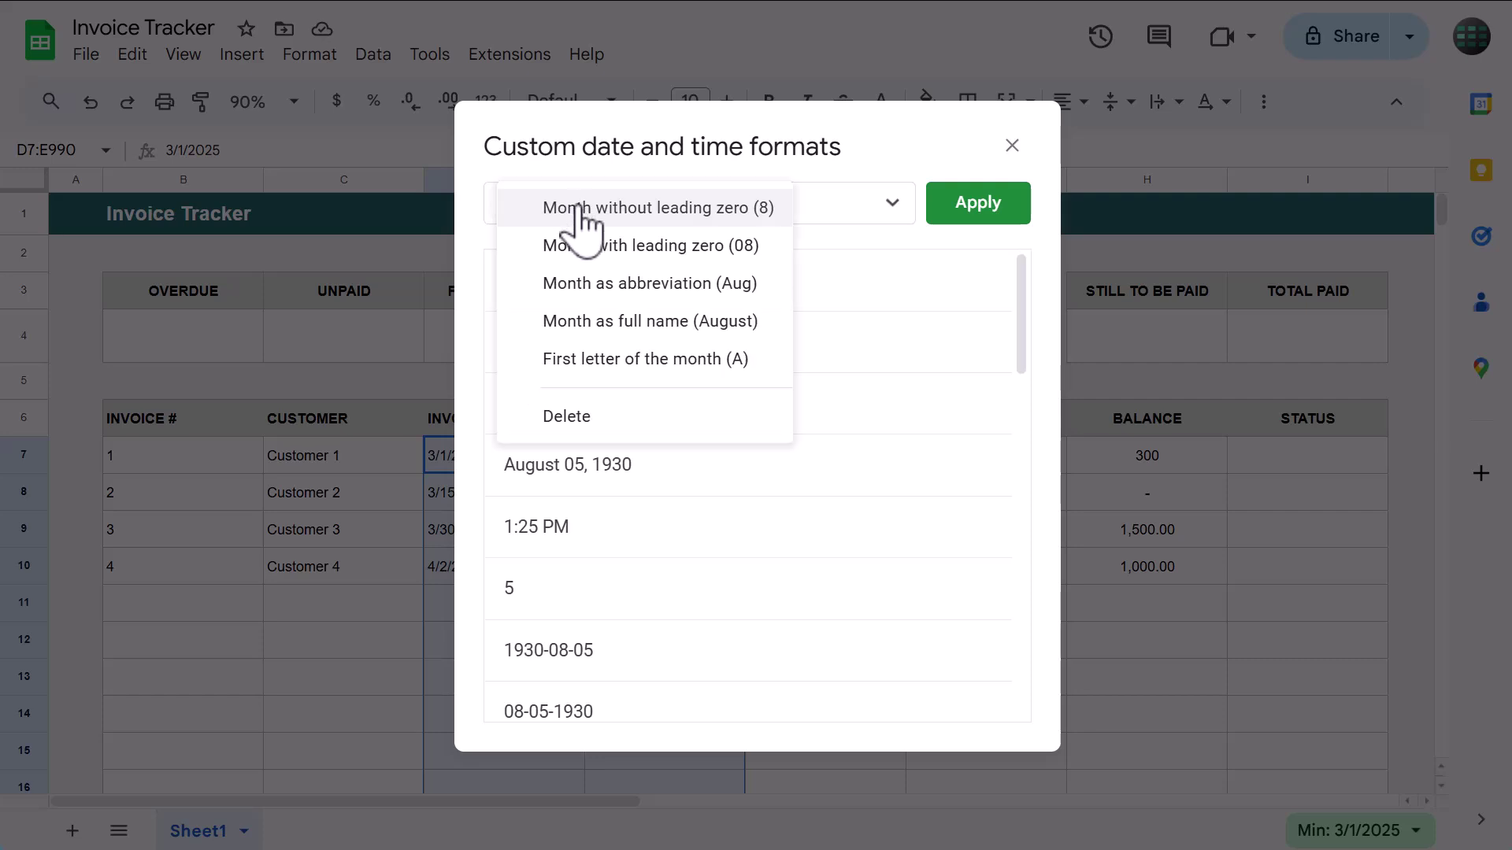
{"action": "left_click", "coordinate": [600, 283]}
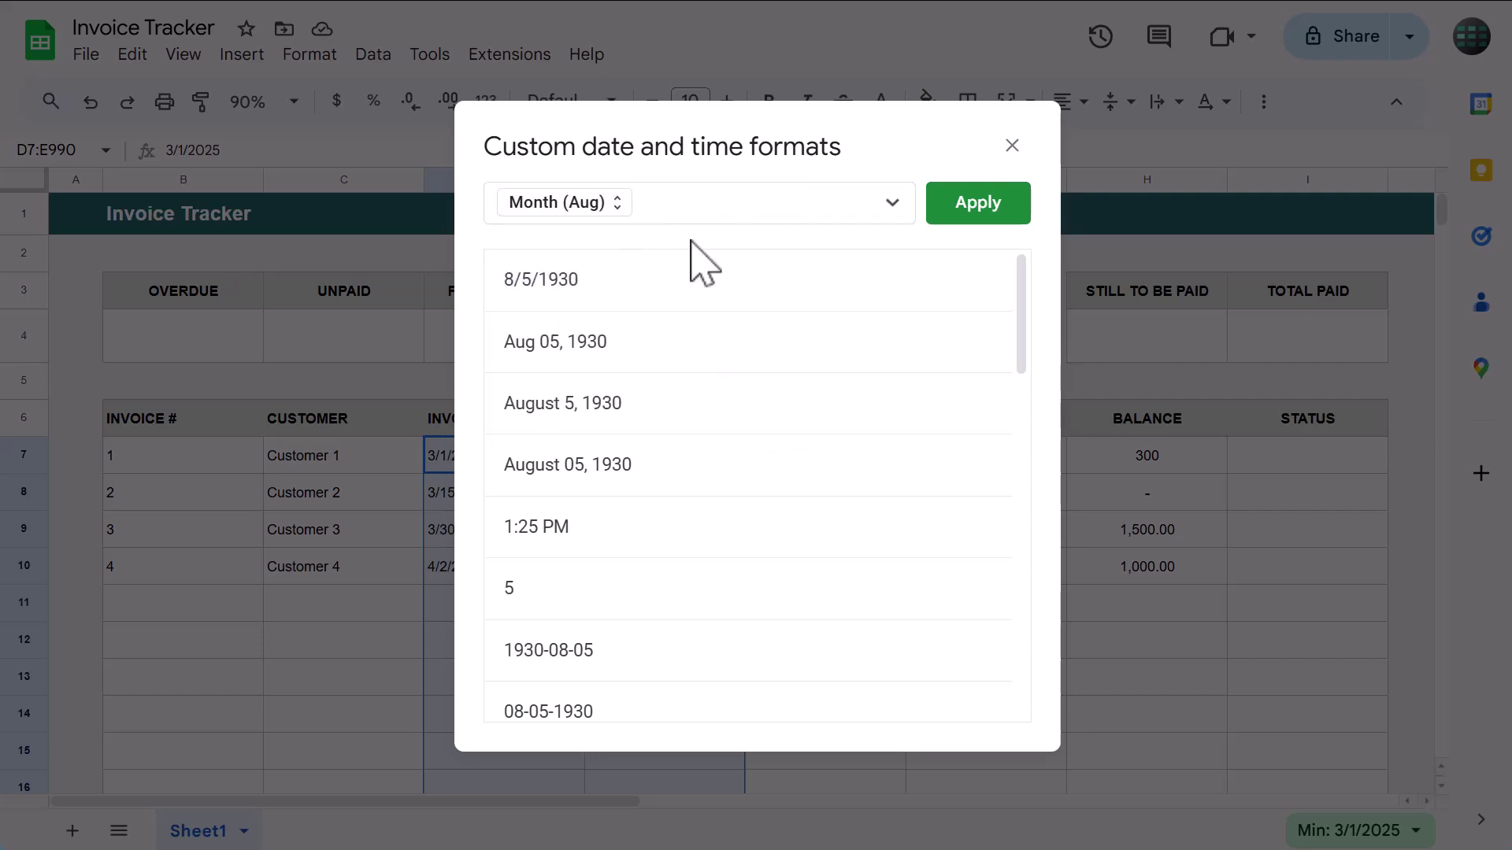
{"action": "left_click", "coordinate": [892, 205]}
{"action": "left_click", "coordinate": [938, 260]}
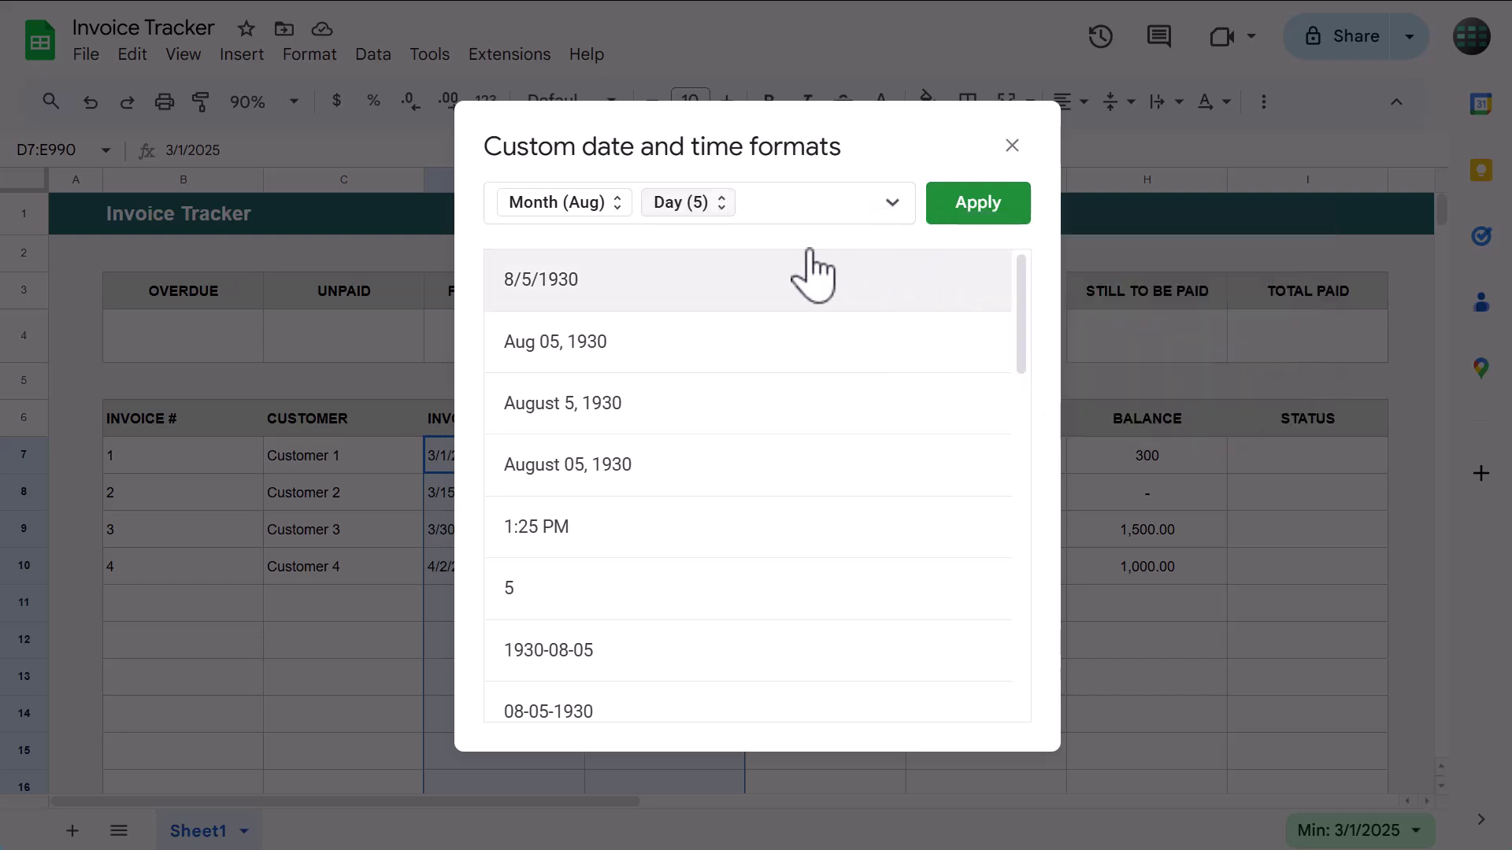
{"action": "left_click", "coordinate": [685, 203]}
{"action": "left_click", "coordinate": [709, 266]}
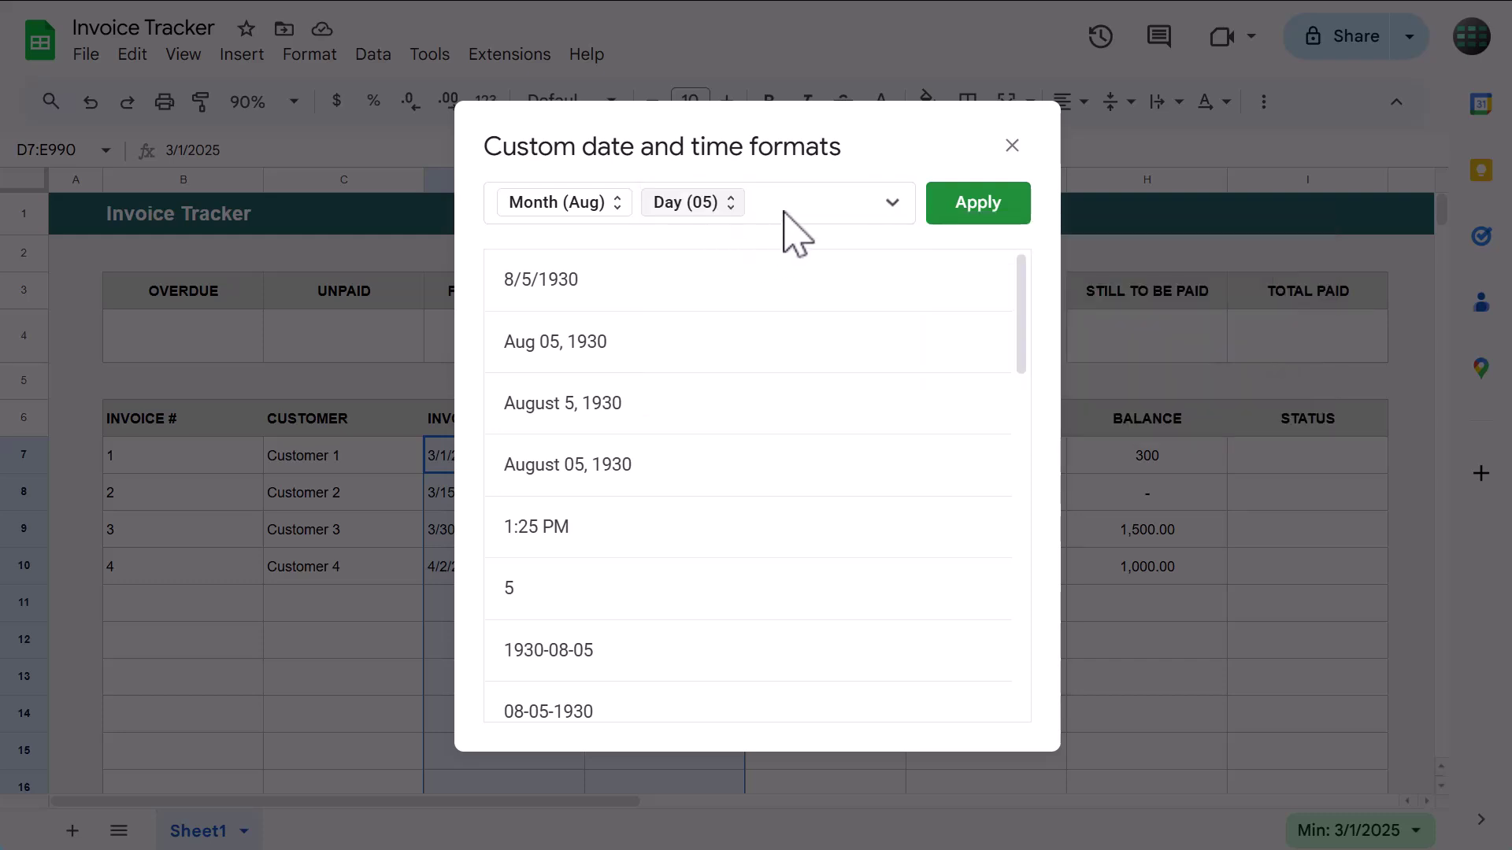
- Add a comma and the full numeric year (1930) to the date format and apply it to D7:E990
{"action": "left_click", "coordinate": [890, 206]}
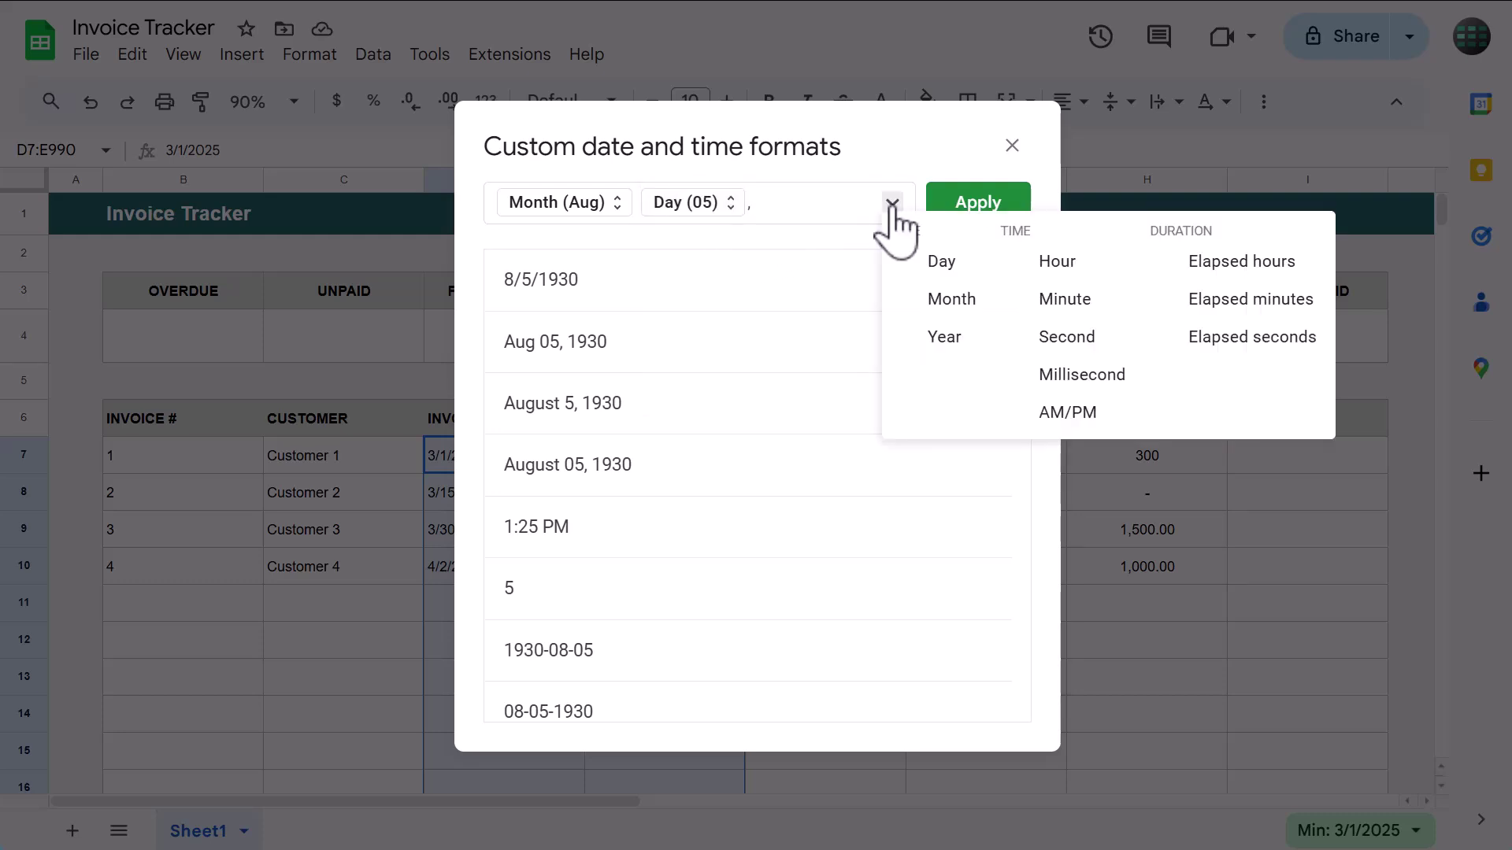
{"action": "left_click", "coordinate": [937, 334]}
{"action": "left_click", "coordinate": [814, 206]}
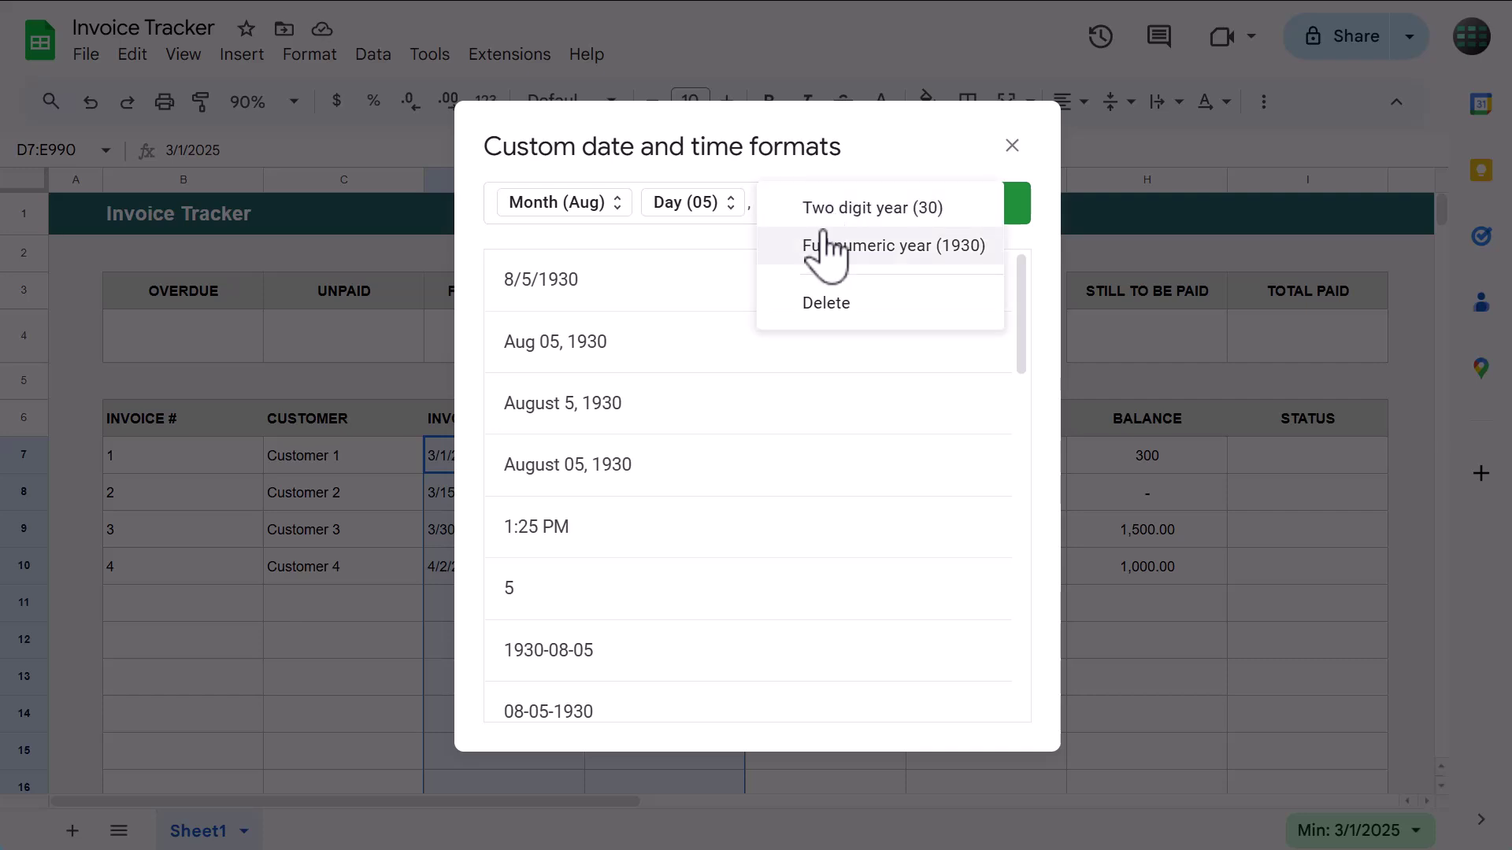
{"action": "left_click", "coordinate": [828, 246]}
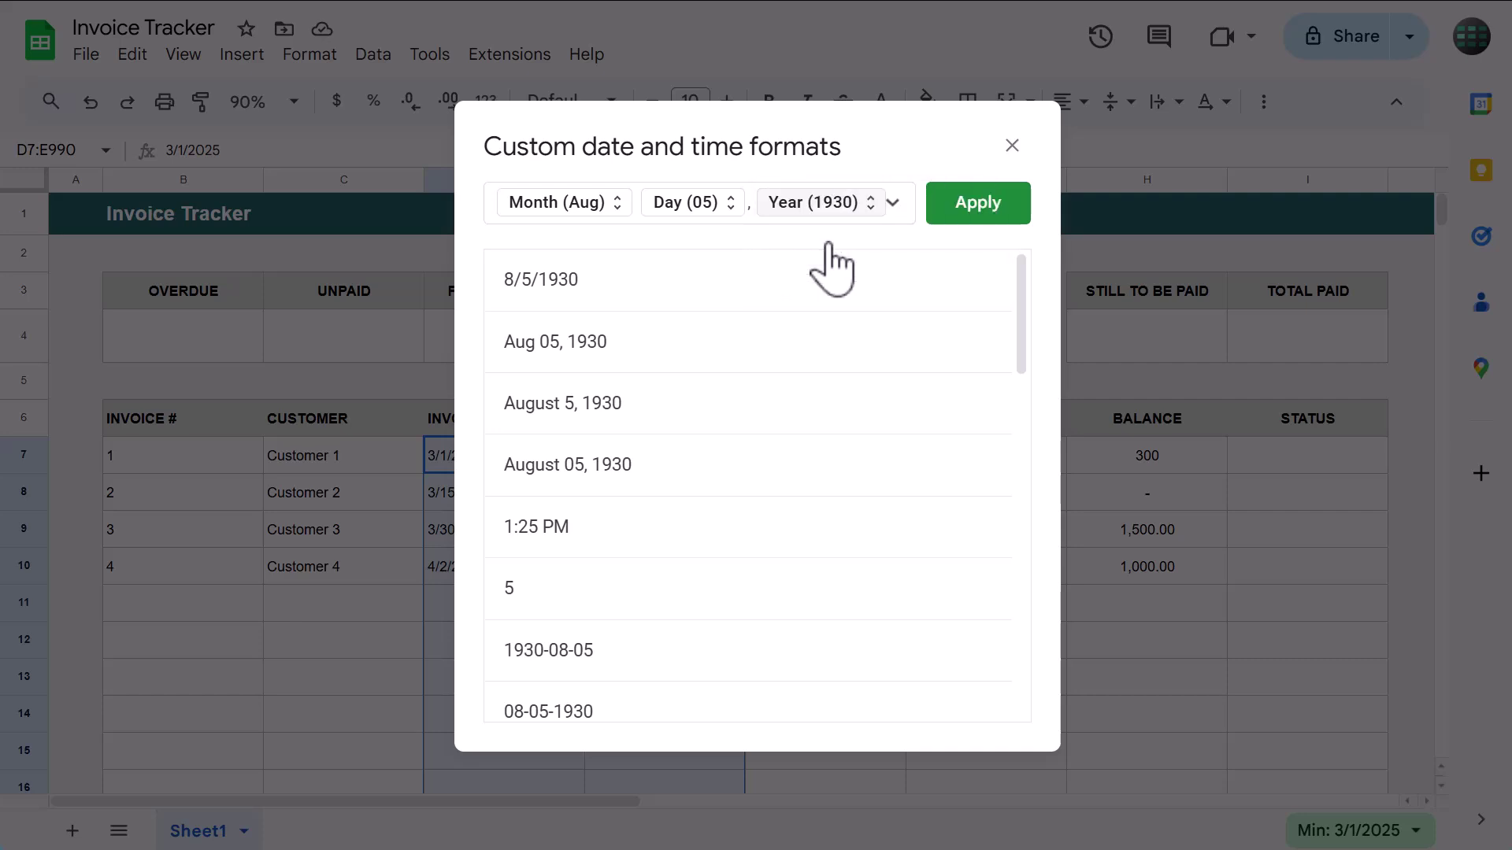
{"action": "left_click", "coordinate": [990, 207]}
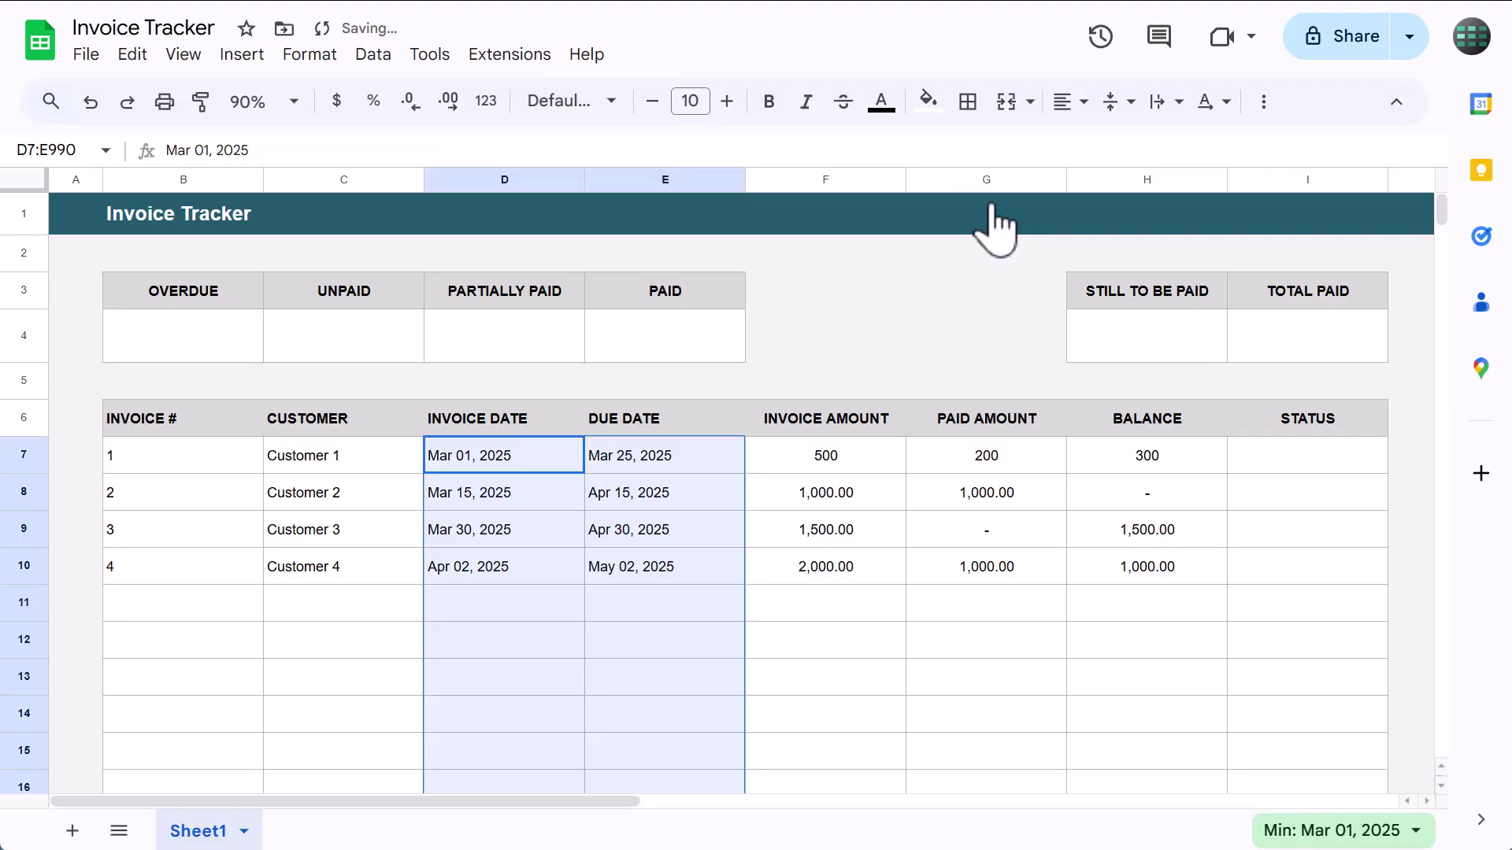
{"action": "left_click", "coordinate": [713, 469]}
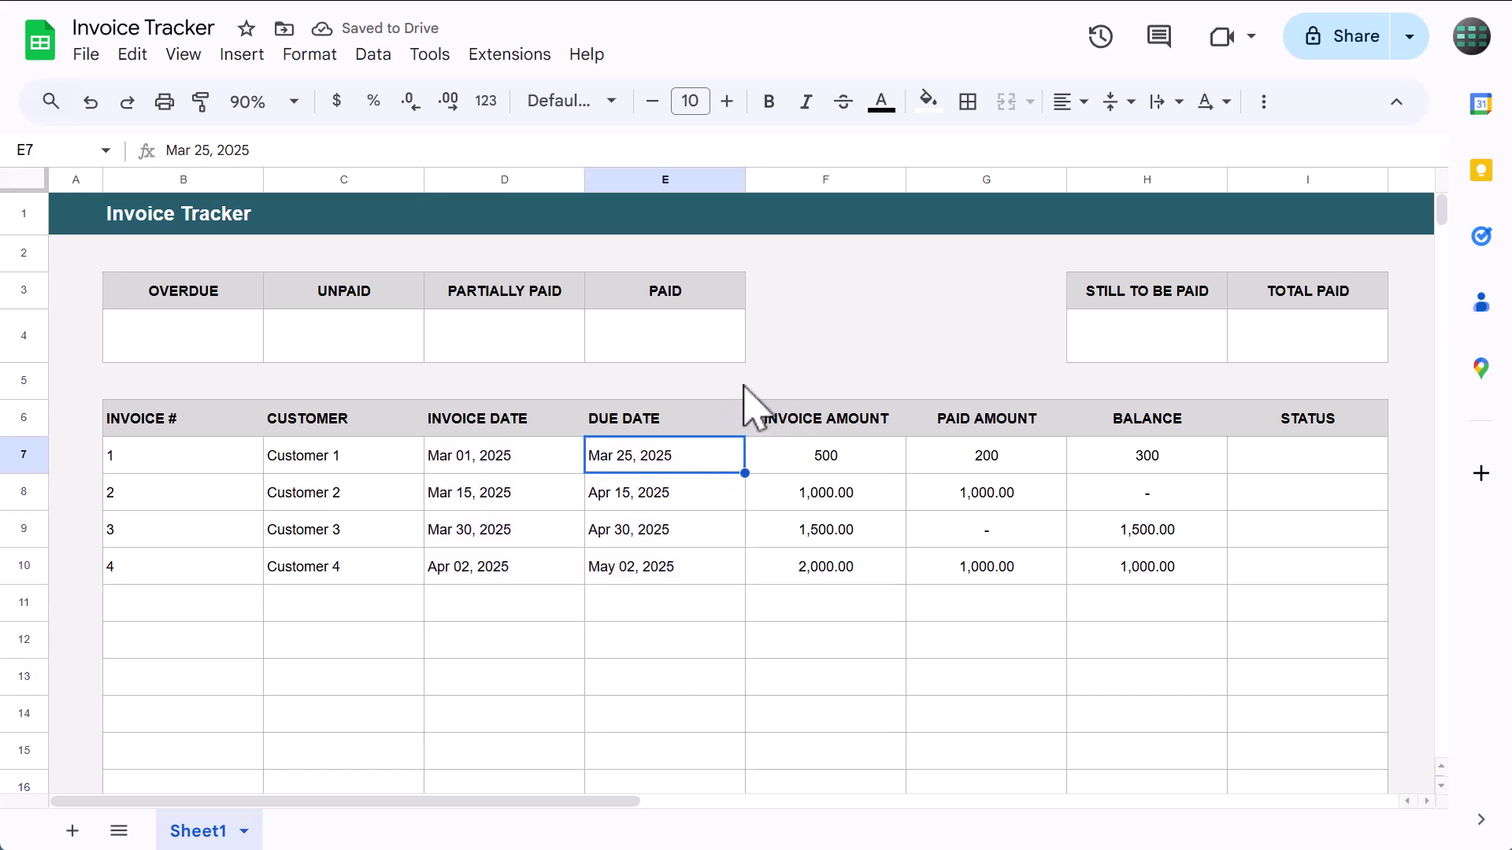
- Select columns F through H, open their custom number format and clear the existing format code
{"action": "left_click_drag", "start_coordinate": [827, 180], "coordinate": [1113, 177]}
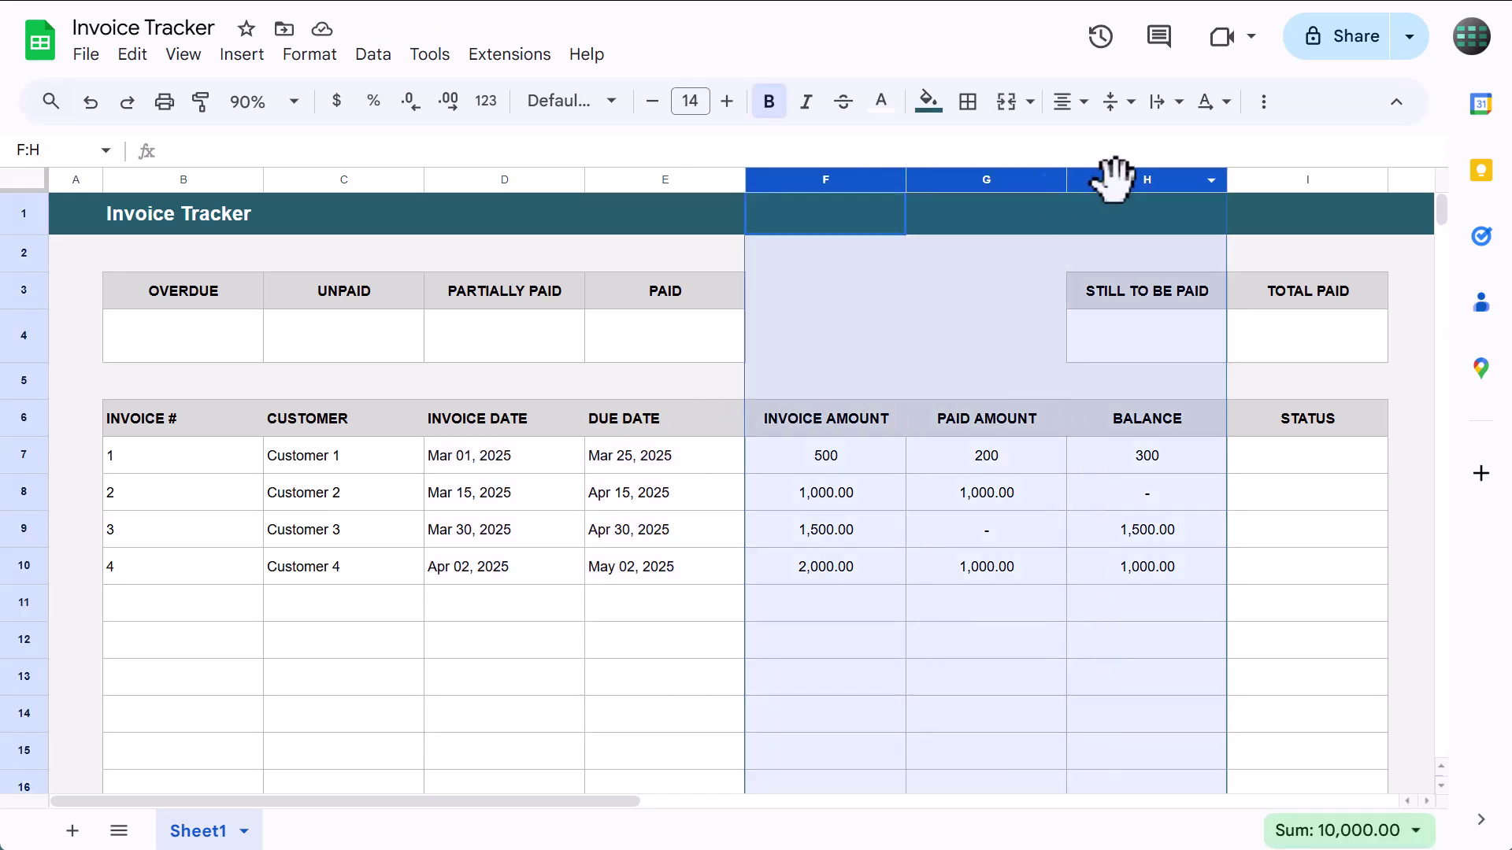
{"action": "left_click", "coordinate": [486, 103]}
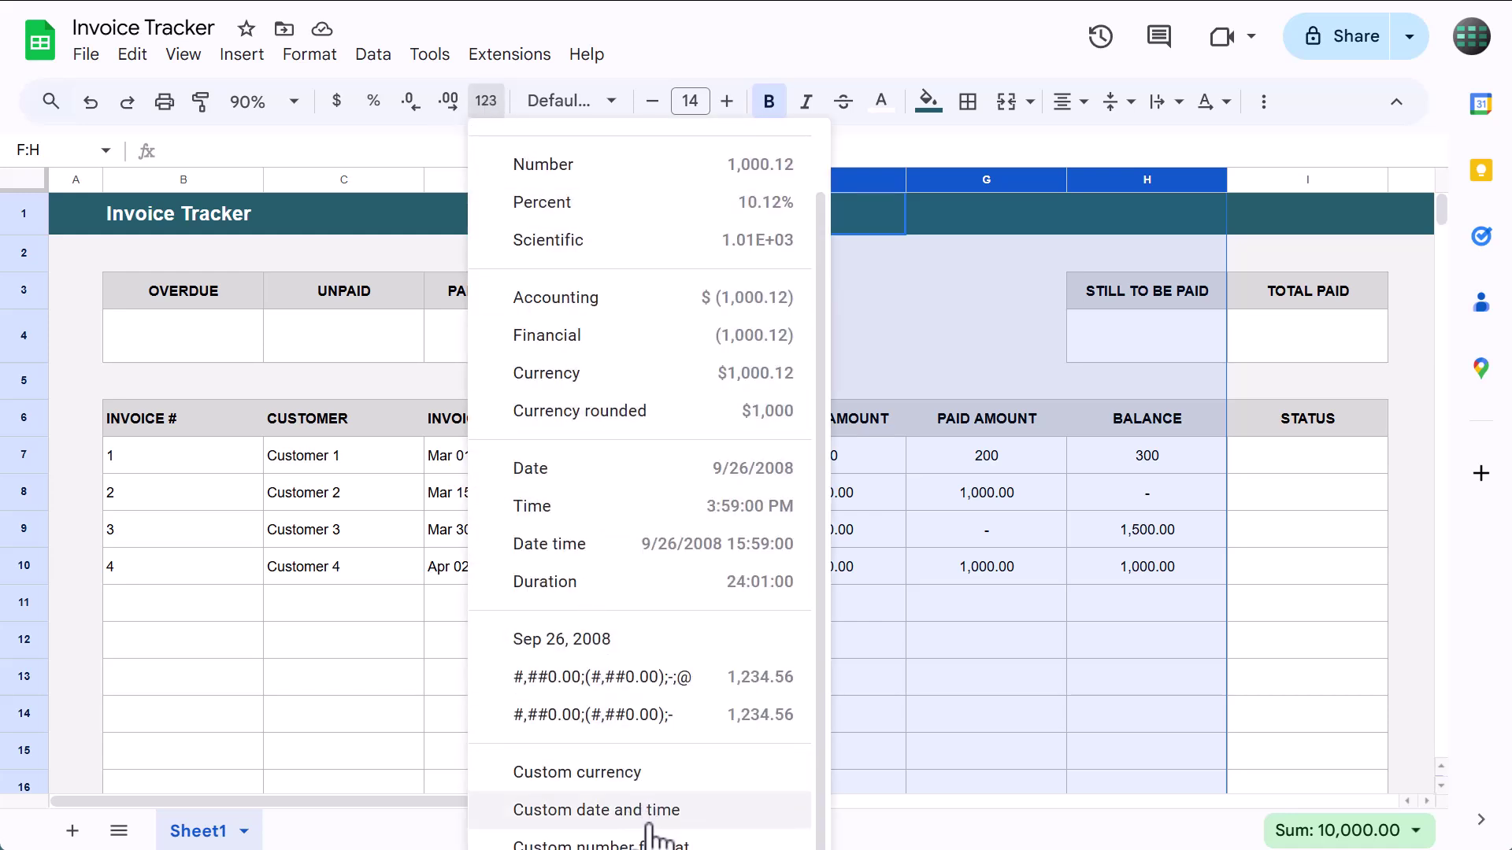
{"action": "left_click", "coordinate": [671, 842]}
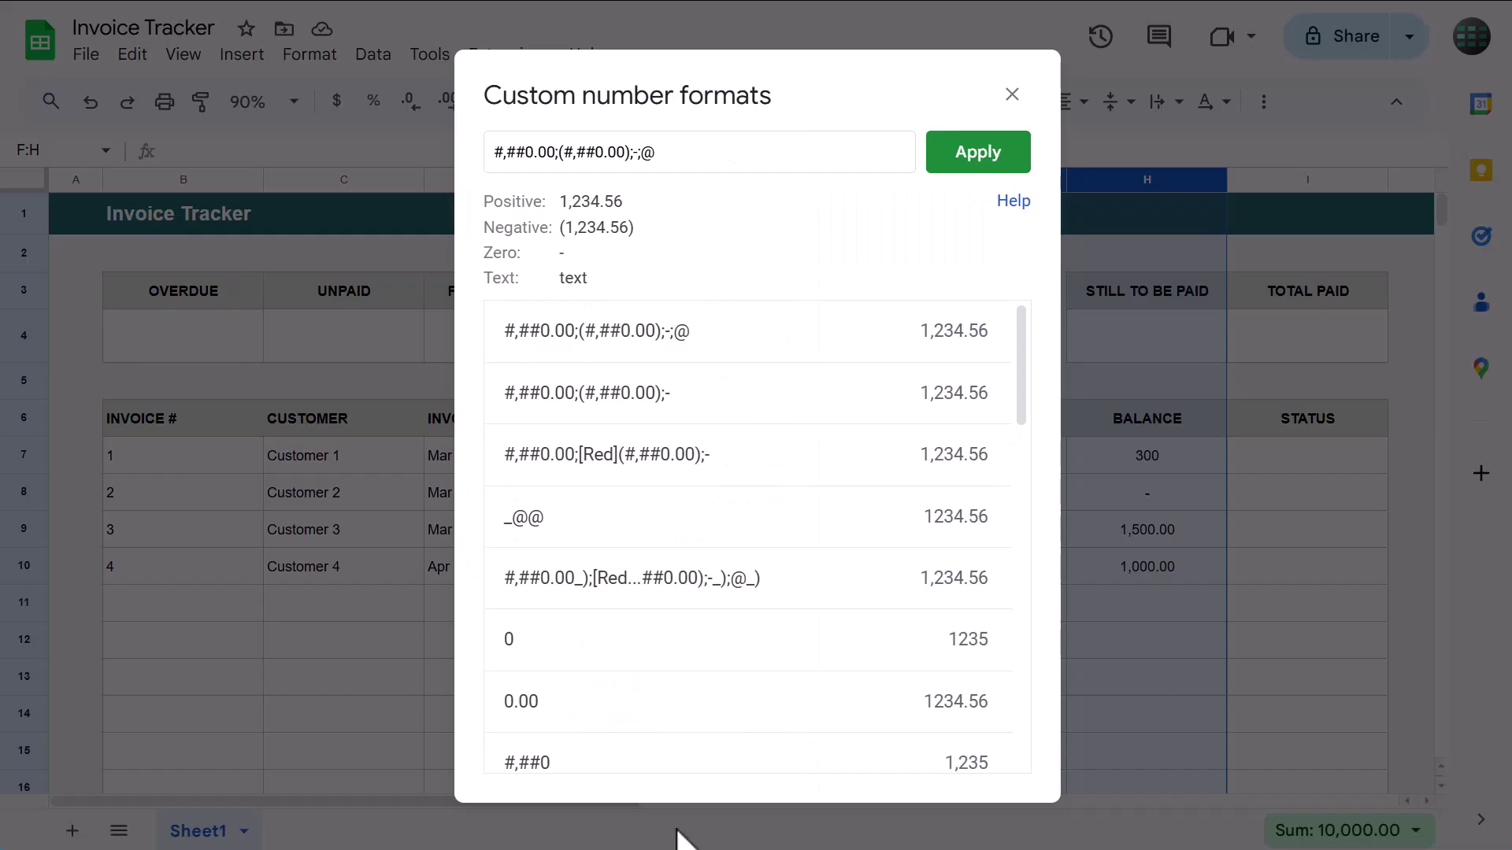
{"action": "left_click_drag", "start_coordinate": [683, 148], "coordinate": [496, 152]}
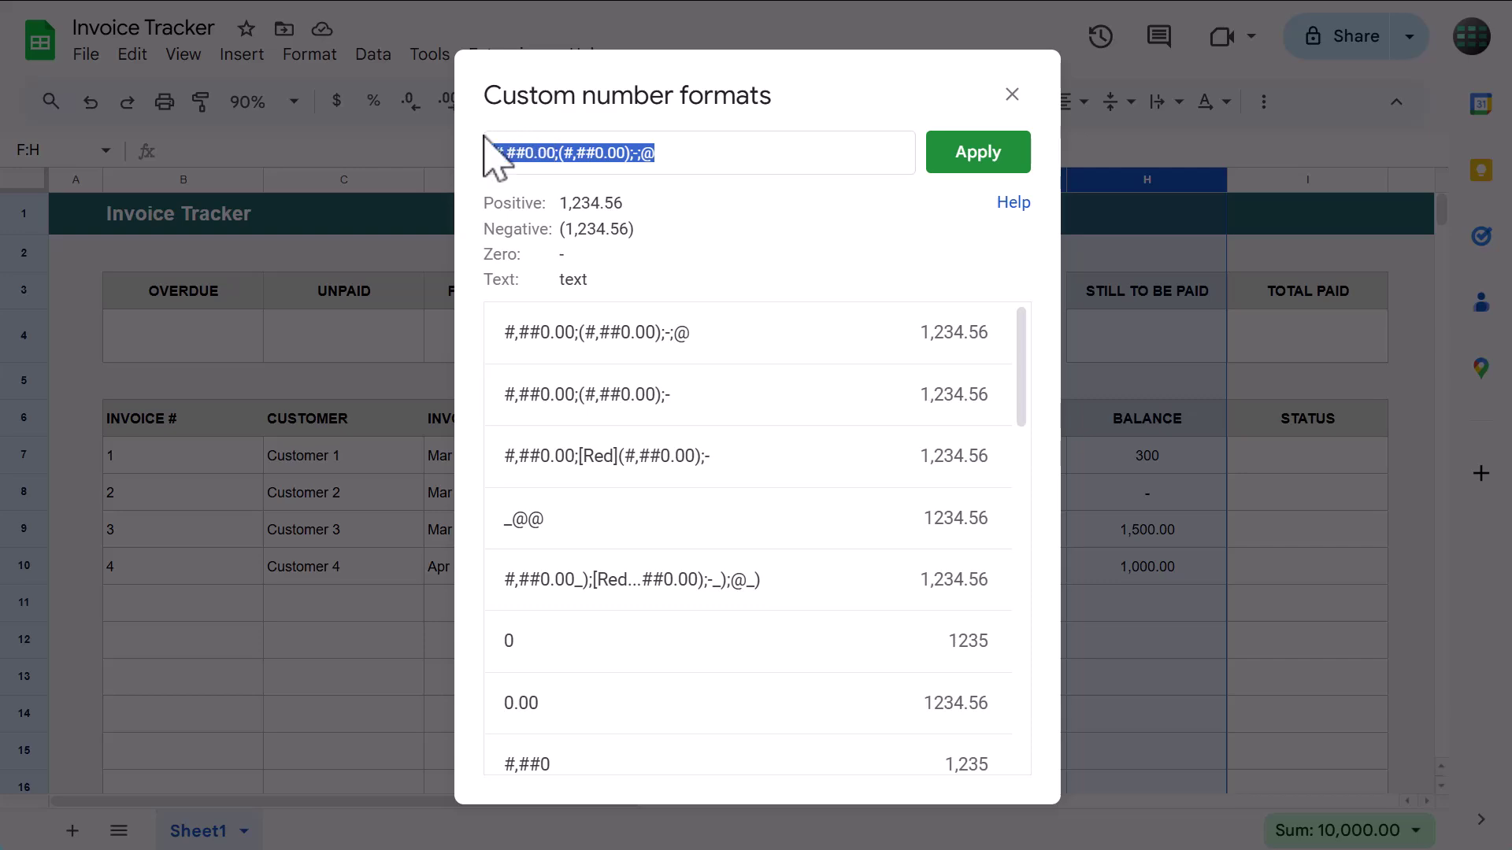
{"action": "key", "text": "BackSpace"}
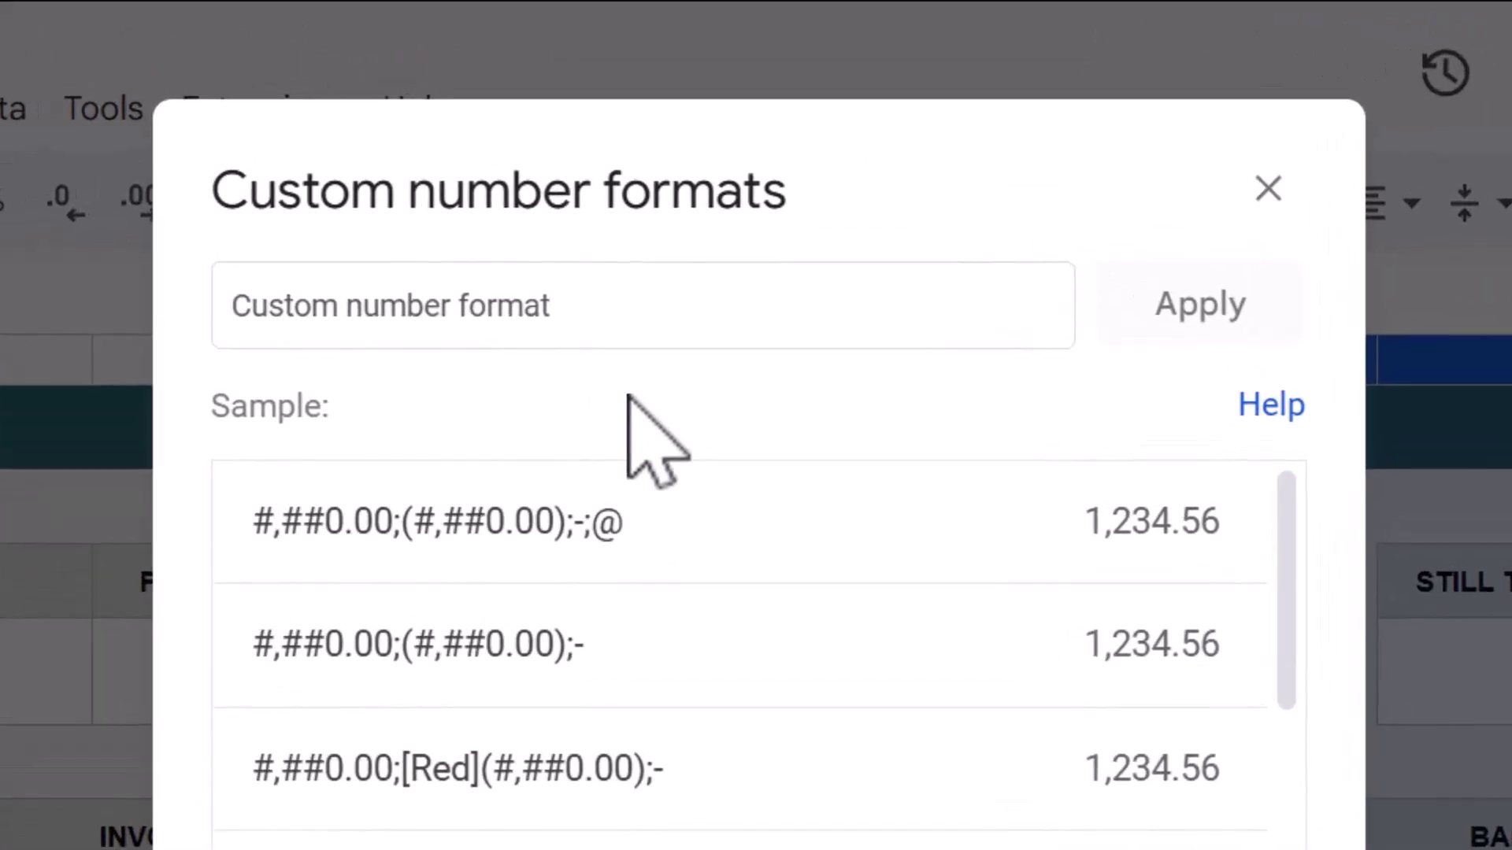
- Enter the custom number format #,##0.00;(#,##0.00);-;@ and apply it to columns F through H
{"action": "type", "text": "#,"}
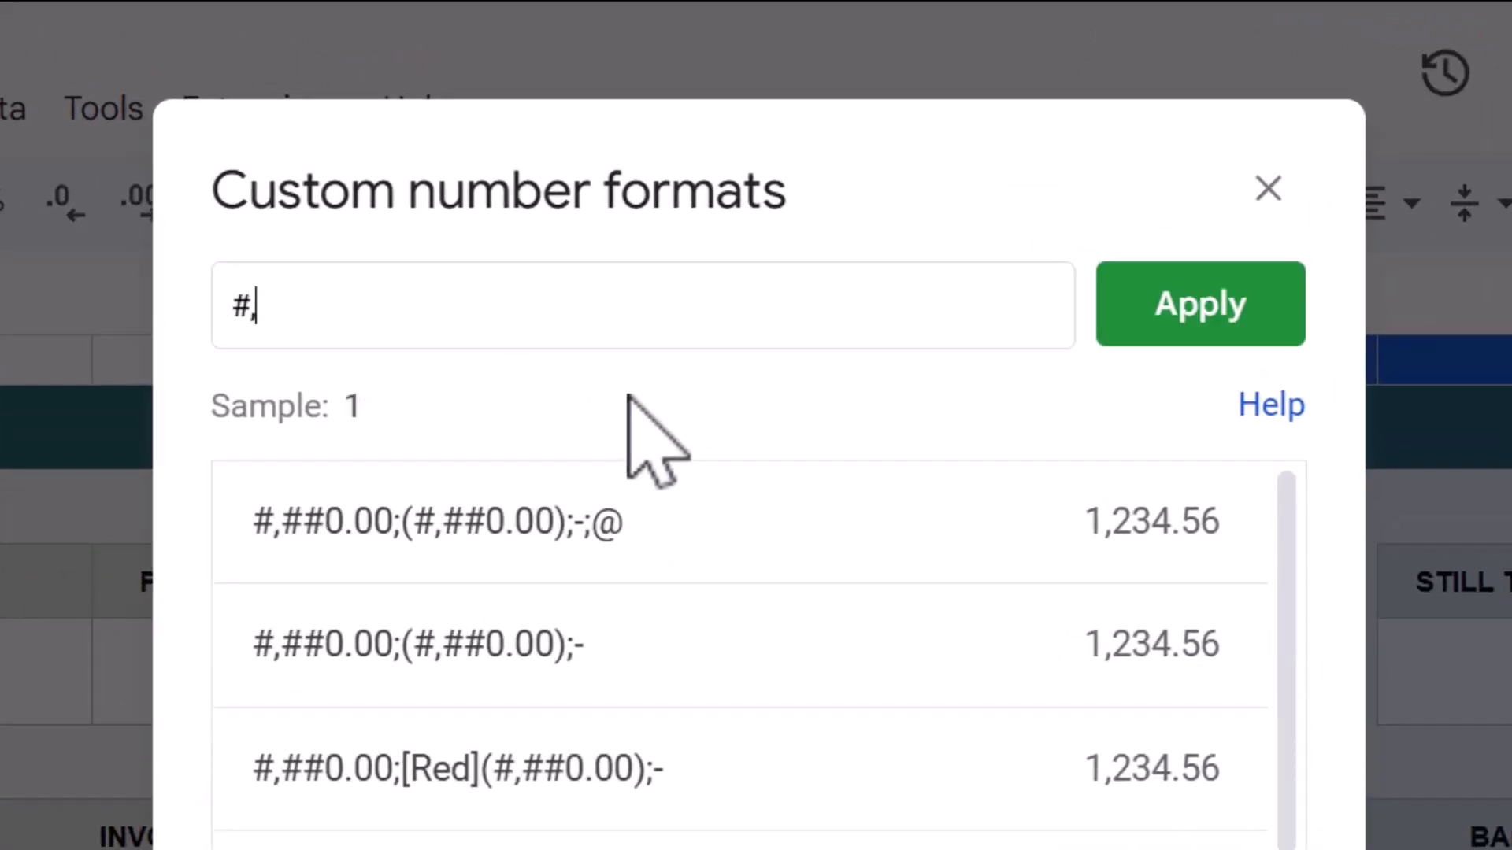
{"action": "type", "text": "##0.00"}
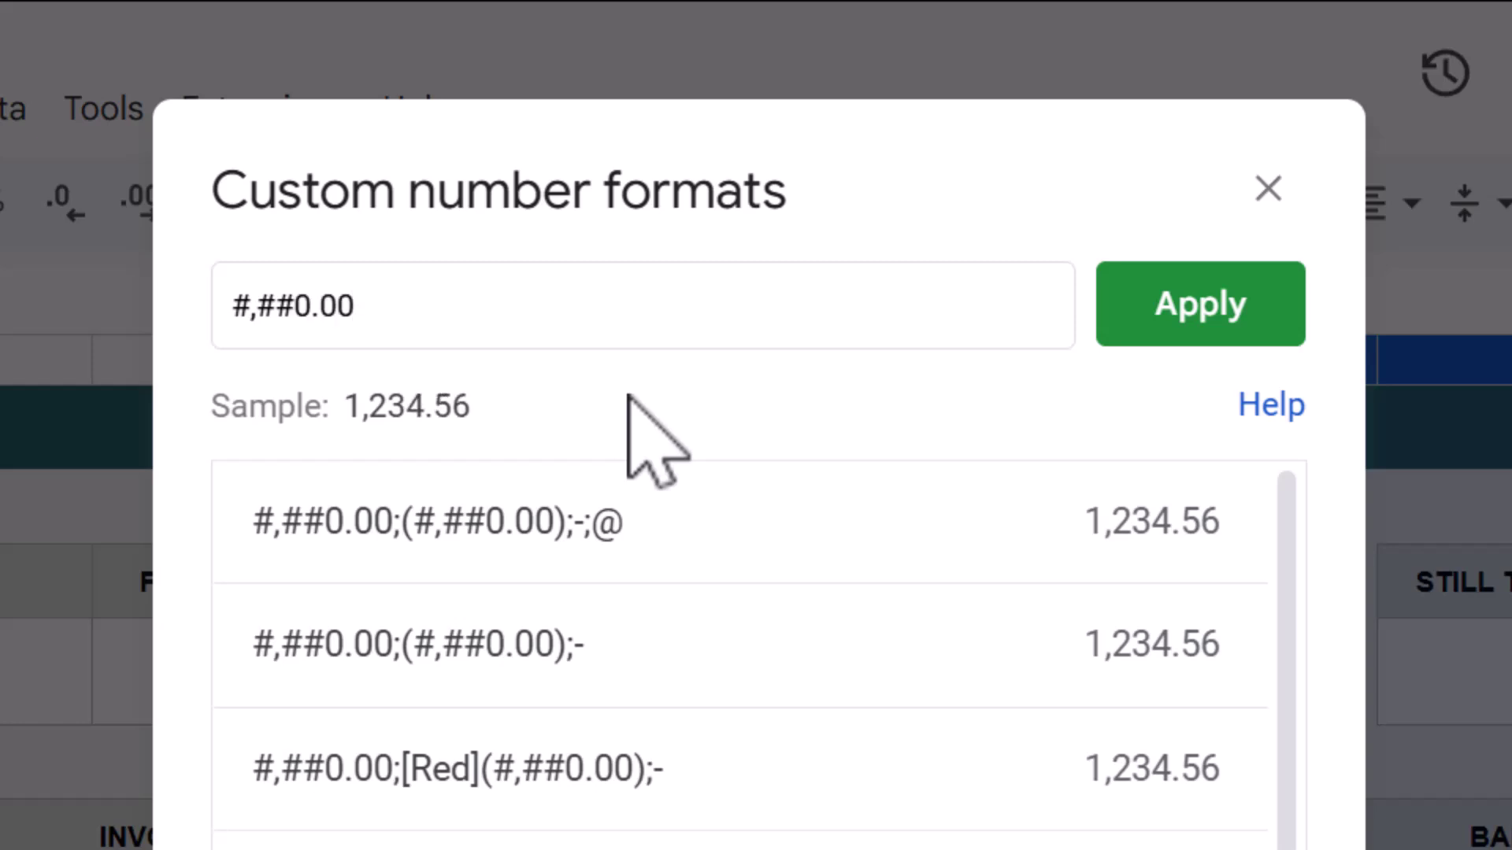
{"action": "type", "text": ";"}
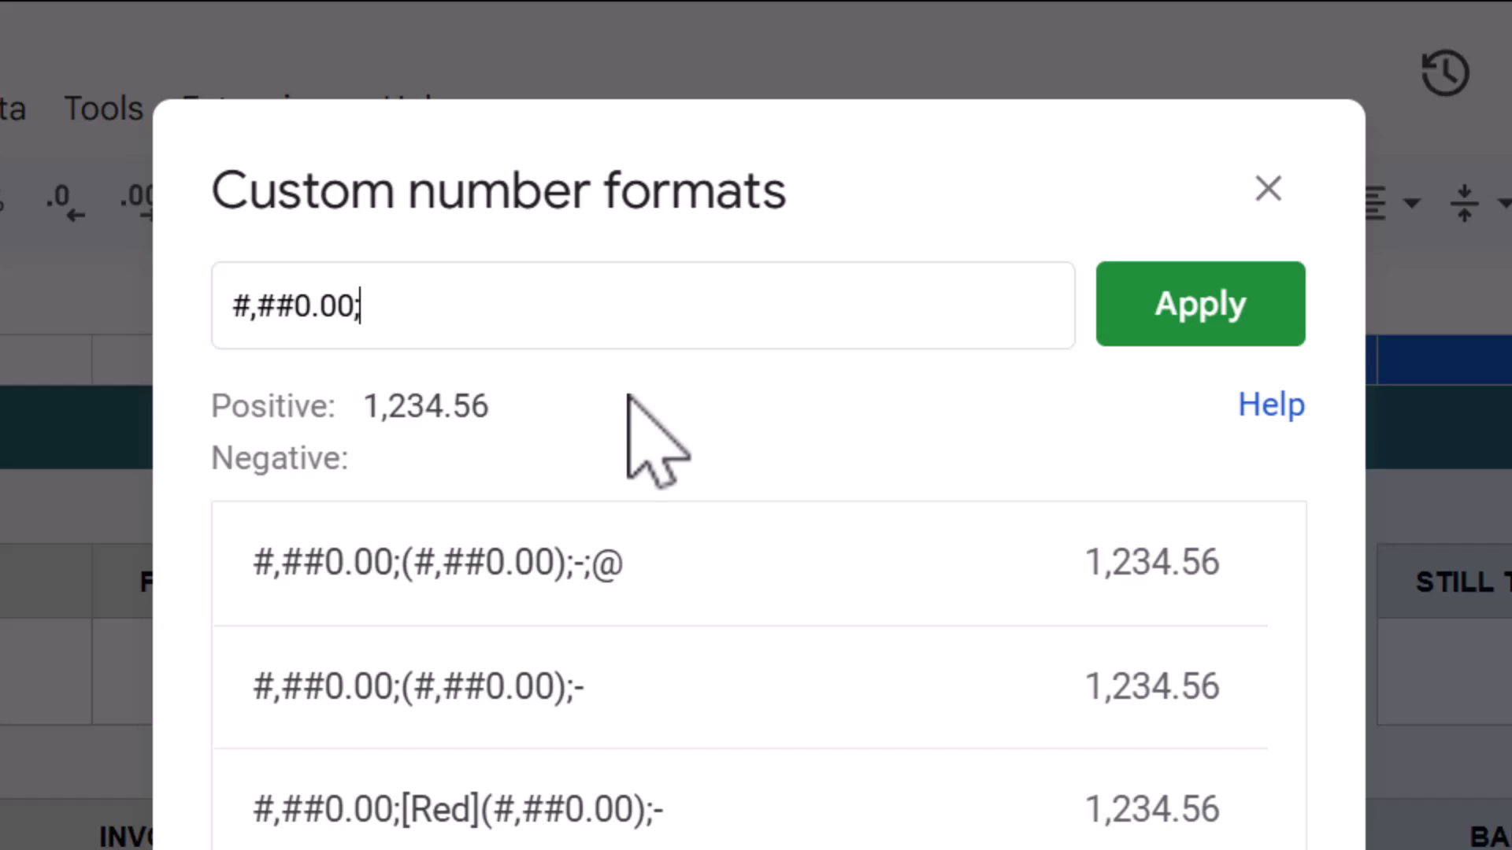
{"action": "type", "text": "("}
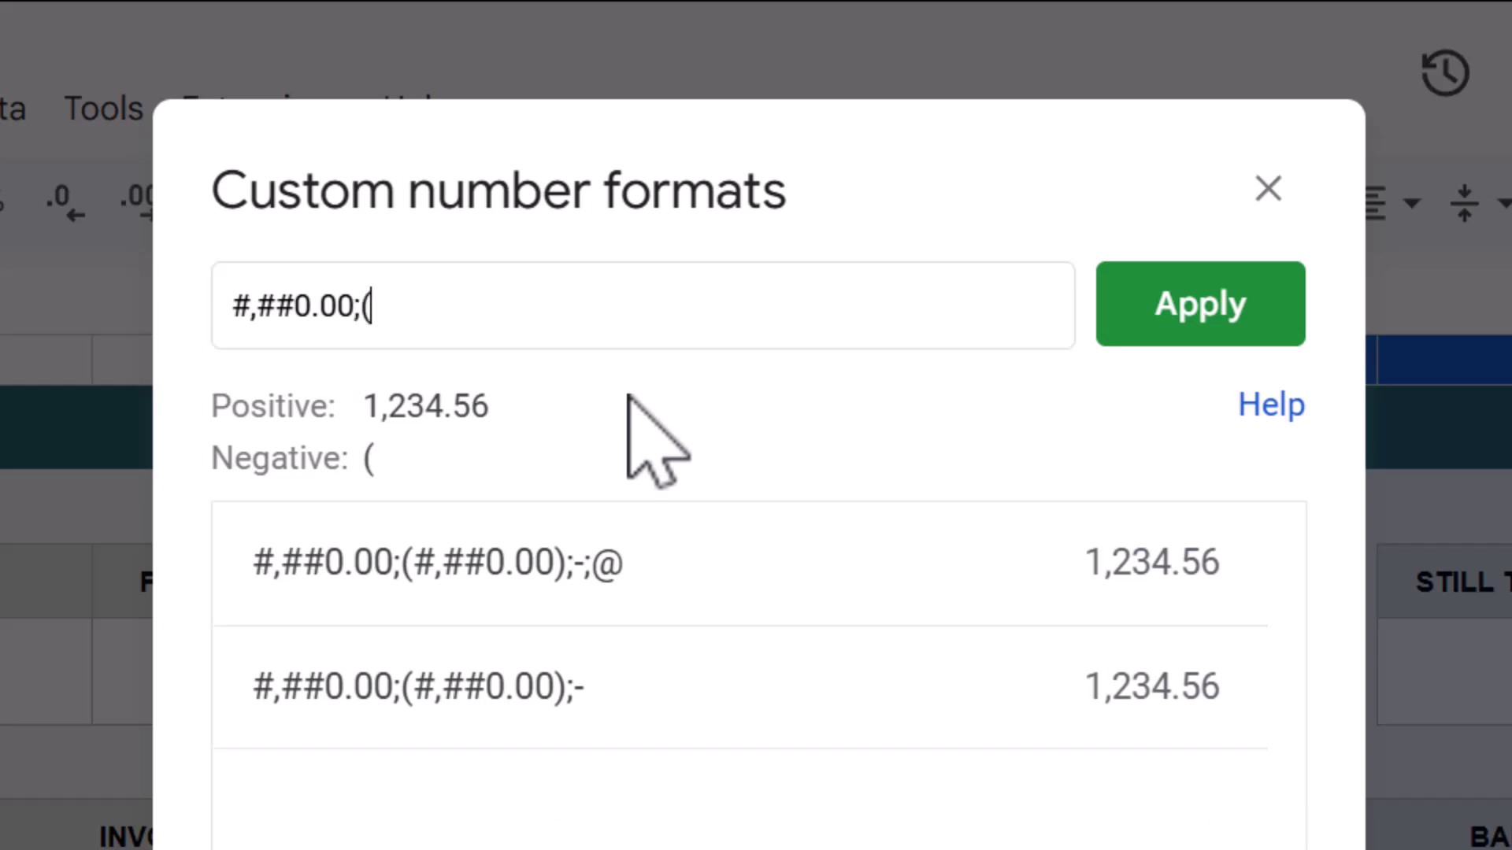
{"action": "type", "text": "#,#"}
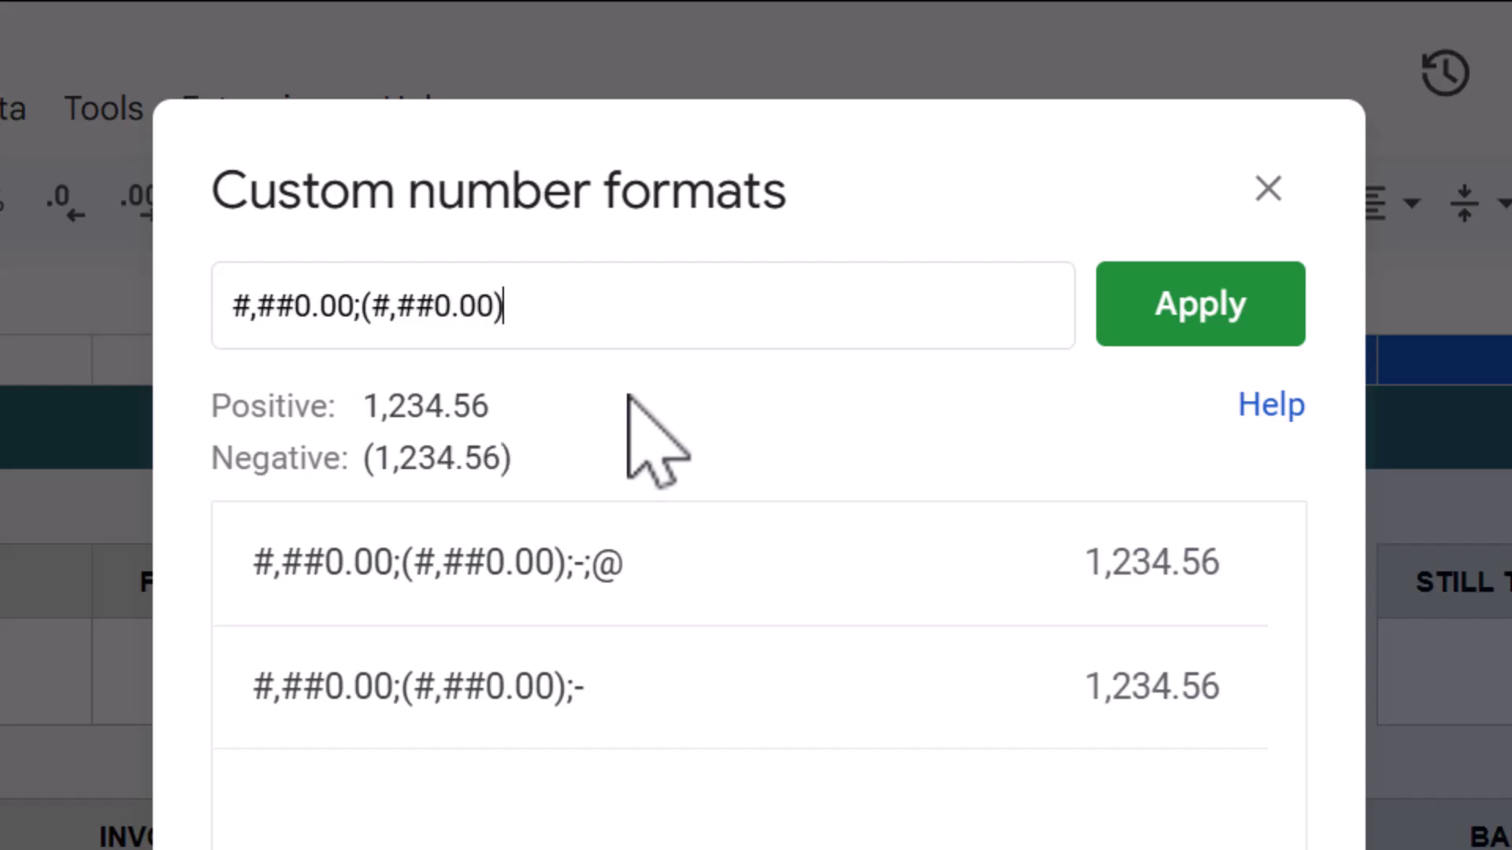
{"action": "type", "text": "#0.00);"}
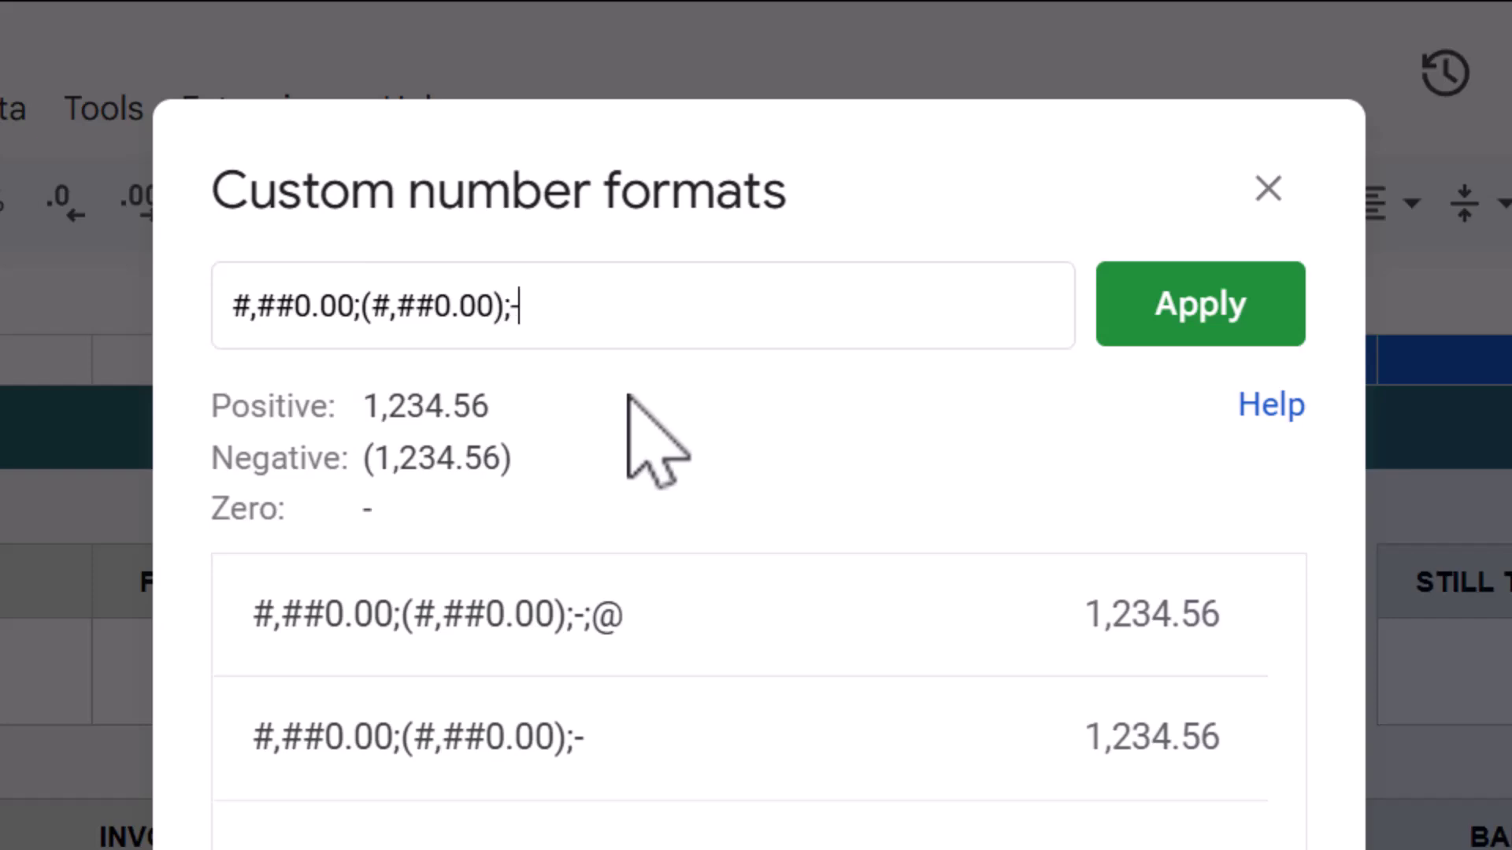
{"action": "type", "text": "-;"}
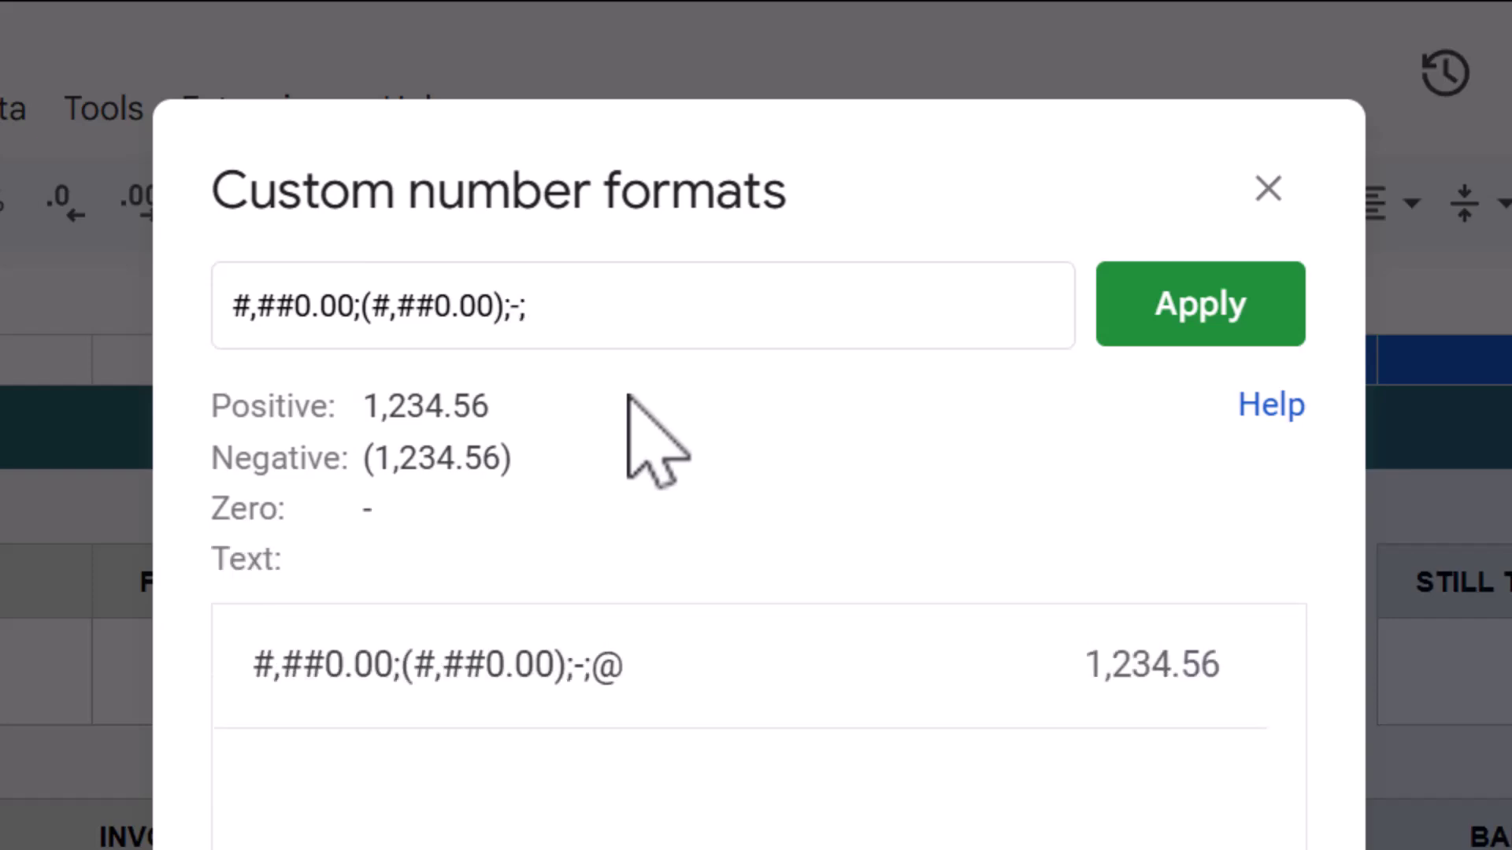
{"action": "type", "text": "@"}
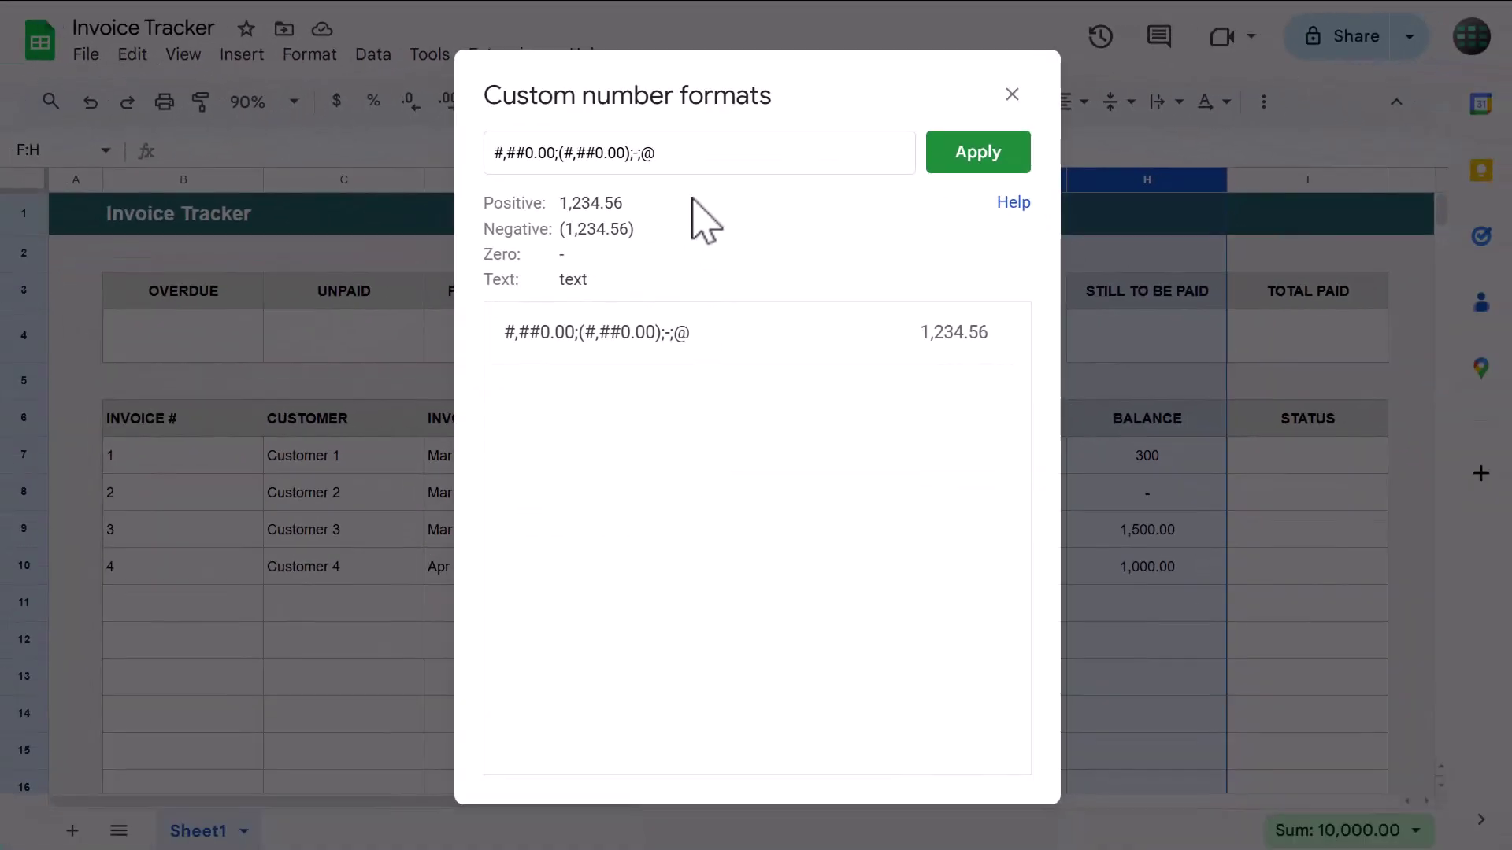
{"action": "left_click", "coordinate": [976, 154]}
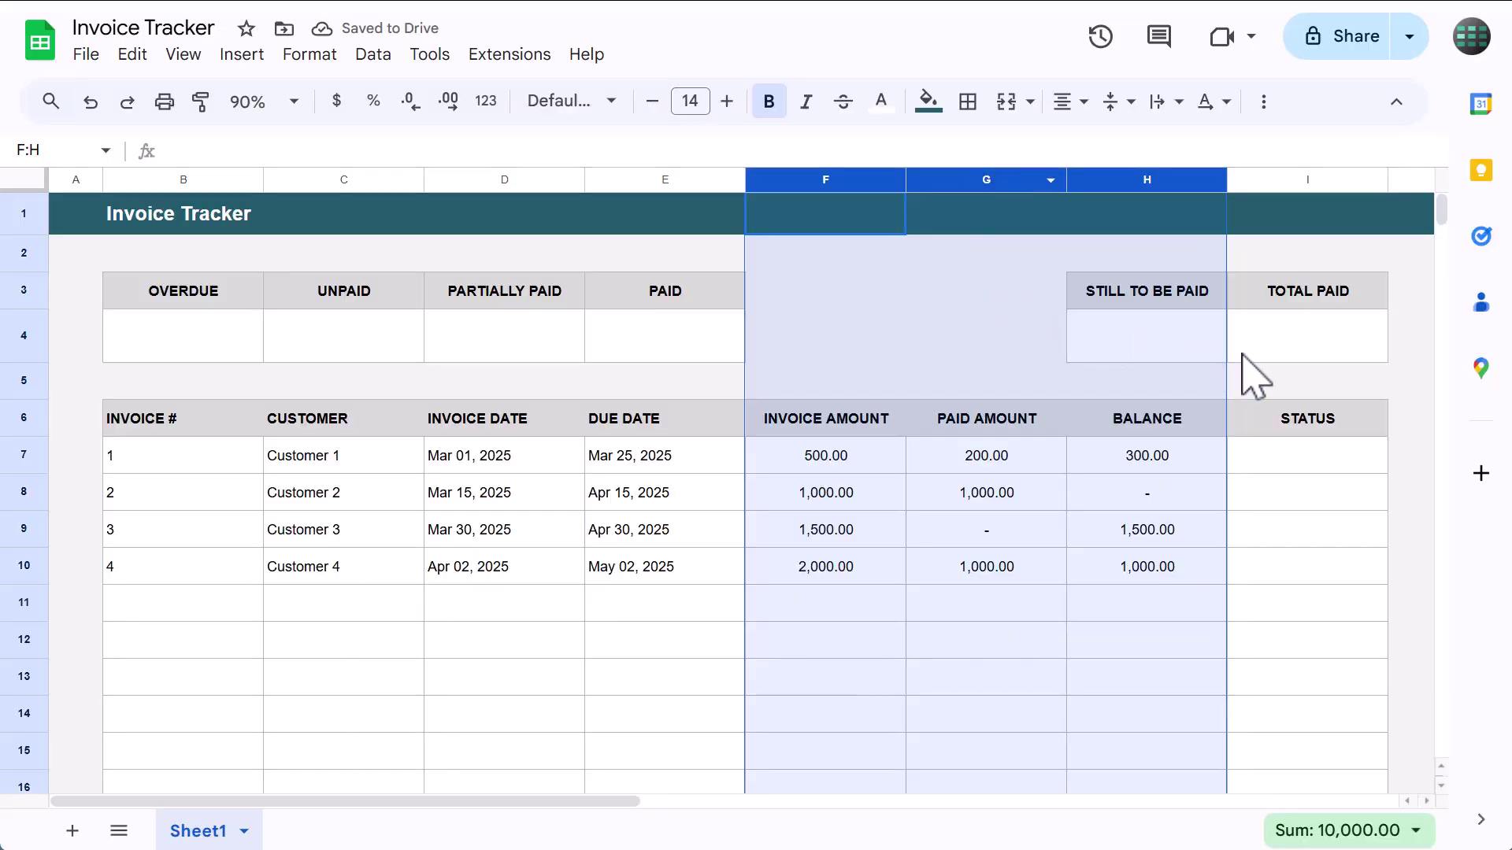
- Set the text colour of the Total Paid value cell I4 to dark green 2, and select the Still To Be Paid value cell H4
{"action": "left_click", "coordinate": [1345, 352]}
{"action": "left_click", "coordinate": [881, 101]}
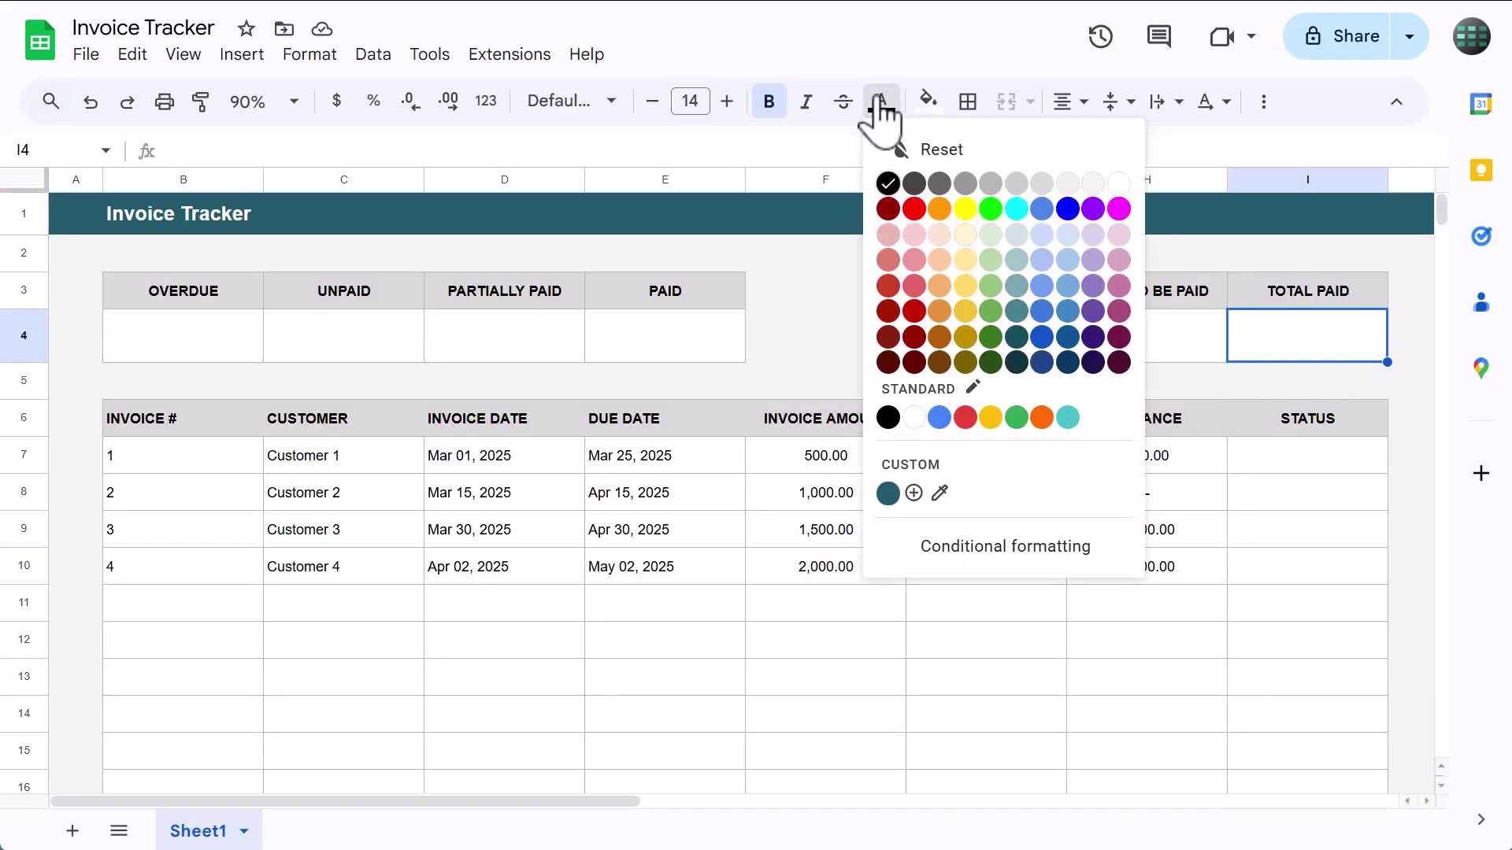
{"action": "left_click", "coordinate": [991, 337]}
{"action": "left_click", "coordinate": [1113, 346]}
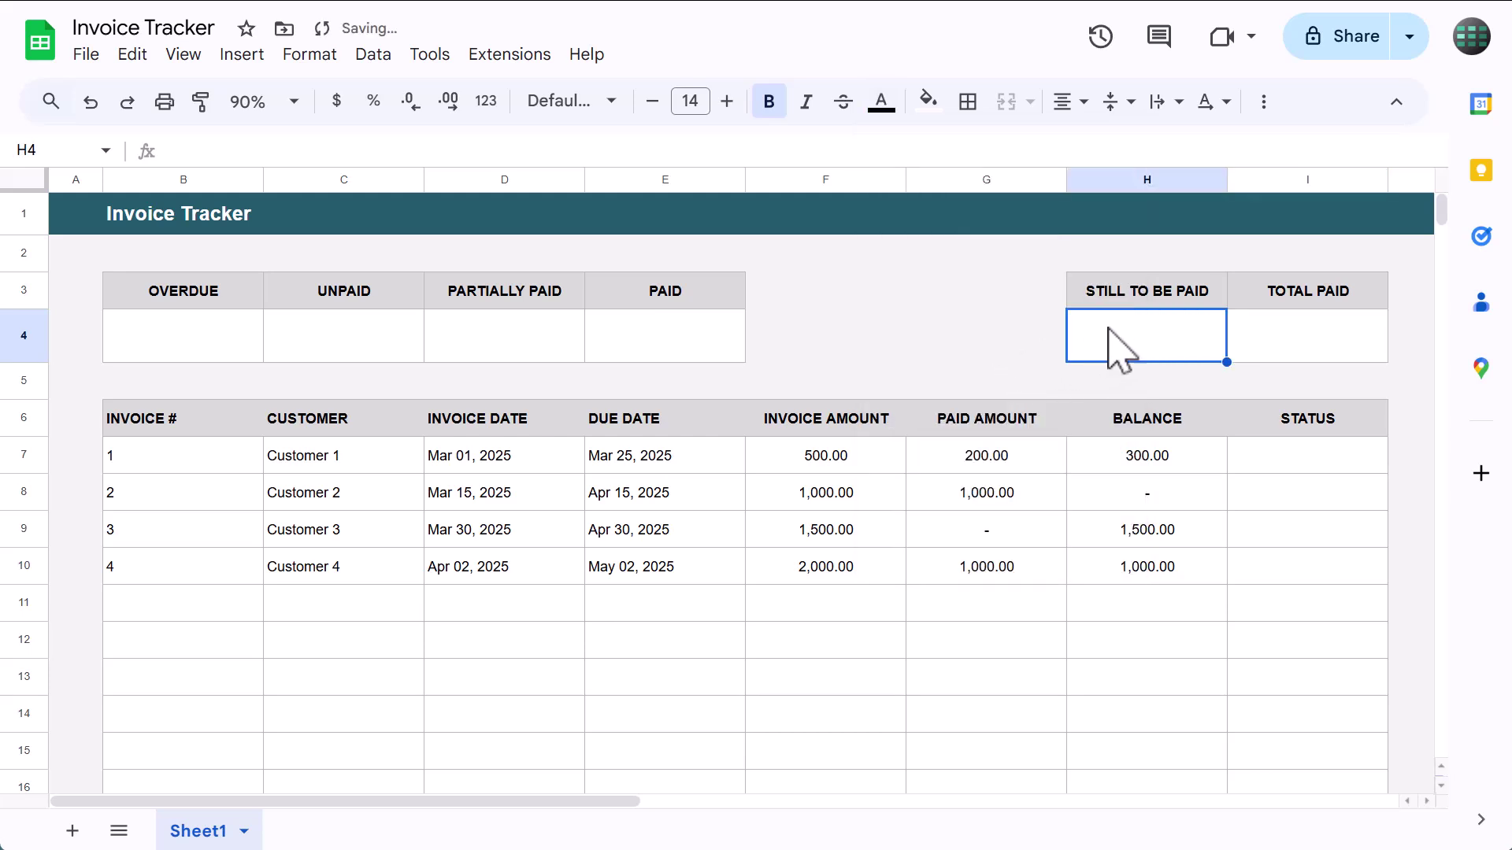
- Set the text colour of the Still To Be Paid value cell H4 to dark red 1
{"action": "left_click", "coordinate": [881, 103]}
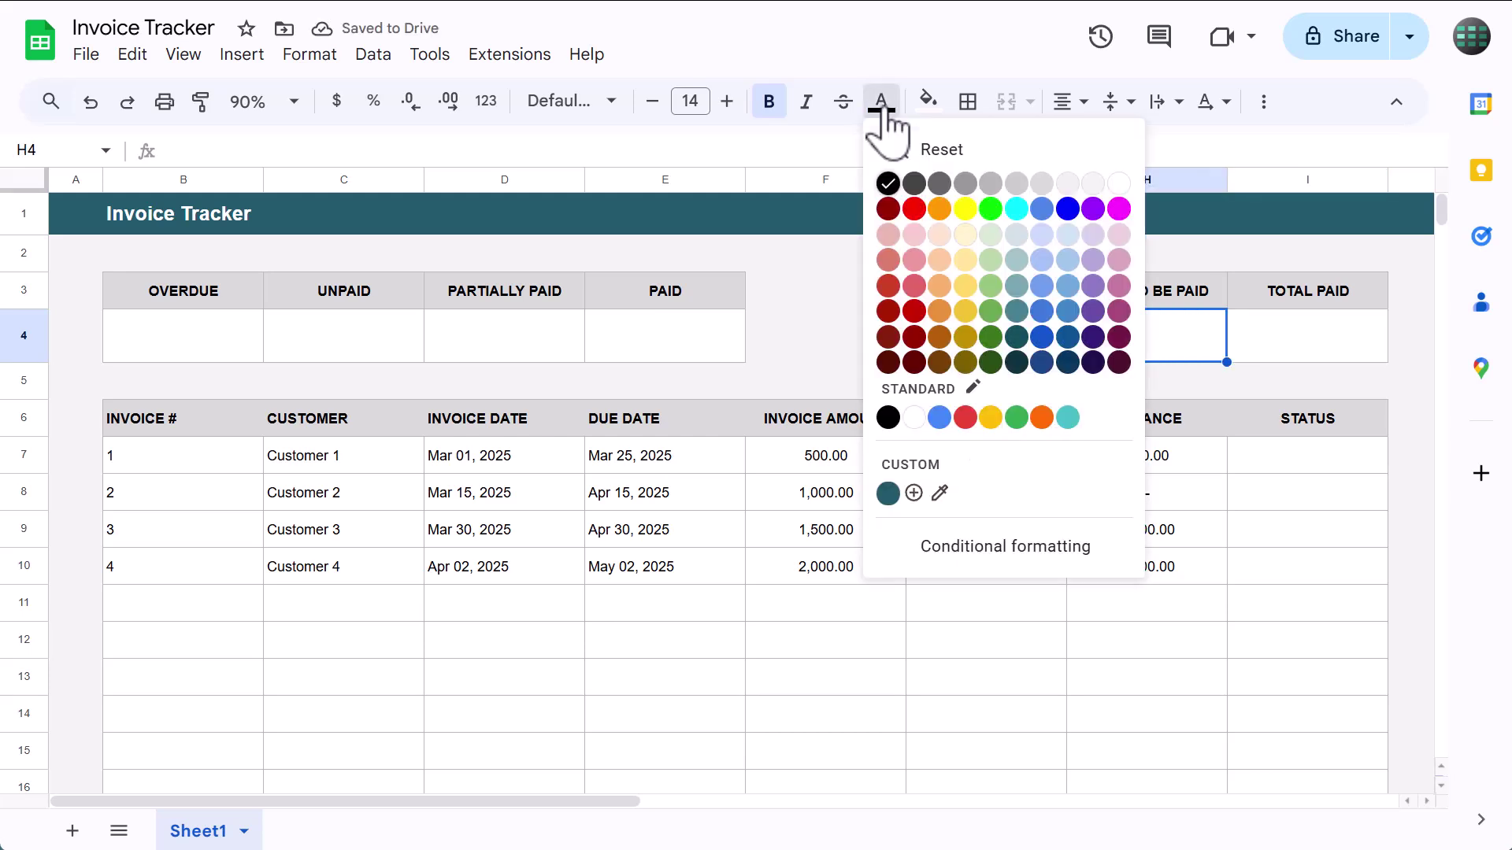
{"action": "left_click", "coordinate": [915, 311]}
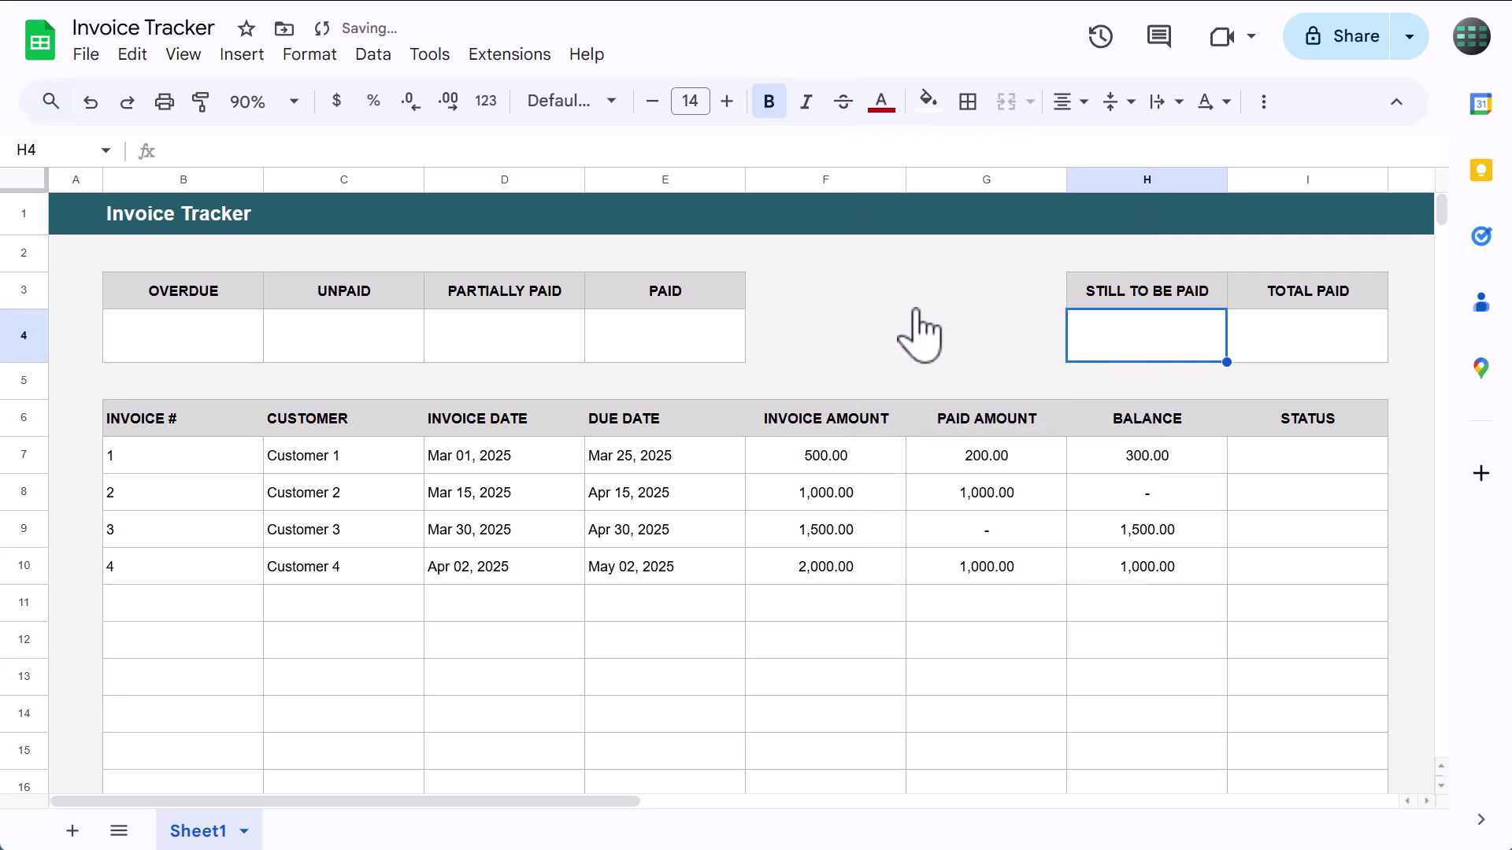
- Make the Balance cells H7:H990 bold and colour their text with the custom dark teal
{"action": "left_click", "coordinate": [68, 149]}
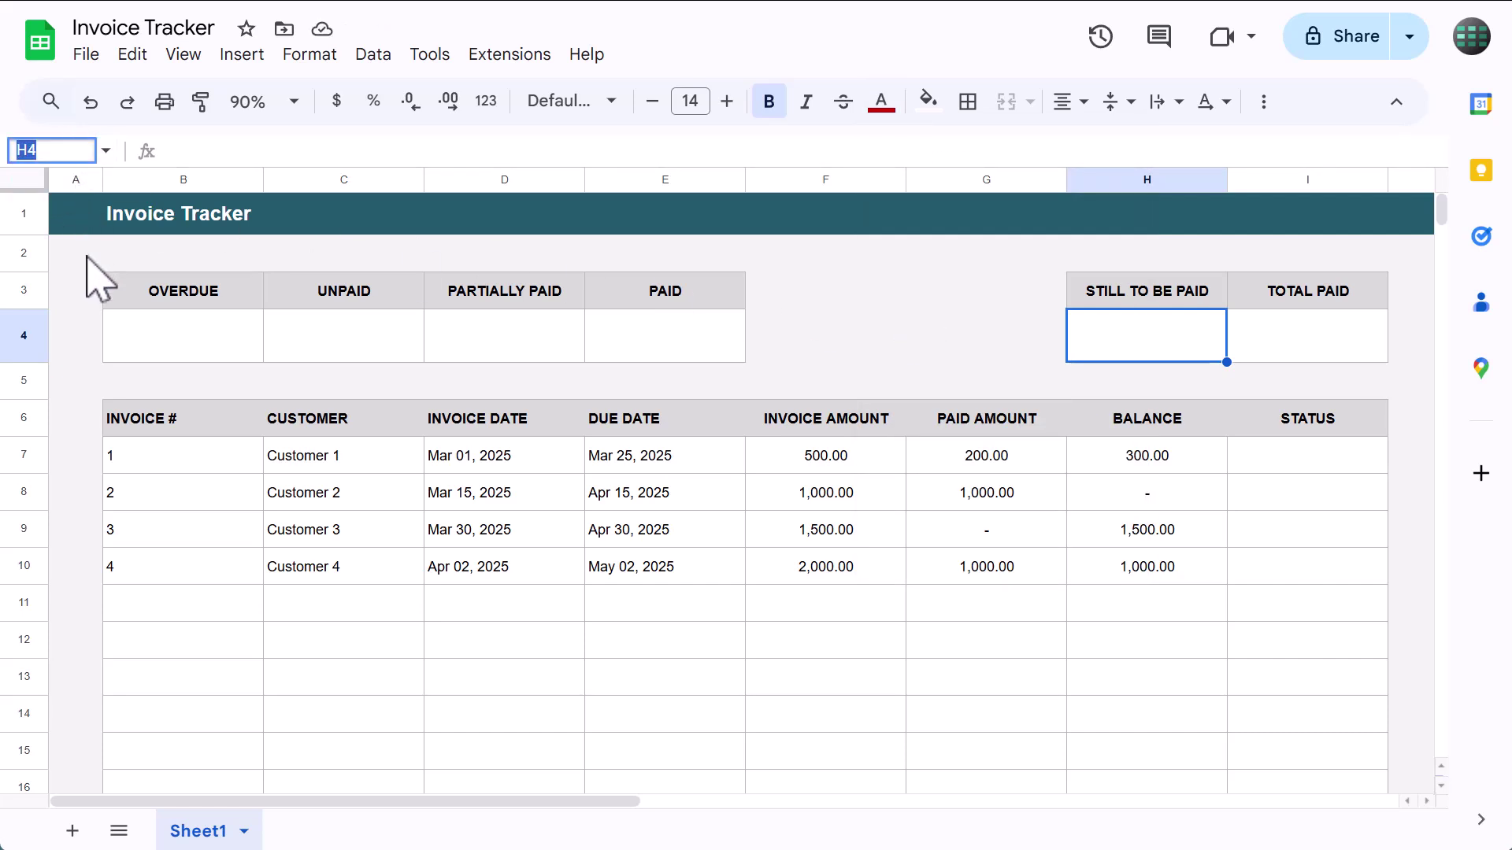
{"action": "type", "text": "H7:H990"}
{"action": "key", "text": "Return"}
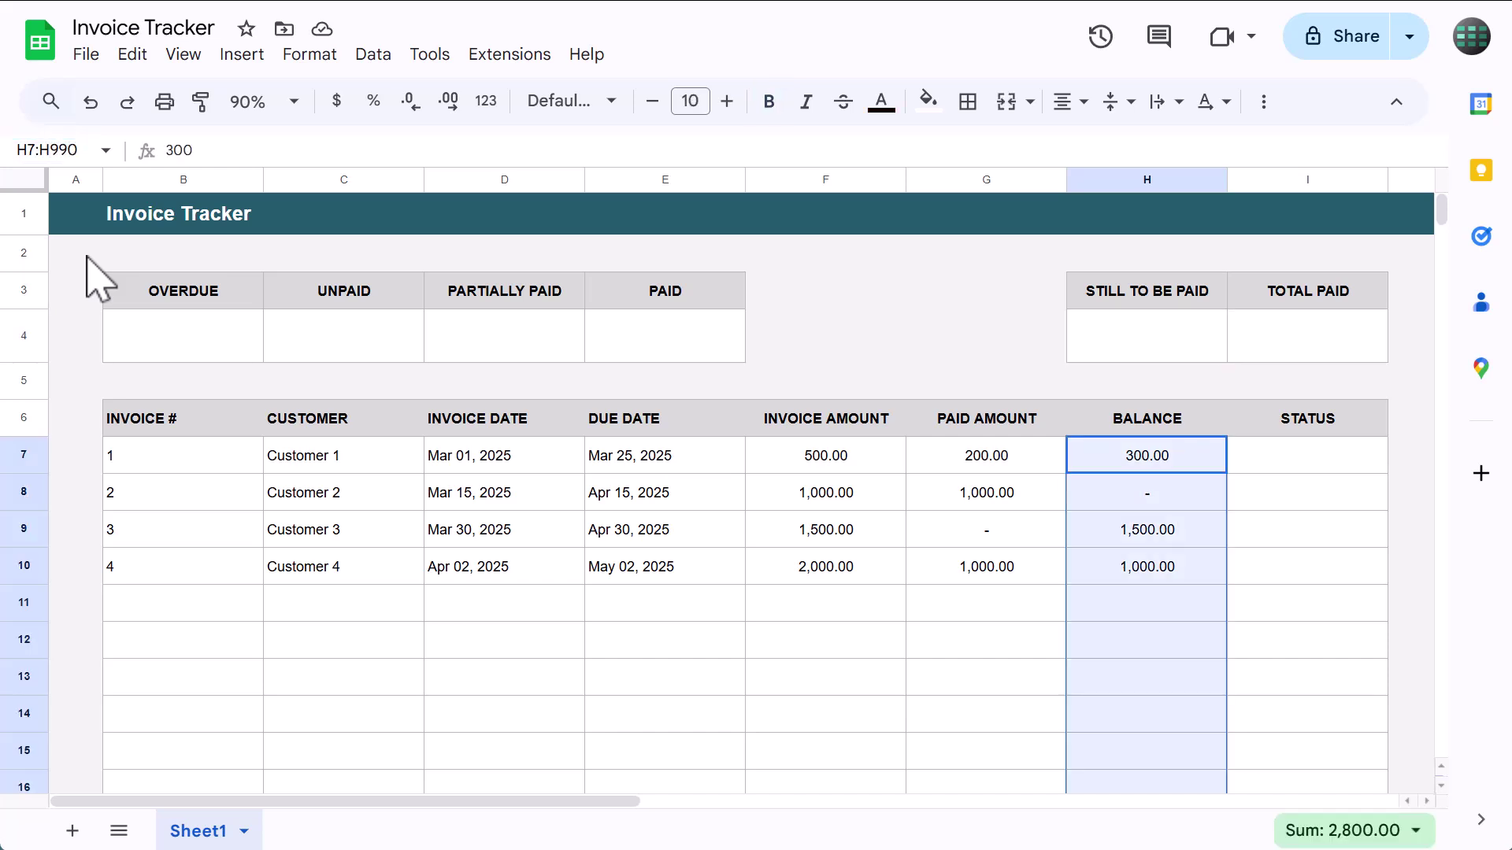
{"action": "left_click", "coordinate": [769, 102]}
{"action": "left_click", "coordinate": [881, 102]}
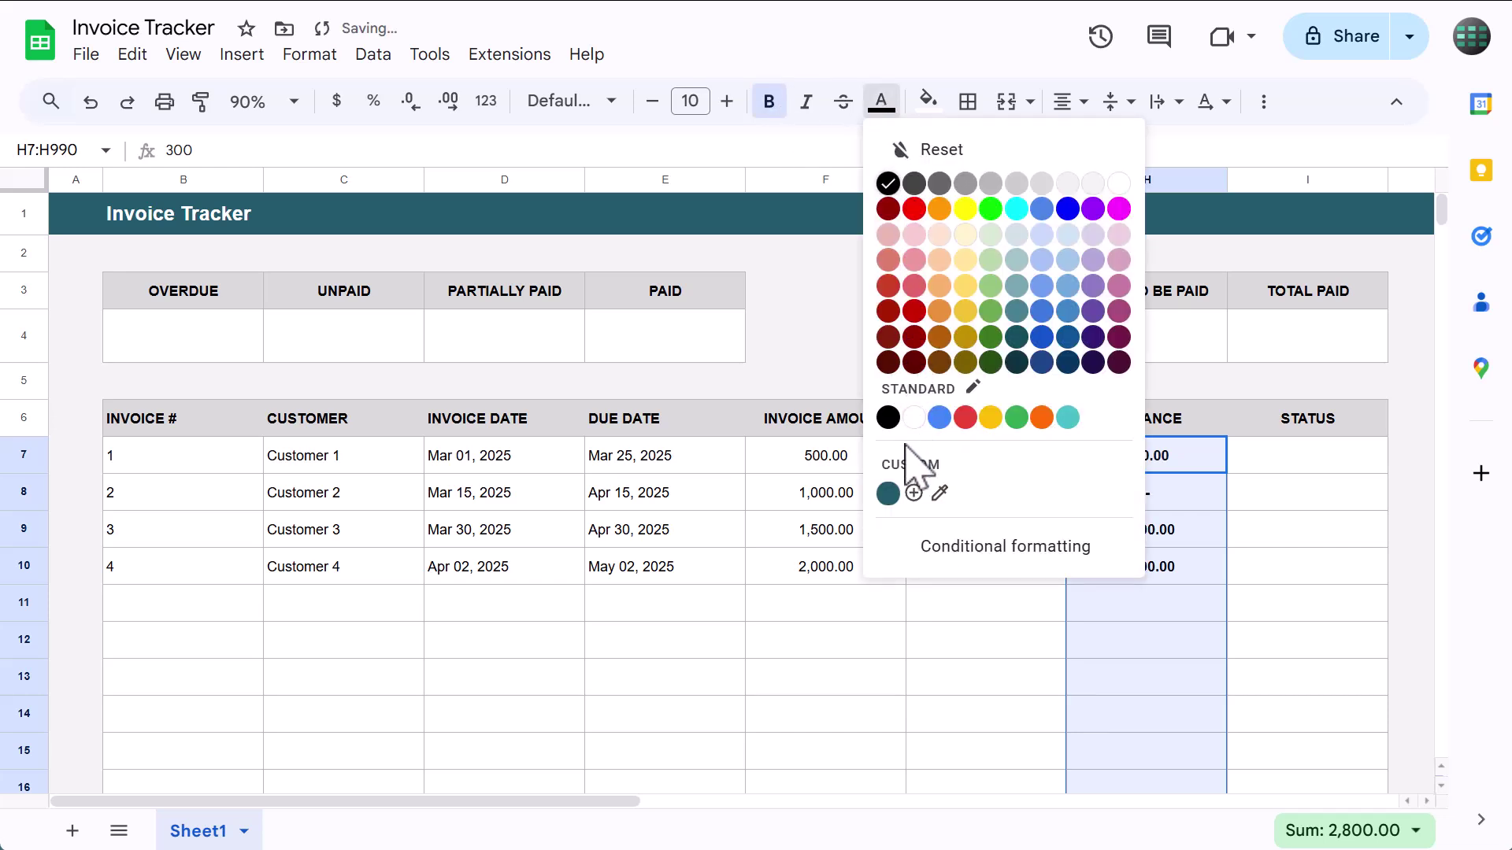
{"action": "left_click", "coordinate": [888, 494]}
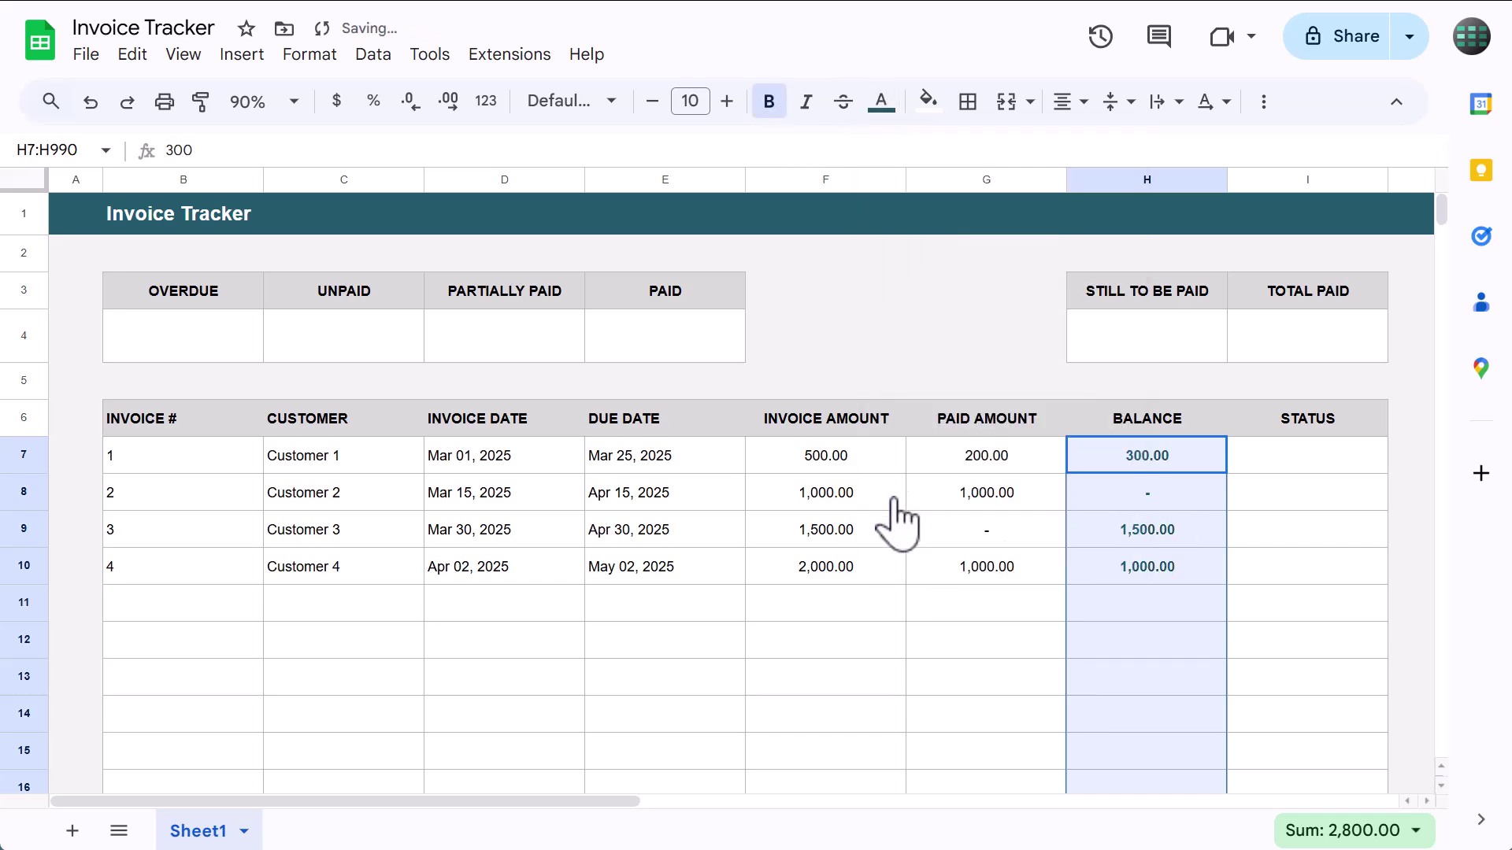
{"action": "left_click", "coordinate": [937, 335]}
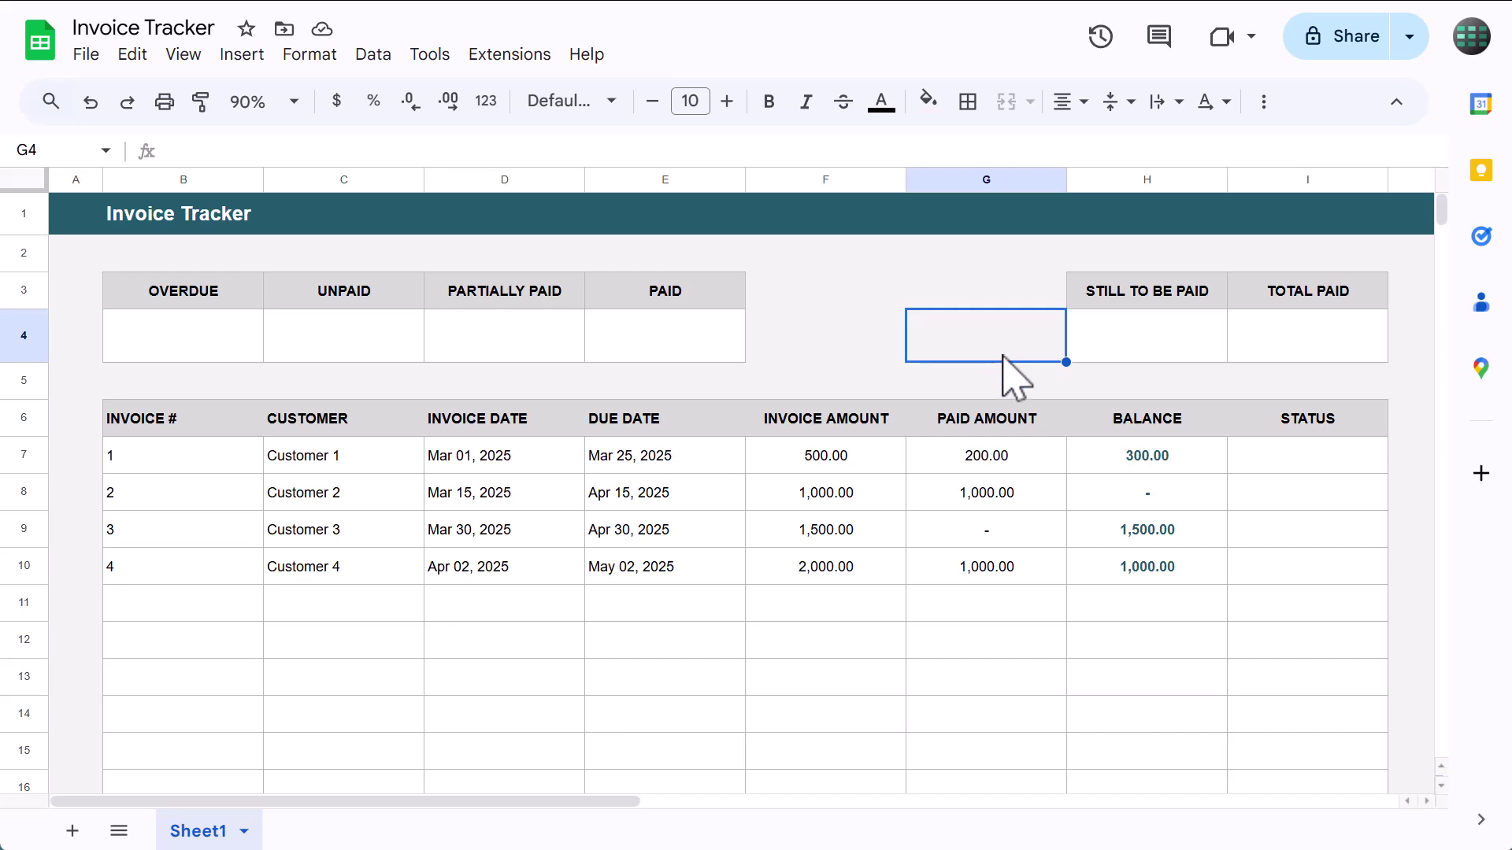
- Replace the first invoice's Balance in H7 with the formula =F7-G7, and reopen that formula in the cell
{"action": "left_click", "coordinate": [1119, 461]}
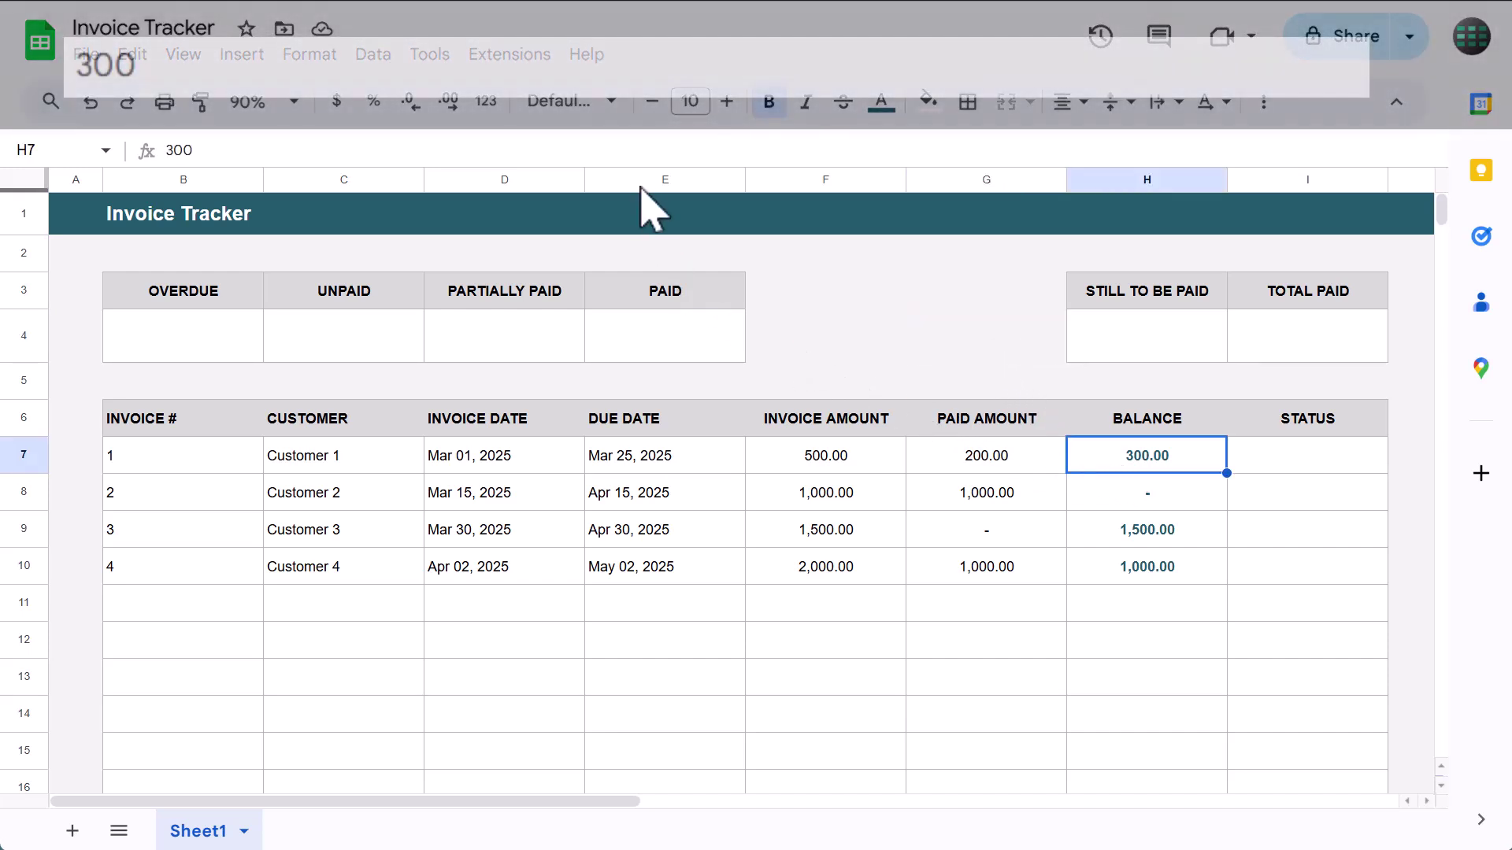
{"action": "left_click", "coordinate": [665, 148]}
{"action": "key", "text": "BackSpace"}
{"action": "key", "text": "BackSpace"}
{"action": "key", "text": "BackSpace"}
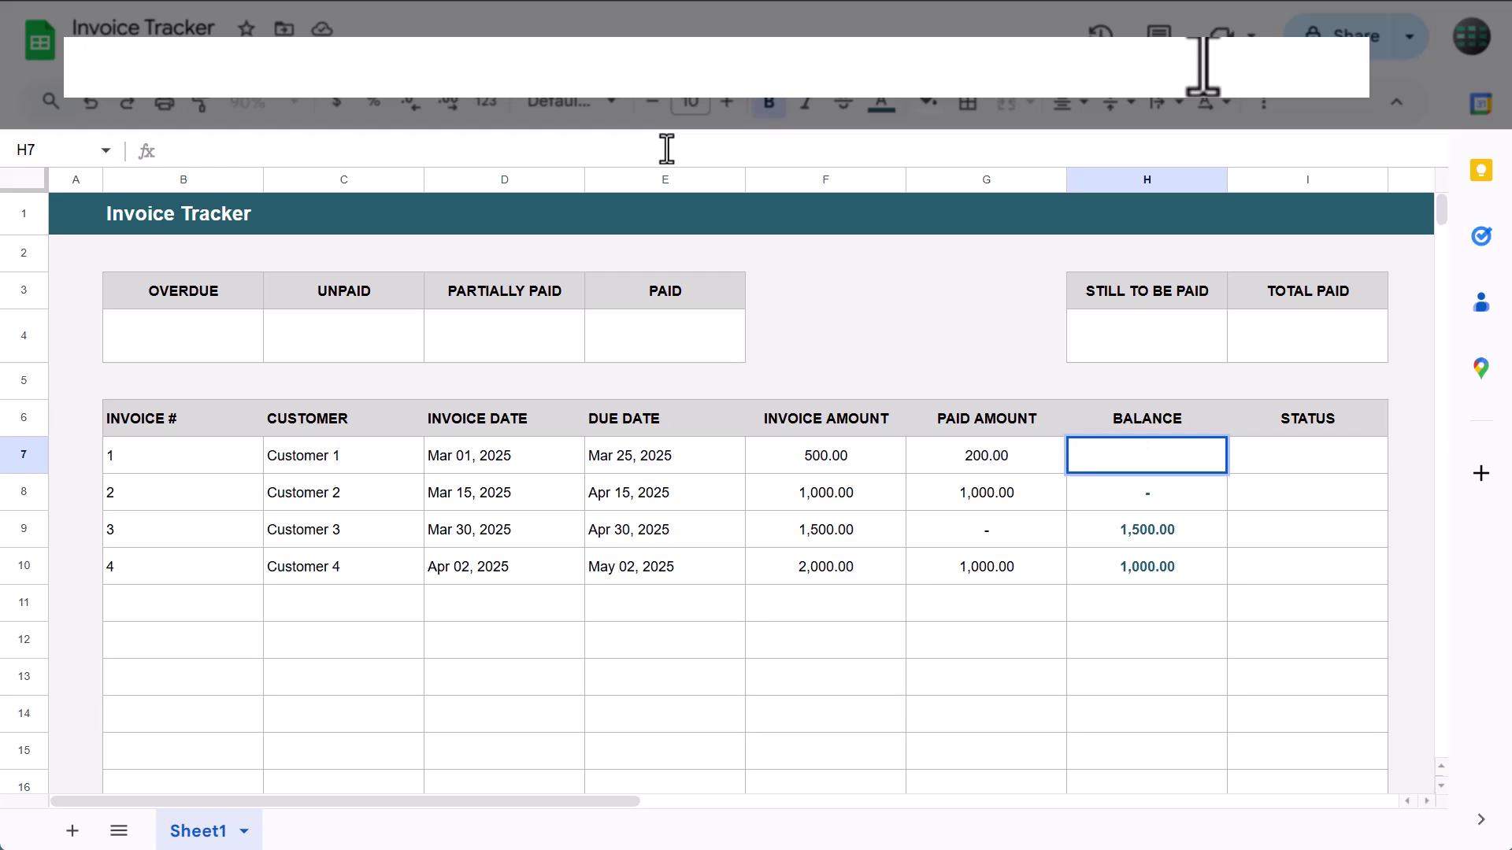
{"action": "type", "text": "=F"}
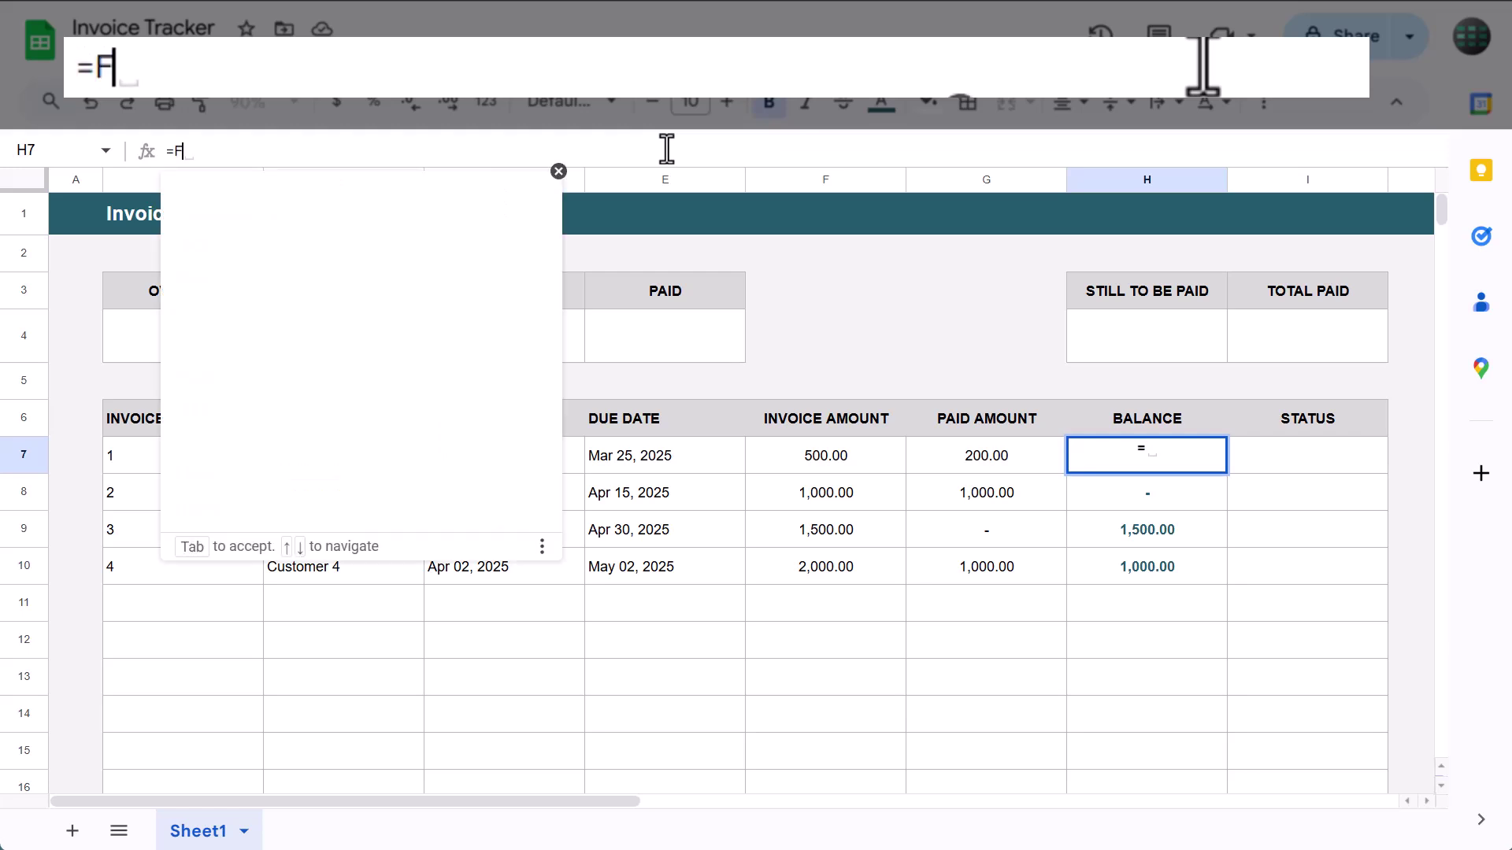
{"action": "type", "text": "7-G7"}
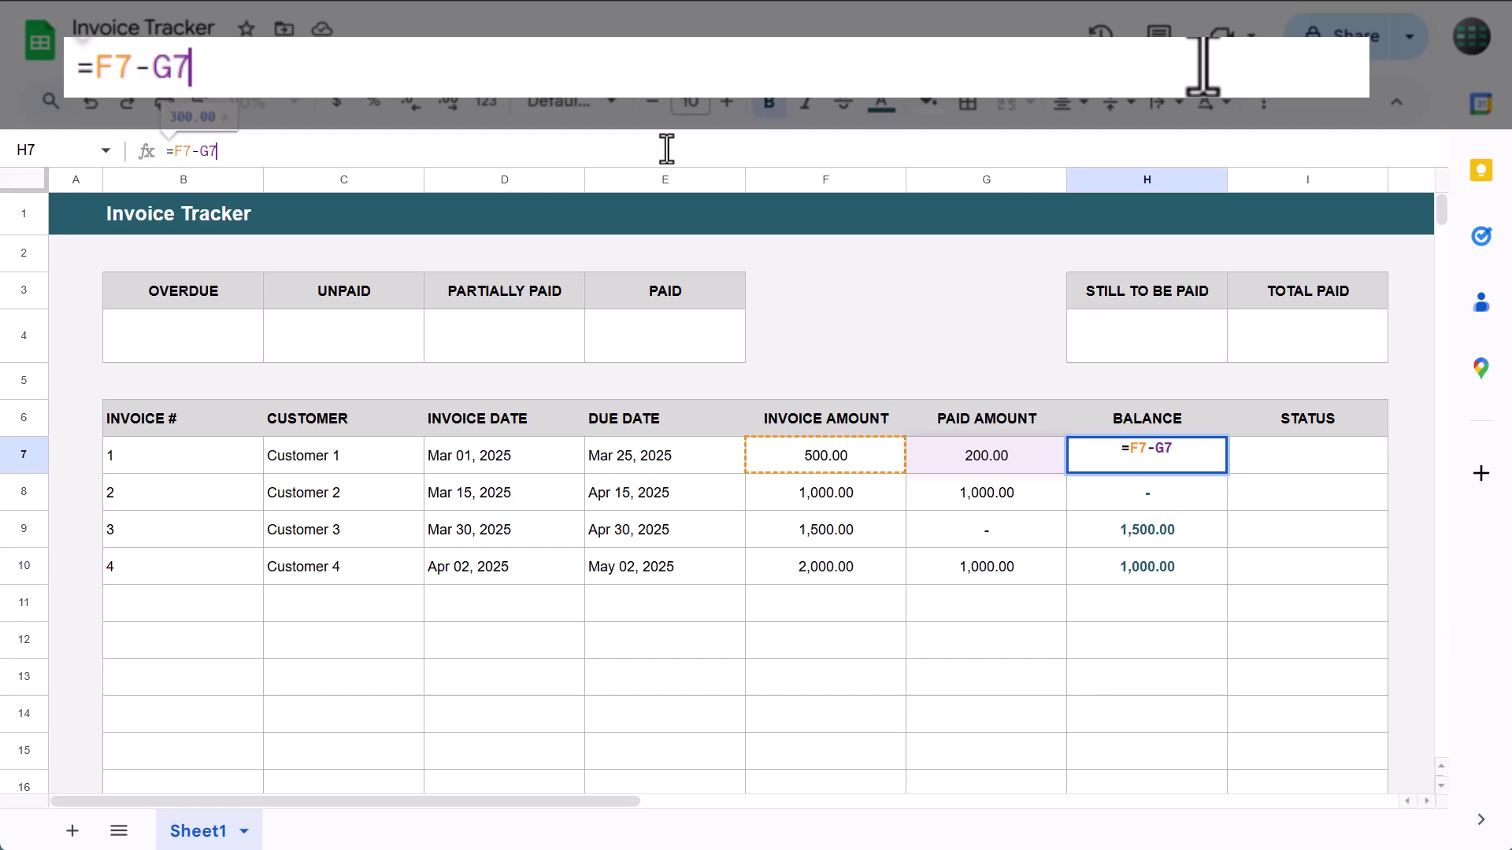
{"action": "key", "text": "Return"}
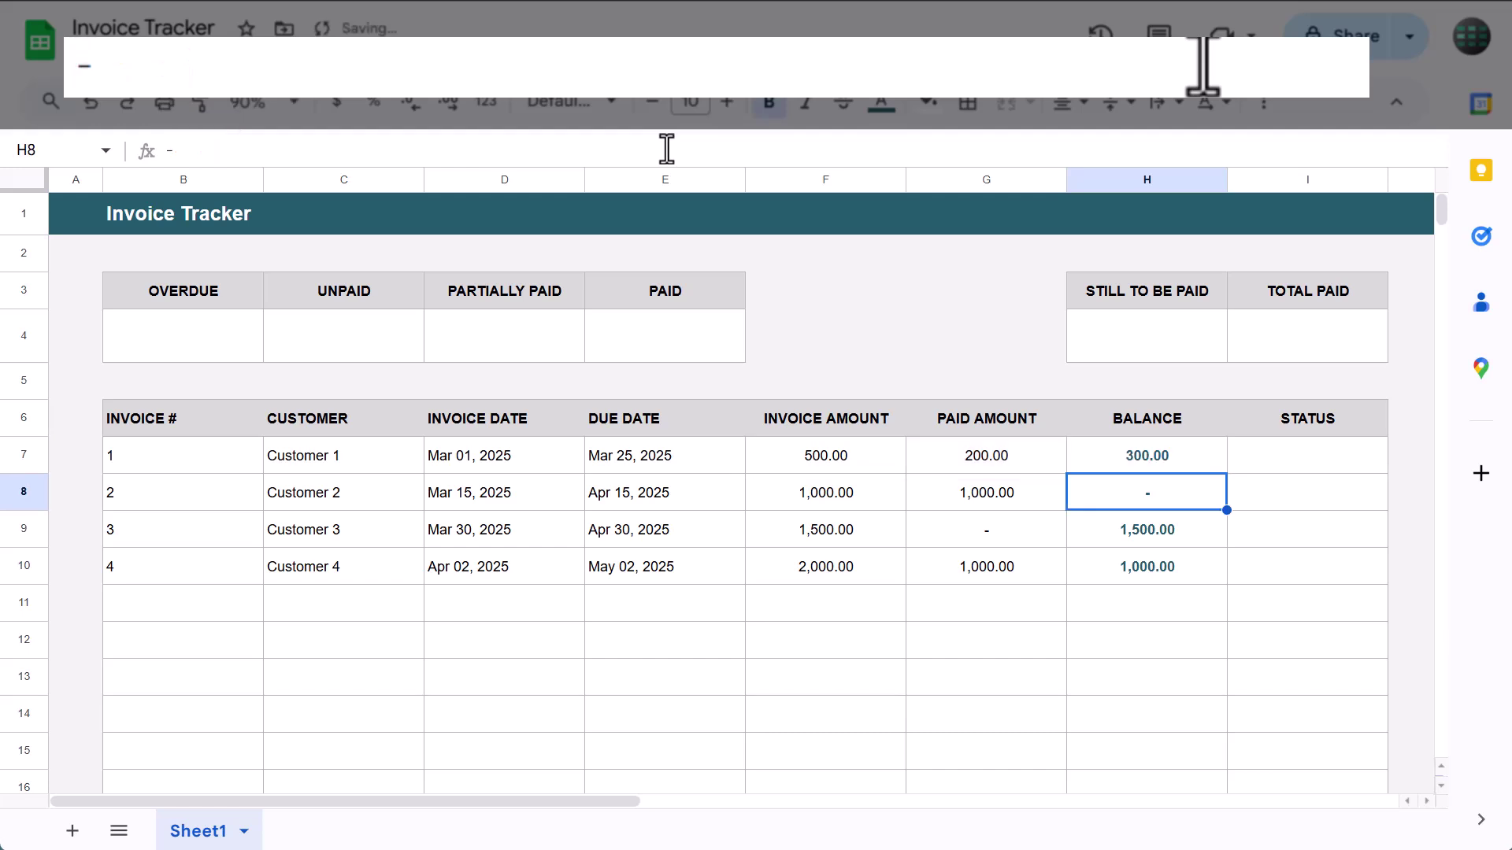
{"action": "left_click", "coordinate": [1211, 460]}
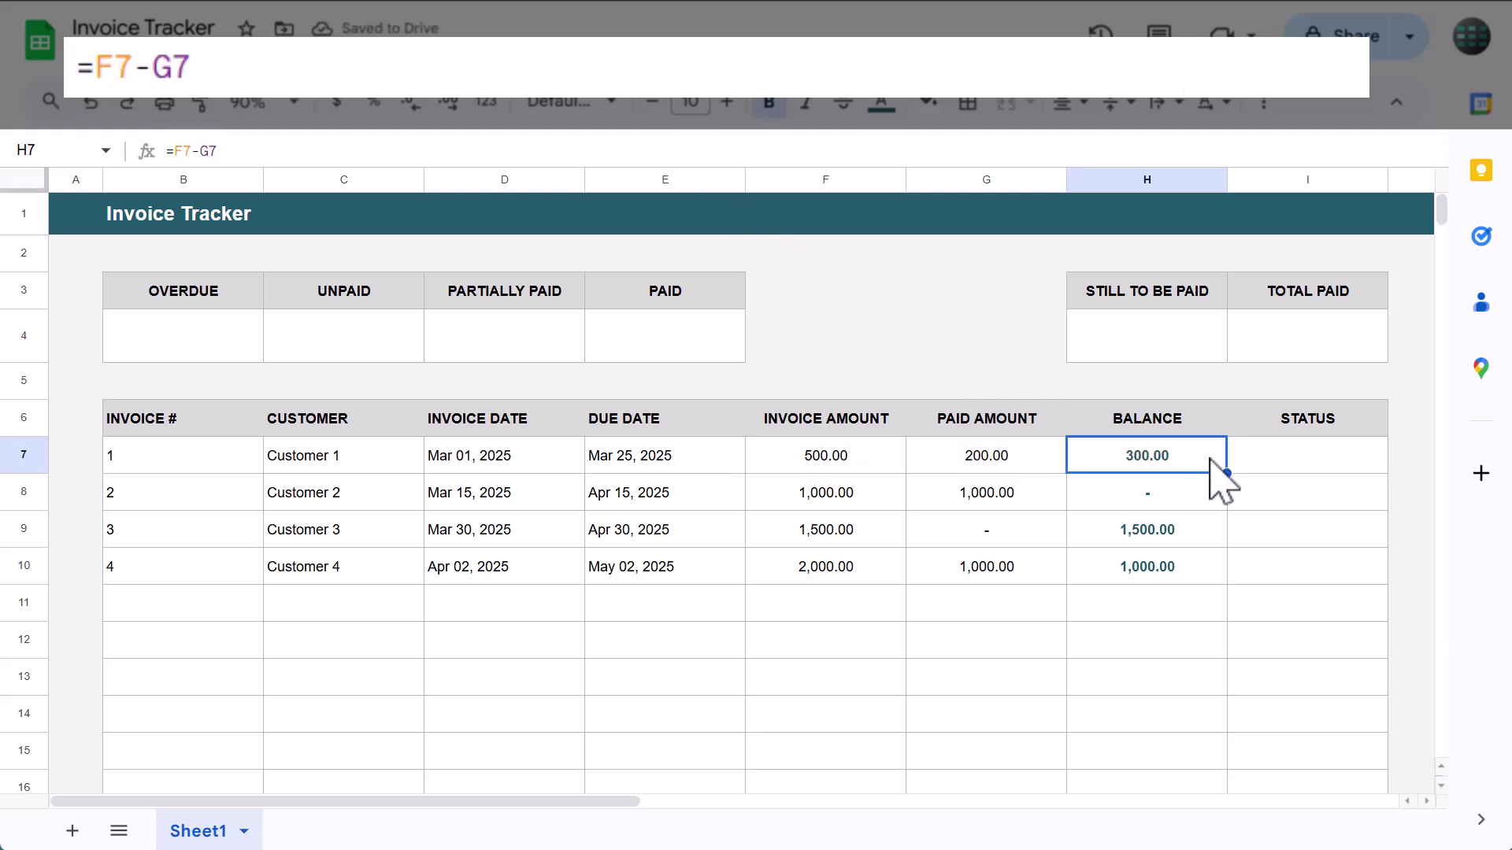
{"action": "left_click", "coordinate": [1059, 151]}
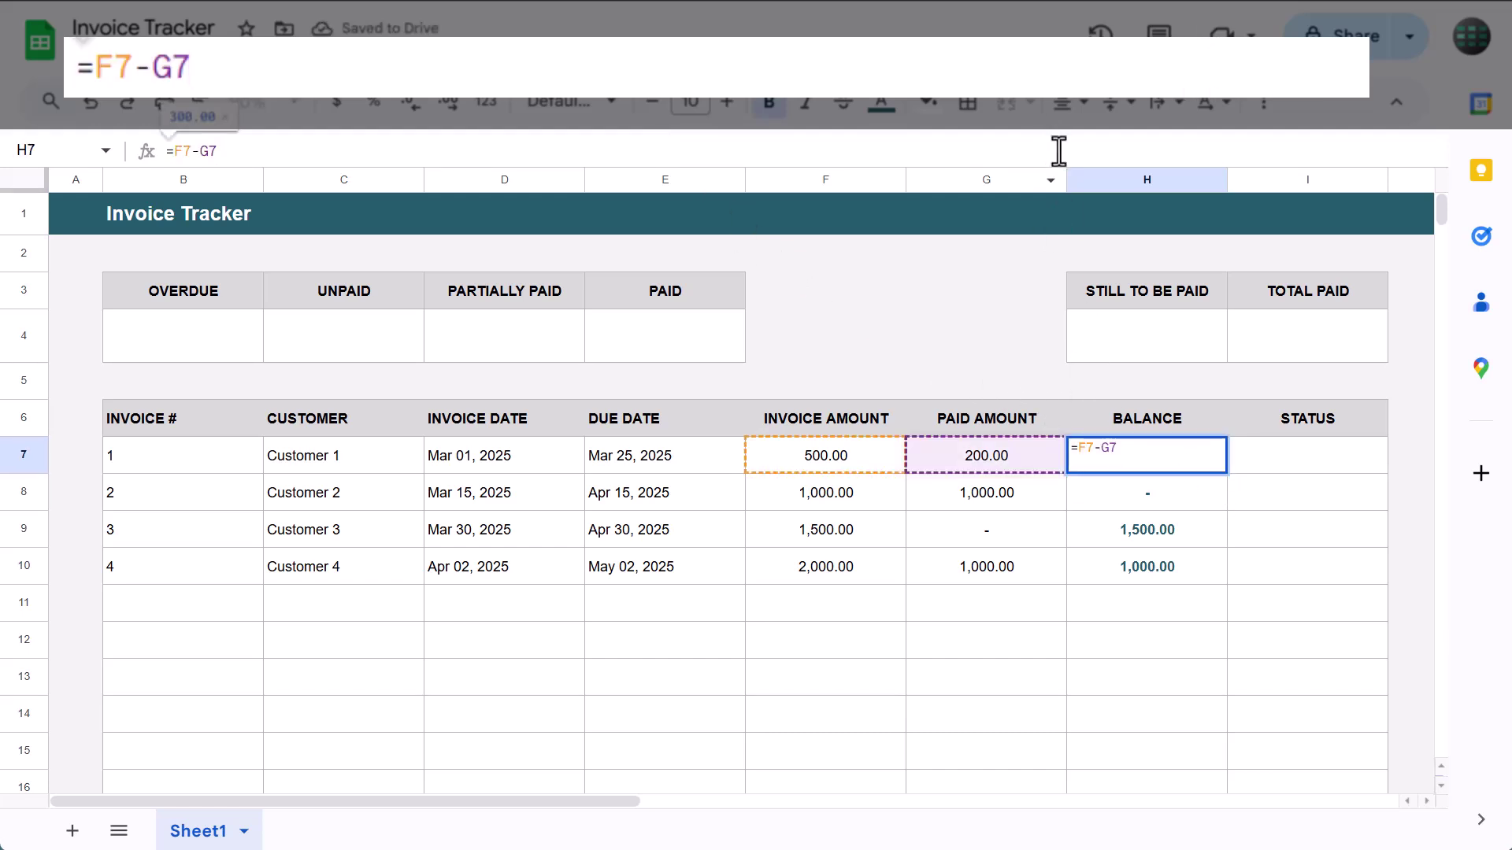
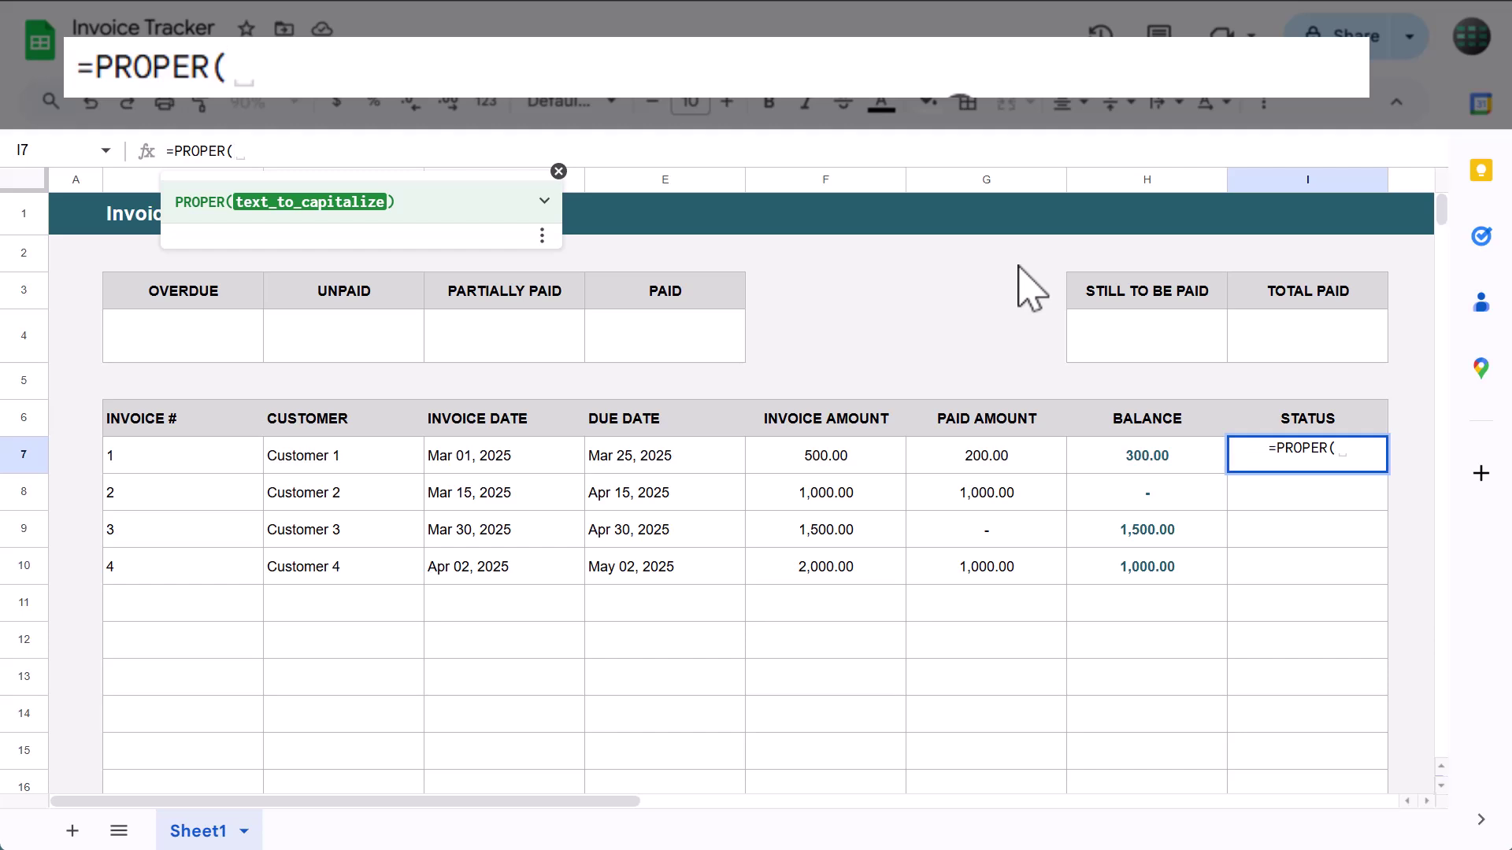
- Nest an IFS function inside PROPER in Status cell I7, with the first condition F7=0 returning "-"
{"action": "type", "text": "ifs("}
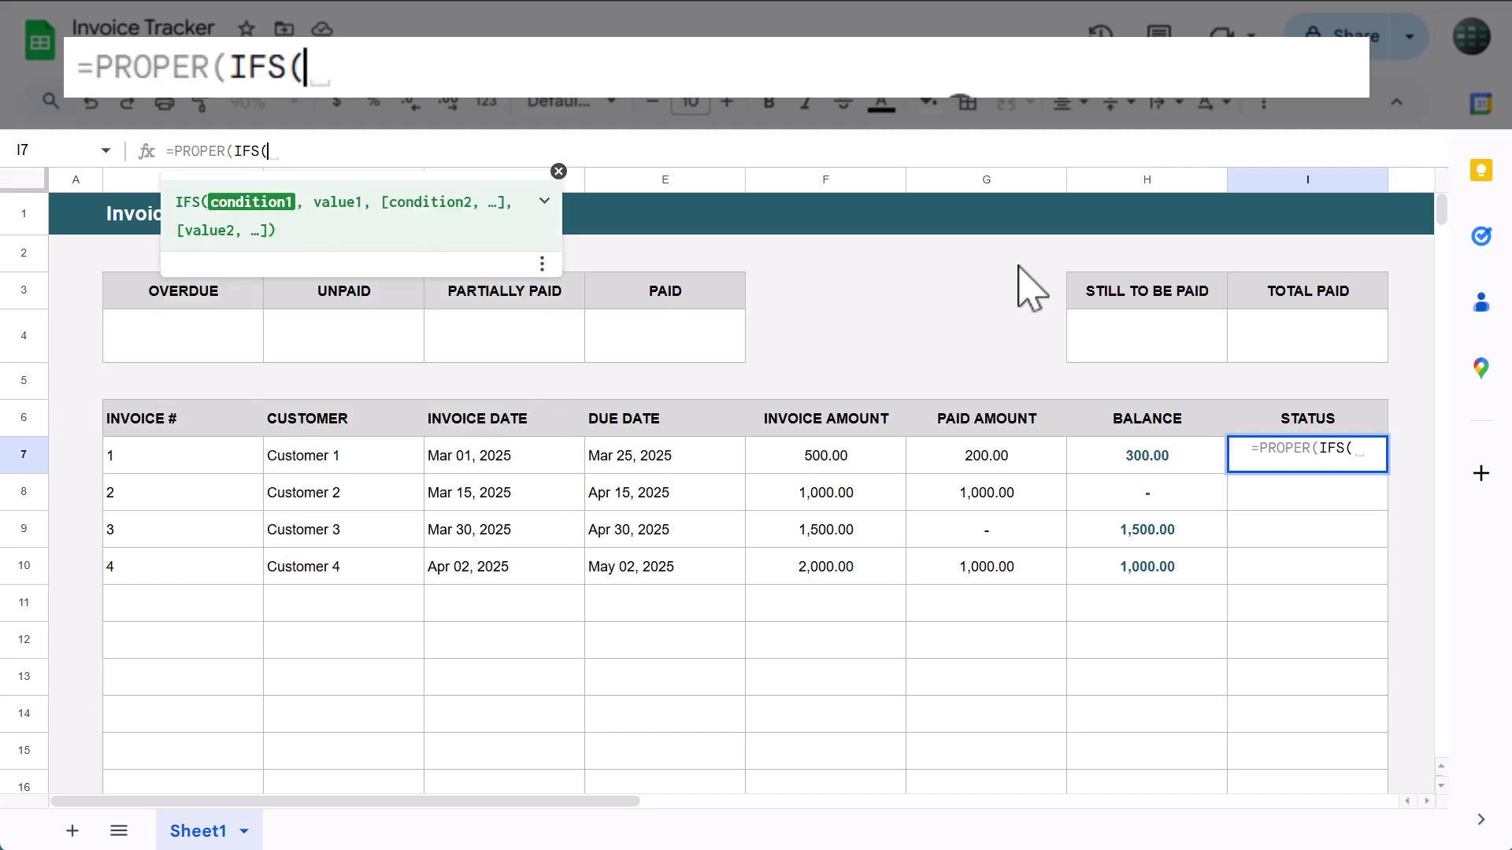
{"action": "type", "text": "F"}
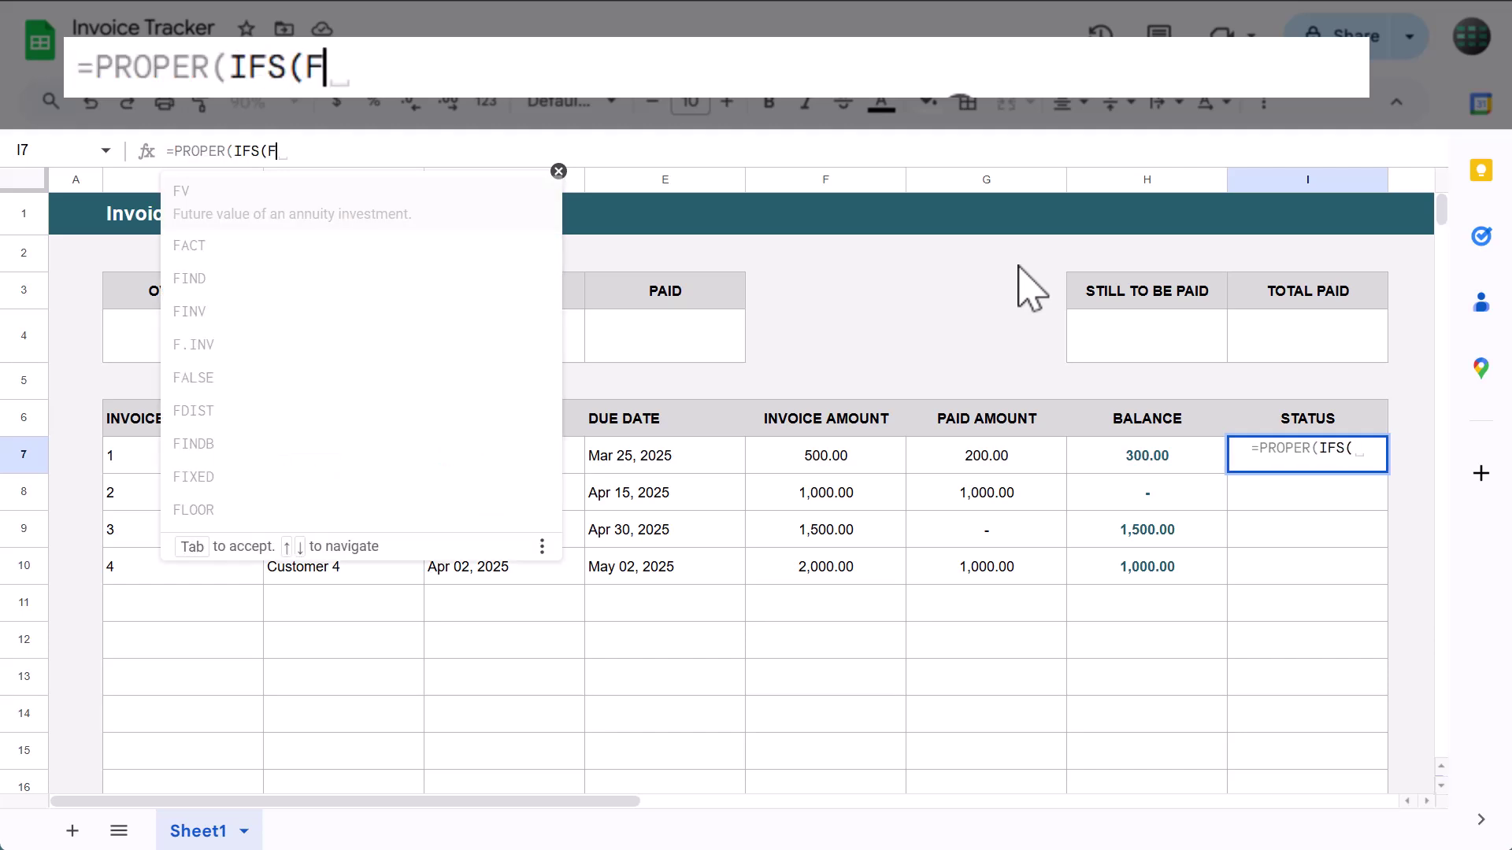
{"action": "type", "text": "7="}
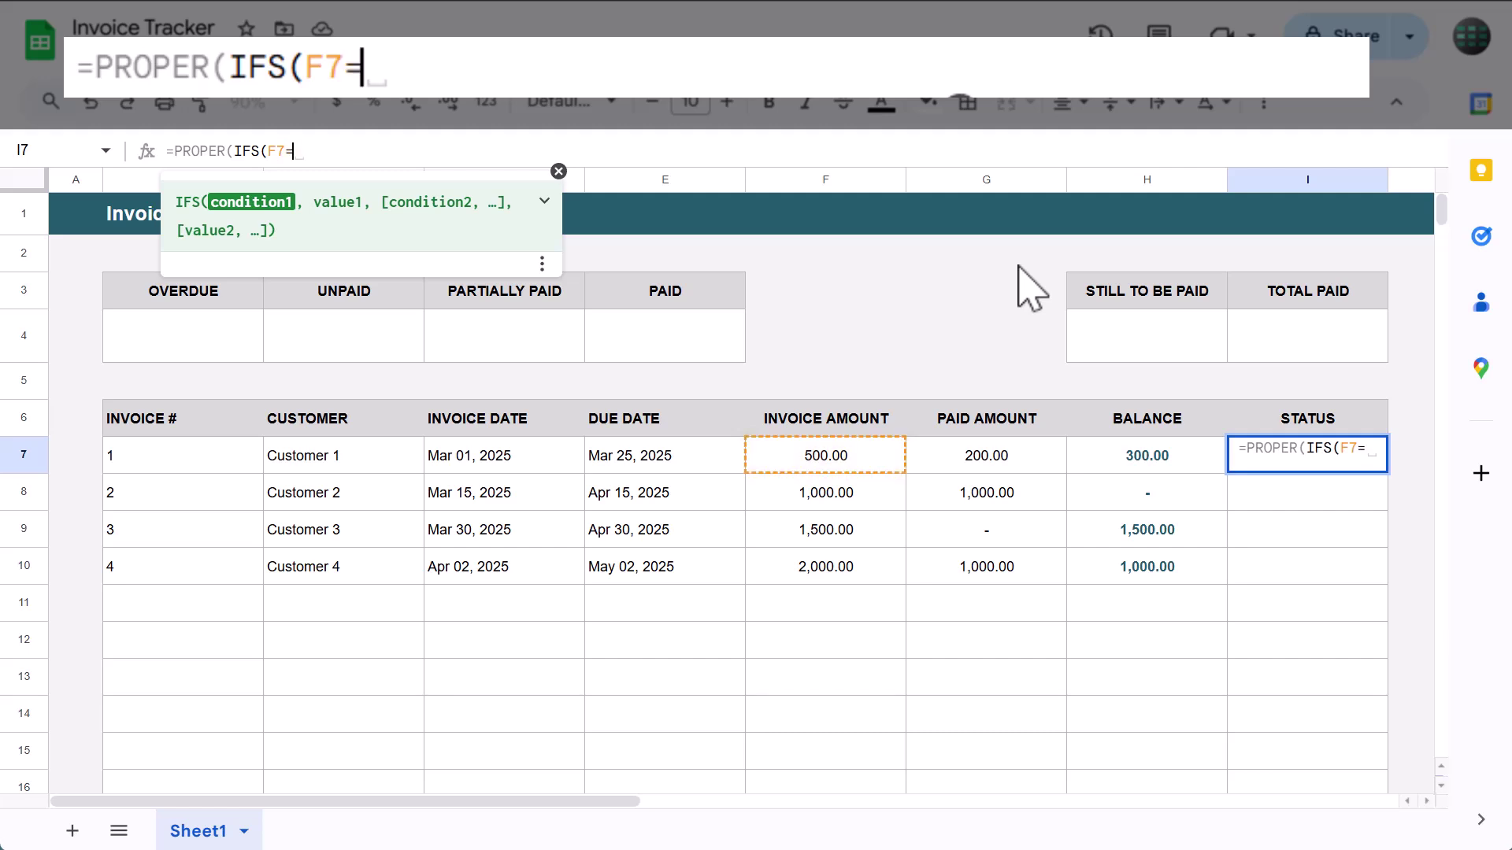
{"action": "type", "text": "0, "}
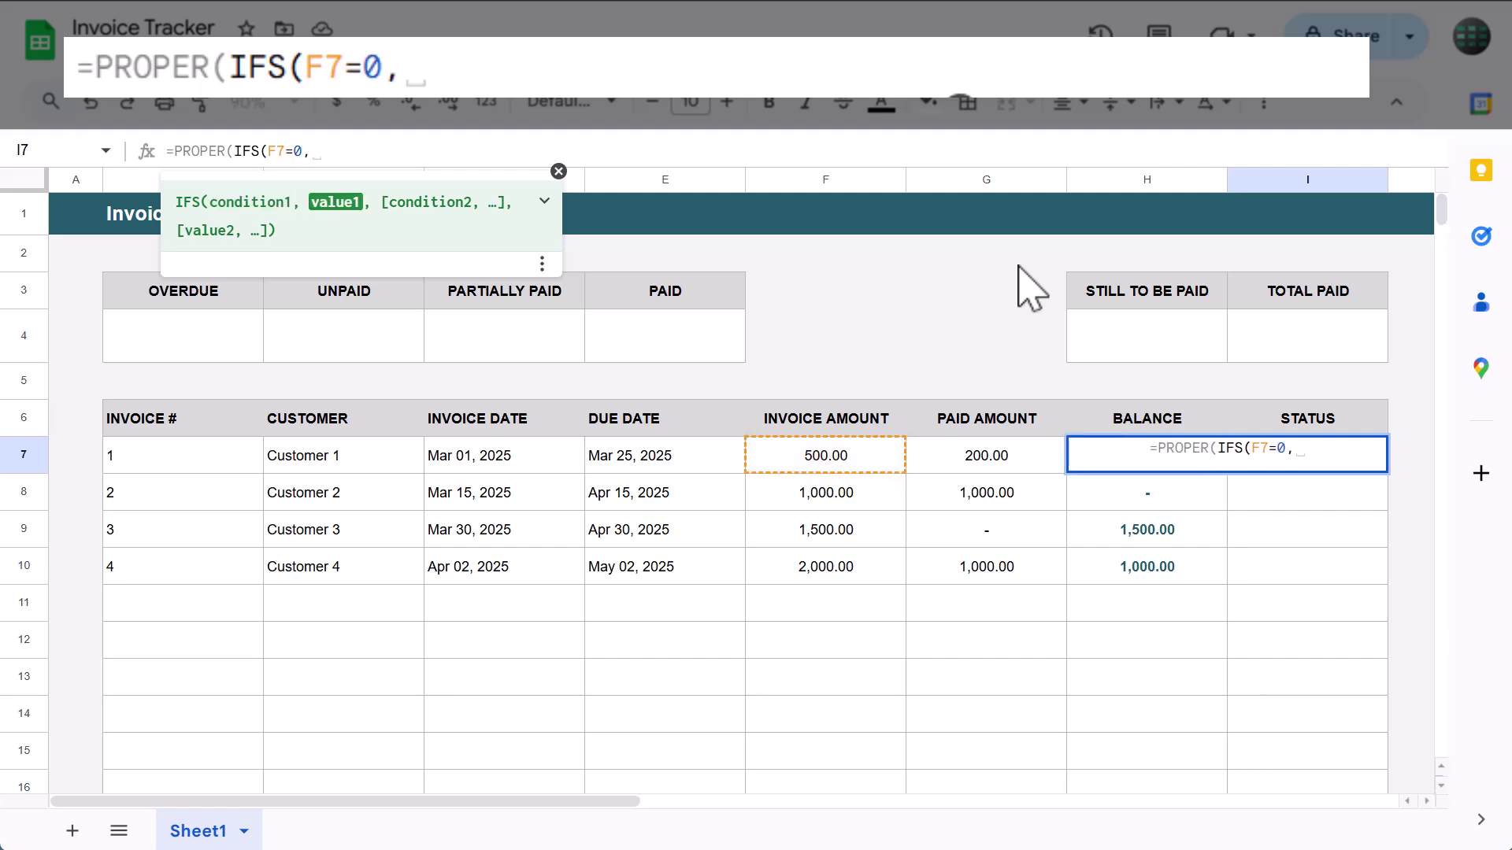
{"action": "type", "text": "\"-\""}
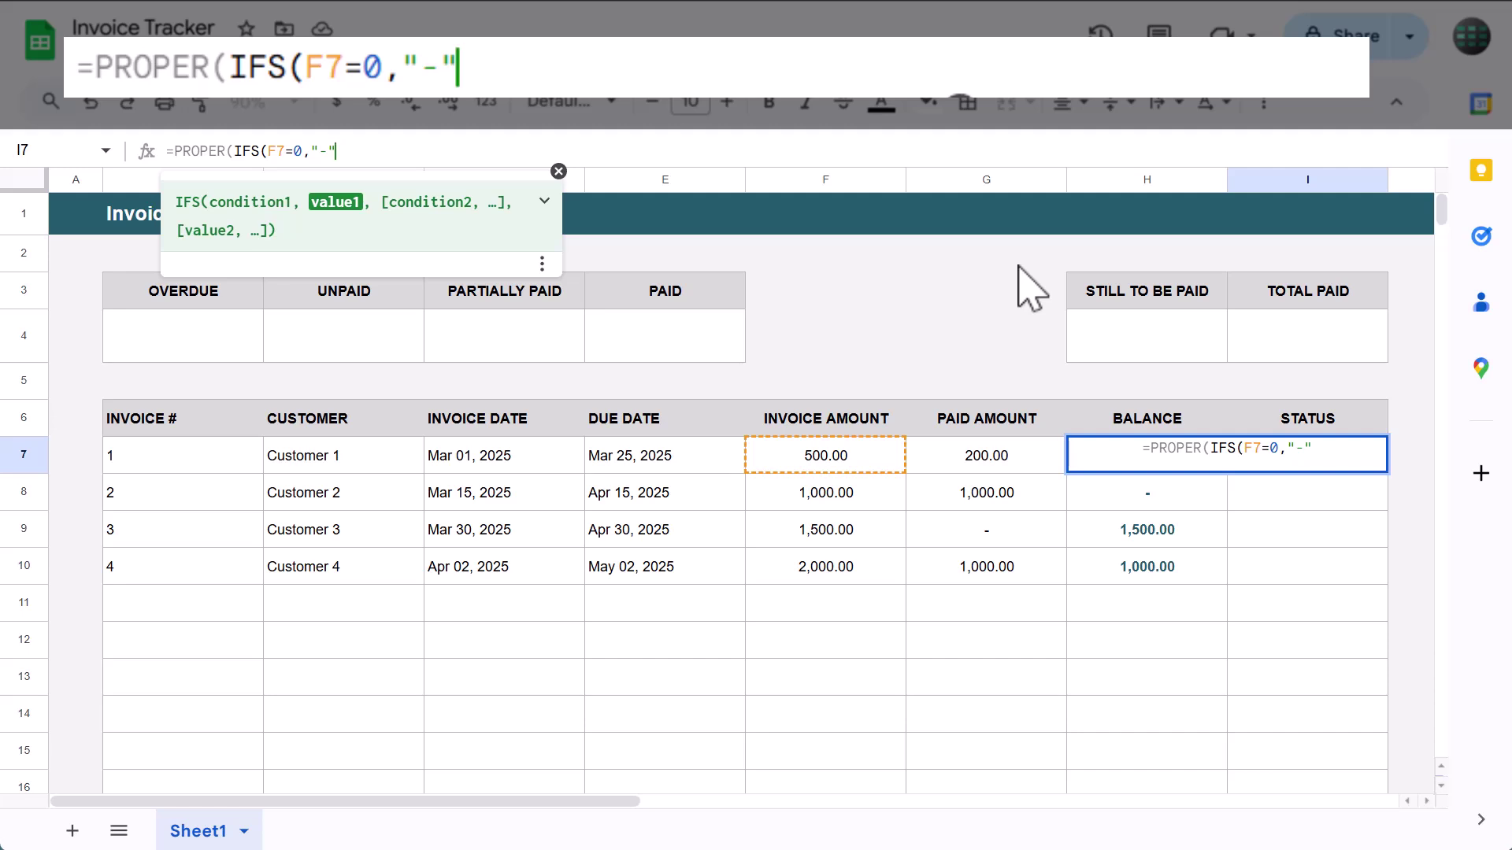
{"action": "type", "text": ", "}
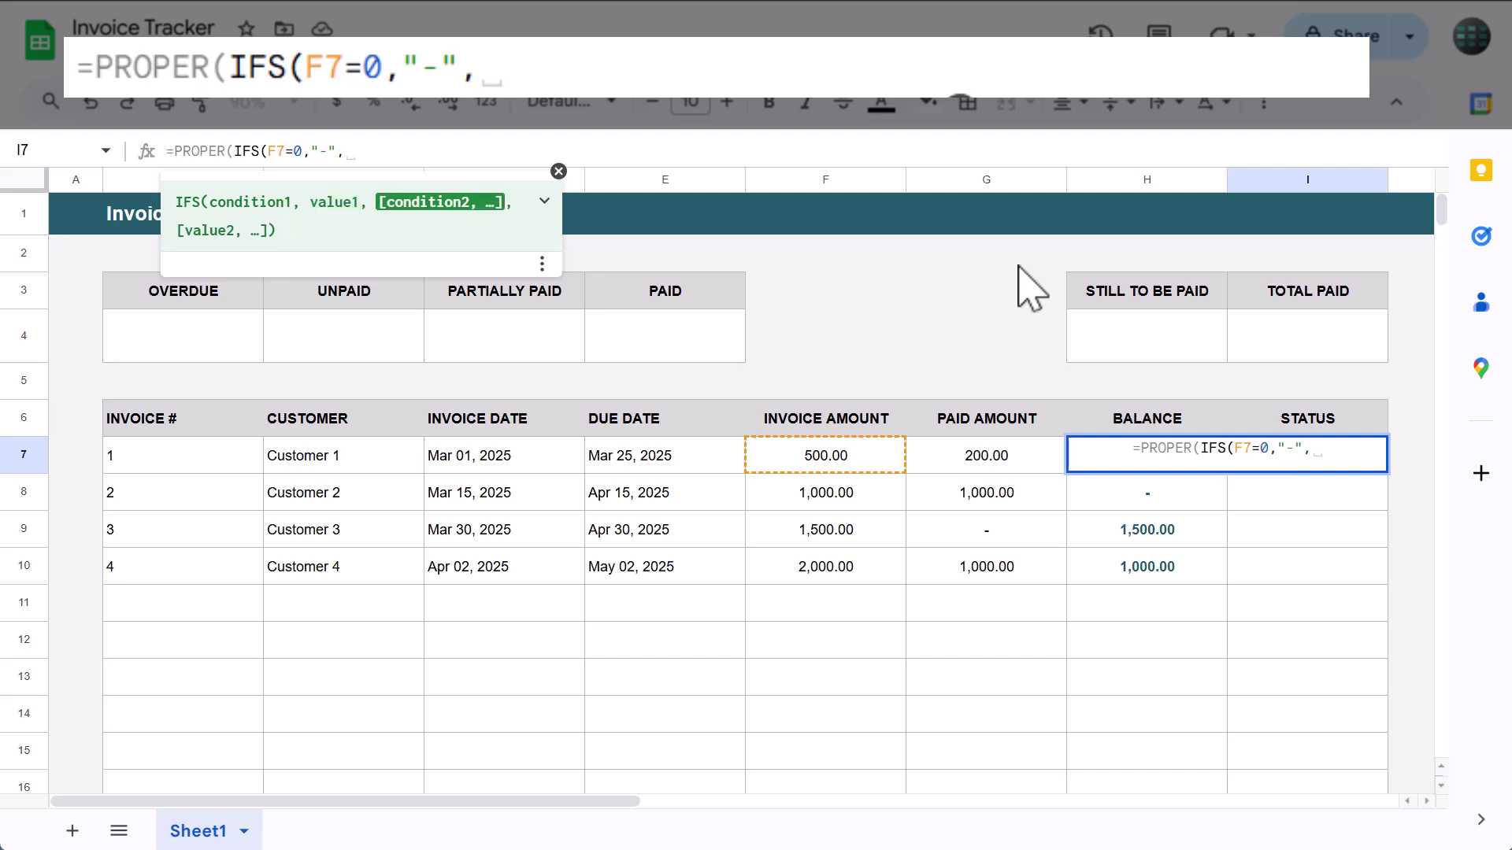
- Add the condition H7<=0 returning the Paid label $E$3 to the IFS formula in I7
{"action": "type", "text": "H7<"}
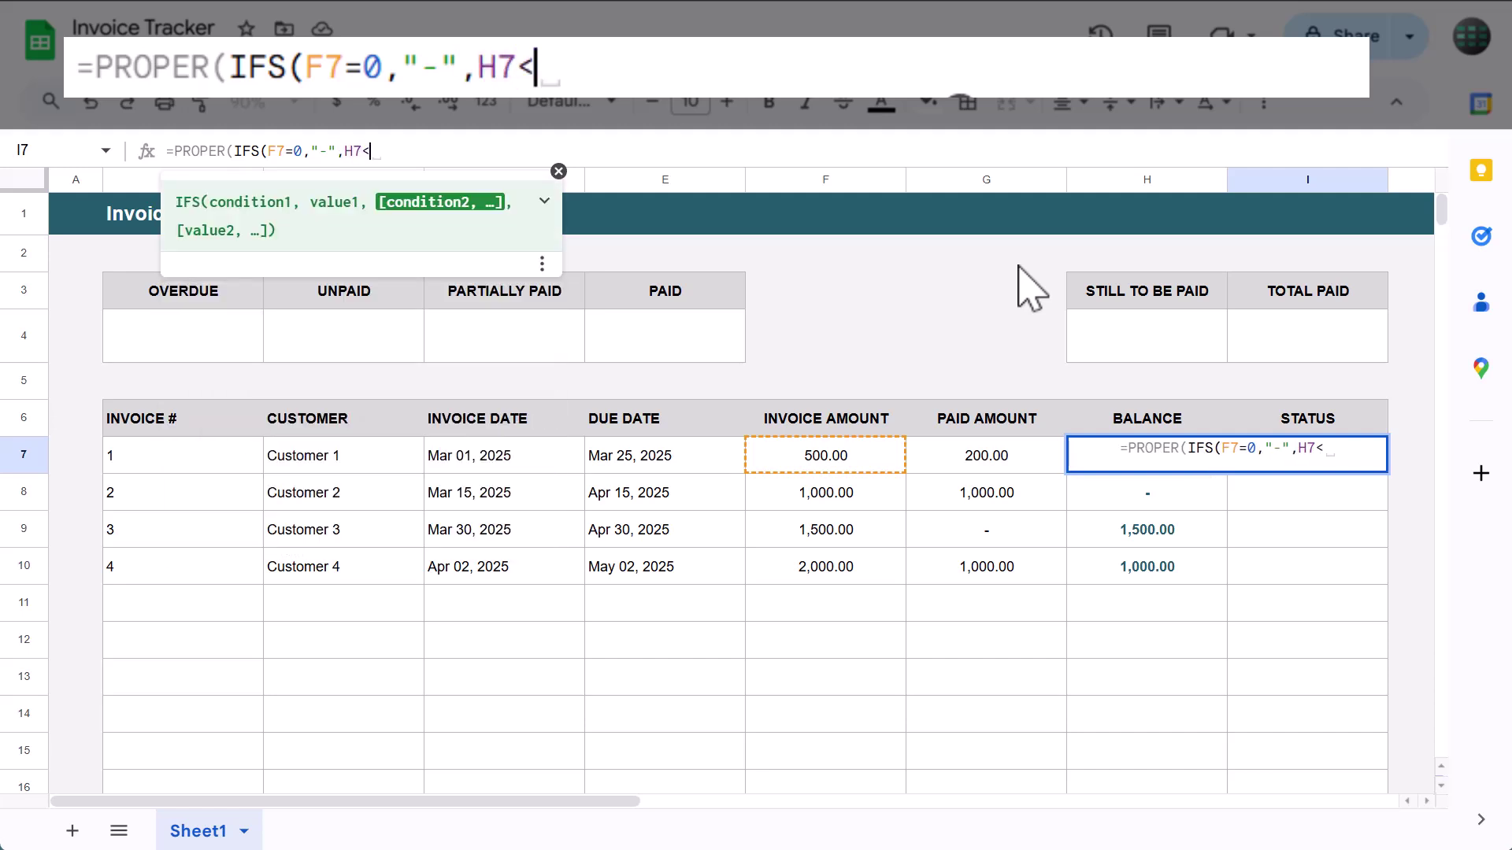
{"action": "type", "text": "=0"}
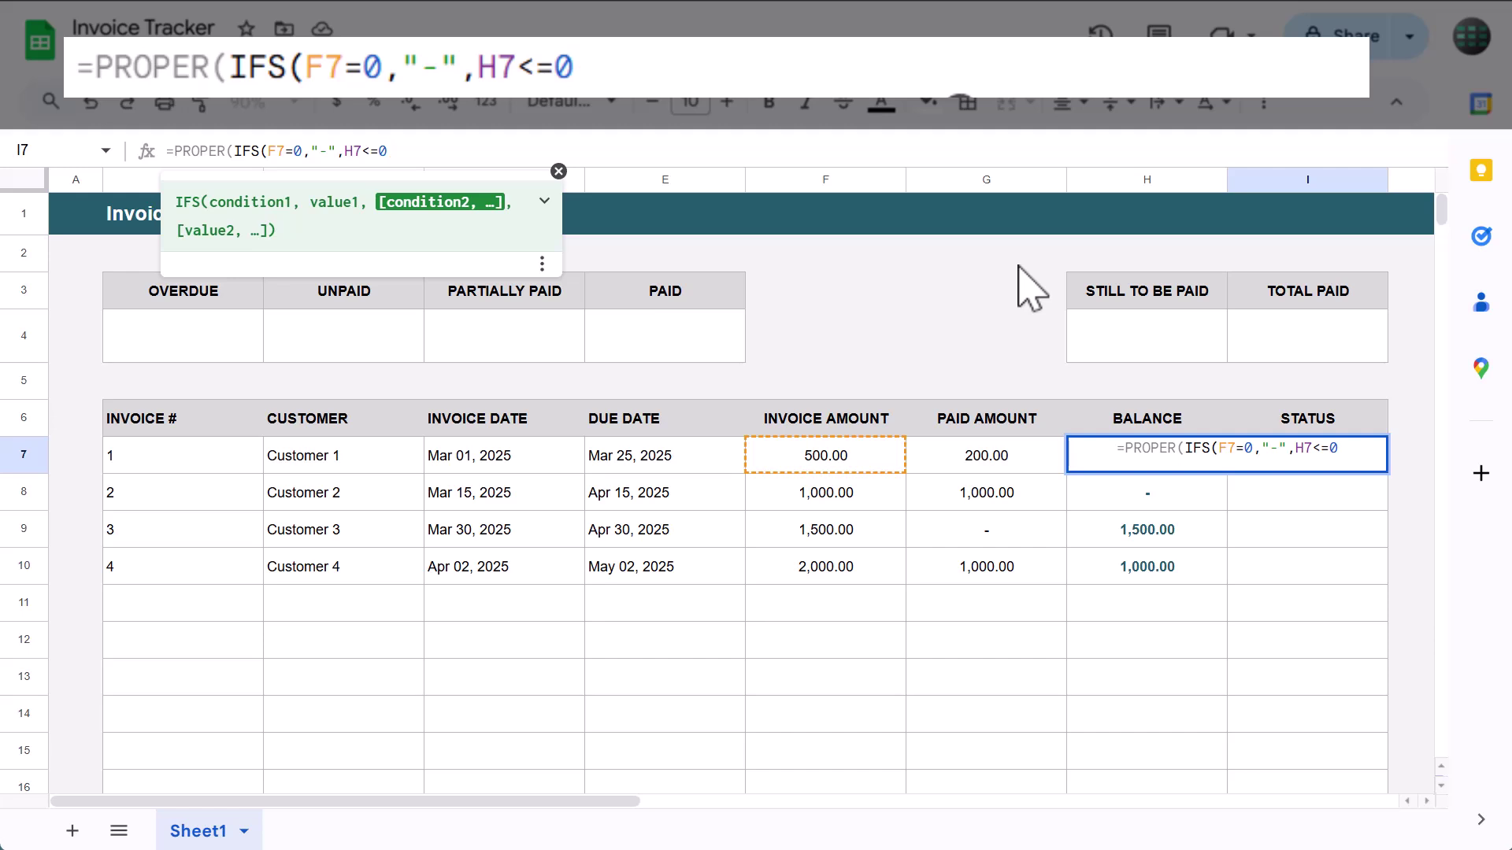
{"action": "type", "text": ", "}
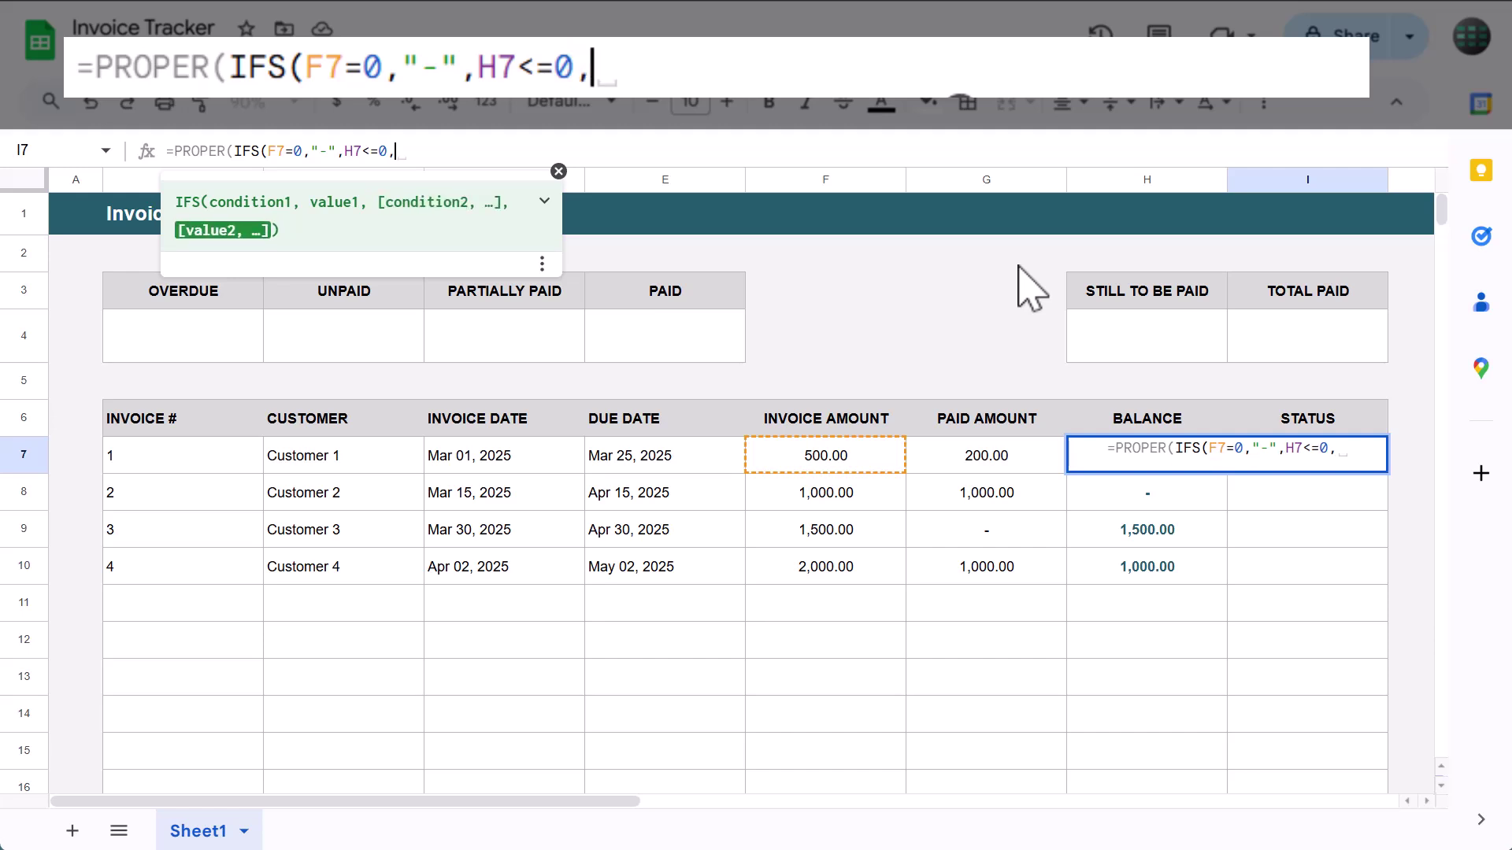
{"action": "type", "text": "$E$"}
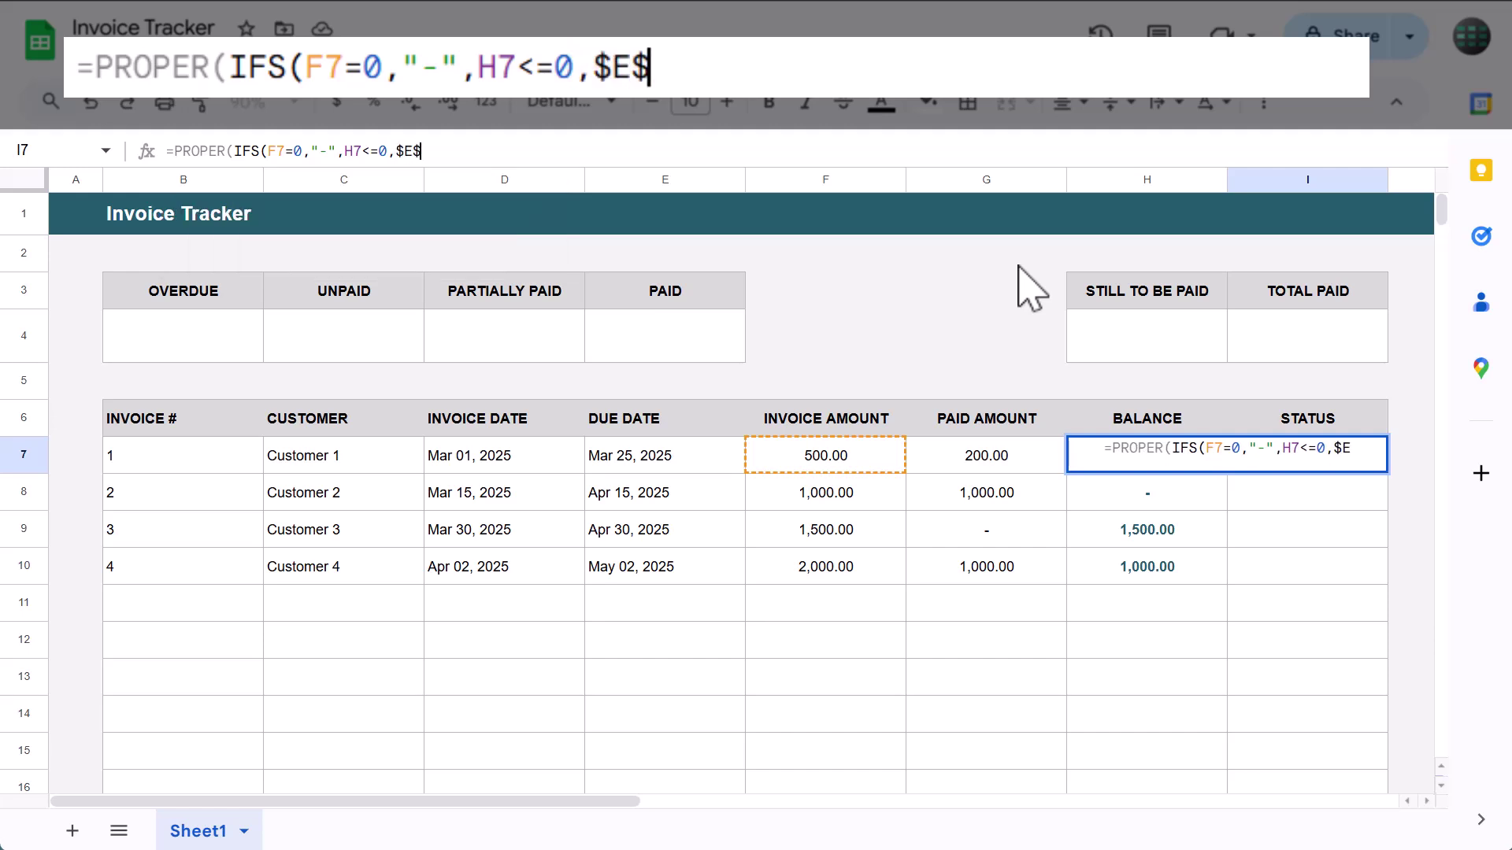
{"action": "type", "text": "3,"}
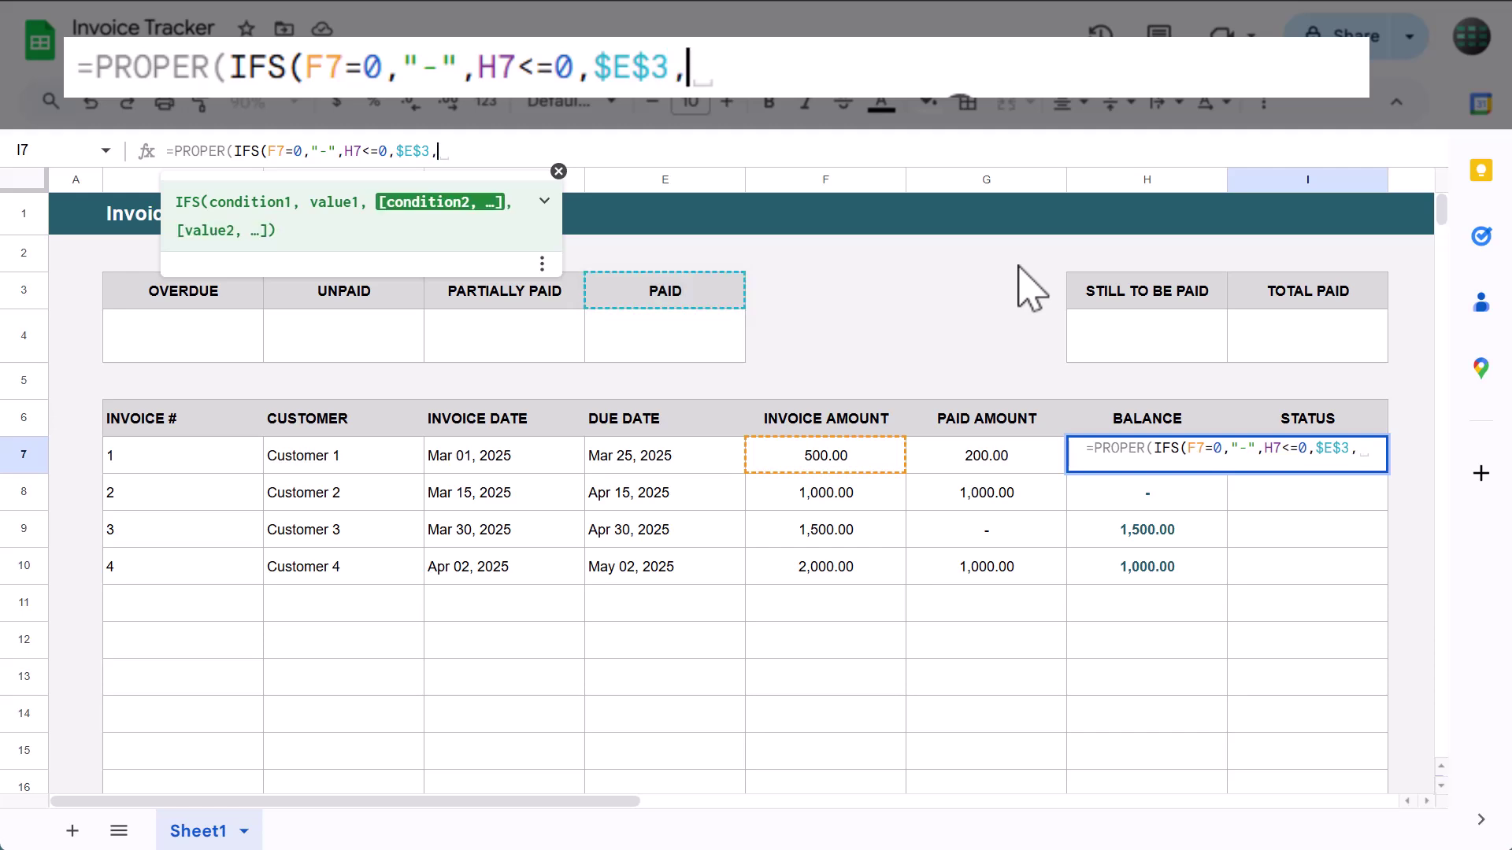
- Add the condition TODAY()>E7 returning the Overdue label $B$3 to the Status formula in I7
{"action": "type", "text": "Tod"}
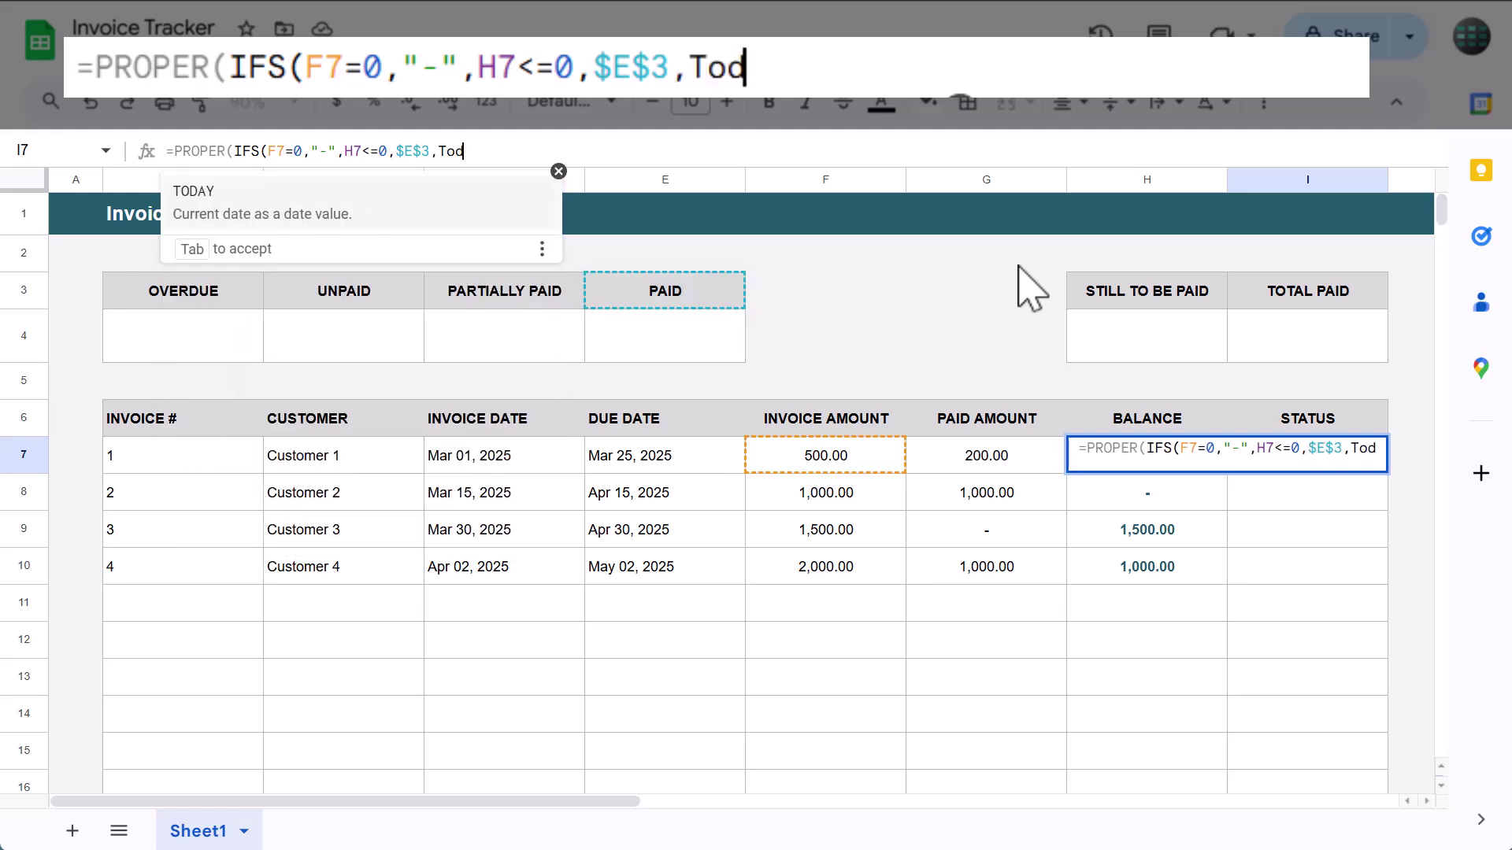
{"action": "key", "text": "Tab"}
{"action": "type", "text": ")"}
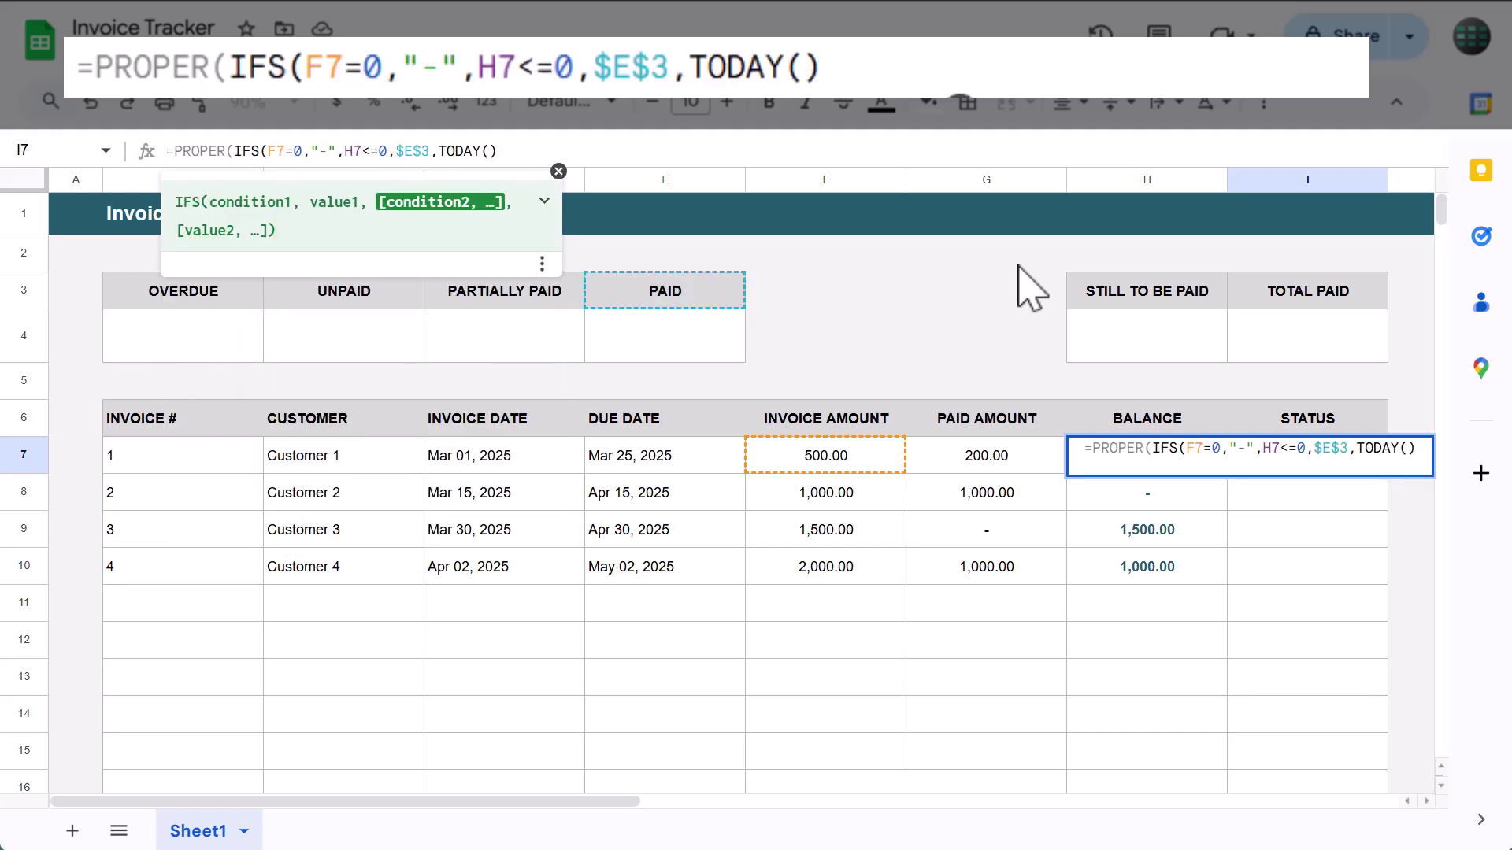
{"action": "type", "text": ">"}
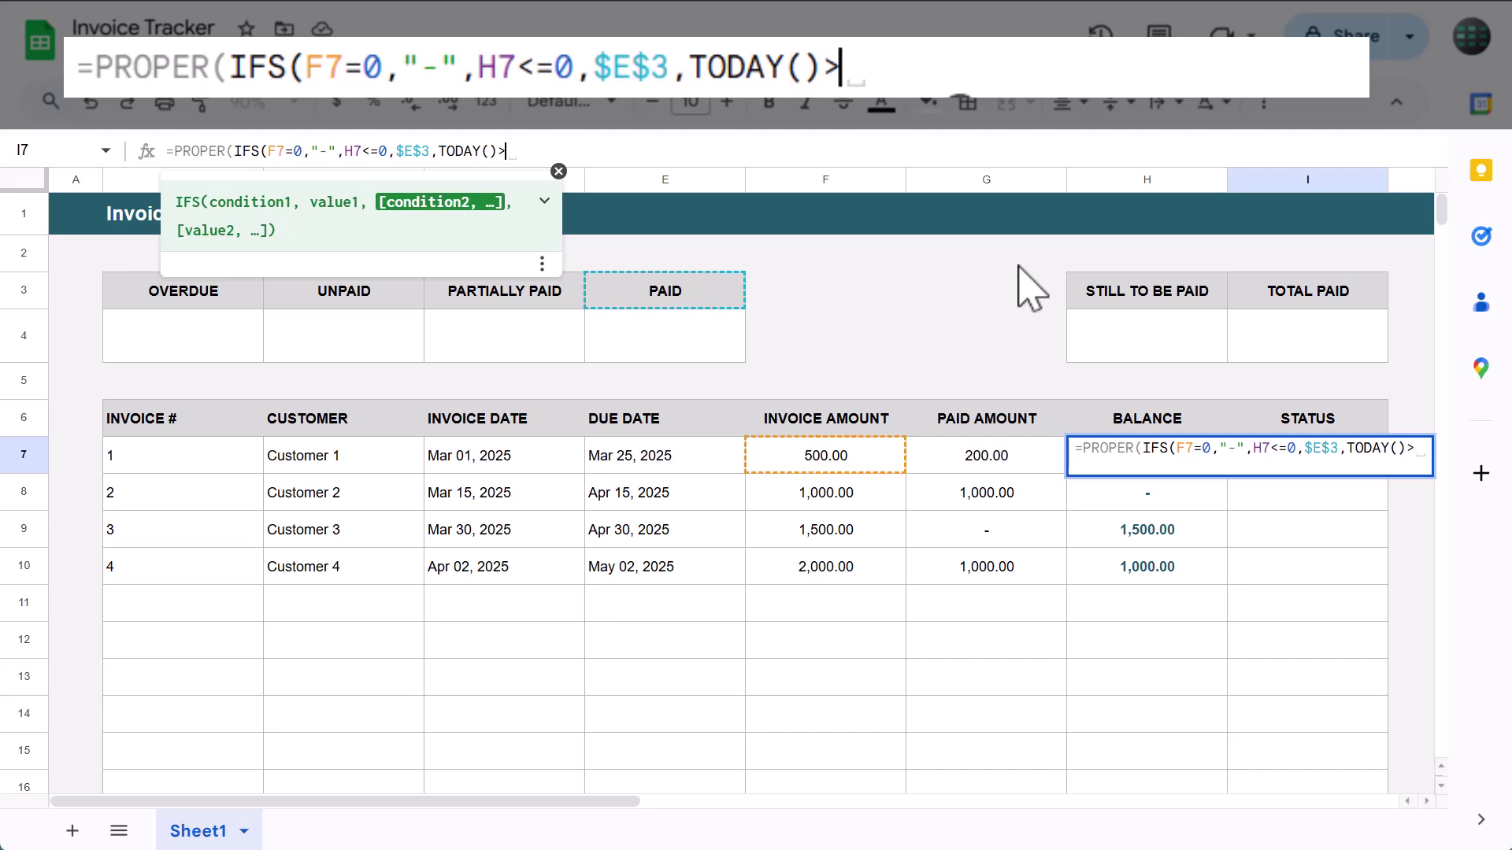
{"action": "type", "text": "E7"}
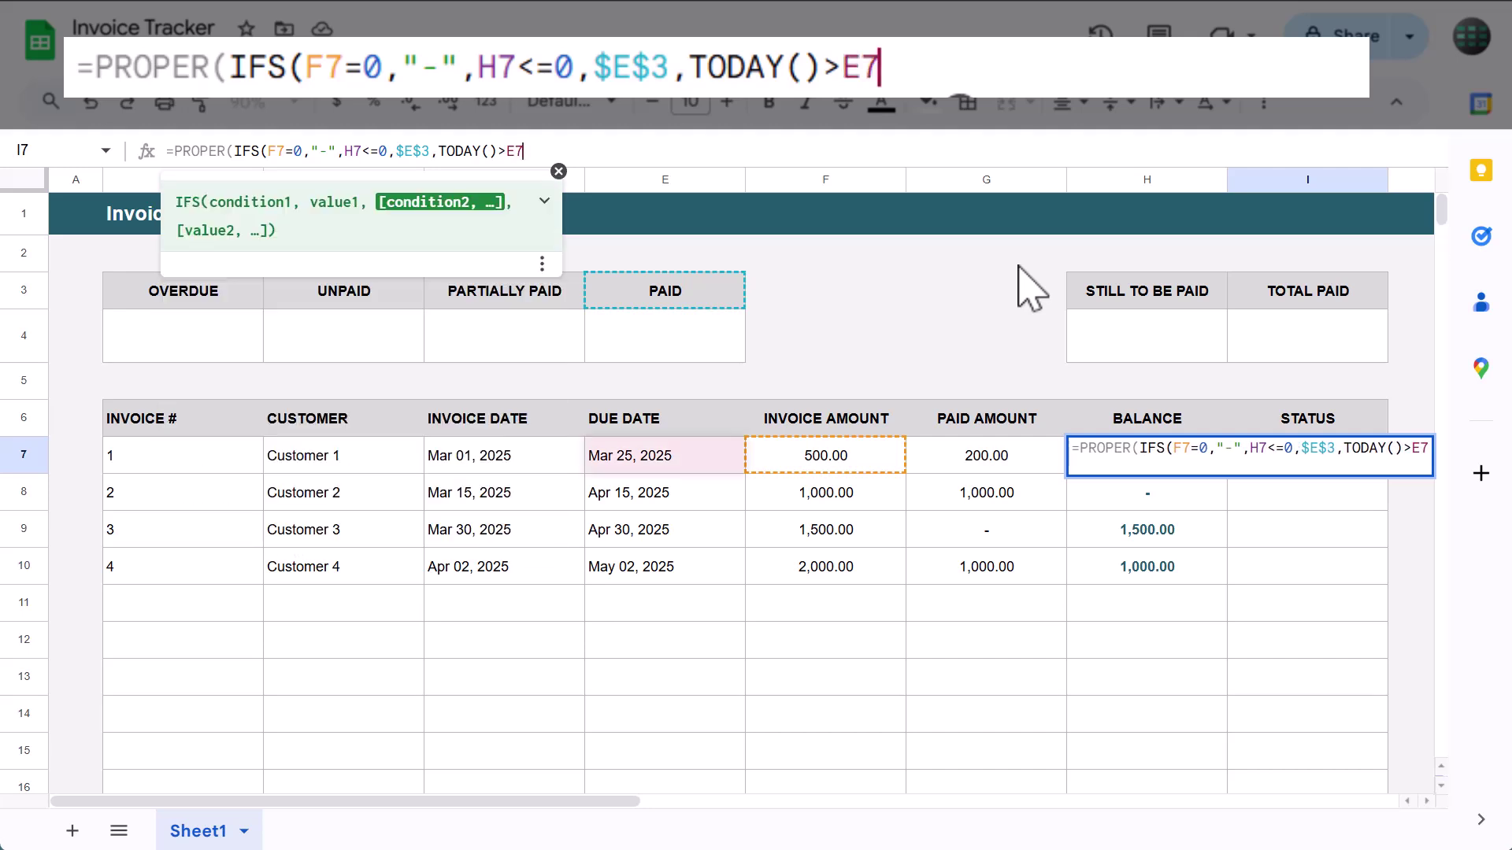
{"action": "type", "text": ",$"}
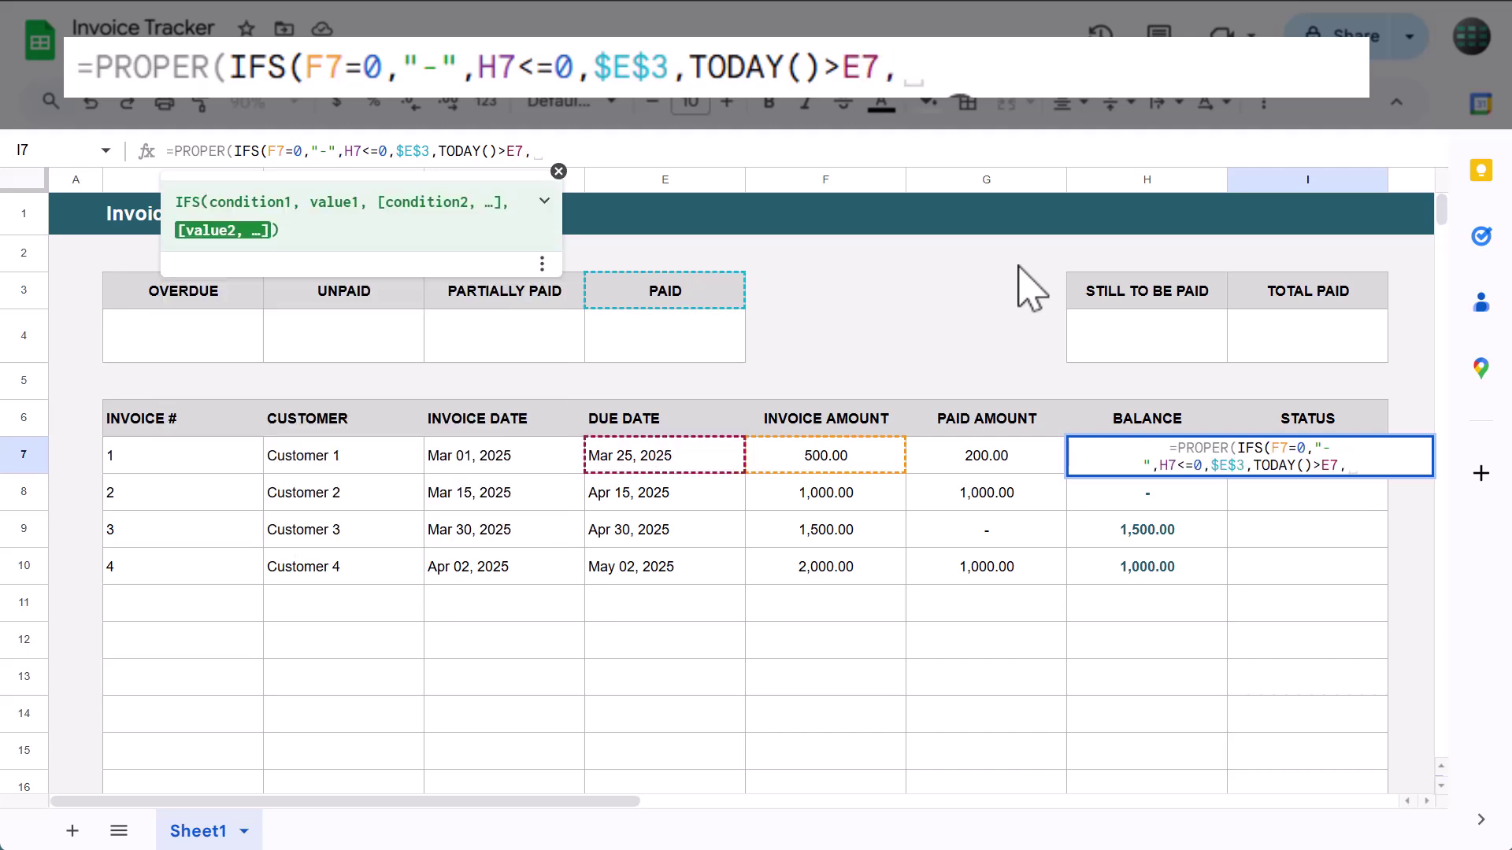
{"action": "type", "text": "B$"}
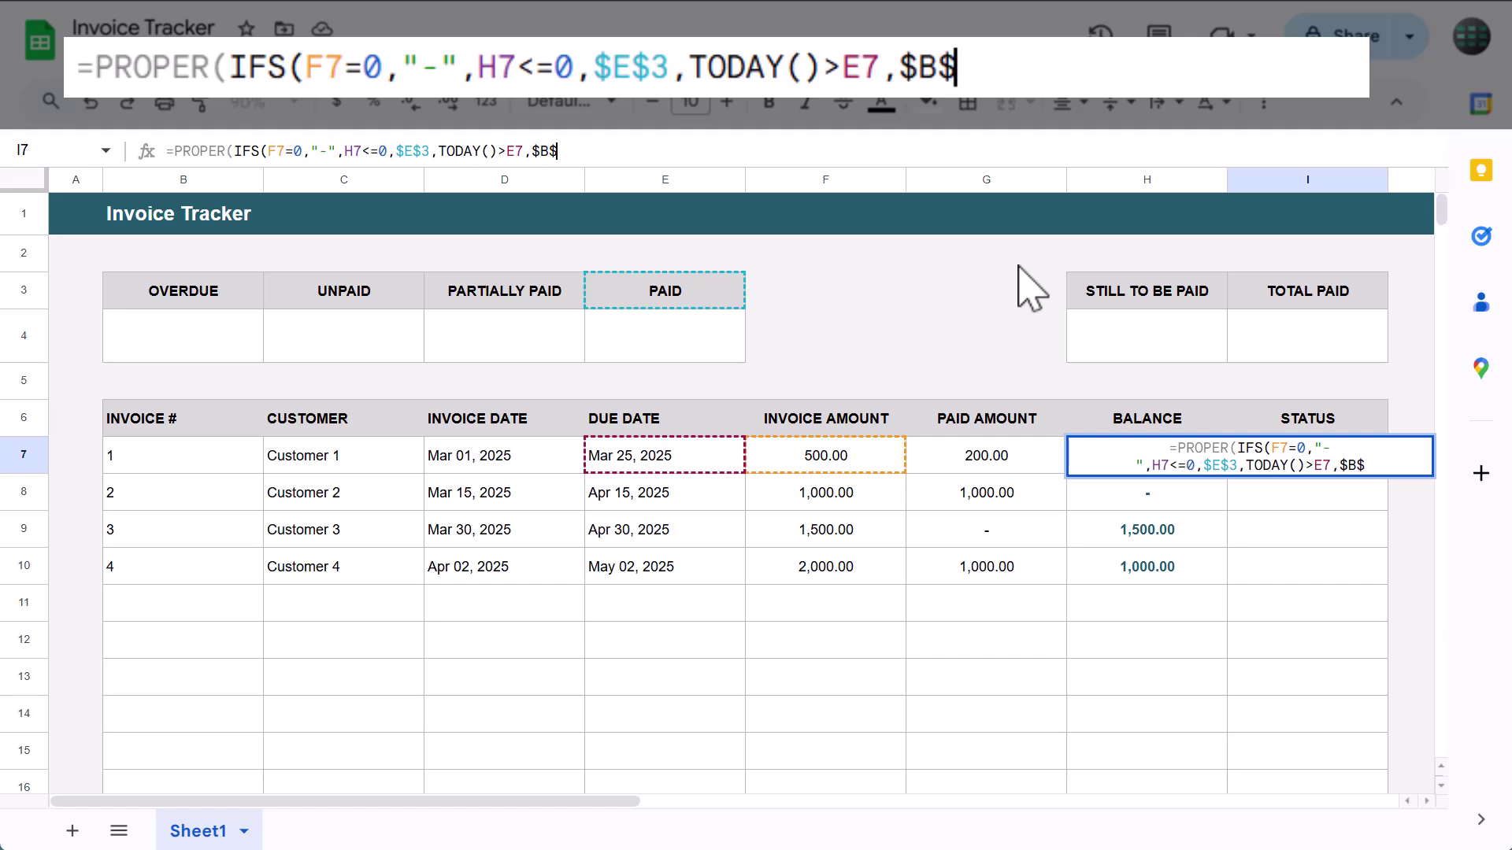
{"action": "type", "text": "3,"}
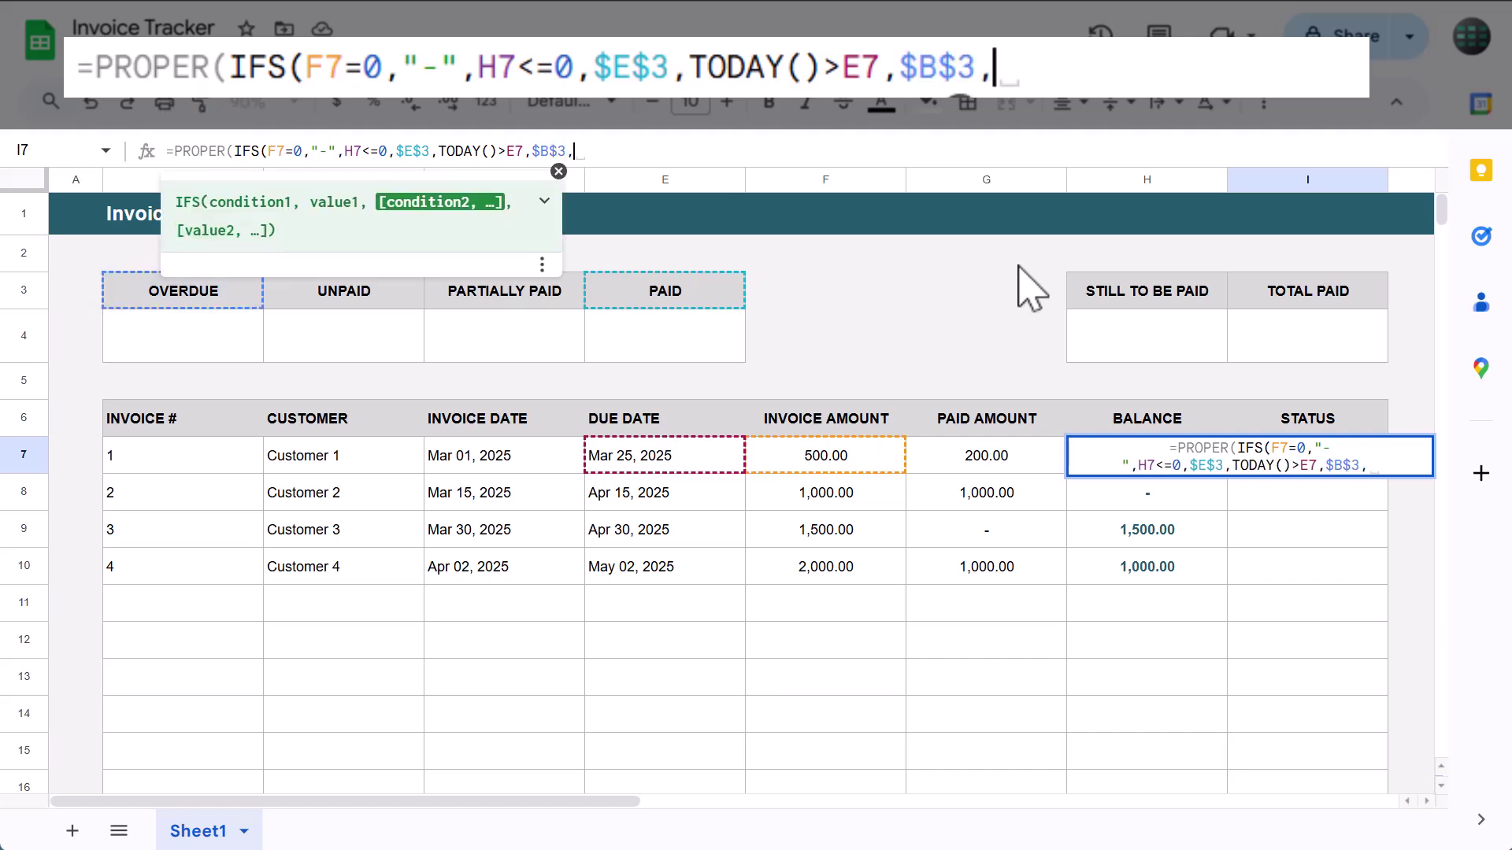
- Add the condition G7>0 returning the Partially Paid label $D$3 to the IFS formula in I7
{"action": "type", "text": "G7"}
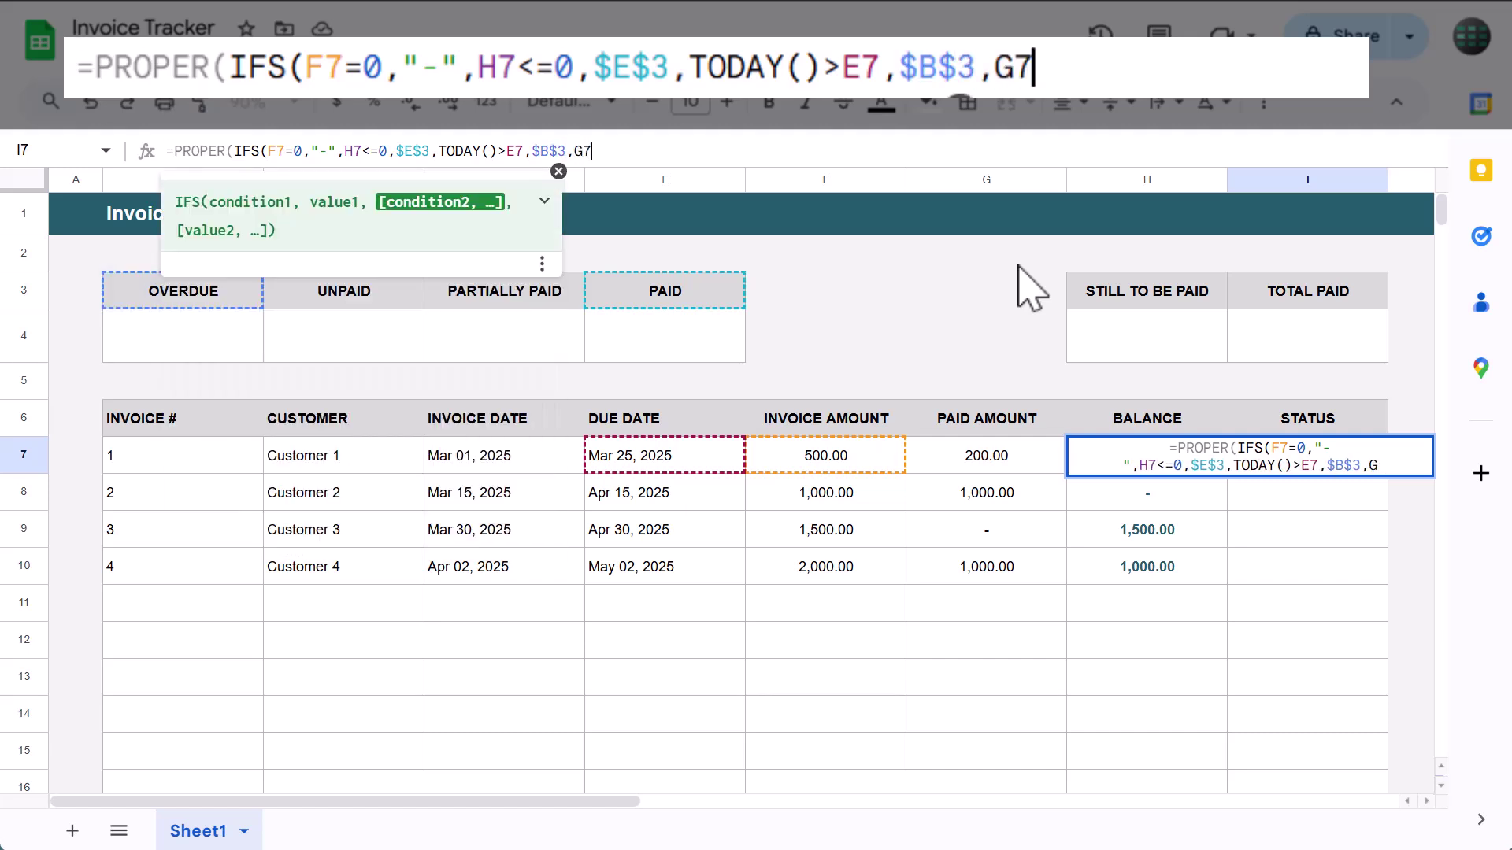
{"action": "type", "text": ">"}
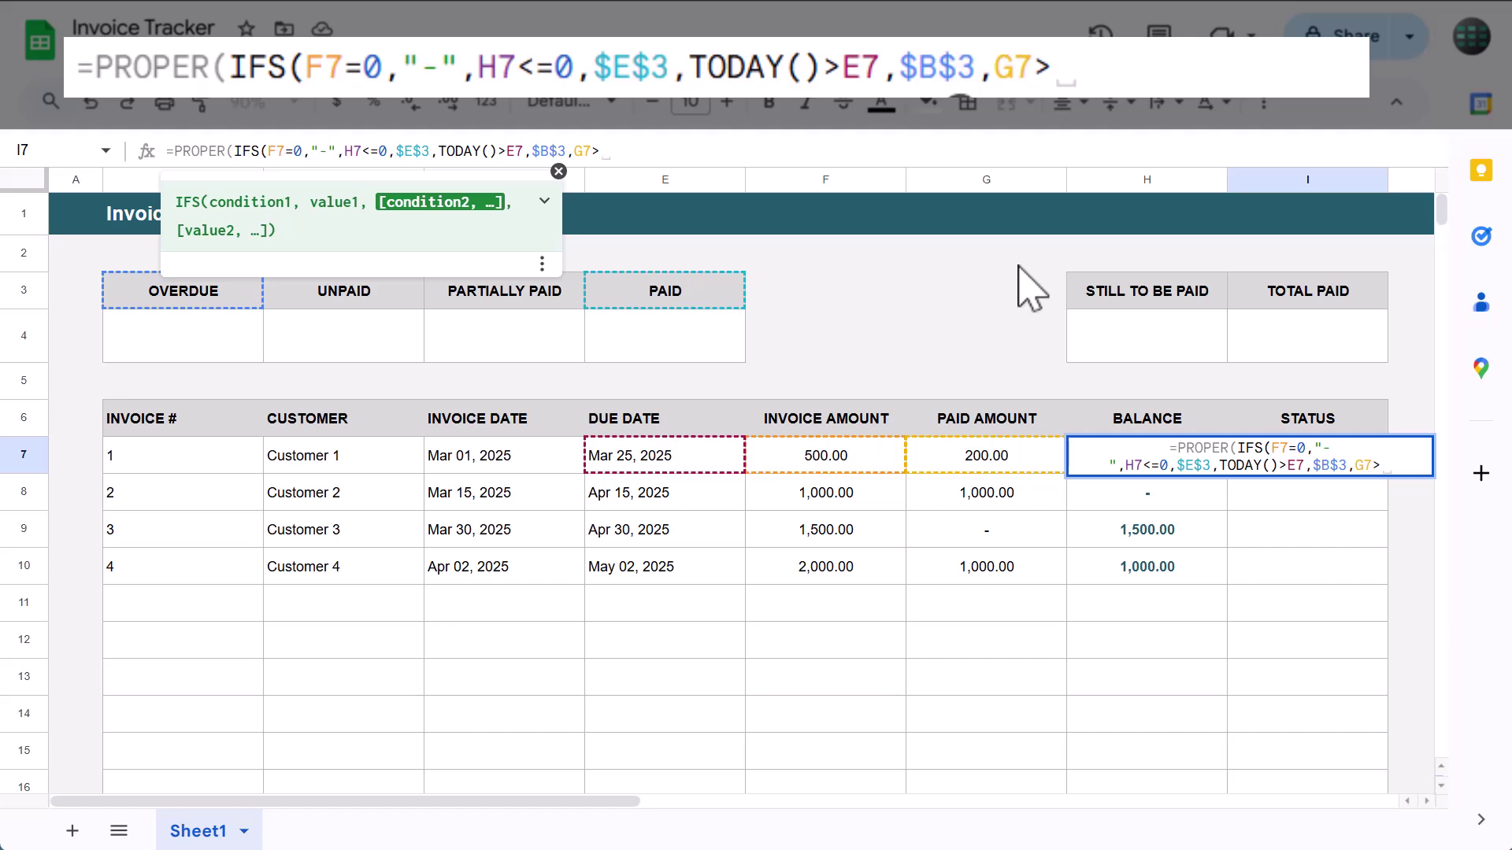
{"action": "type", "text": "0,"}
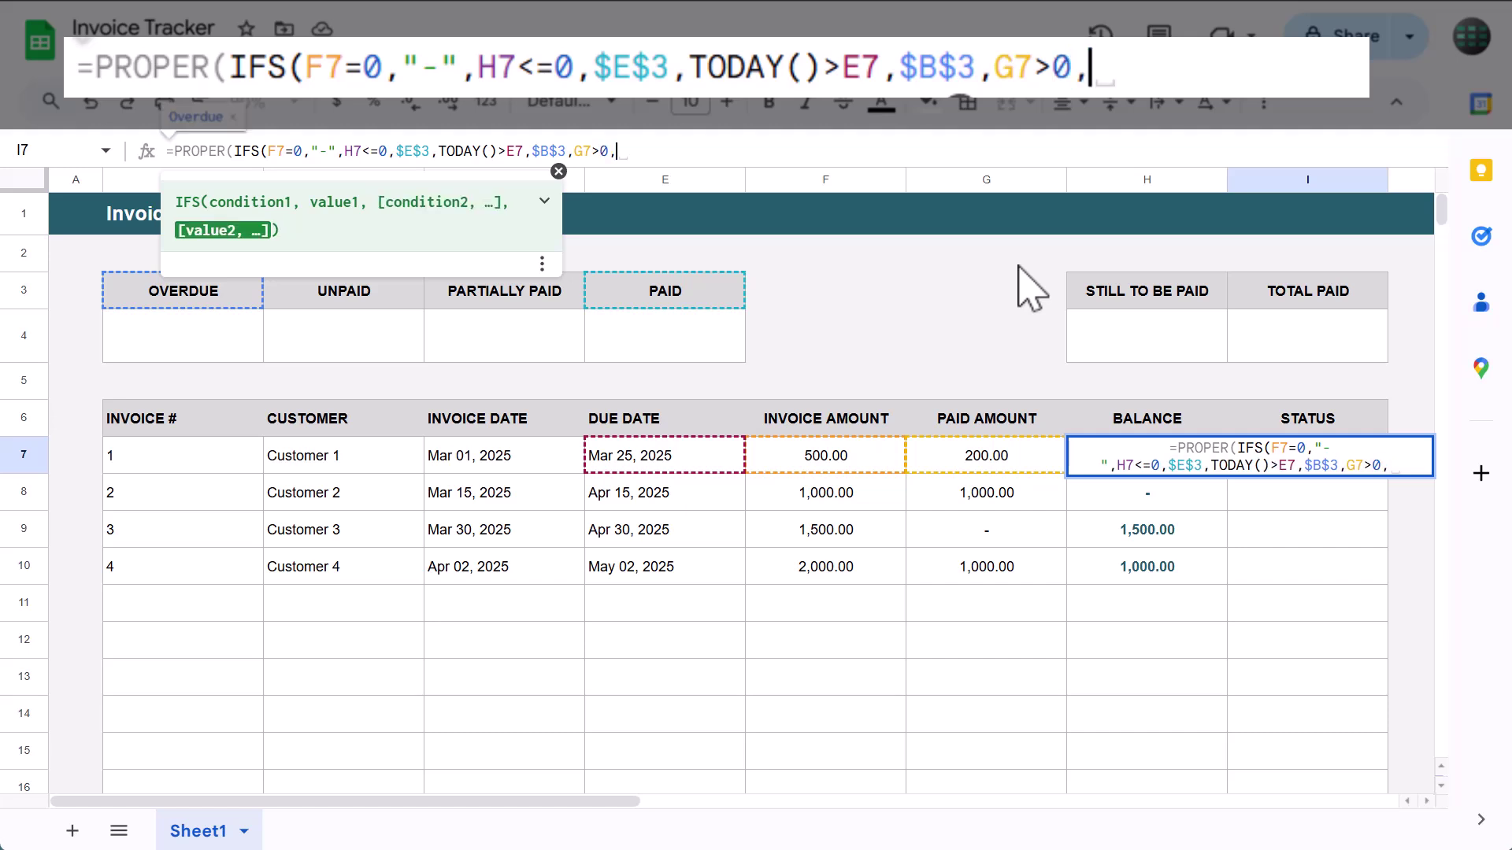
{"action": "type", "text": "$D"}
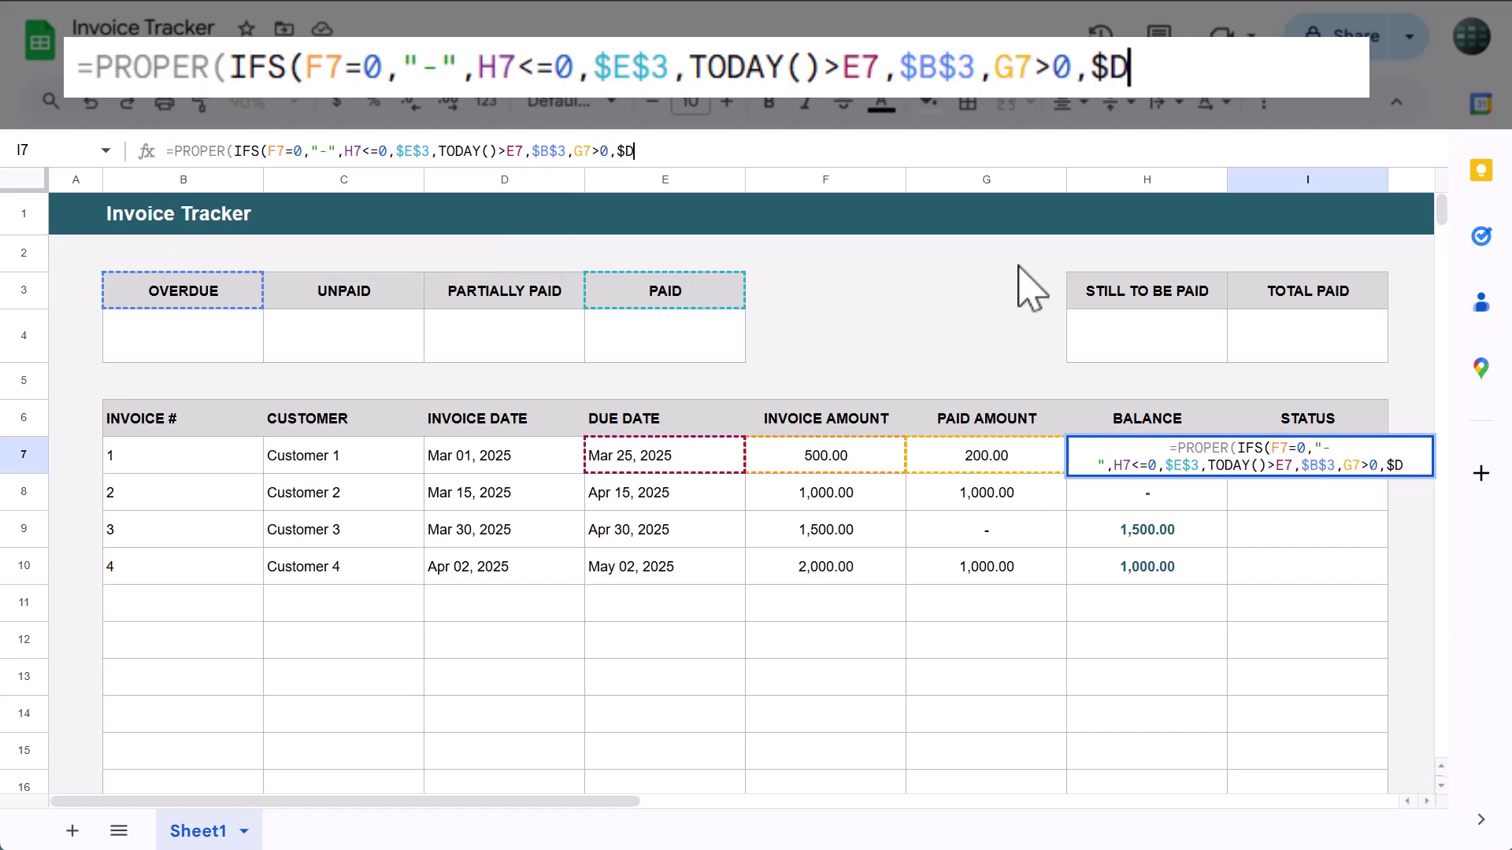
{"action": "type", "text": "$3"}
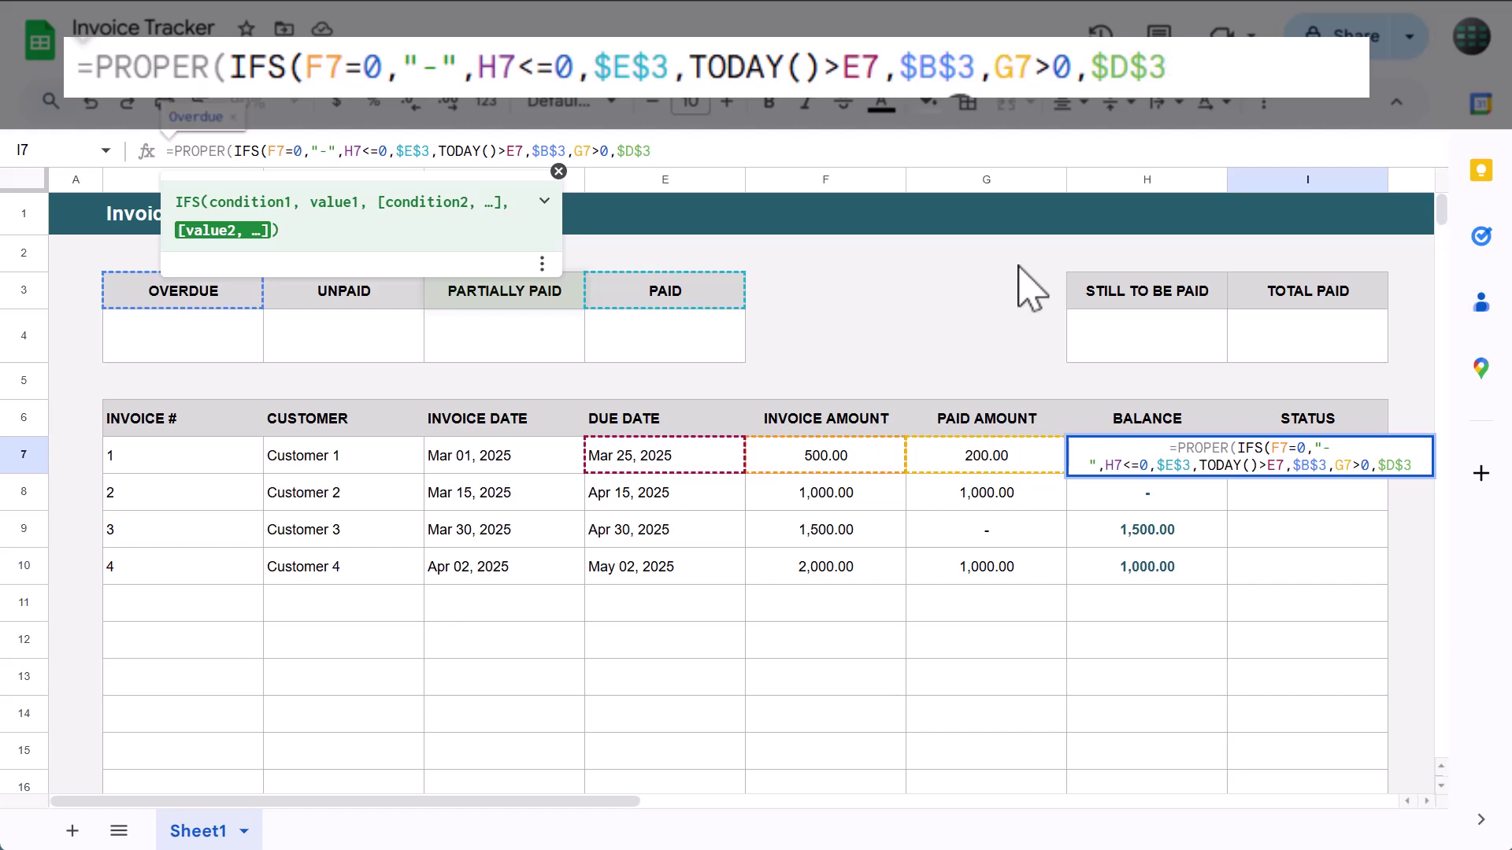
- Finish the Status formula in I7 with the fallback condition 1 returning the Unpaid label $C$3, closing both functions
{"action": "type", "text": ",1"}
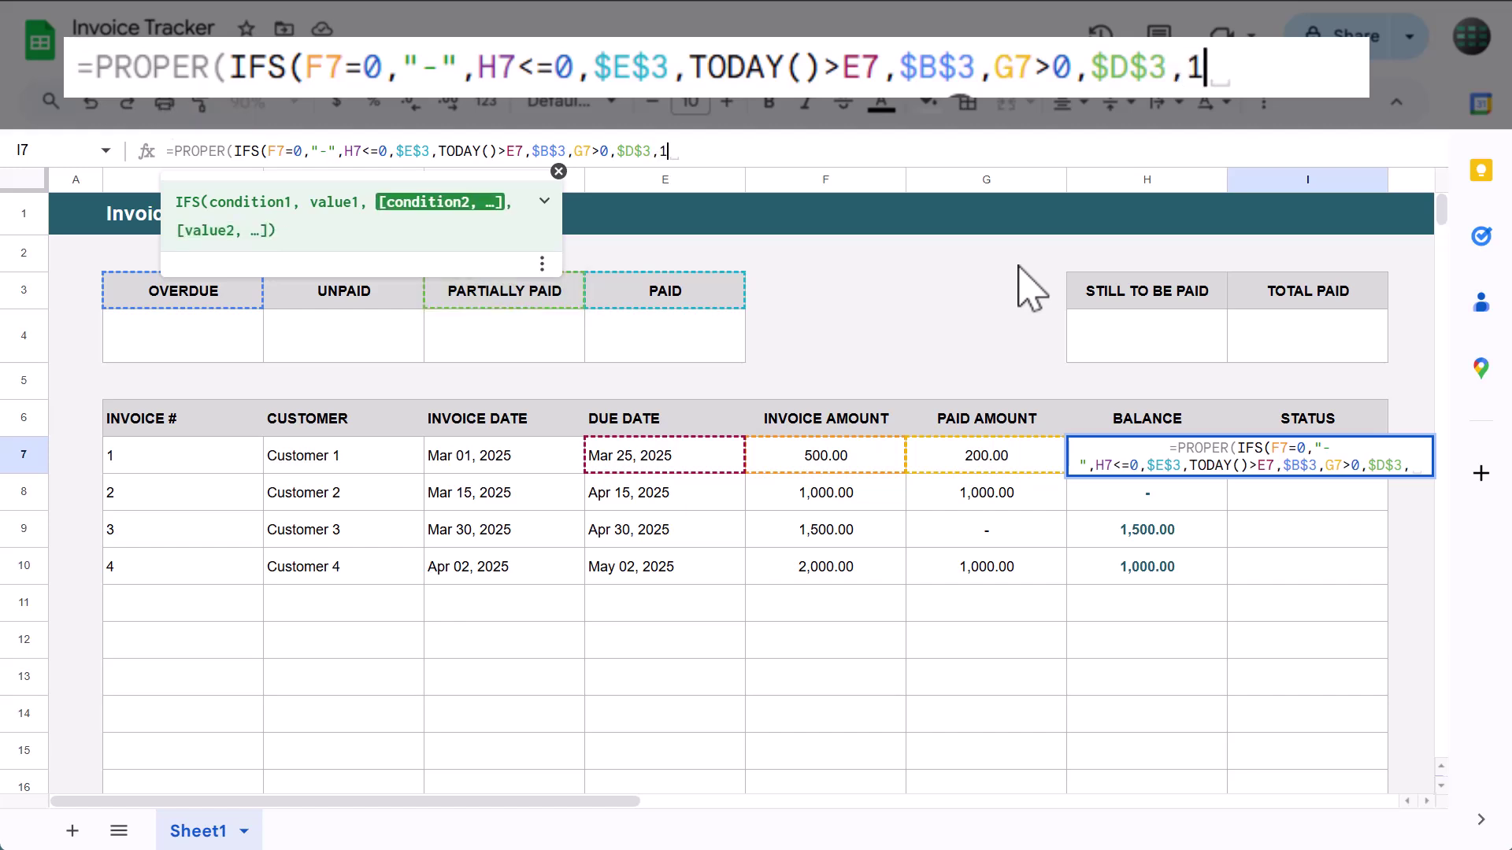
{"action": "type", "text": ","}
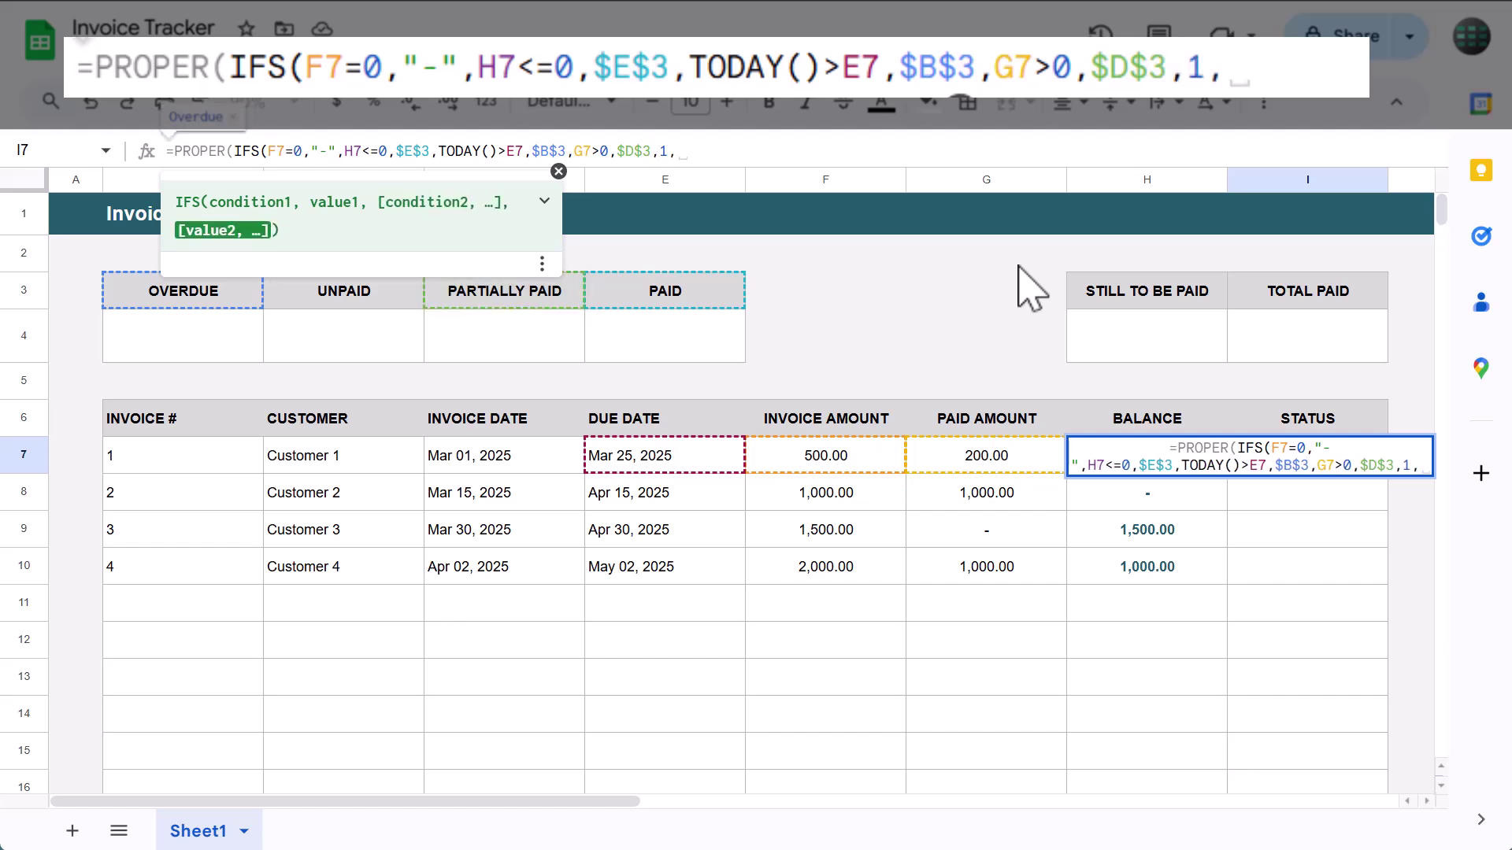
{"action": "type", "text": "$"}
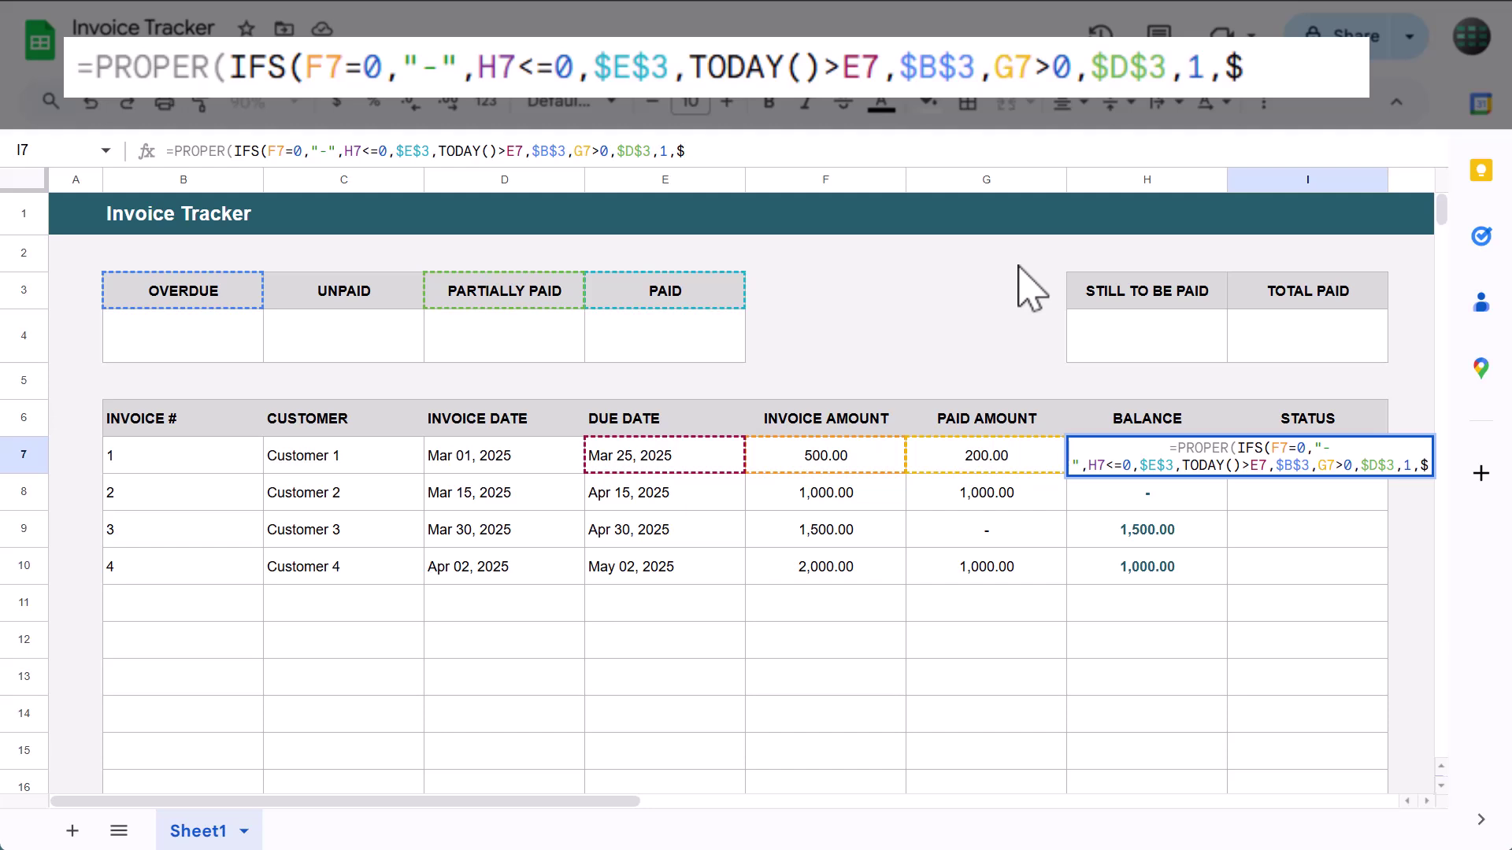
{"action": "type", "text": "C$3)"}
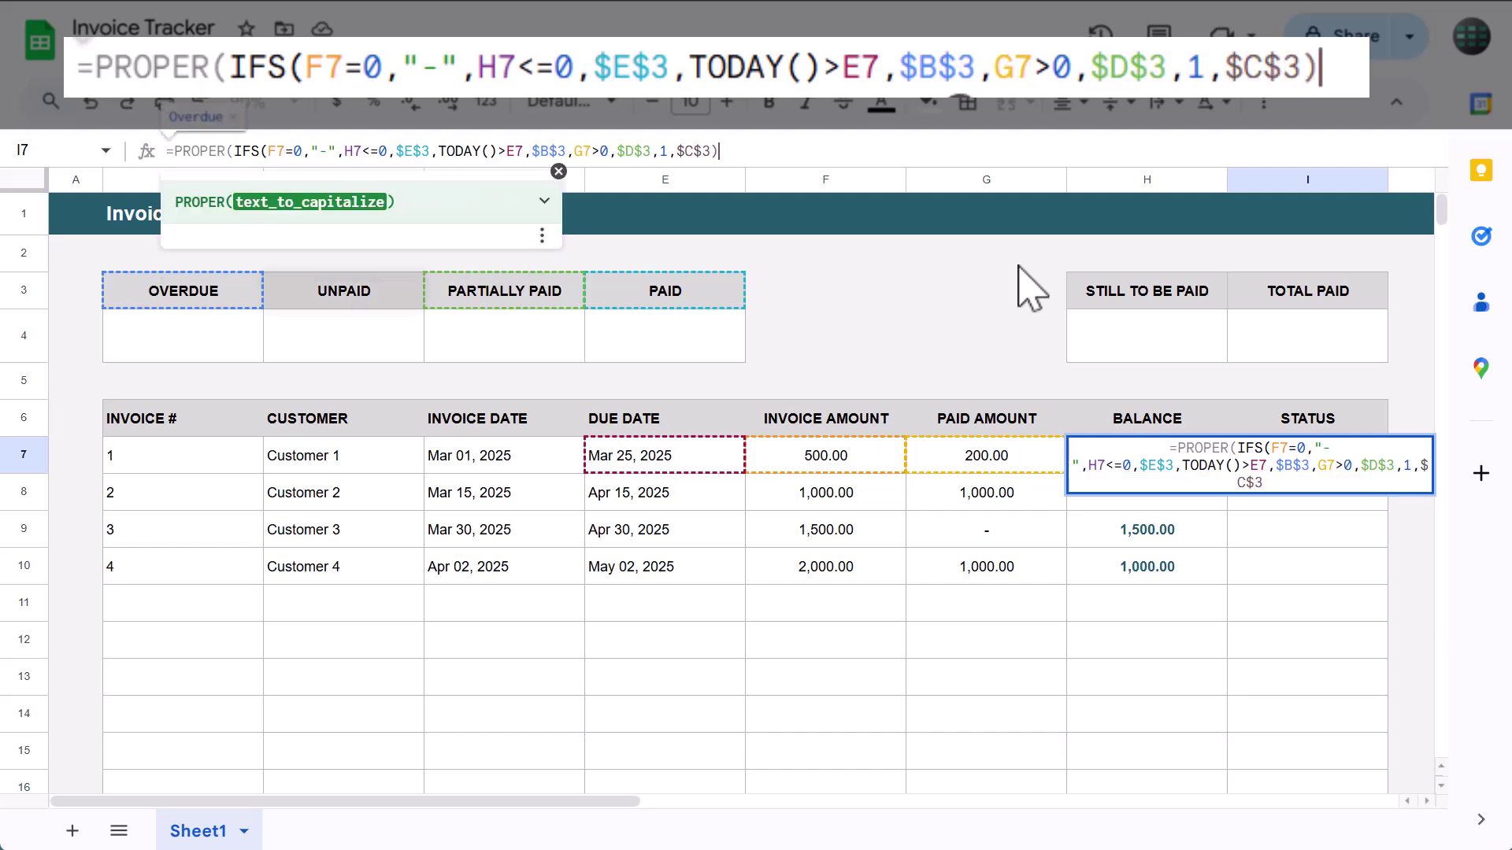
{"action": "type", "text": ")"}
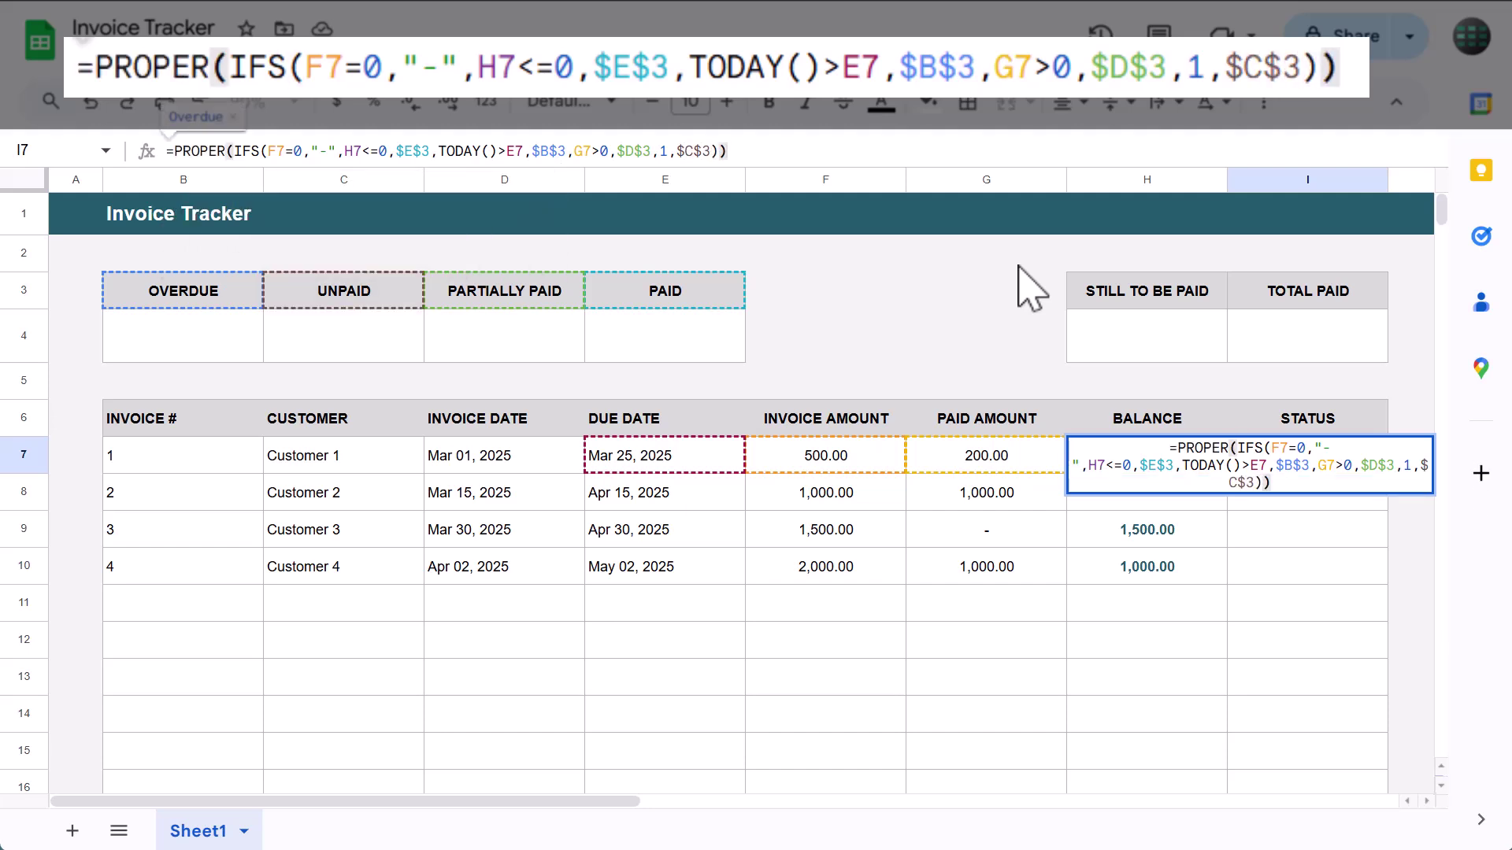
{"action": "key", "text": "Return"}
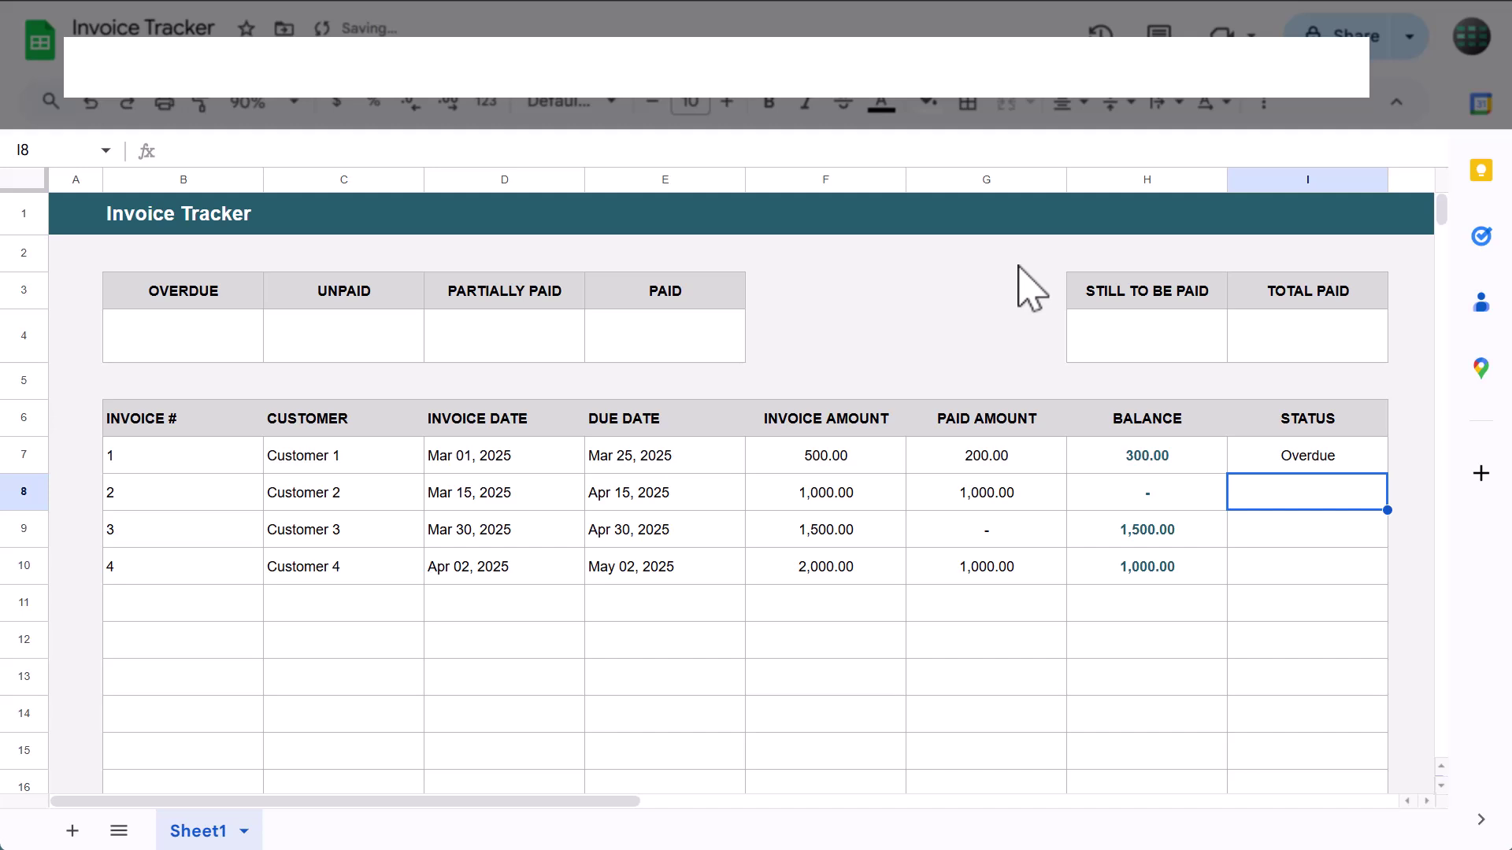
- Try the Status formula in I7 without the PROPER function, and undo the change
{"action": "left_click", "coordinate": [1270, 460]}
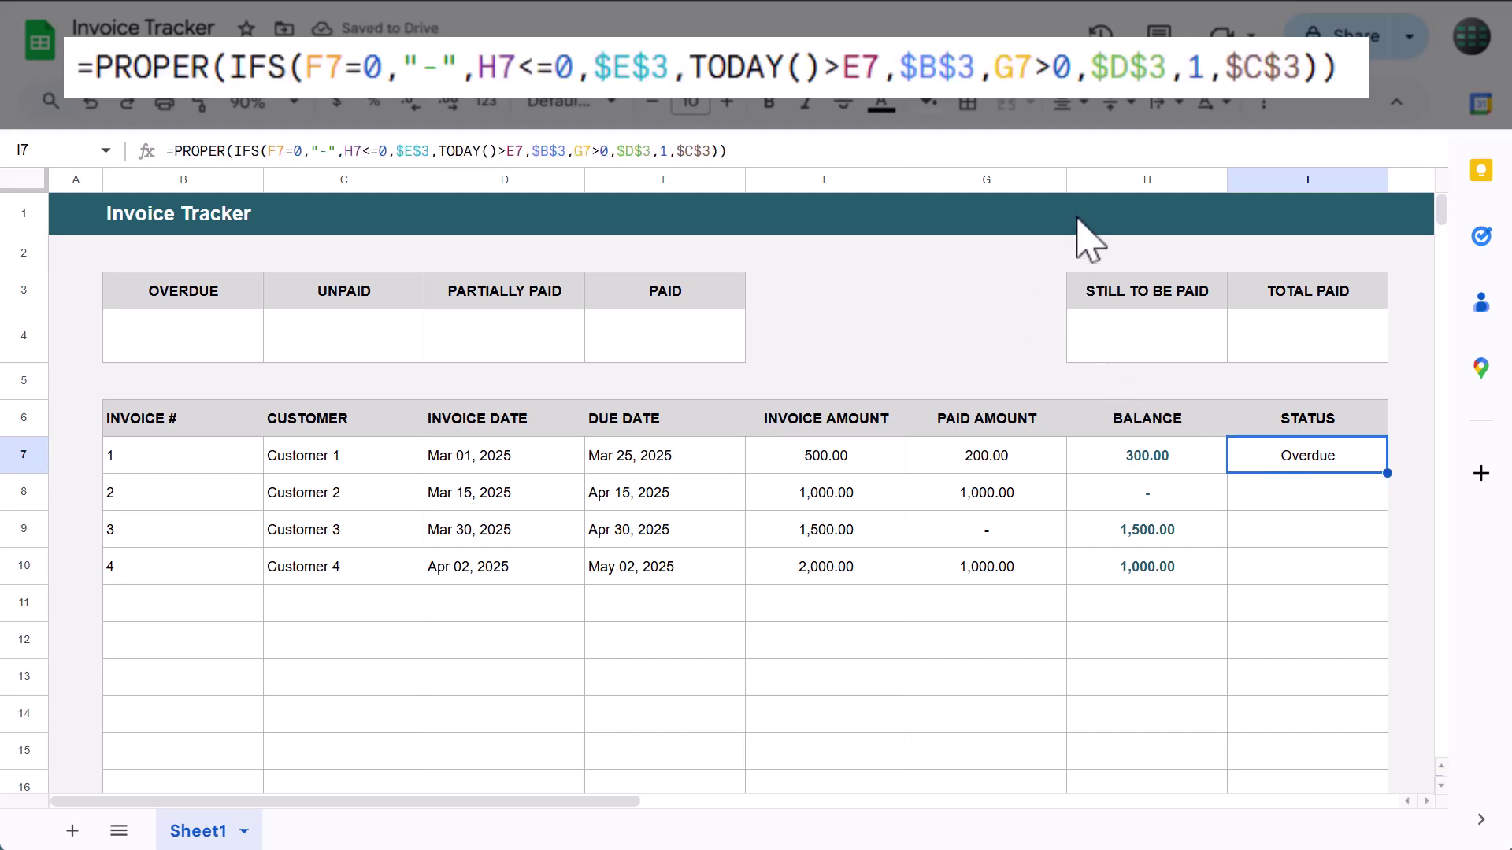
{"action": "left_click", "coordinate": [1109, 147]}
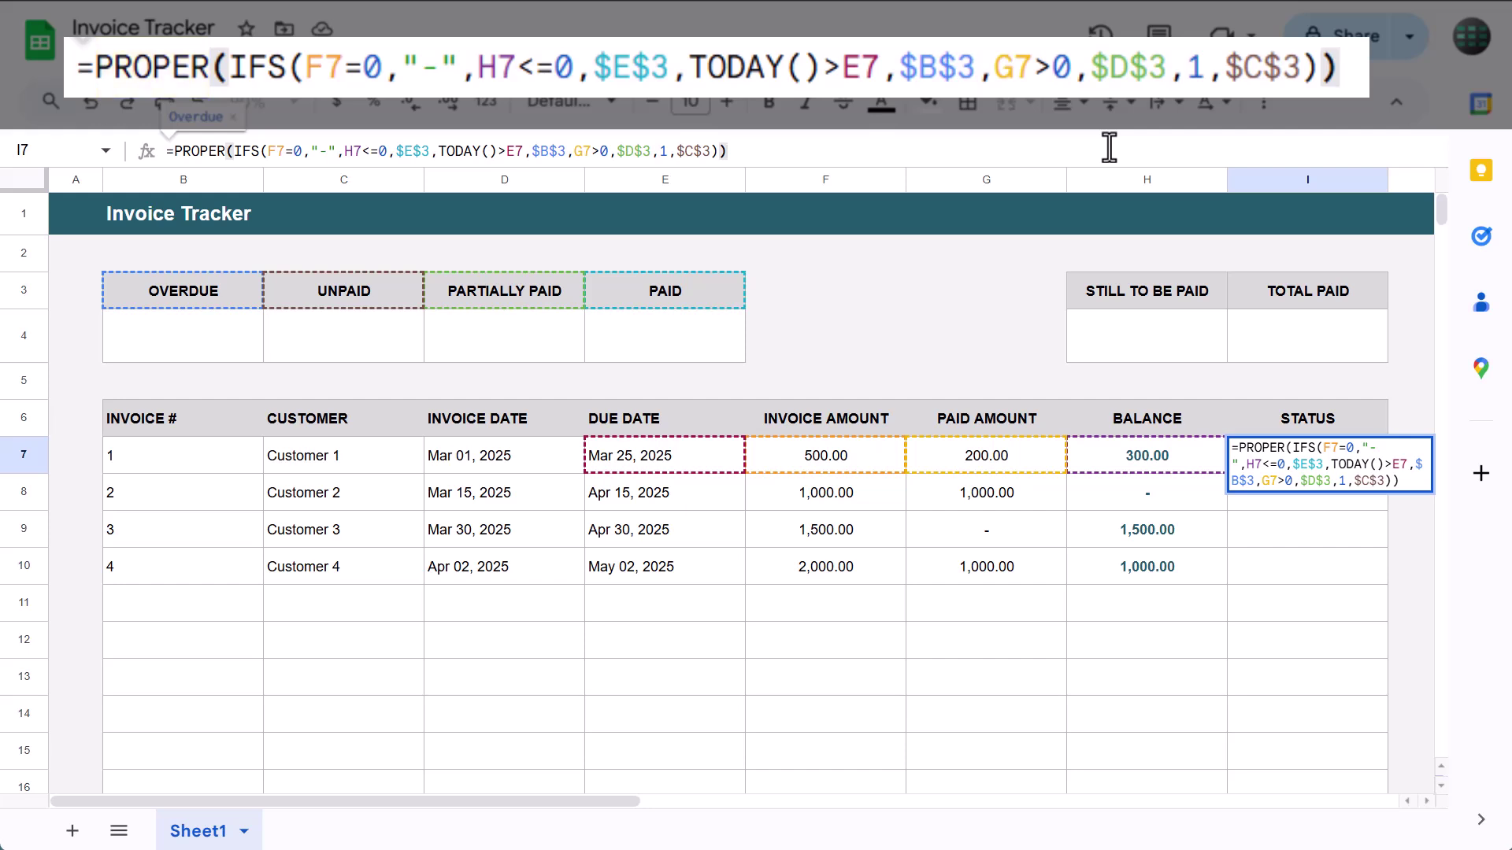
{"action": "key", "text": "BackSpace"}
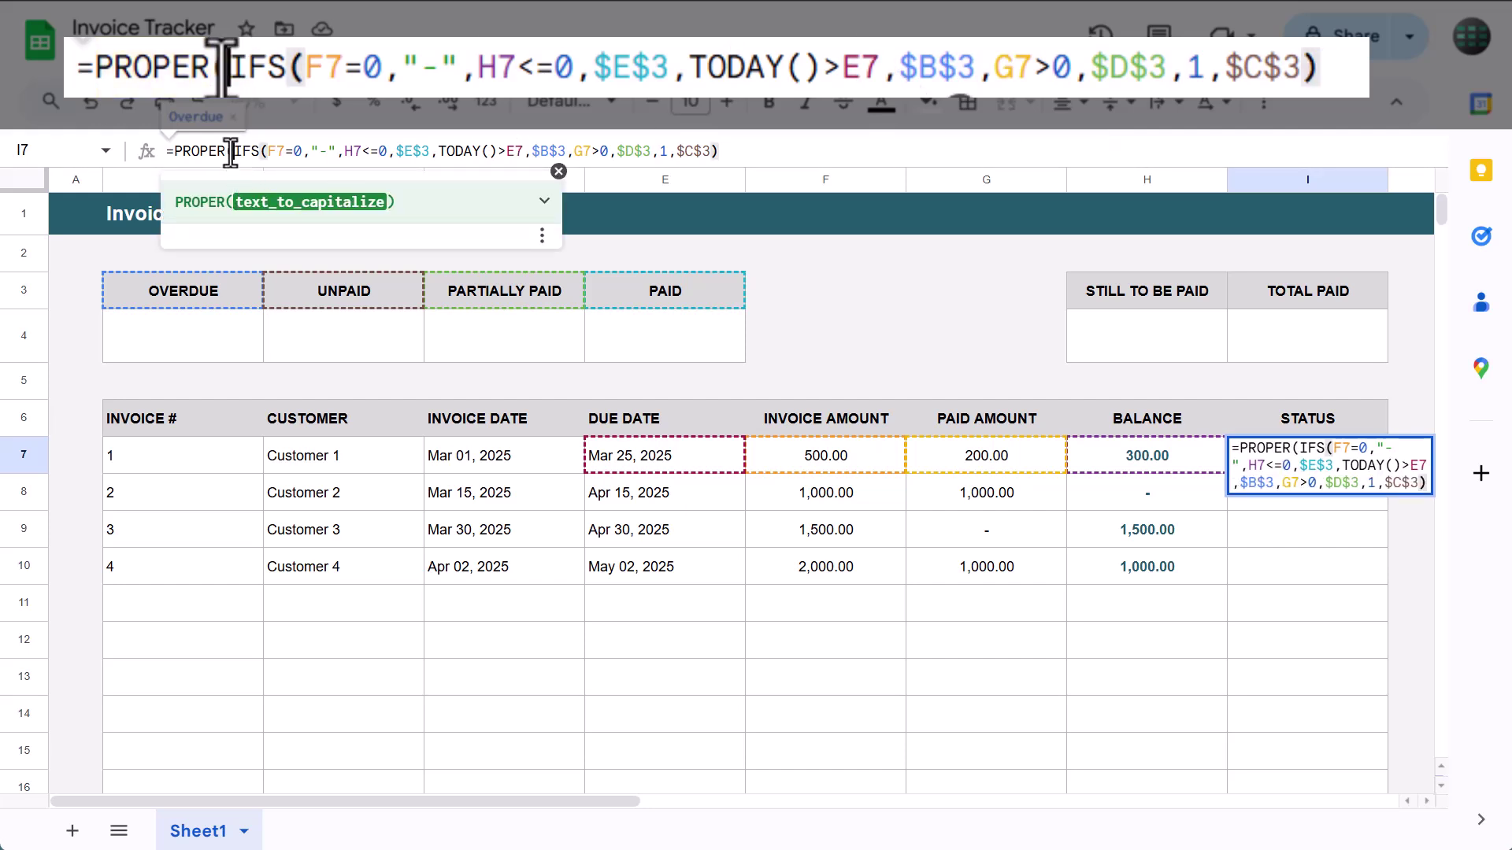
{"action": "key", "text": "BackSpace"}
{"action": "key", "text": "BackSpace"}
{"action": "key", "text": "BackSpace"}
{"action": "key", "text": "BackSpace"}
{"action": "key", "text": "BackSpace"}
{"action": "key", "text": "BackSpace"}
{"action": "key", "text": "BackSpace"}
{"action": "key", "text": "Return"}
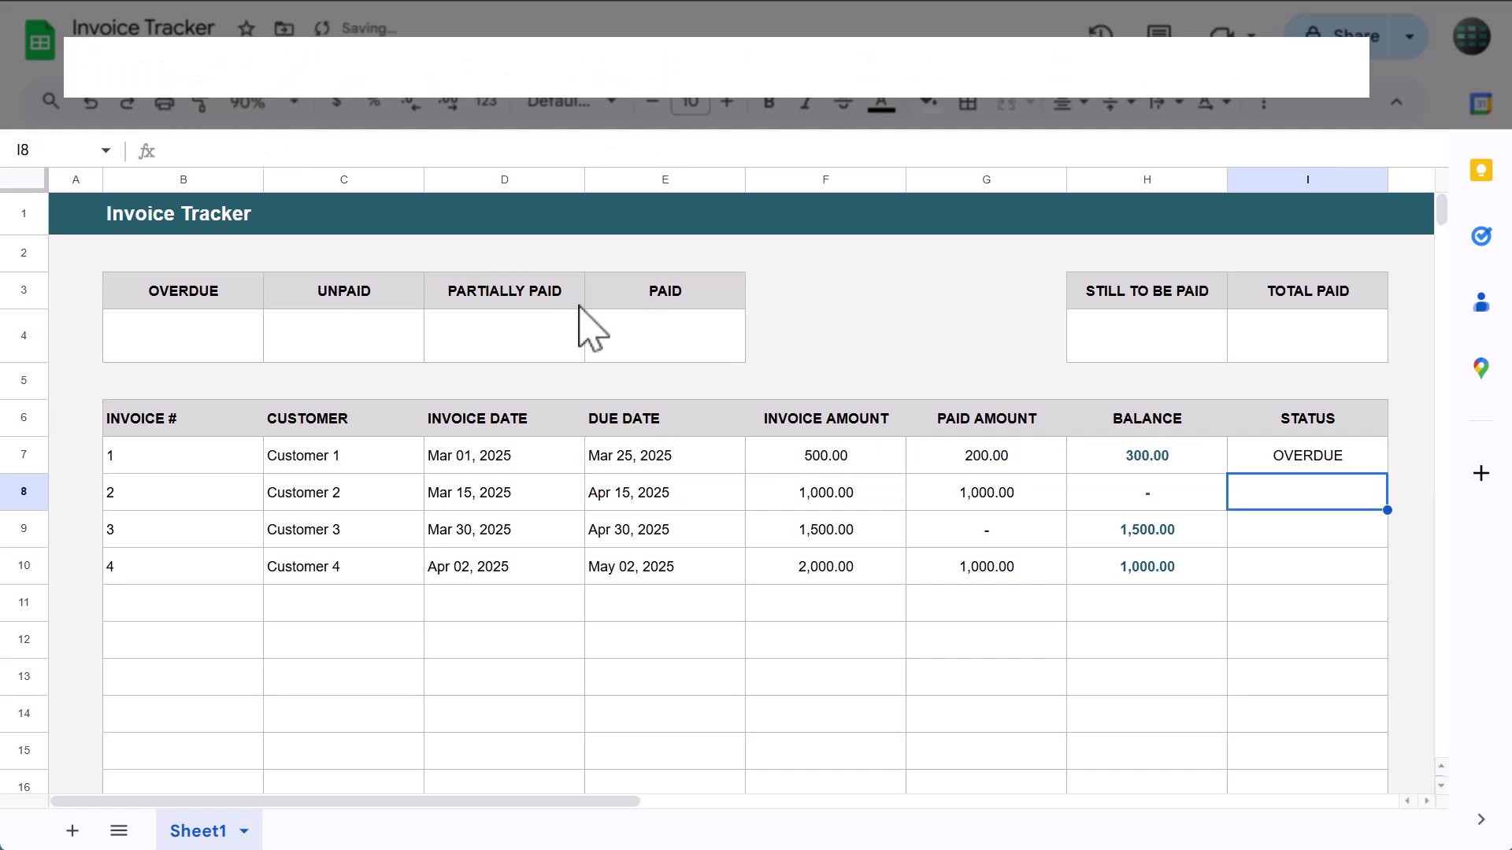
{"action": "left_click", "coordinate": [95, 105]}
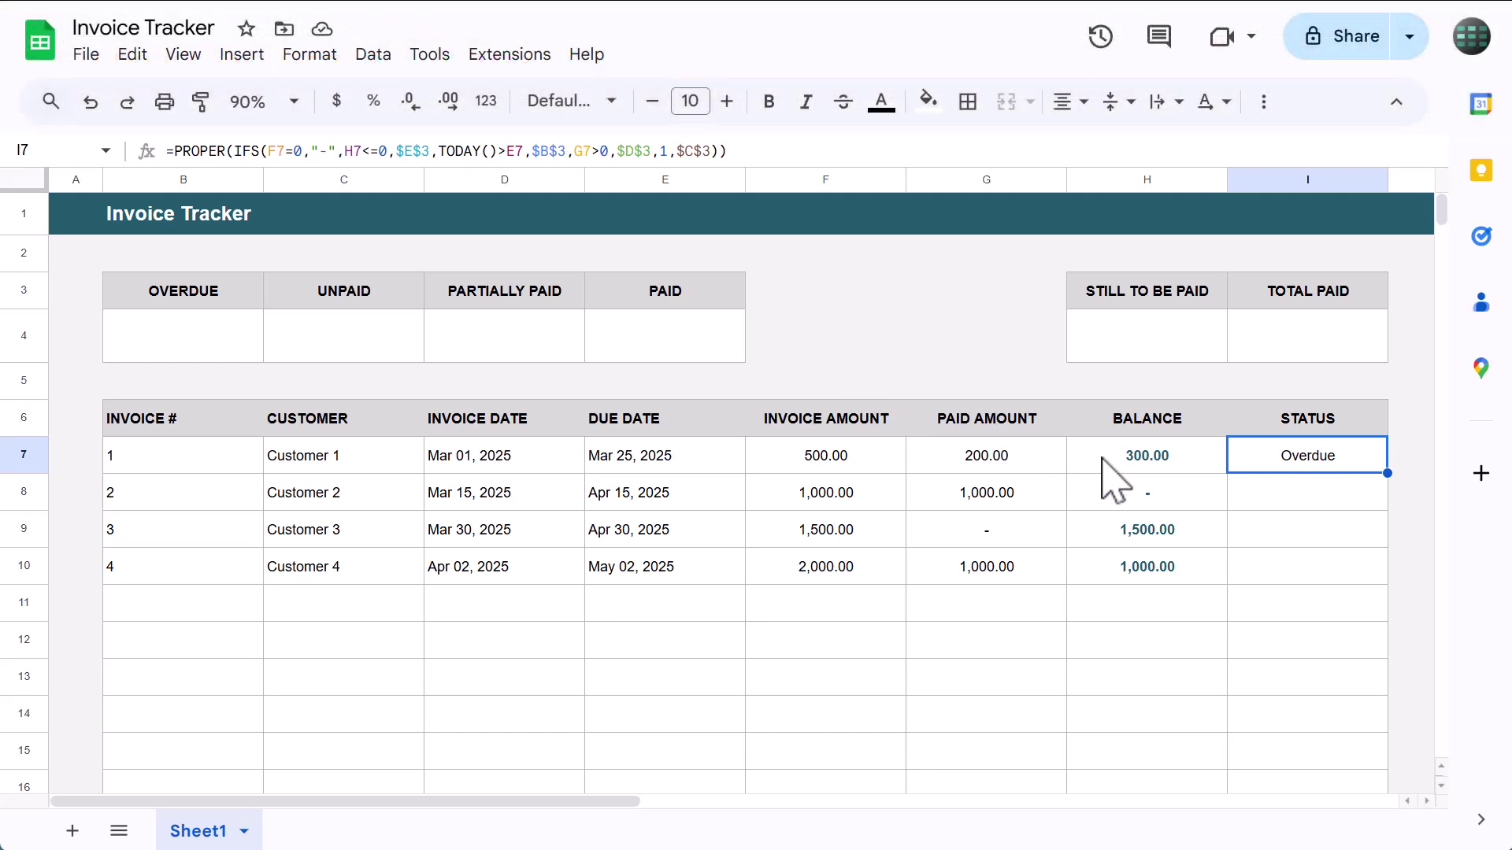
- Try filling the Balance and Status formulas from H7:I7 down to row 11, and undo the fill
{"action": "left_click_drag", "start_coordinate": [1103, 464], "coordinate": [1386, 621]}
{"action": "left_click", "coordinate": [1138, 650]}
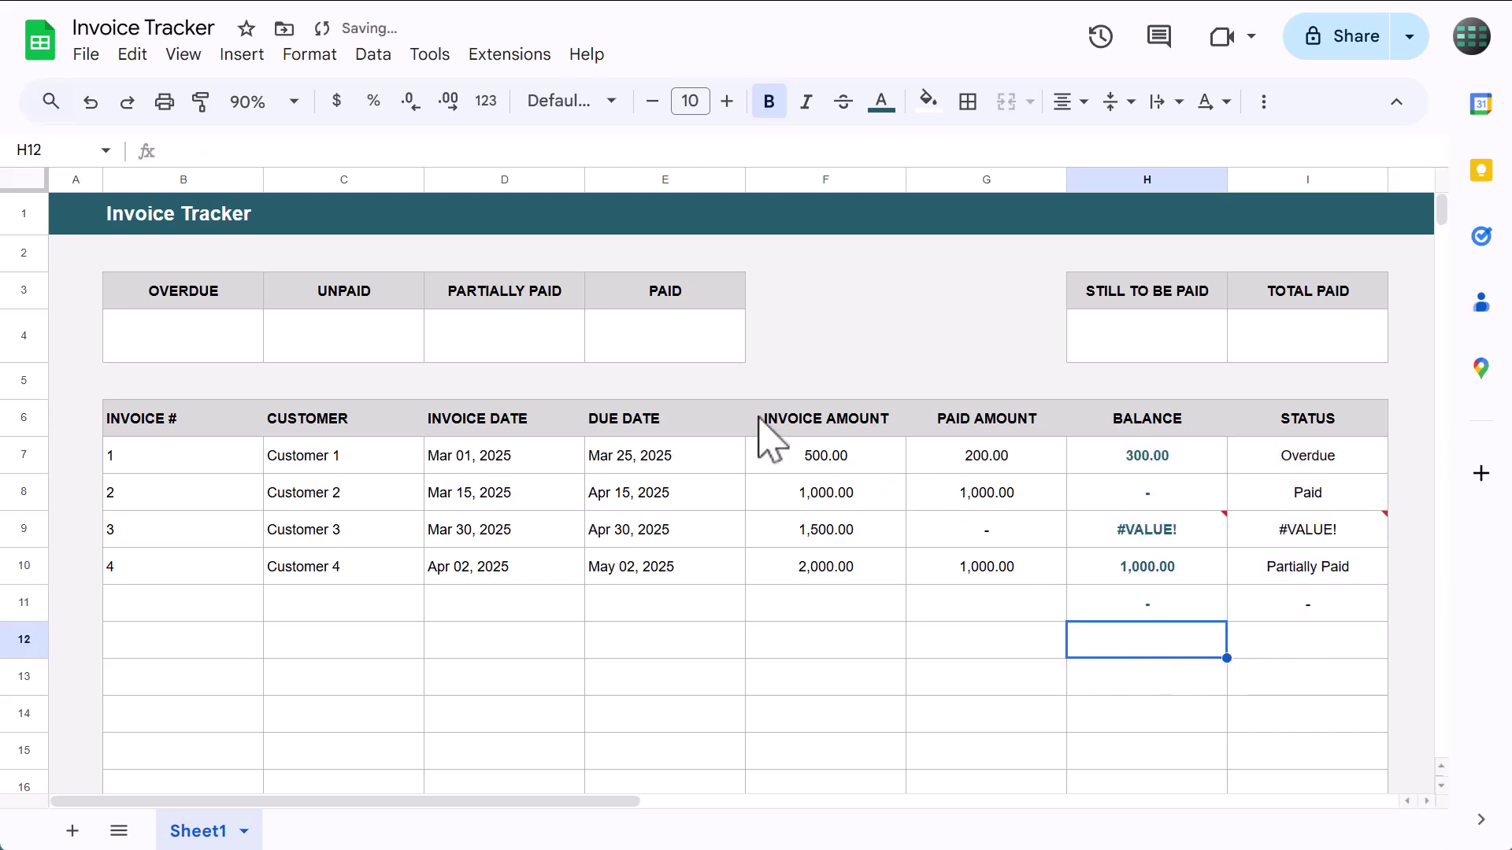
{"action": "left_click", "coordinate": [91, 102]}
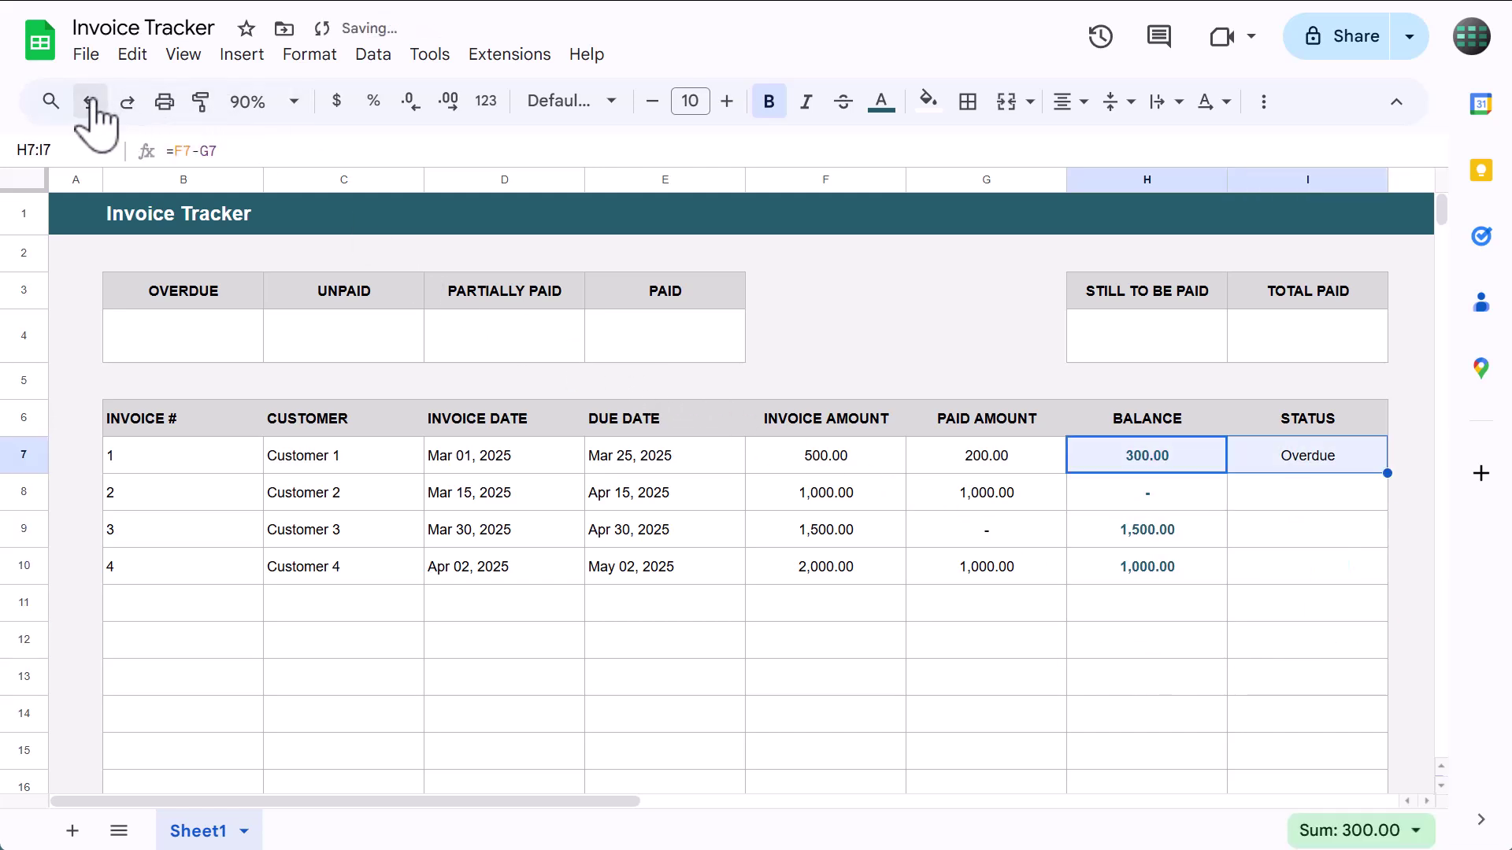
- Fill the Balance and Status formulas from row 7 down through the whole range H7:I990
{"action": "left_click", "coordinate": [77, 151]}
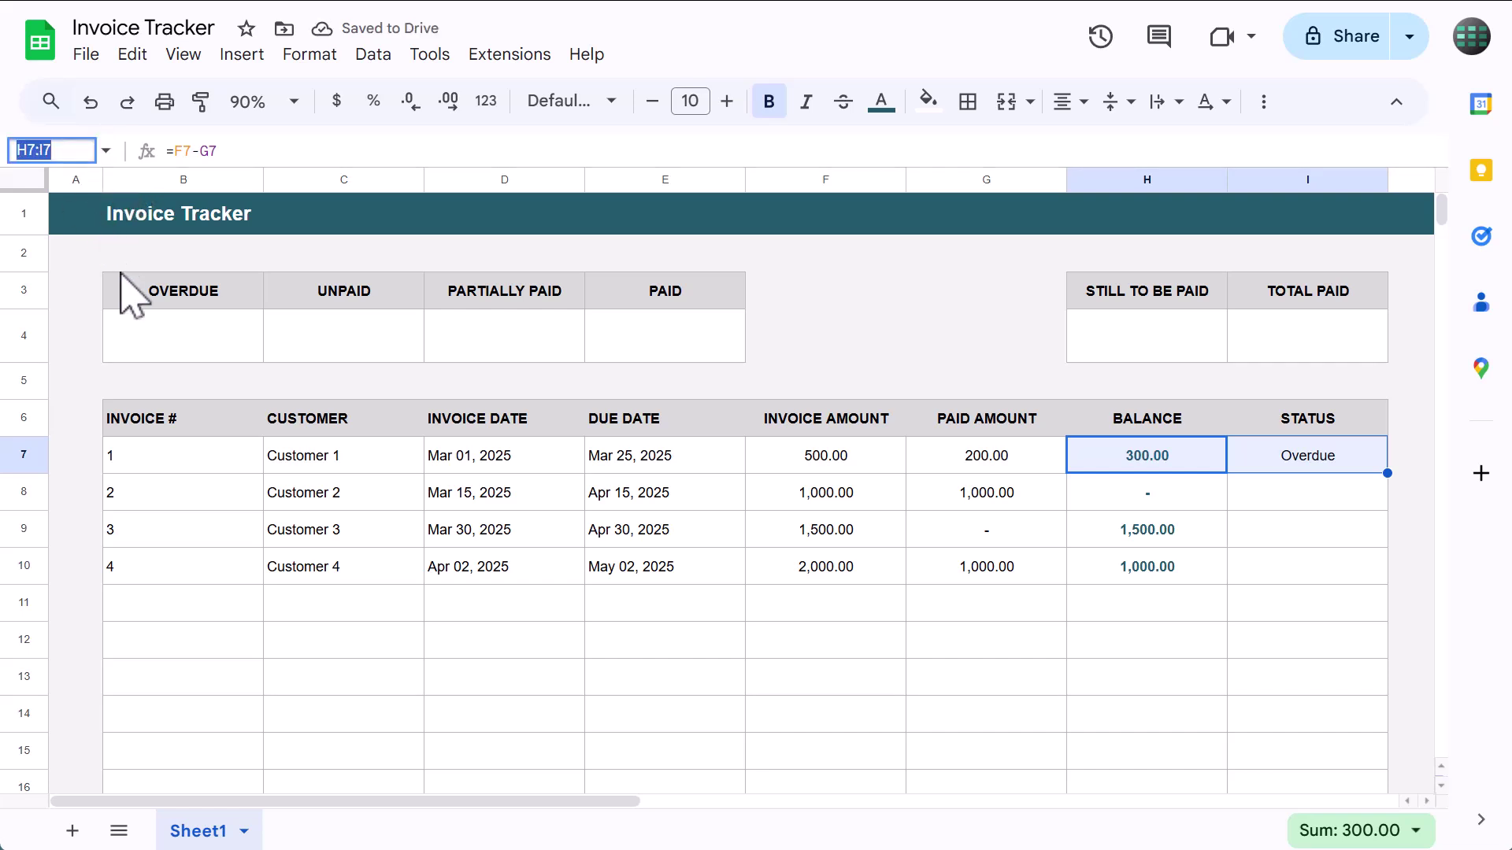
{"action": "type", "text": "H7"}
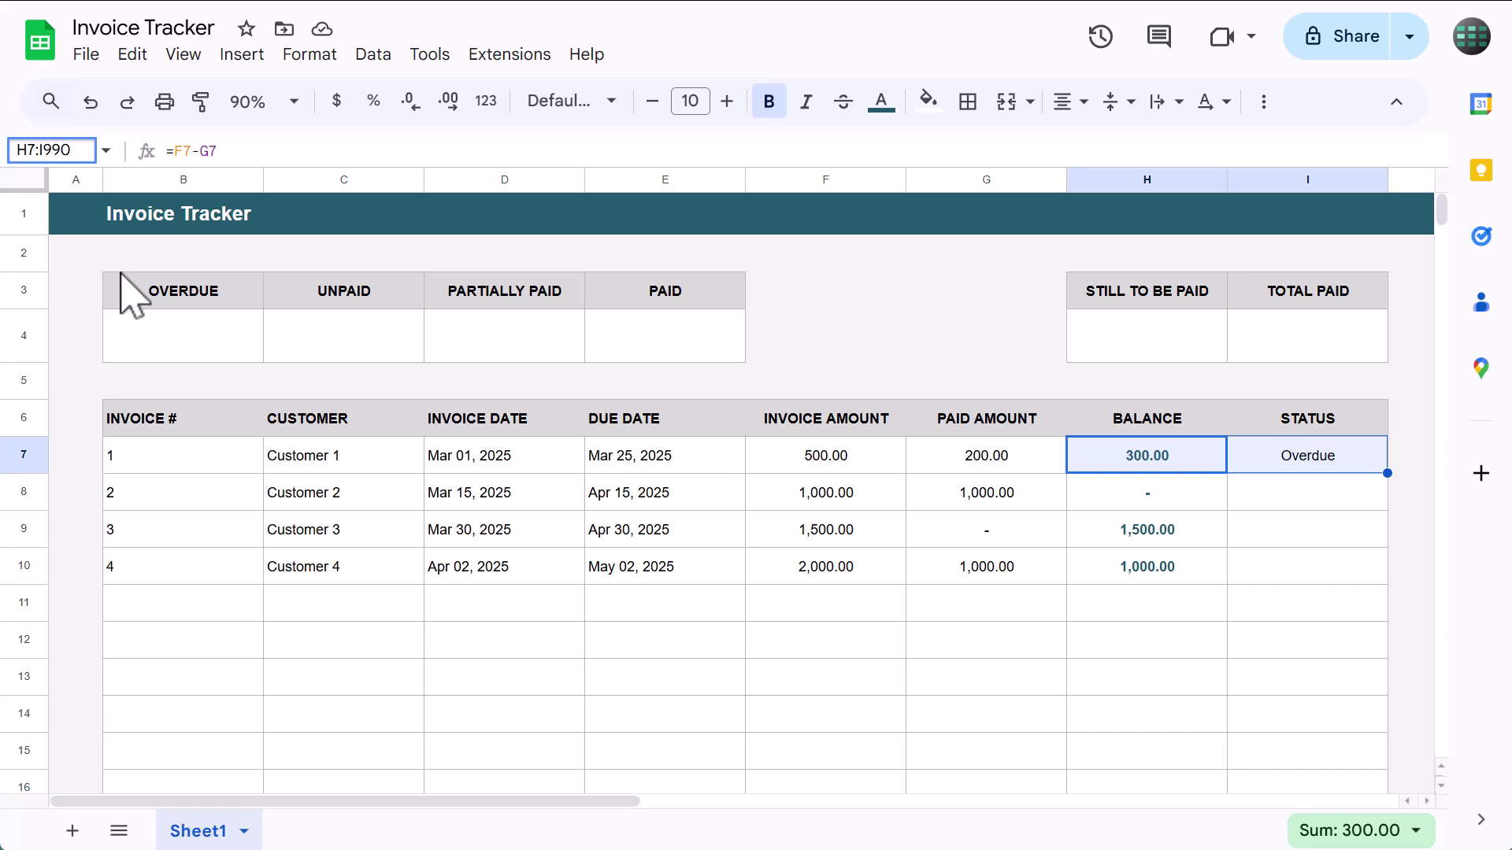
{"action": "key", "text": "Return"}
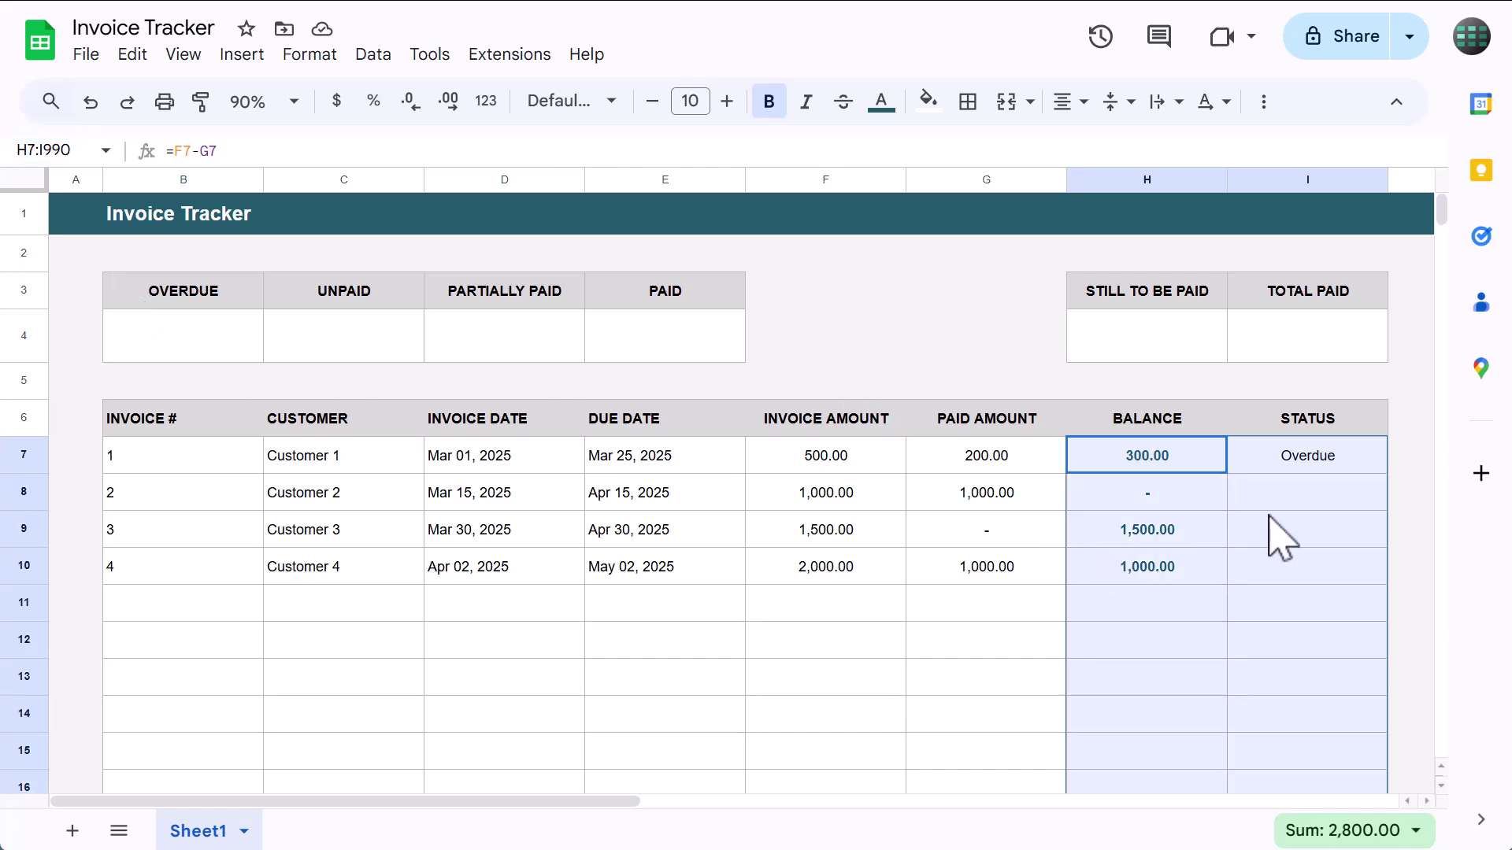
{"action": "key", "text": "ctrl+d"}
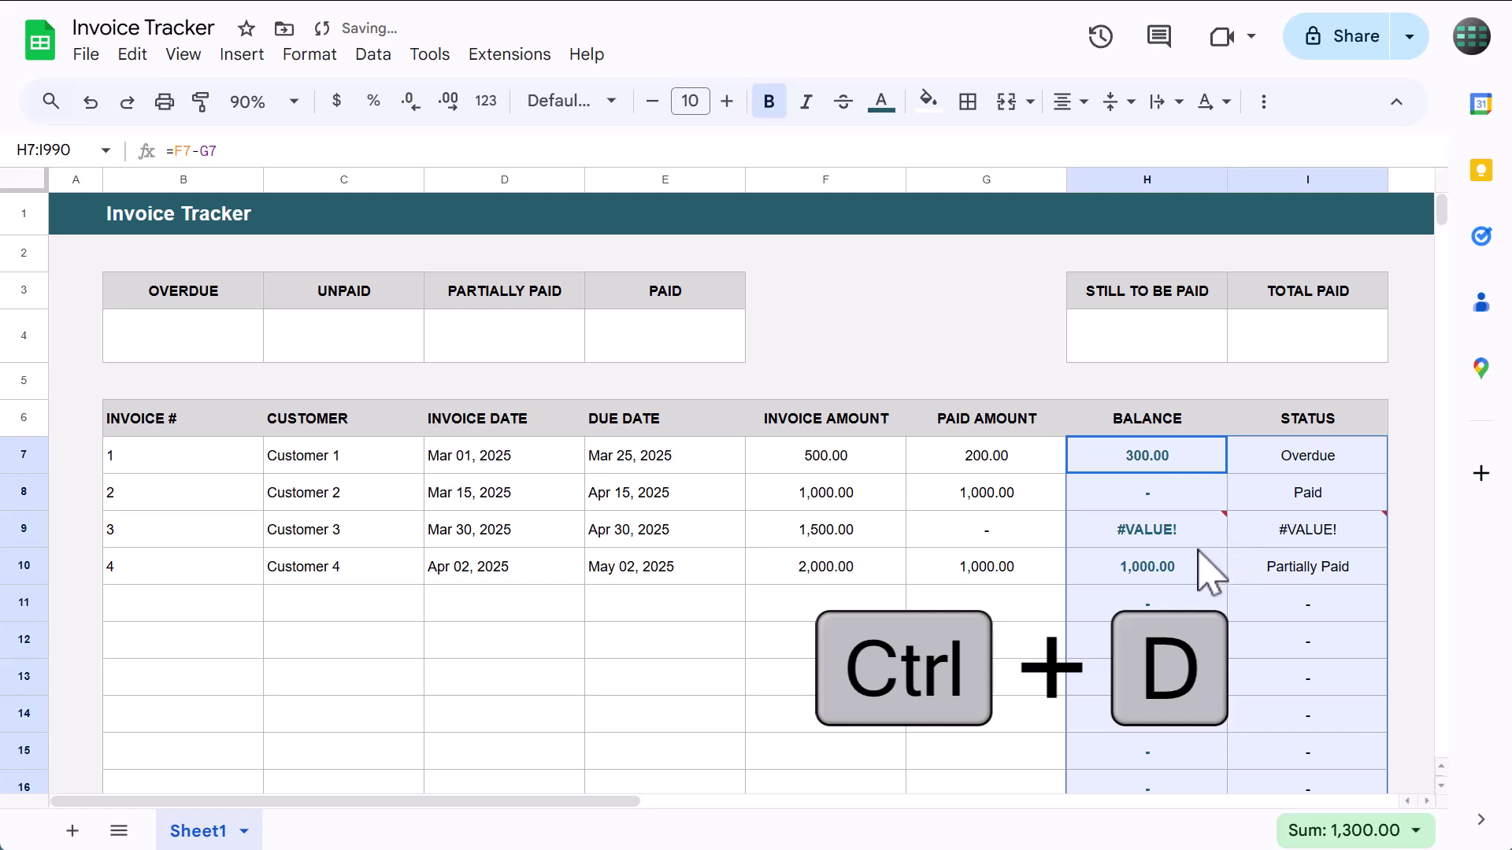
- Replace the dash in Customer 3's Paid Amount cell G9 with the number 0
{"action": "left_click", "coordinate": [1017, 538]}
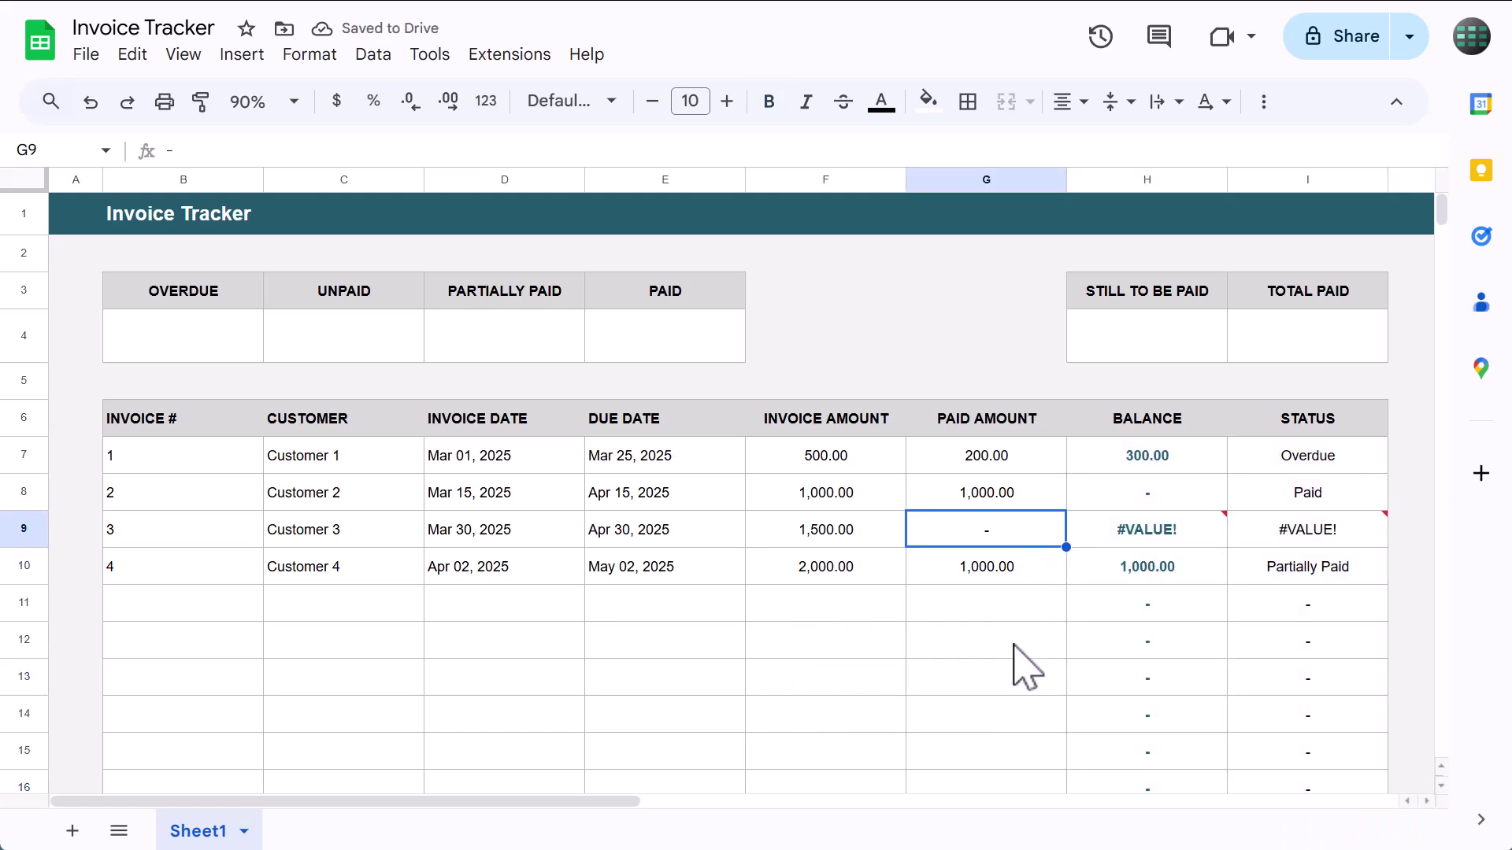
{"action": "type", "text": "0"}
{"action": "key", "text": "Return"}
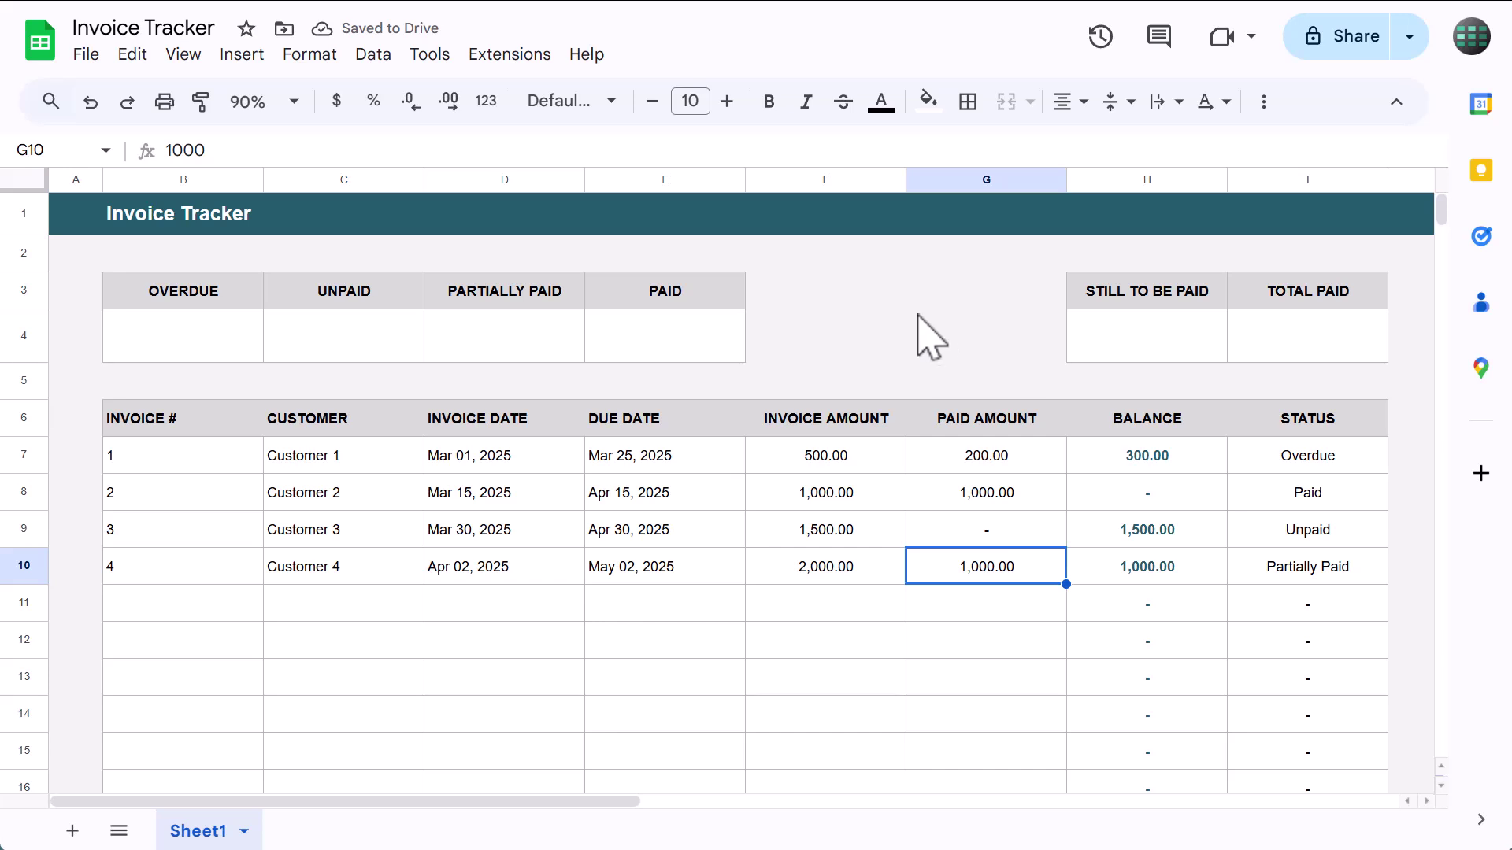
- Enter the formula =SUM(G7:G990) in the Total Paid summary cell I4
{"action": "left_click", "coordinate": [1300, 350]}
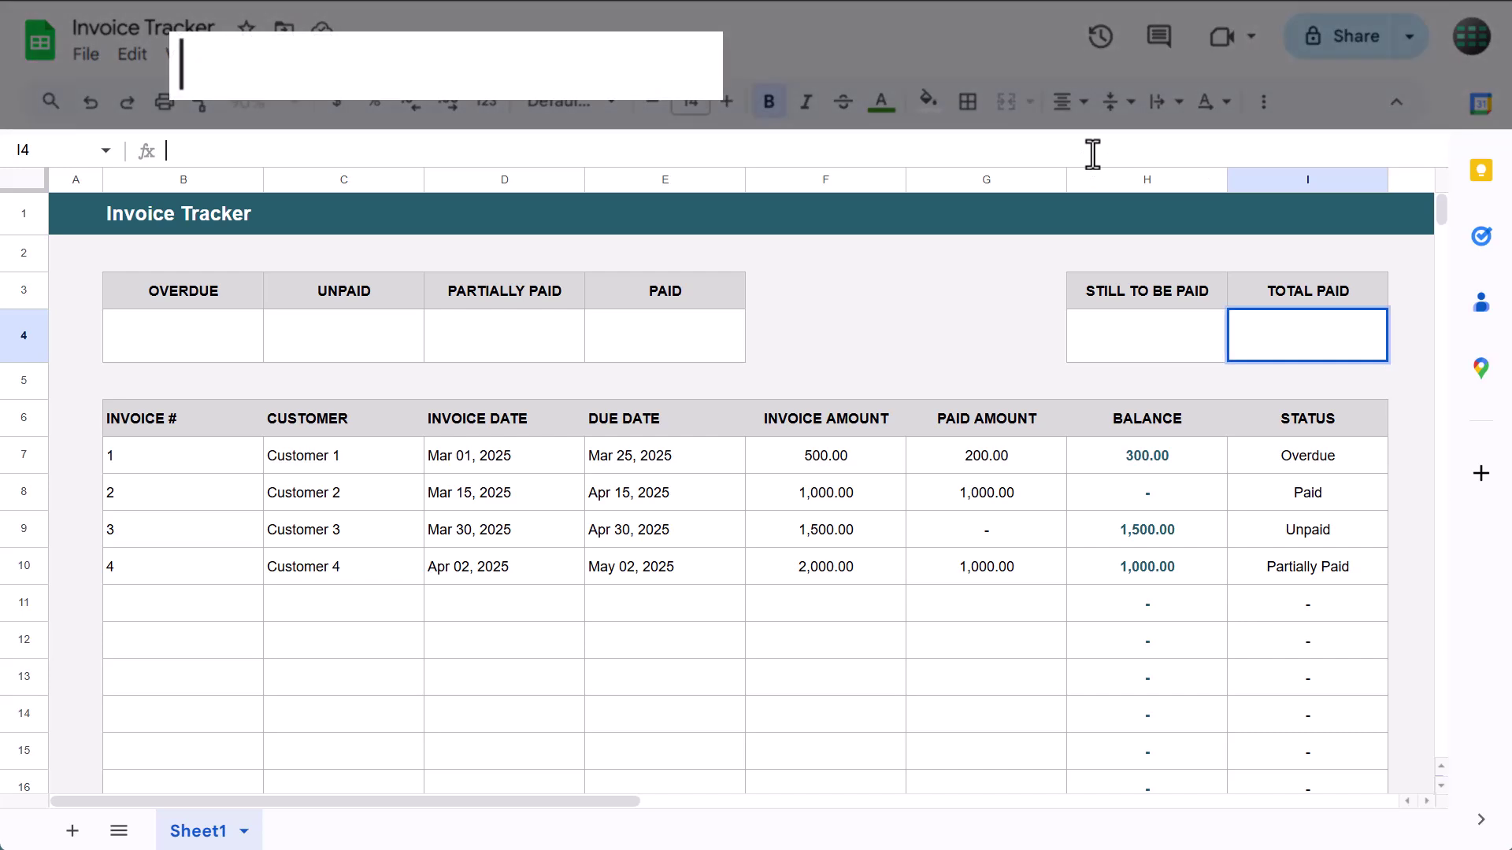
{"action": "type", "text": "="}
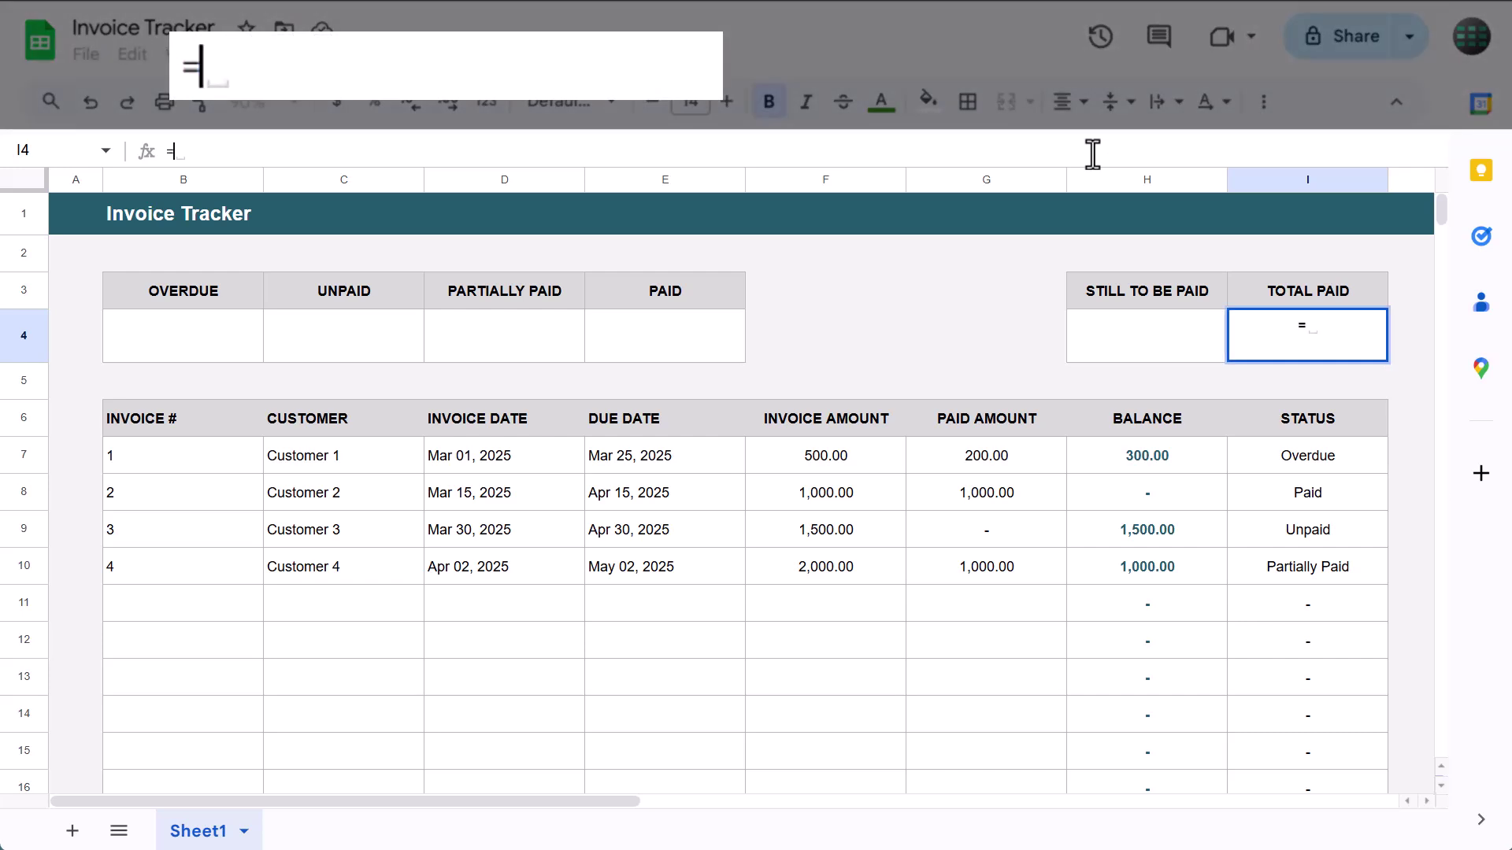
{"action": "type", "text": "sum"}
{"action": "key", "text": "Tab"}
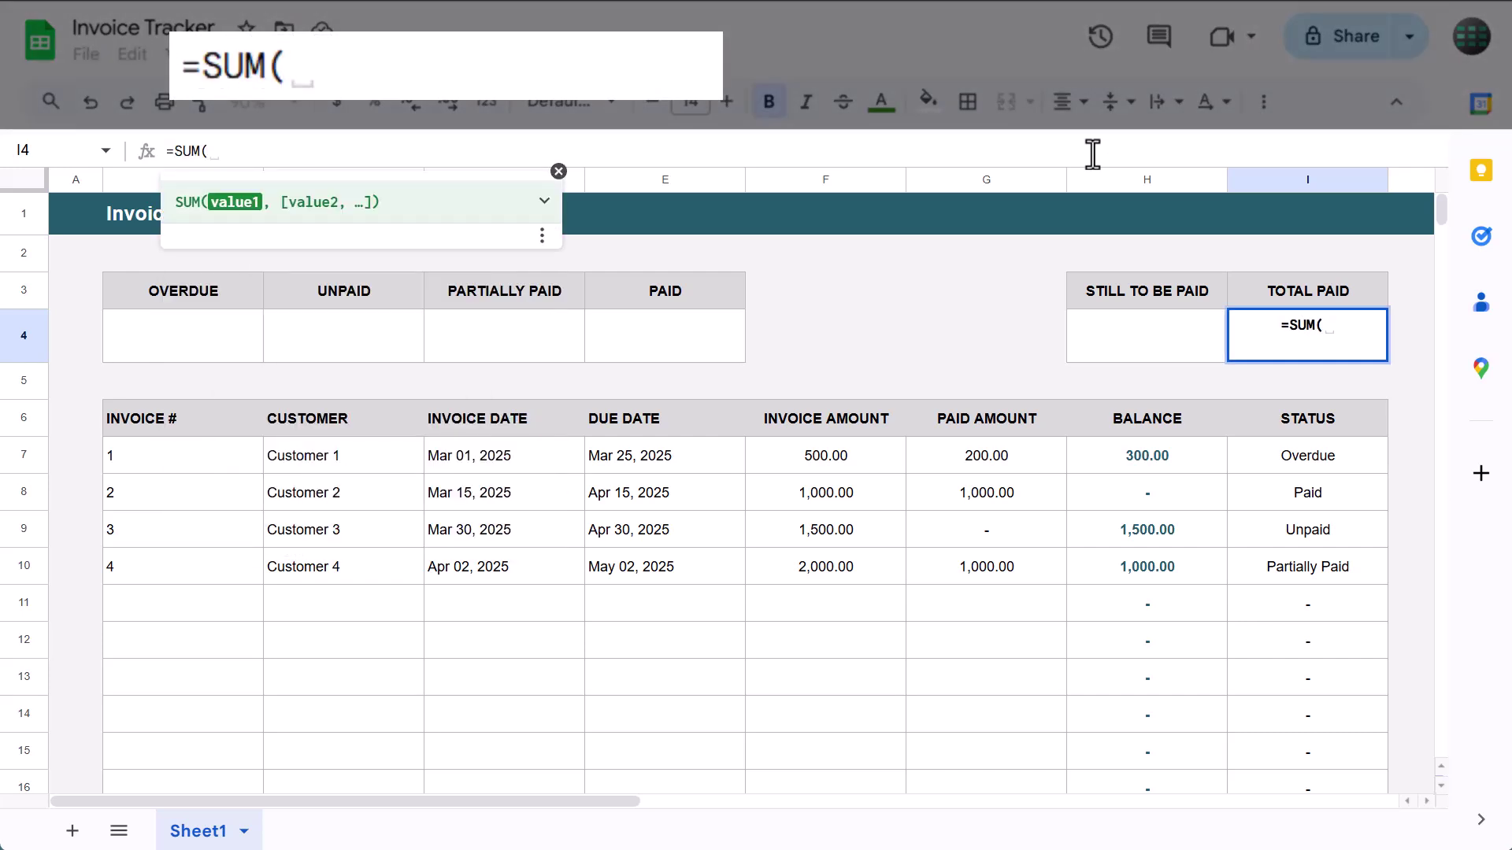
{"action": "type", "text": "G7:G"}
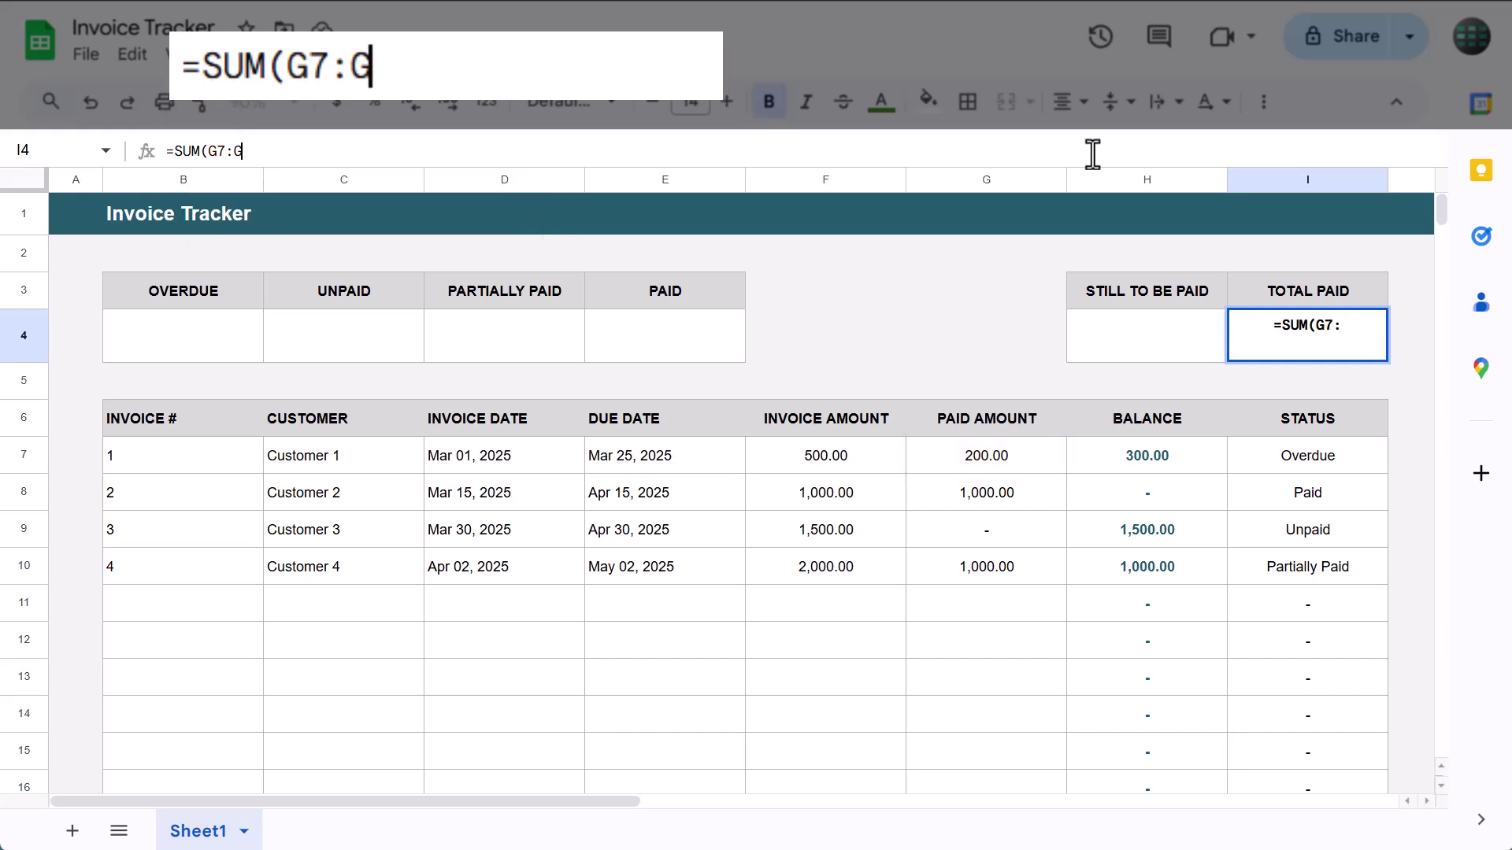
{"action": "type", "text": "990)"}
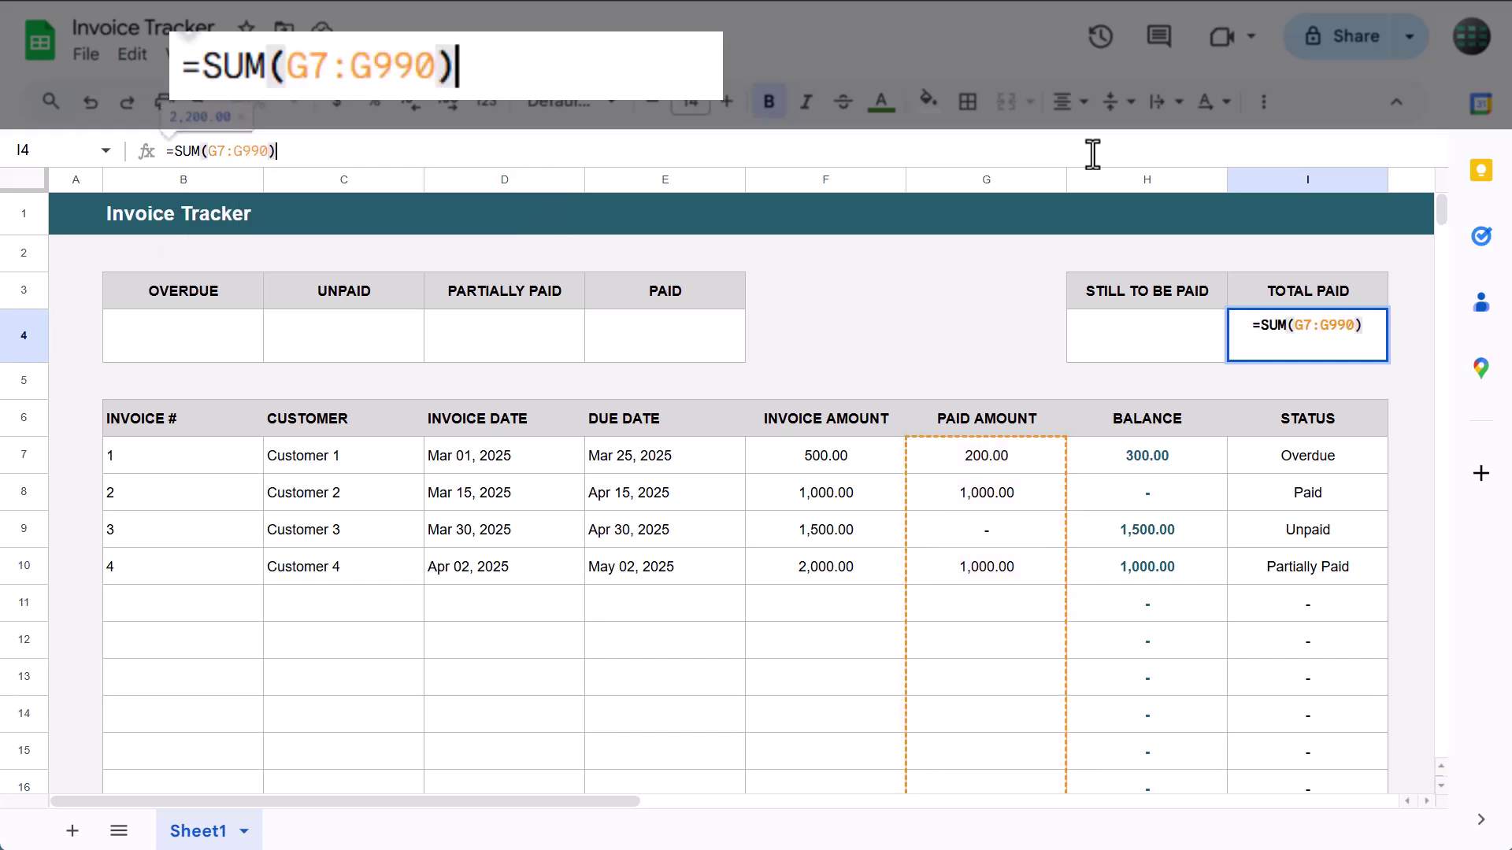
{"action": "key", "text": "Return"}
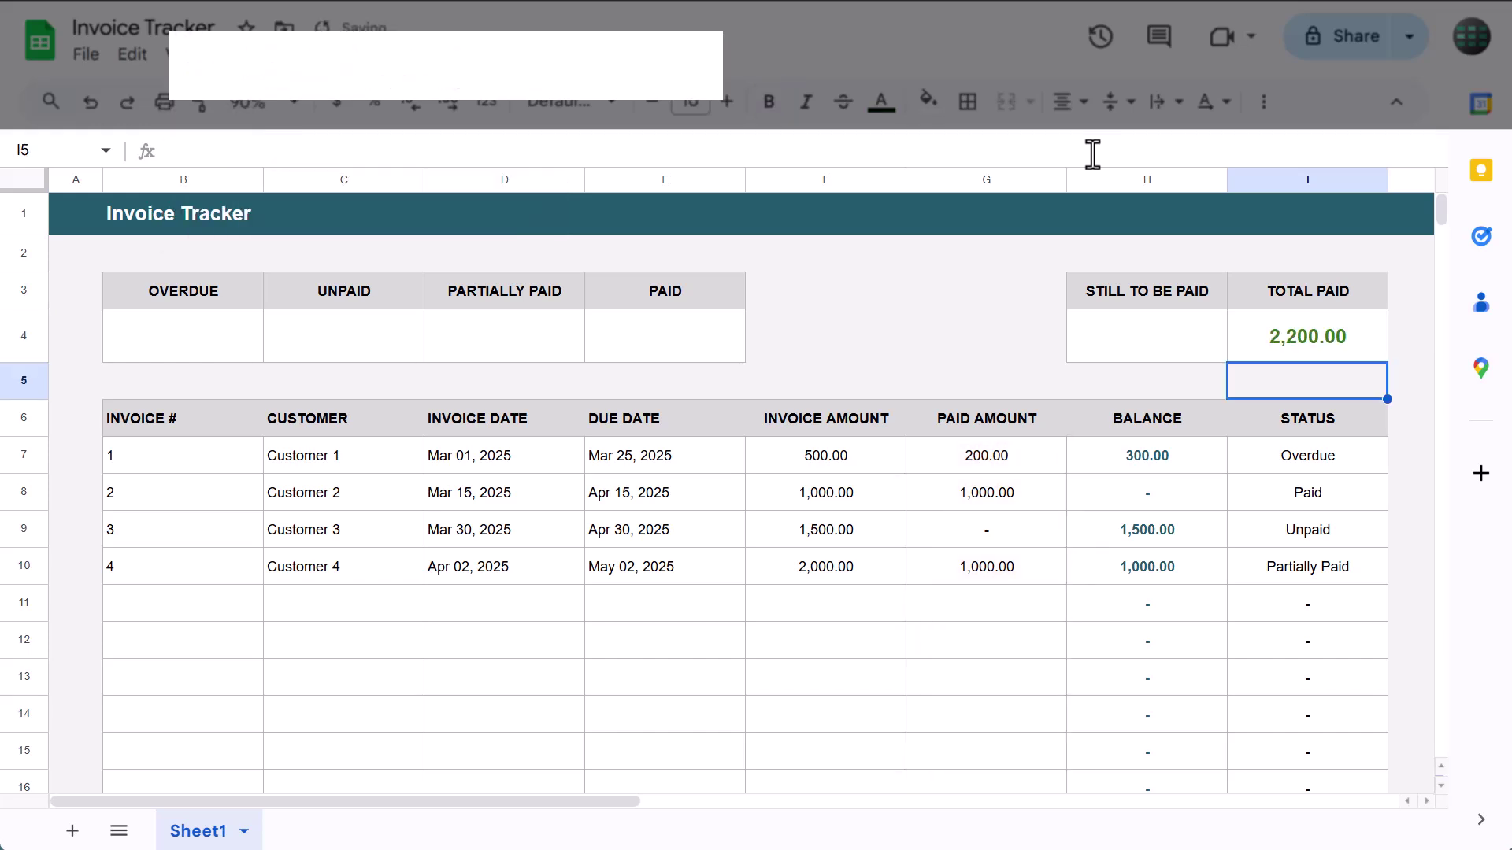
- Enter the formula =SUM(H7:H990) in the Still To Be Paid summary cell H4
{"action": "left_click", "coordinate": [1128, 354]}
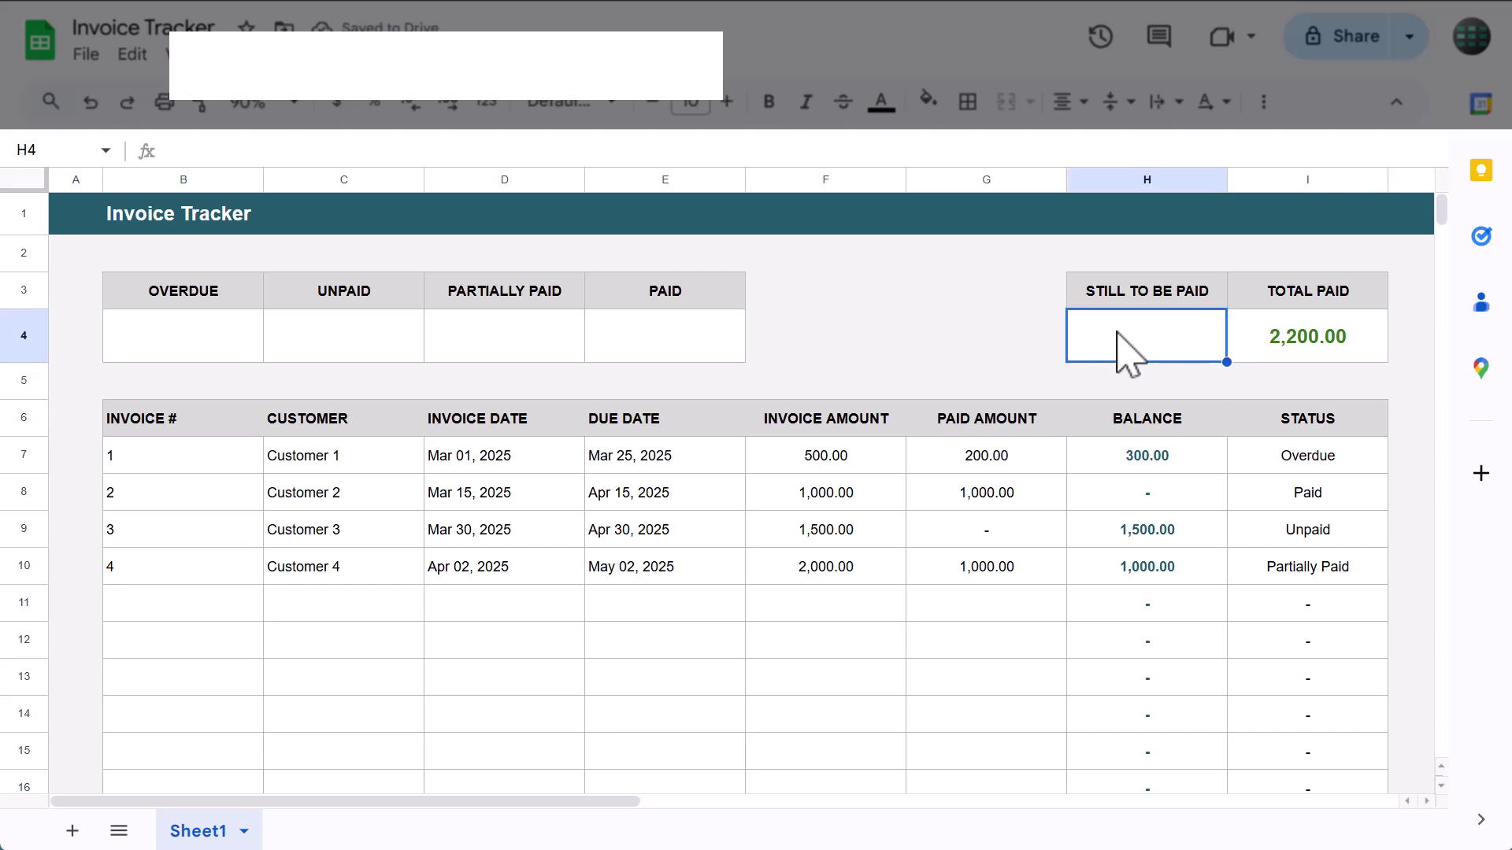
{"action": "left_click", "coordinate": [1095, 154]}
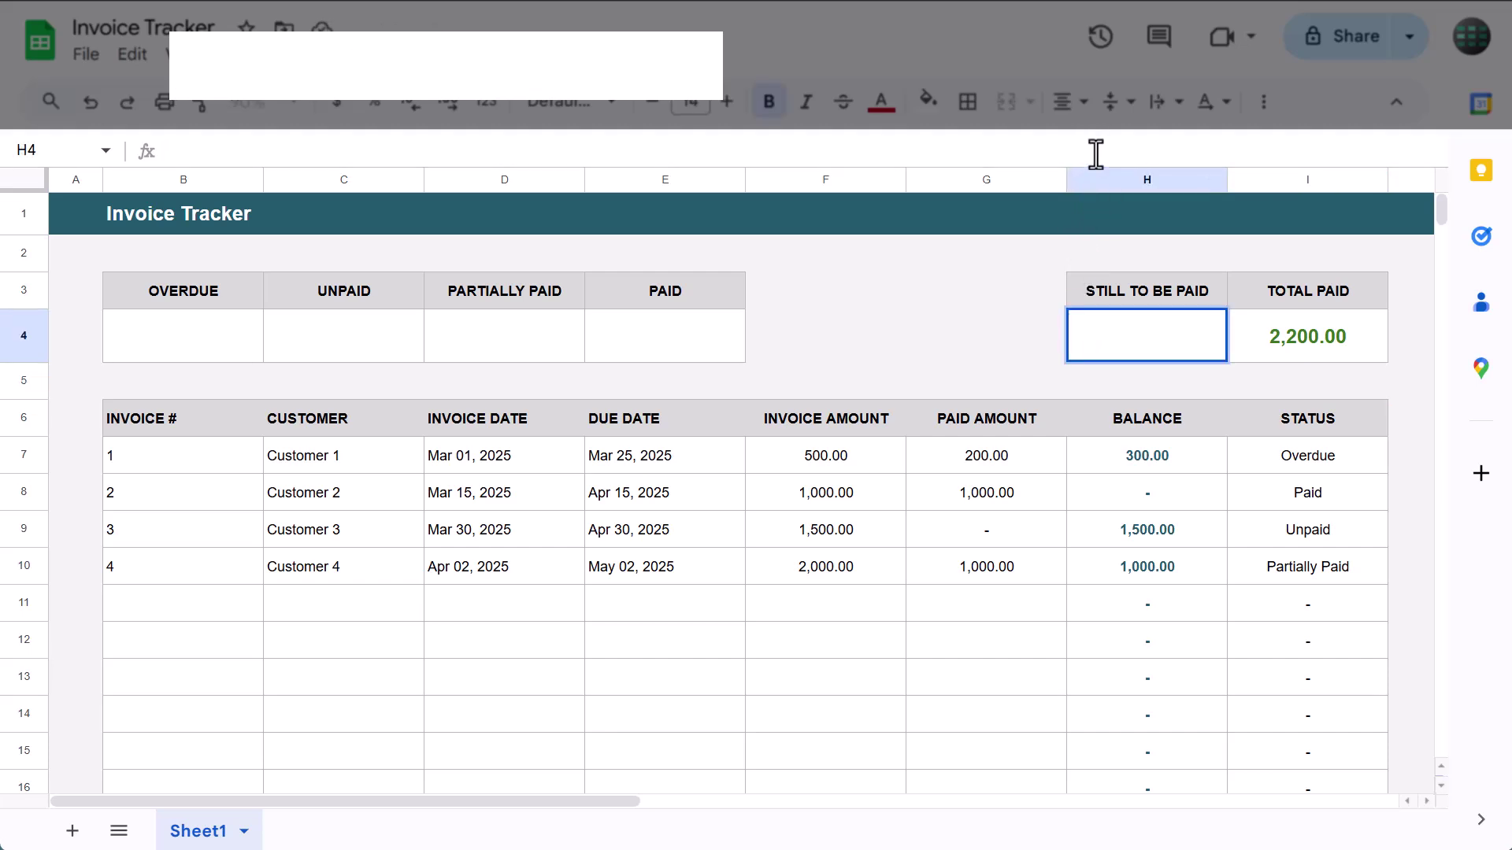
{"action": "type", "text": "= "}
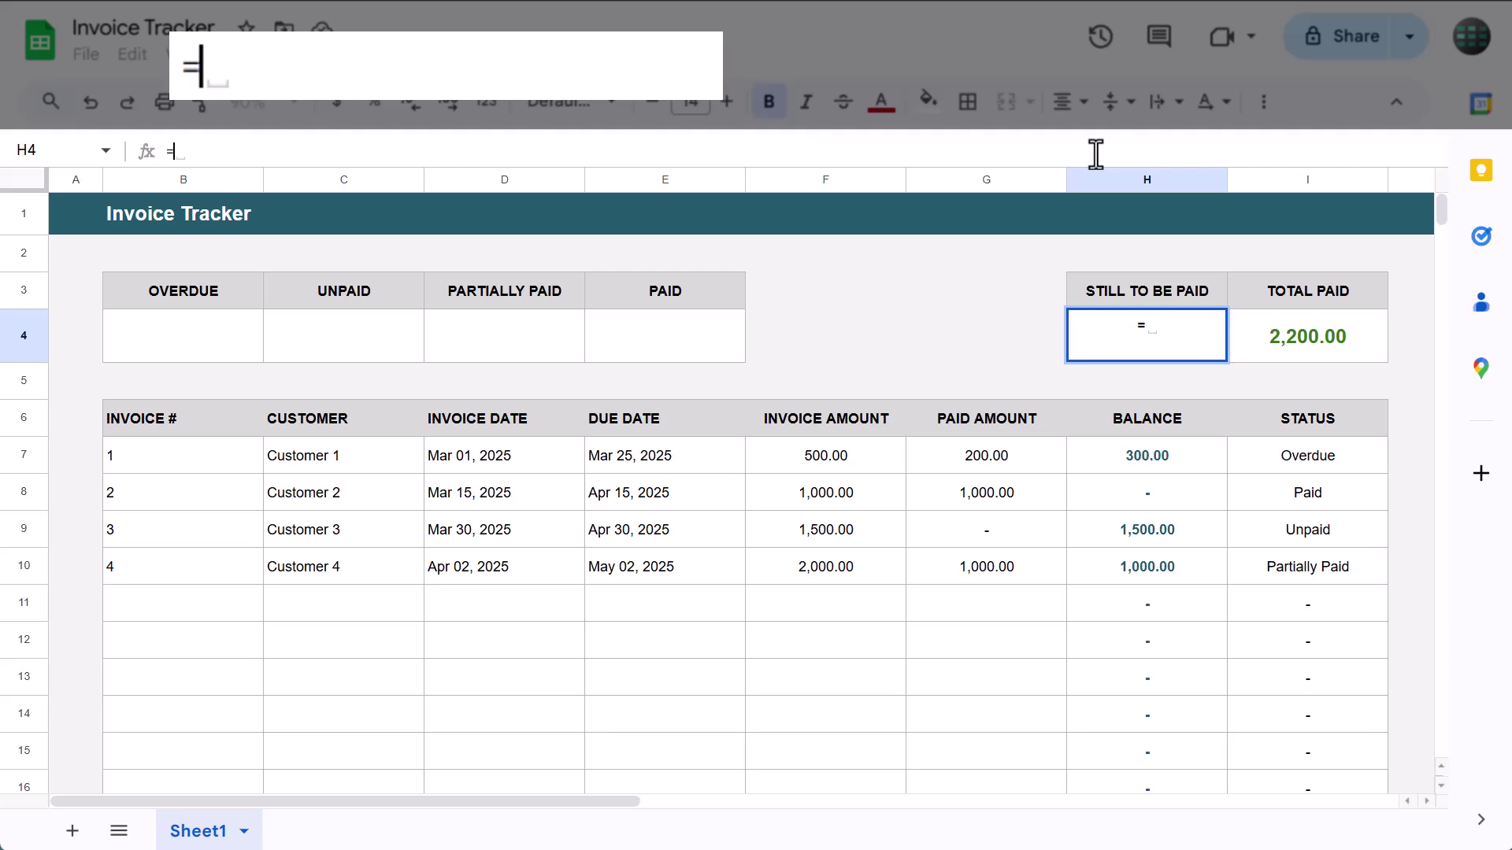
{"action": "type", "text": "sum("}
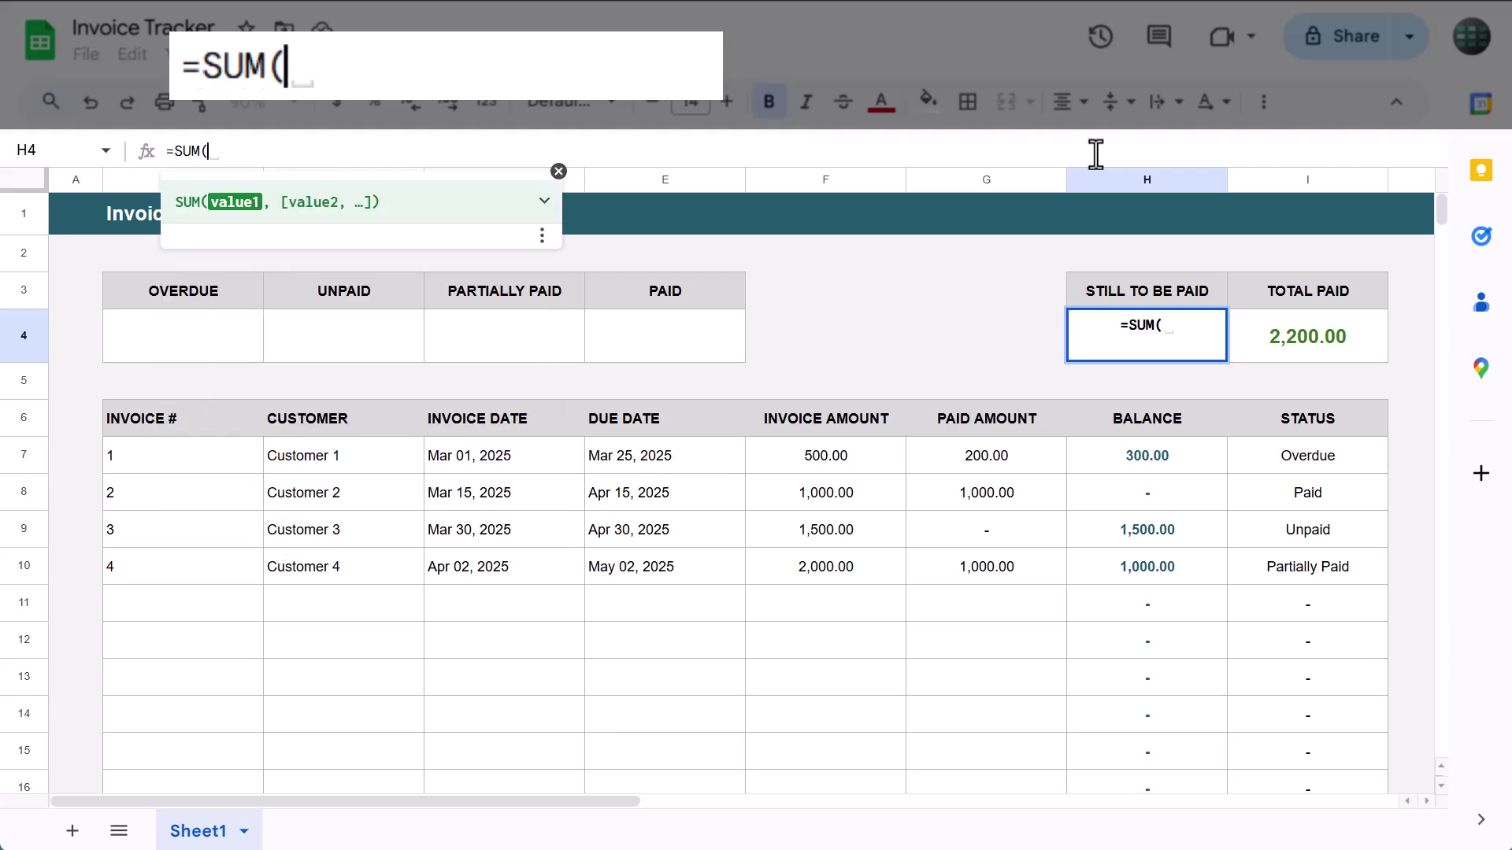
{"action": "type", "text": "h7:h990"}
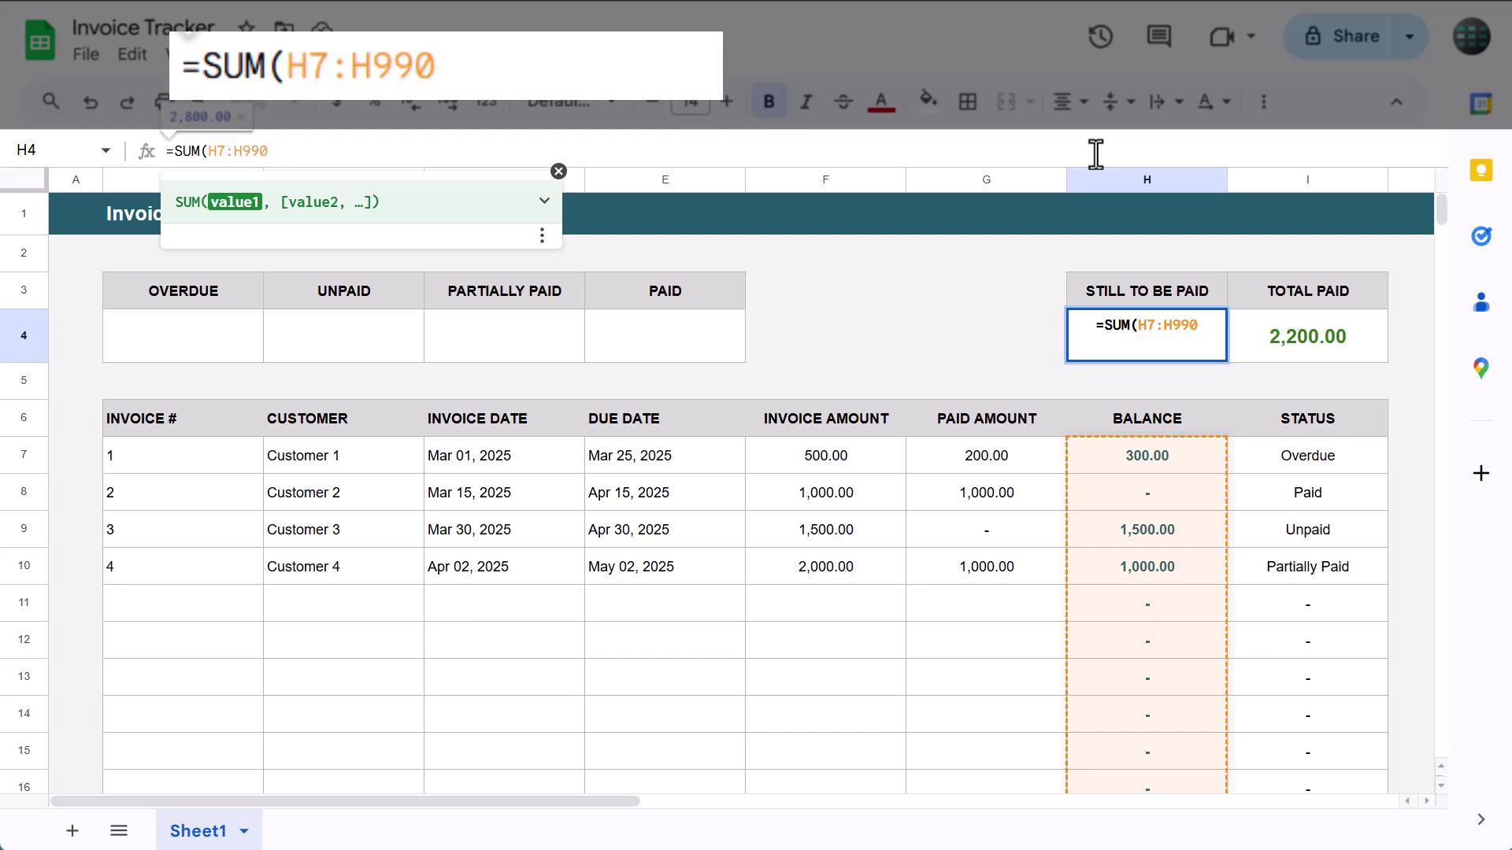
{"action": "type", "text": ")"}
{"action": "key", "text": "Return"}
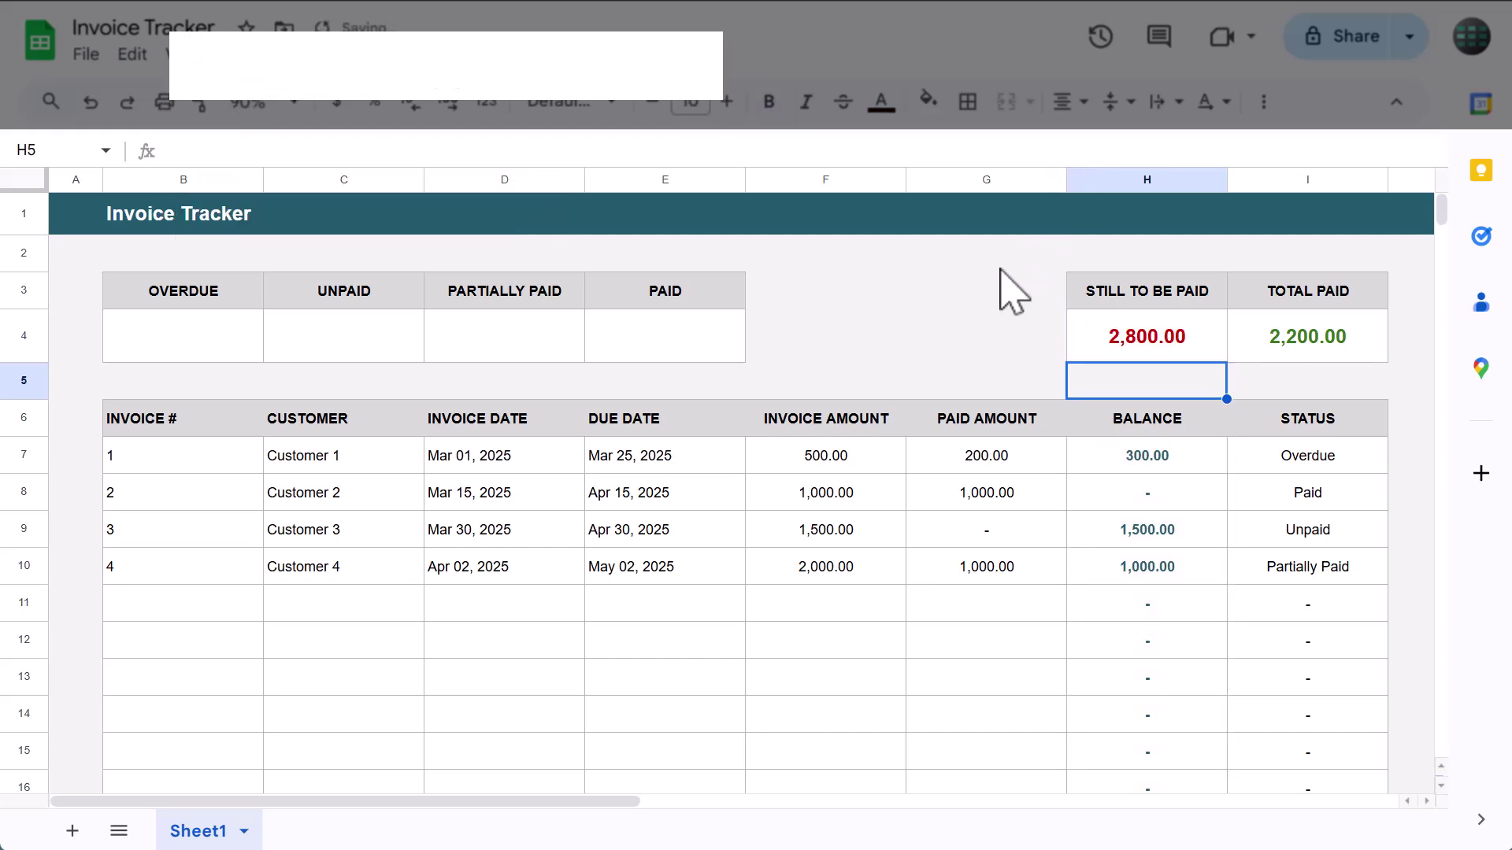
- Check the SUM formulas in the Still To Be Paid and Total Paid summary cells, leaving both as they are
{"action": "left_click", "coordinate": [1098, 330]}
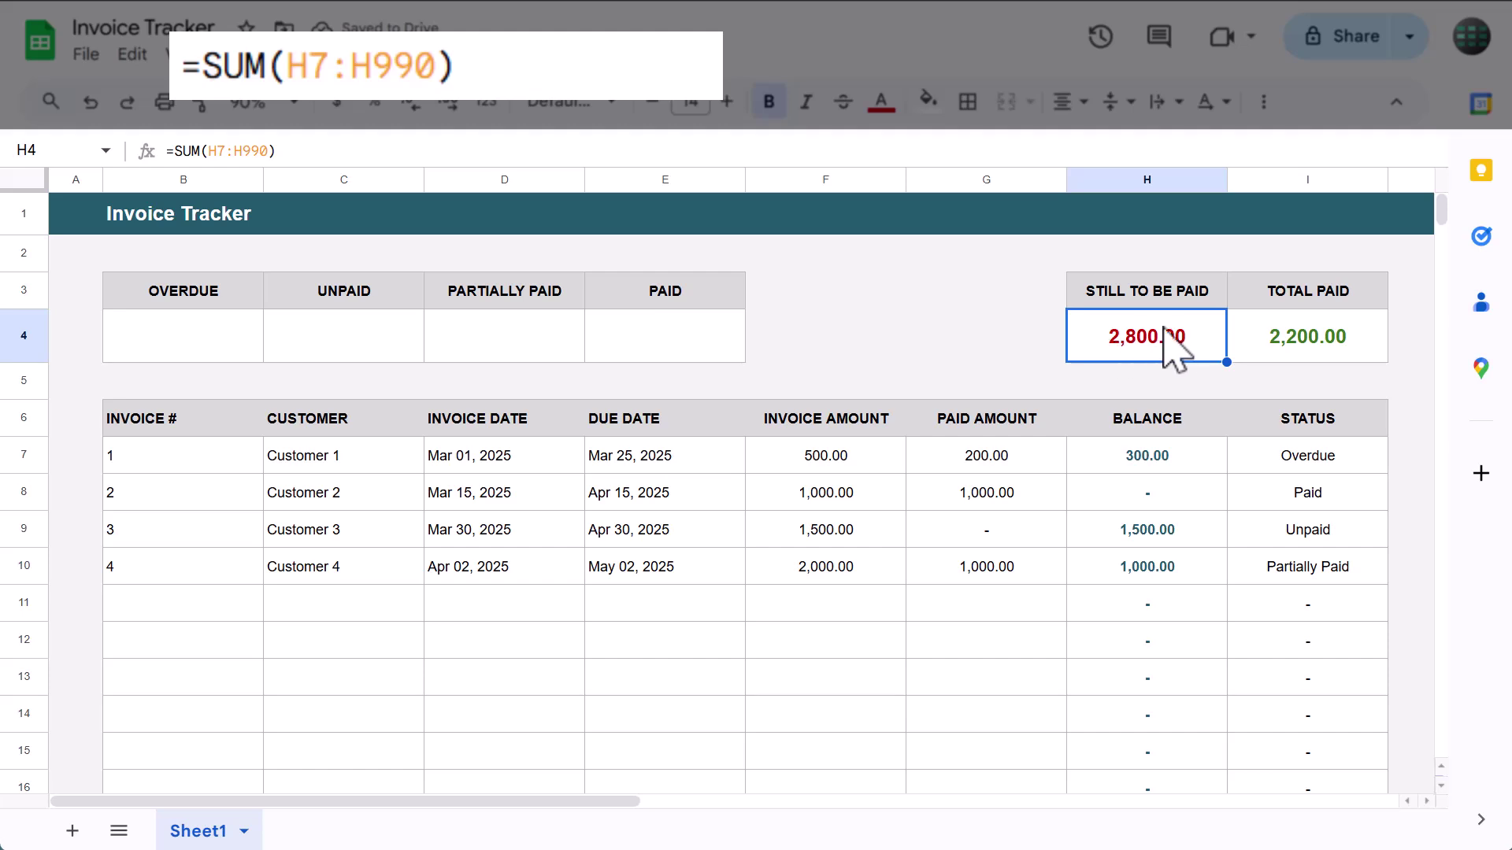
{"action": "left_click", "coordinate": [1294, 330]}
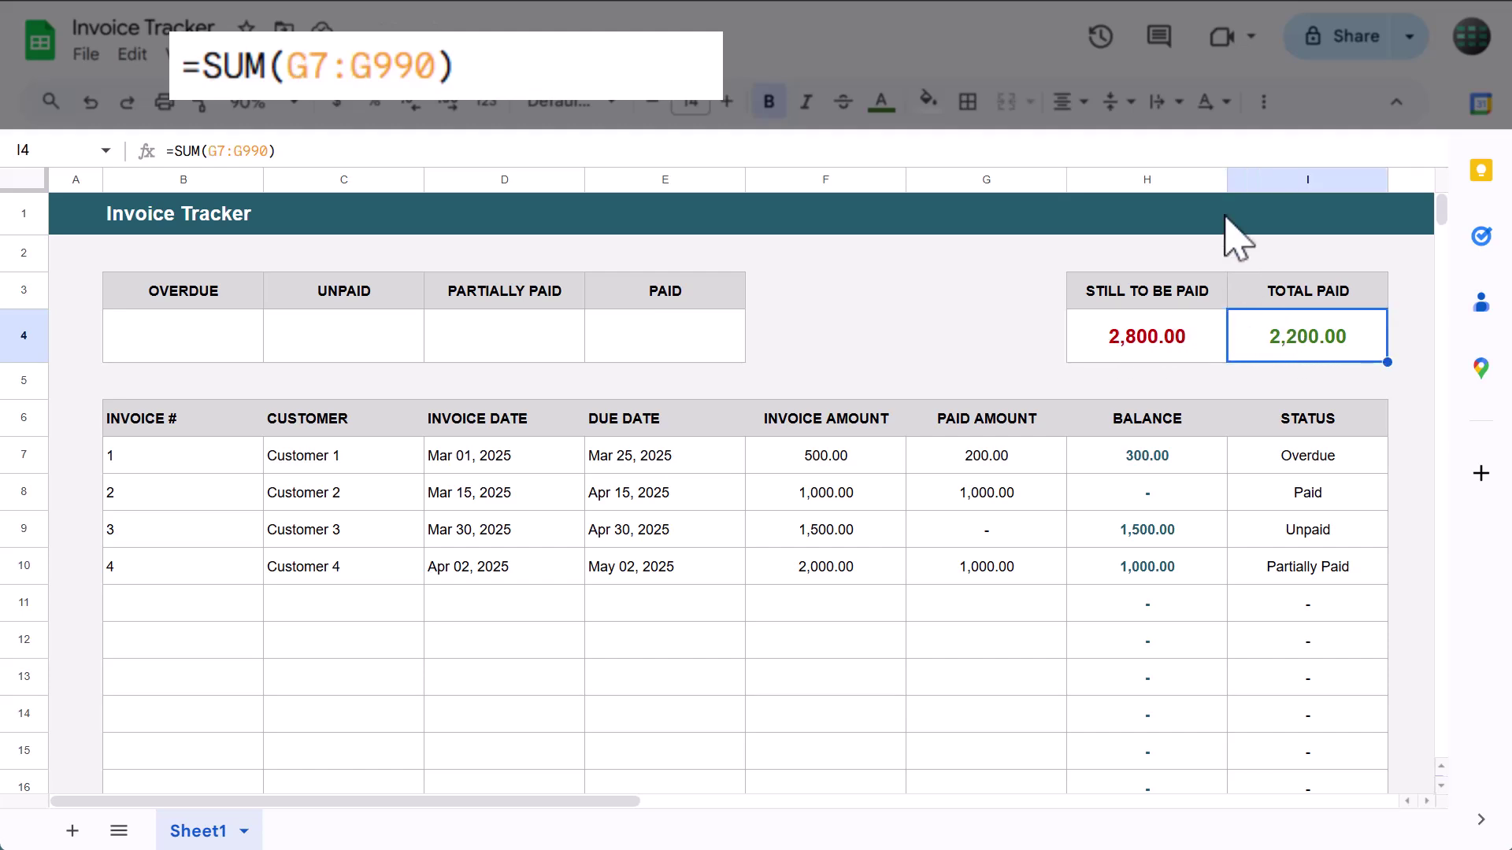
{"action": "left_click", "coordinate": [1229, 146]}
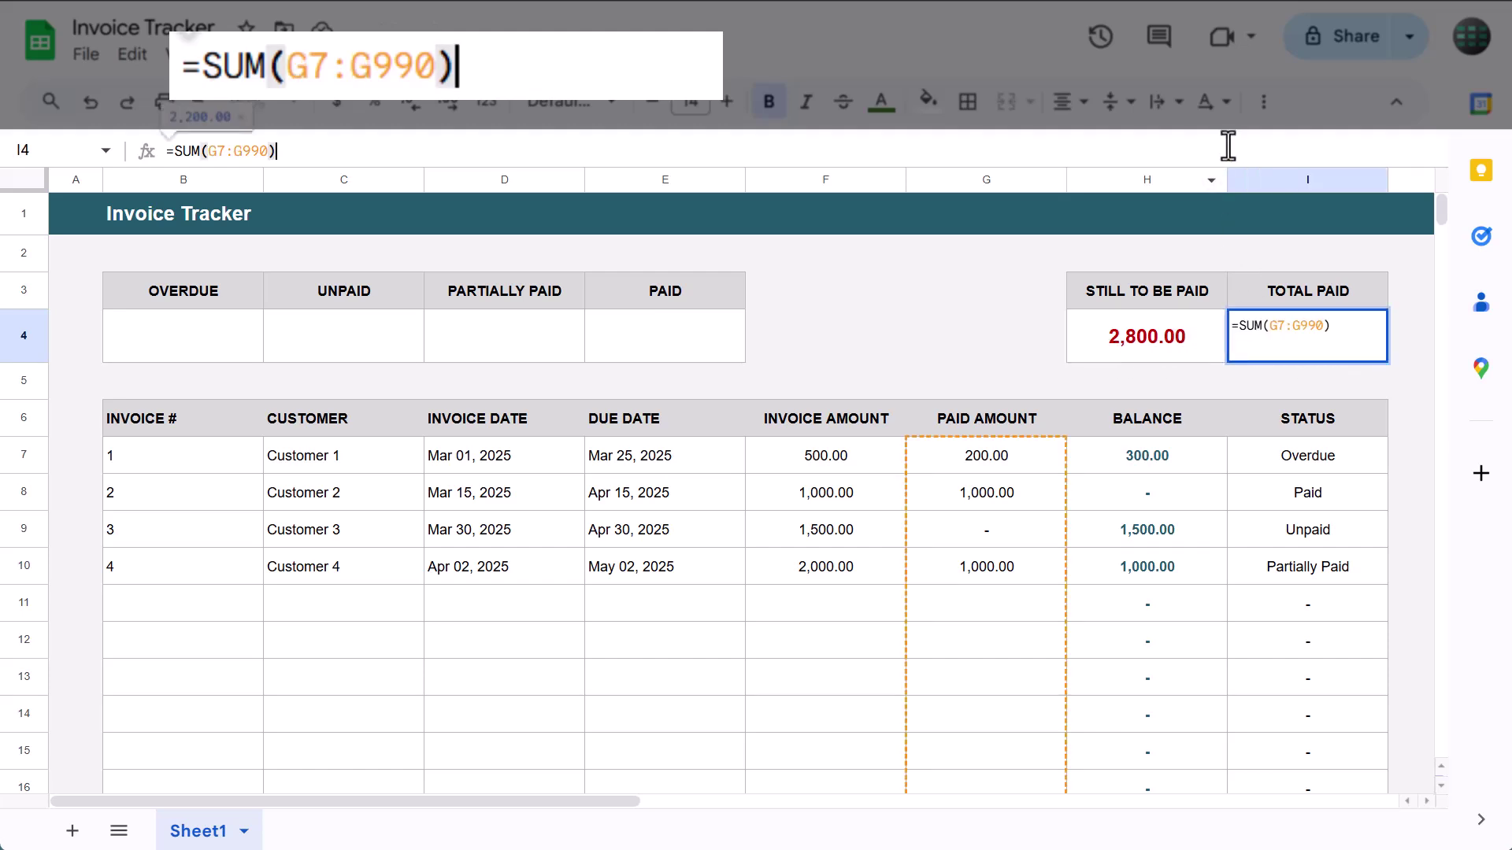
{"action": "key", "text": "Return"}
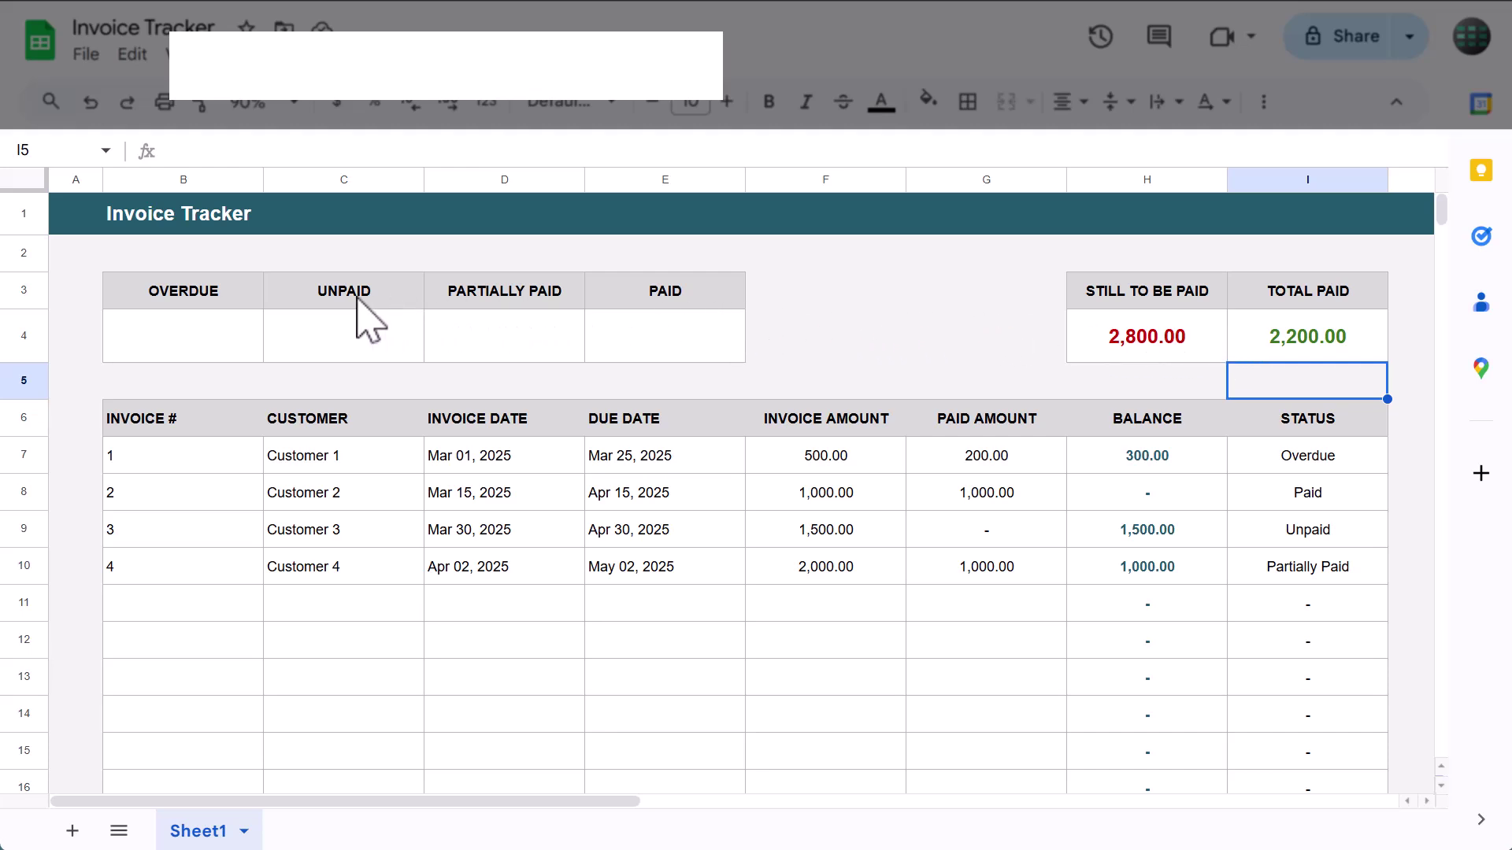
- Enter the formula =COUNTIF($I$7:$I$990,B3) in the Overdue summary cell B4
{"action": "left_click", "coordinate": [220, 317]}
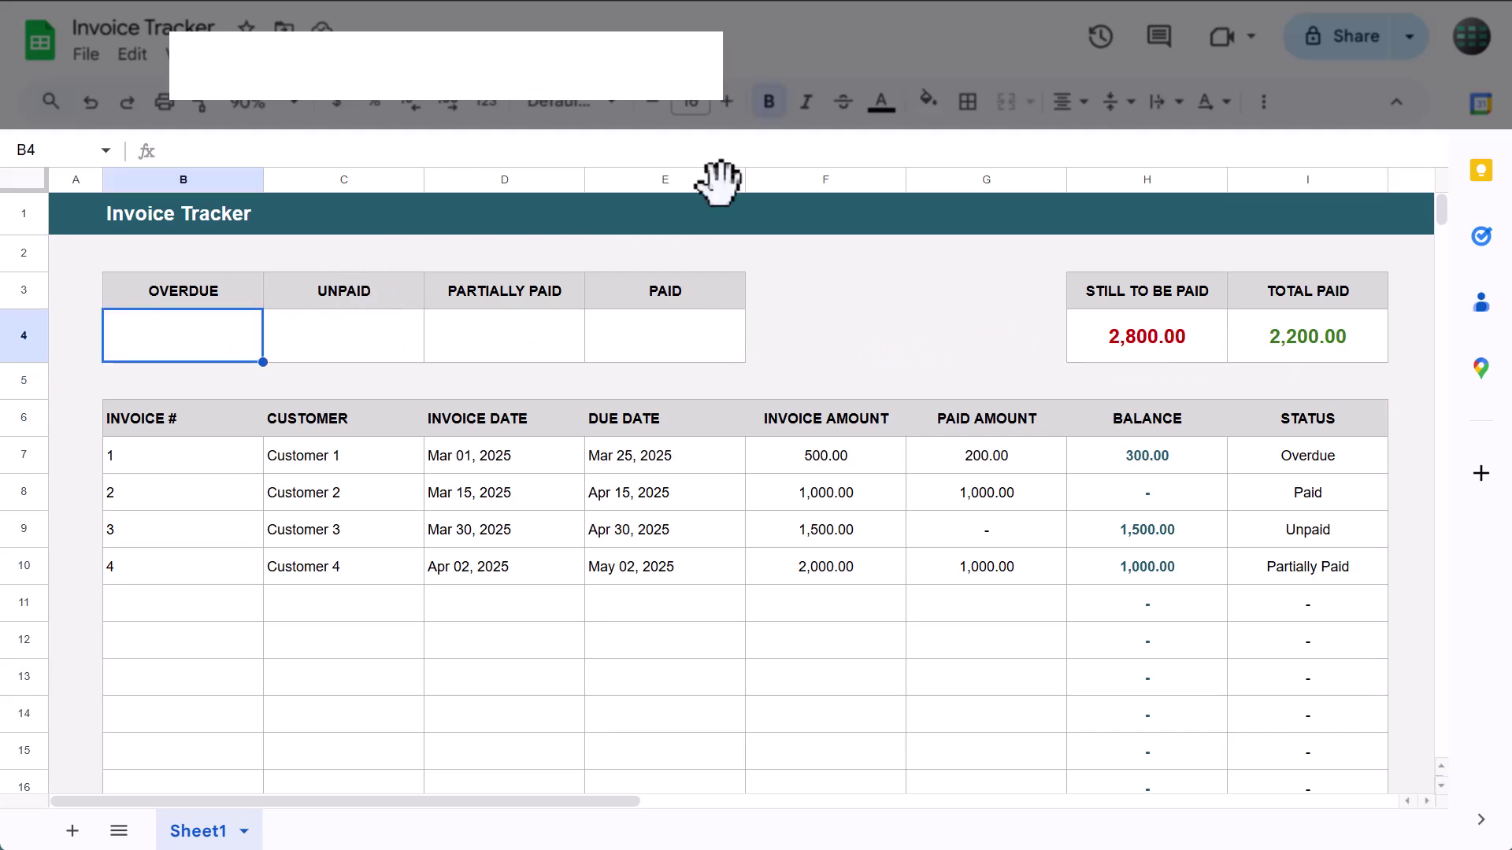
{"action": "left_click", "coordinate": [840, 156]}
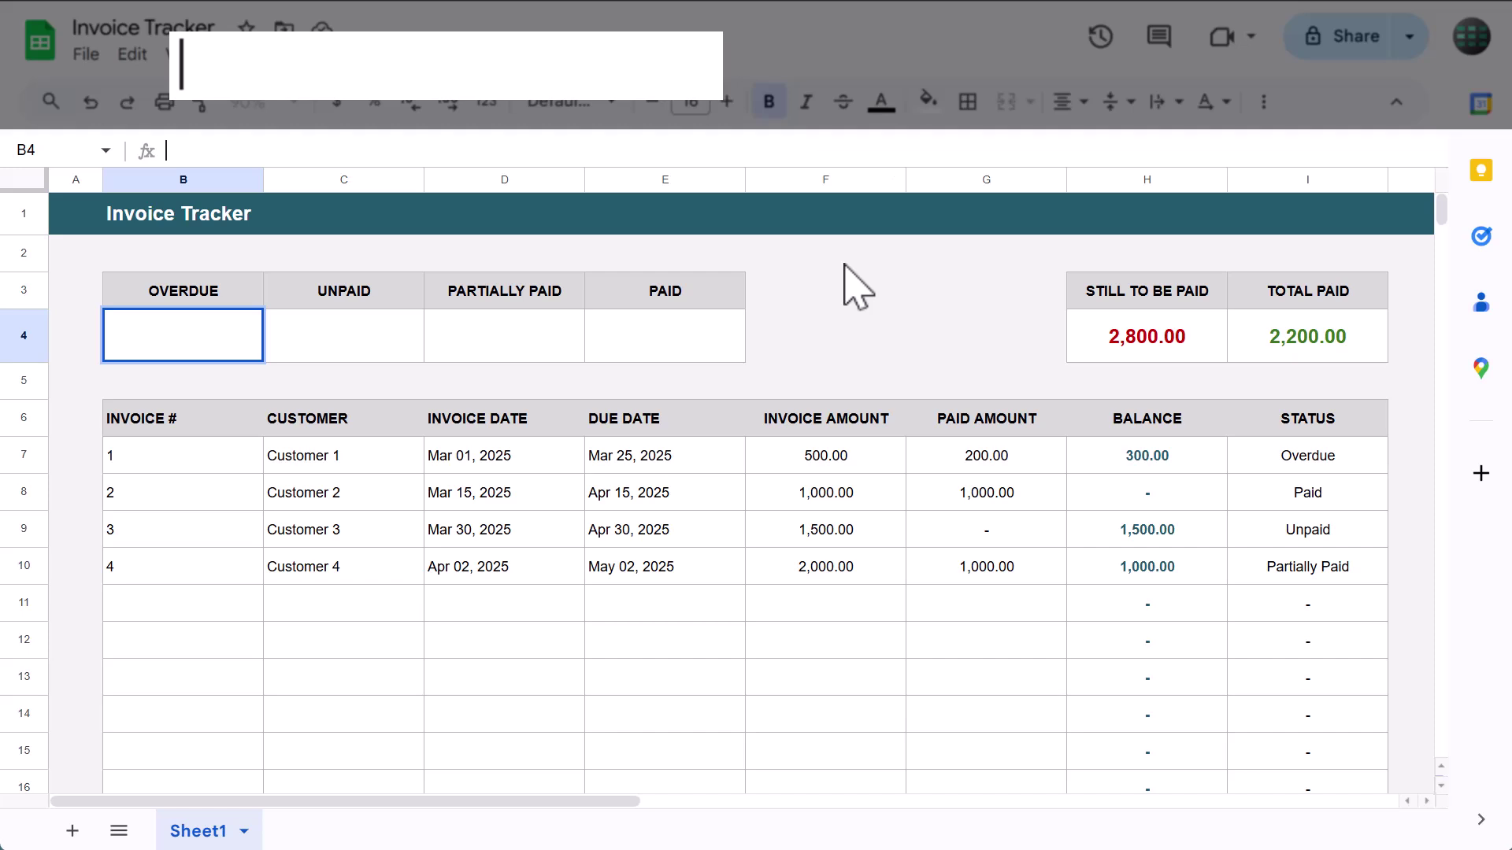
{"action": "type", "text": "=countif("}
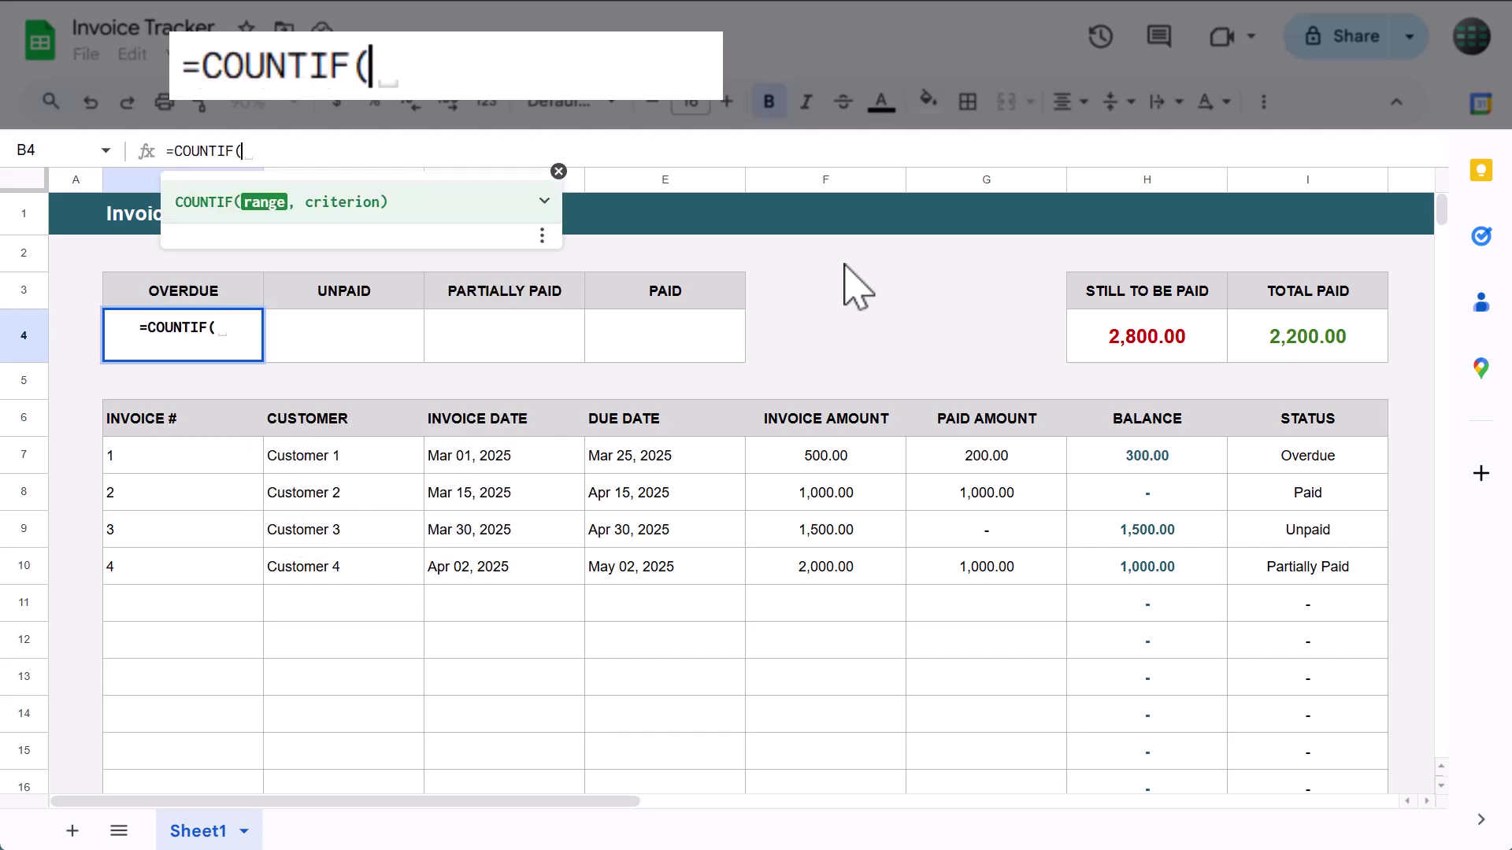
{"action": "type", "text": "$I$7"}
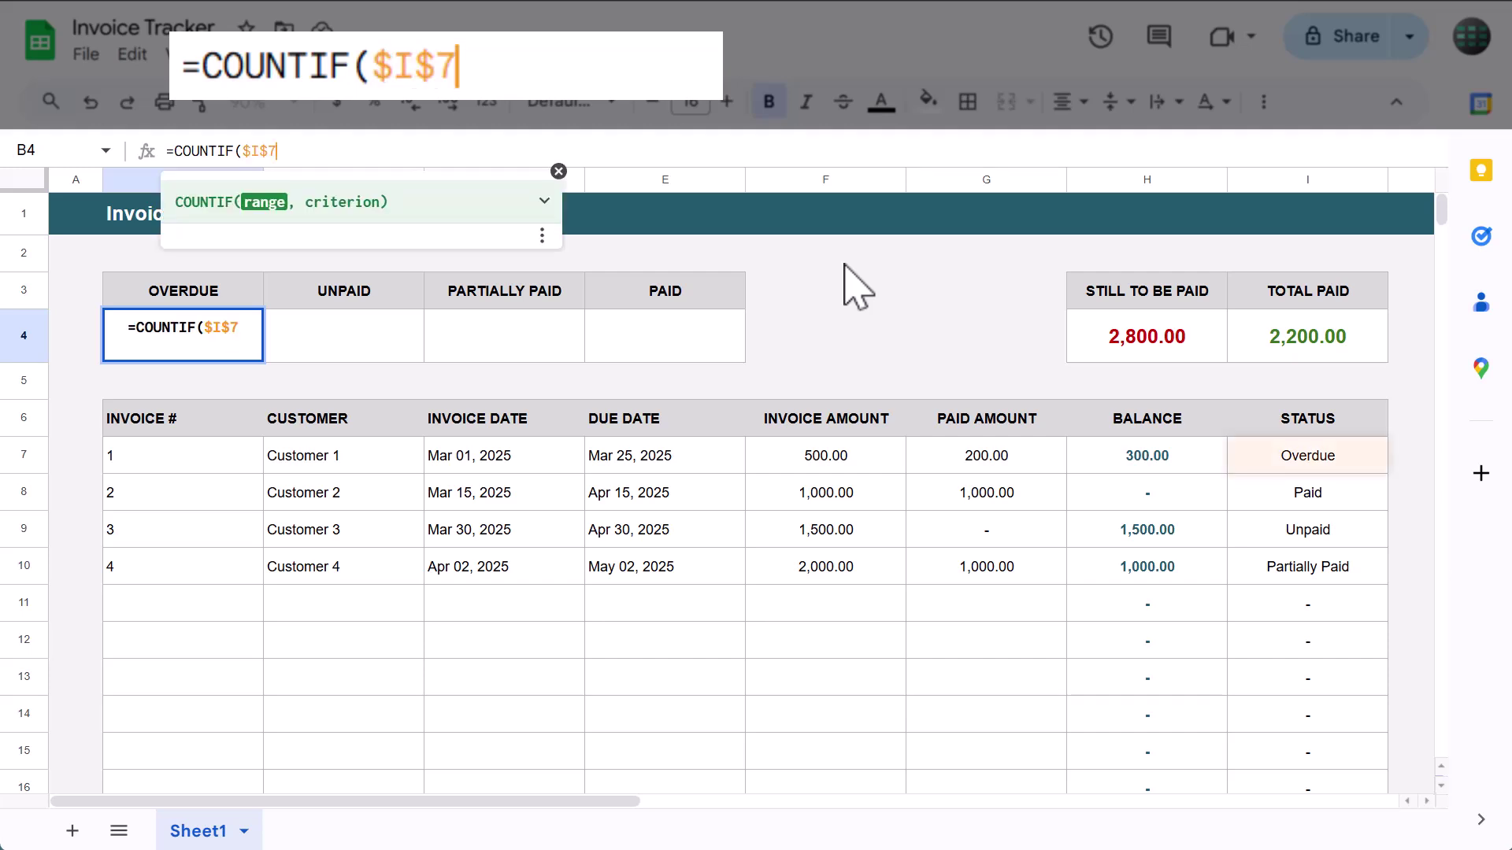
{"action": "type", "text": ":$i"}
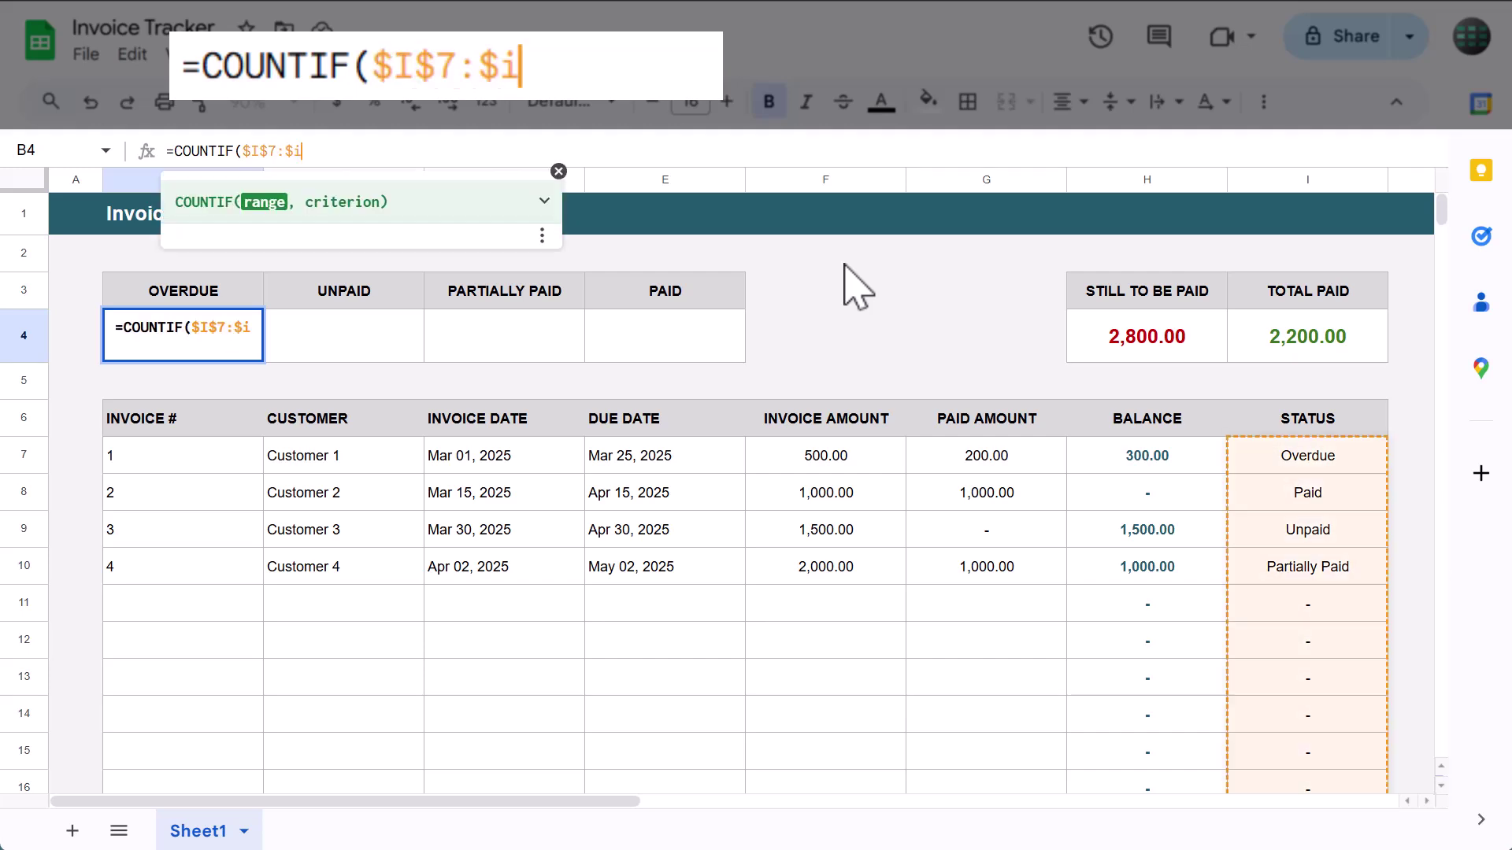
{"action": "type", "text": "$990"}
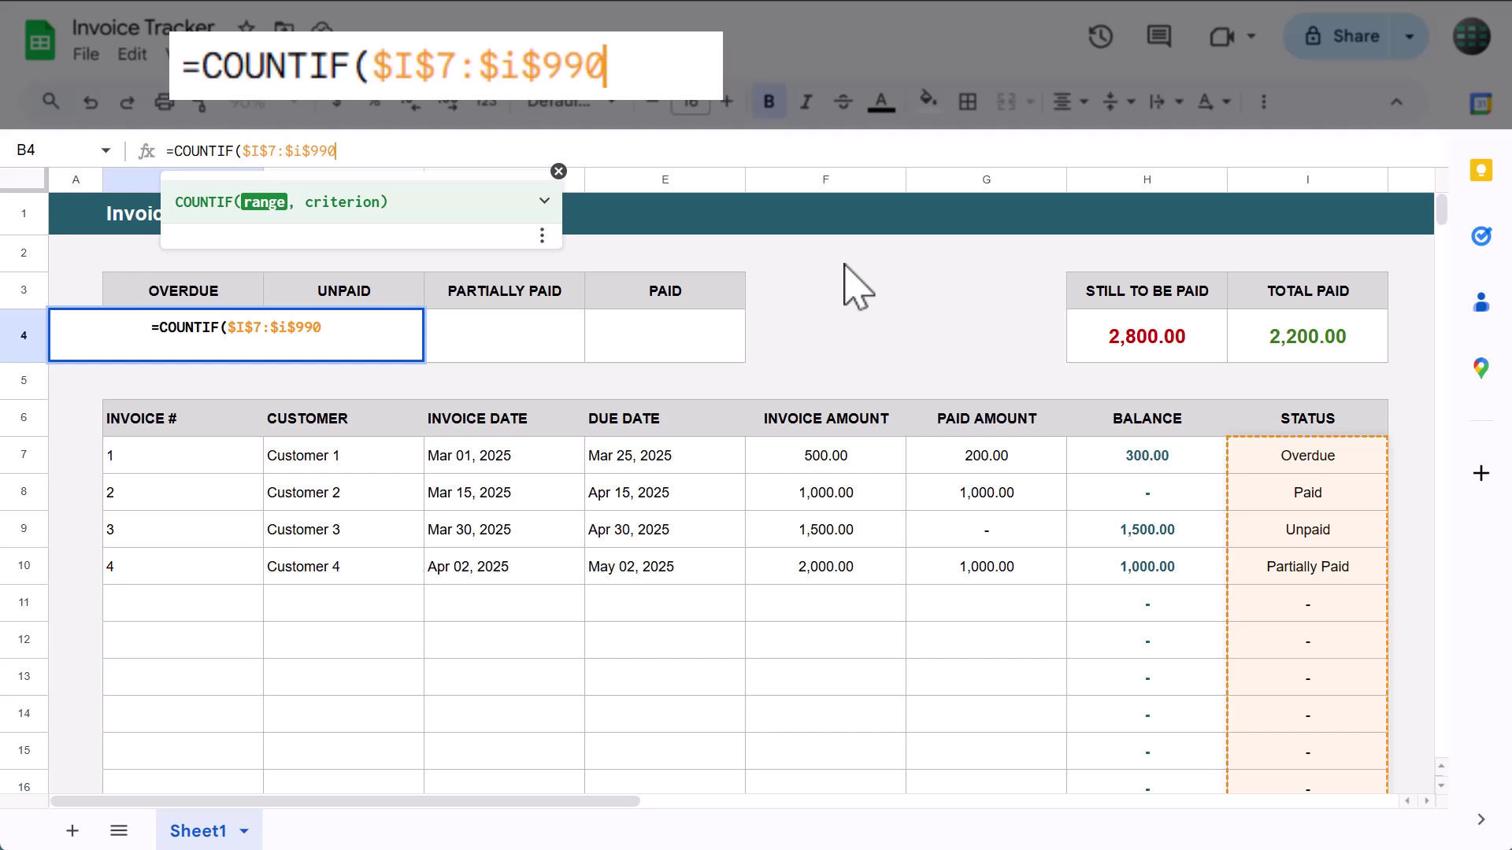
{"action": "type", "text": ","}
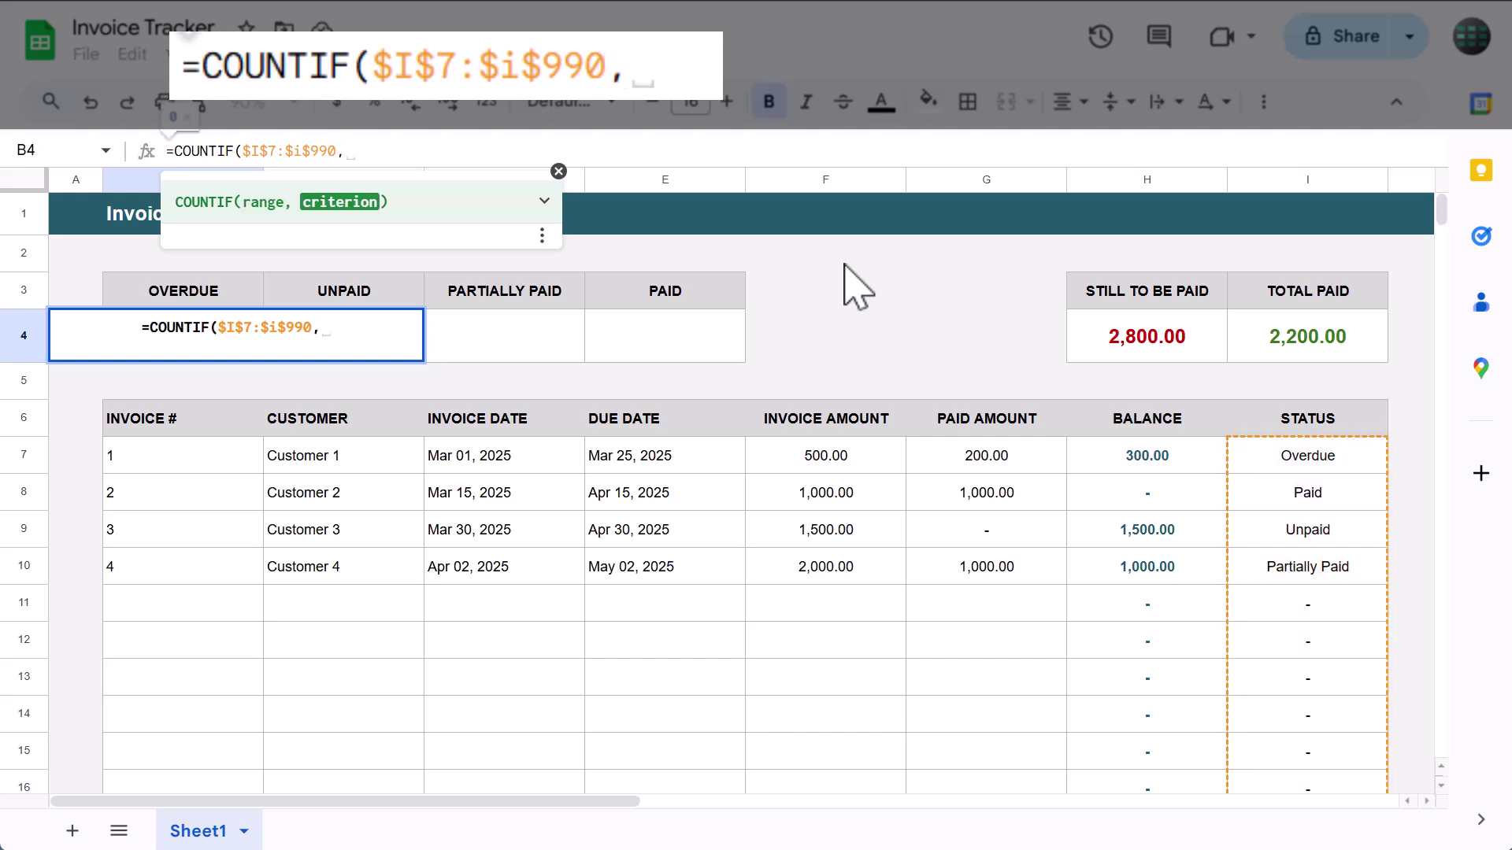
{"action": "key", "text": "BackSpace"}
{"action": "type", "text": "B3"}
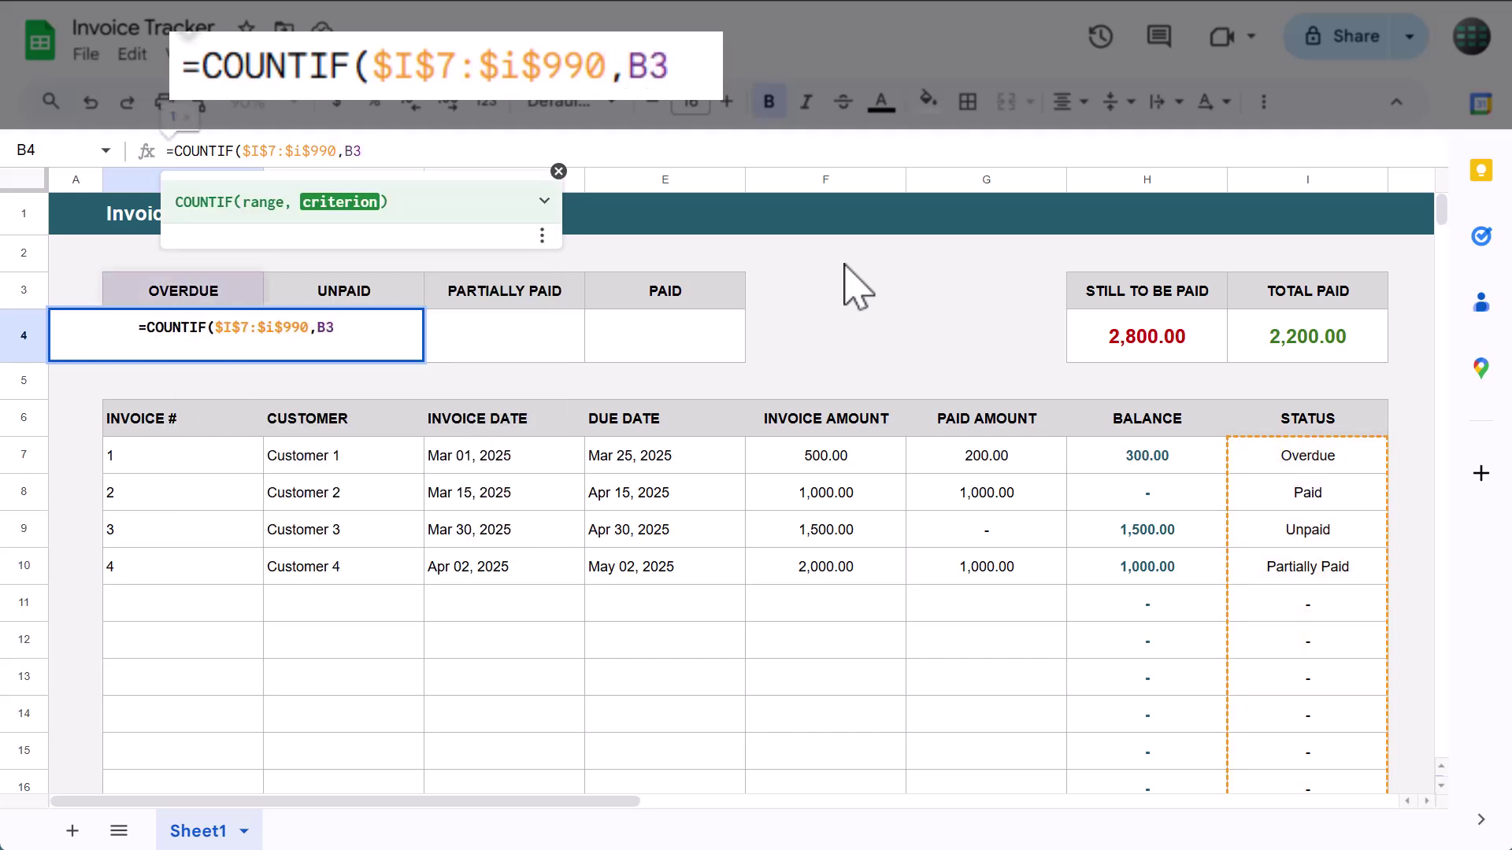
{"action": "type", "text": ")"}
{"action": "key", "text": "Return"}
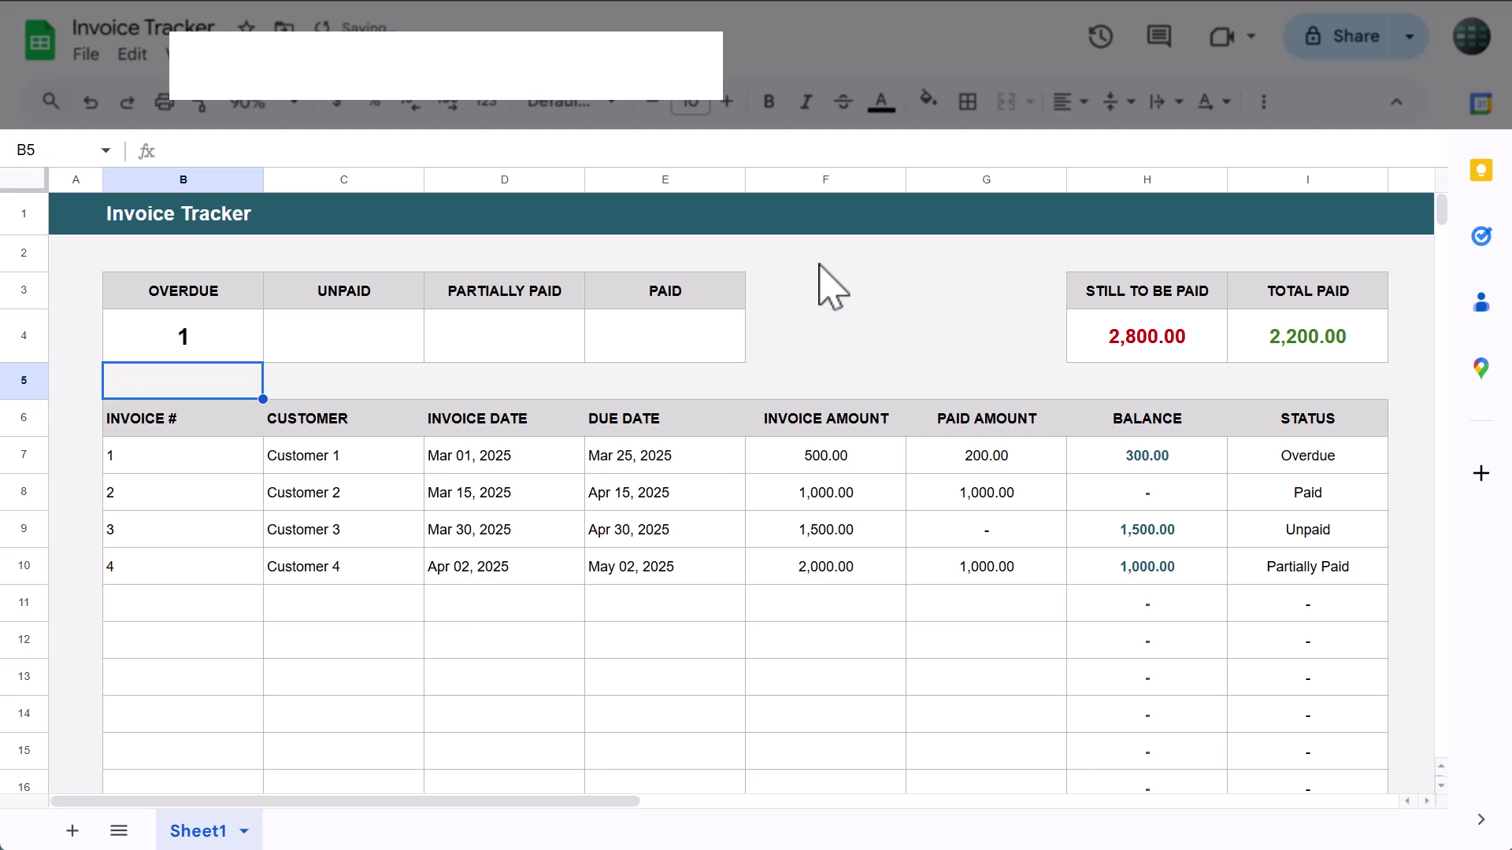
- Review the Overdue count formula in B4 and fill it across the Unpaid, Partially Paid and Paid cells to E4
{"action": "left_click", "coordinate": [240, 326]}
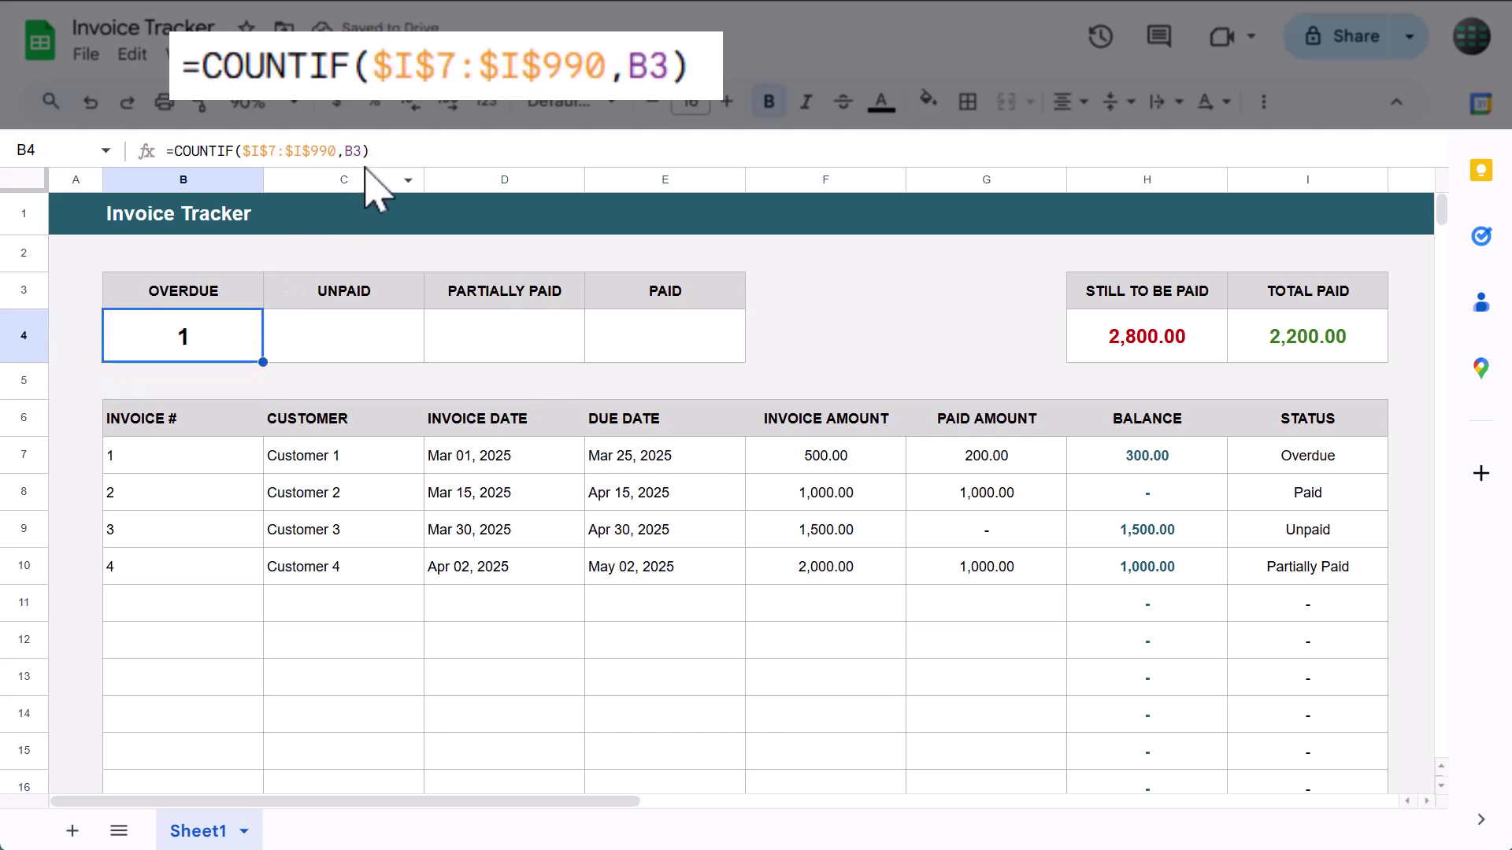
{"action": "left_click", "coordinate": [402, 151]}
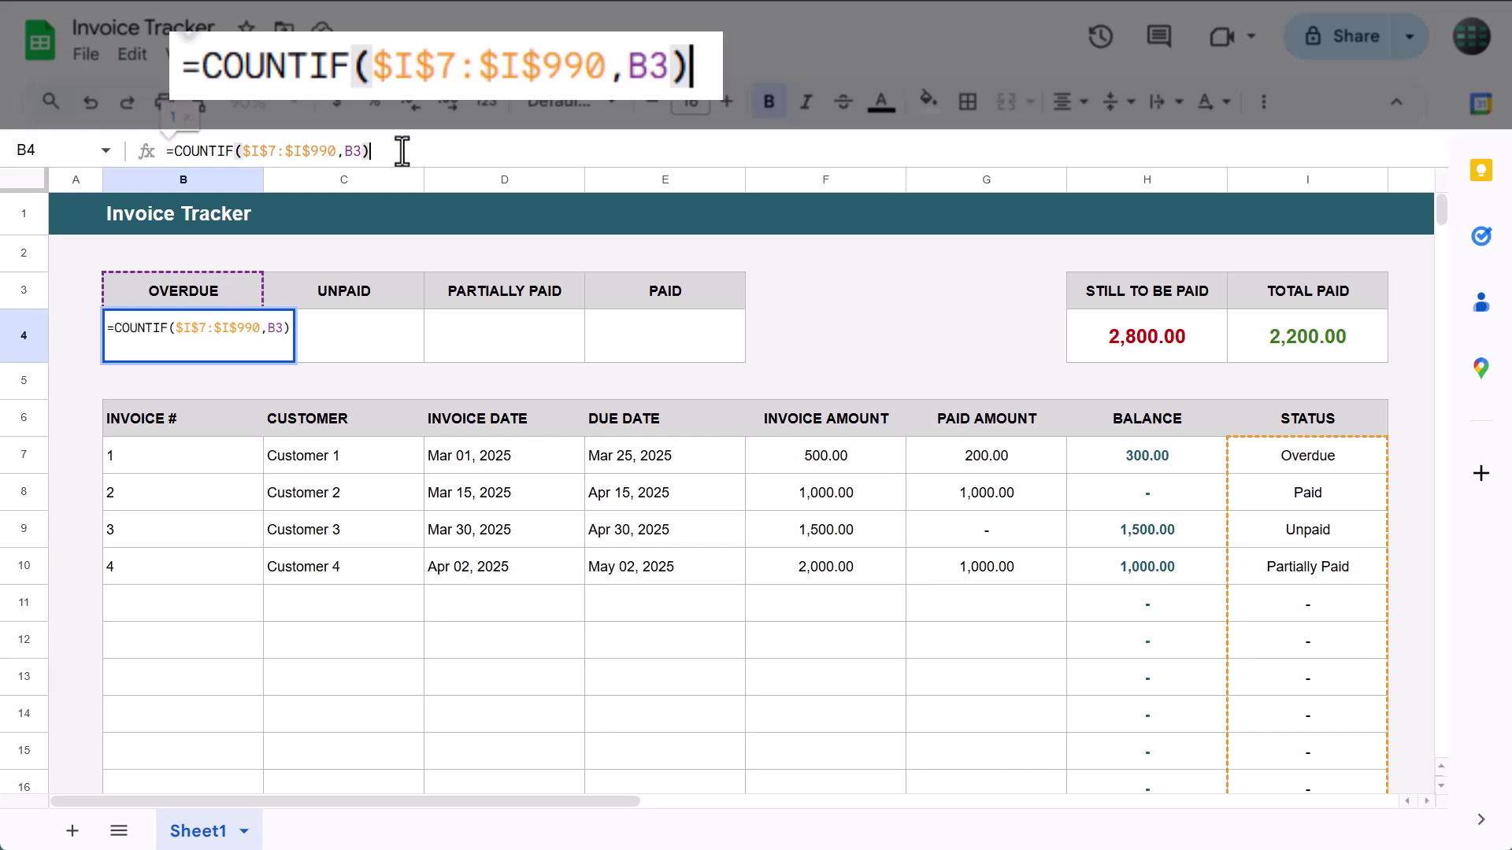
{"action": "key", "text": "Return"}
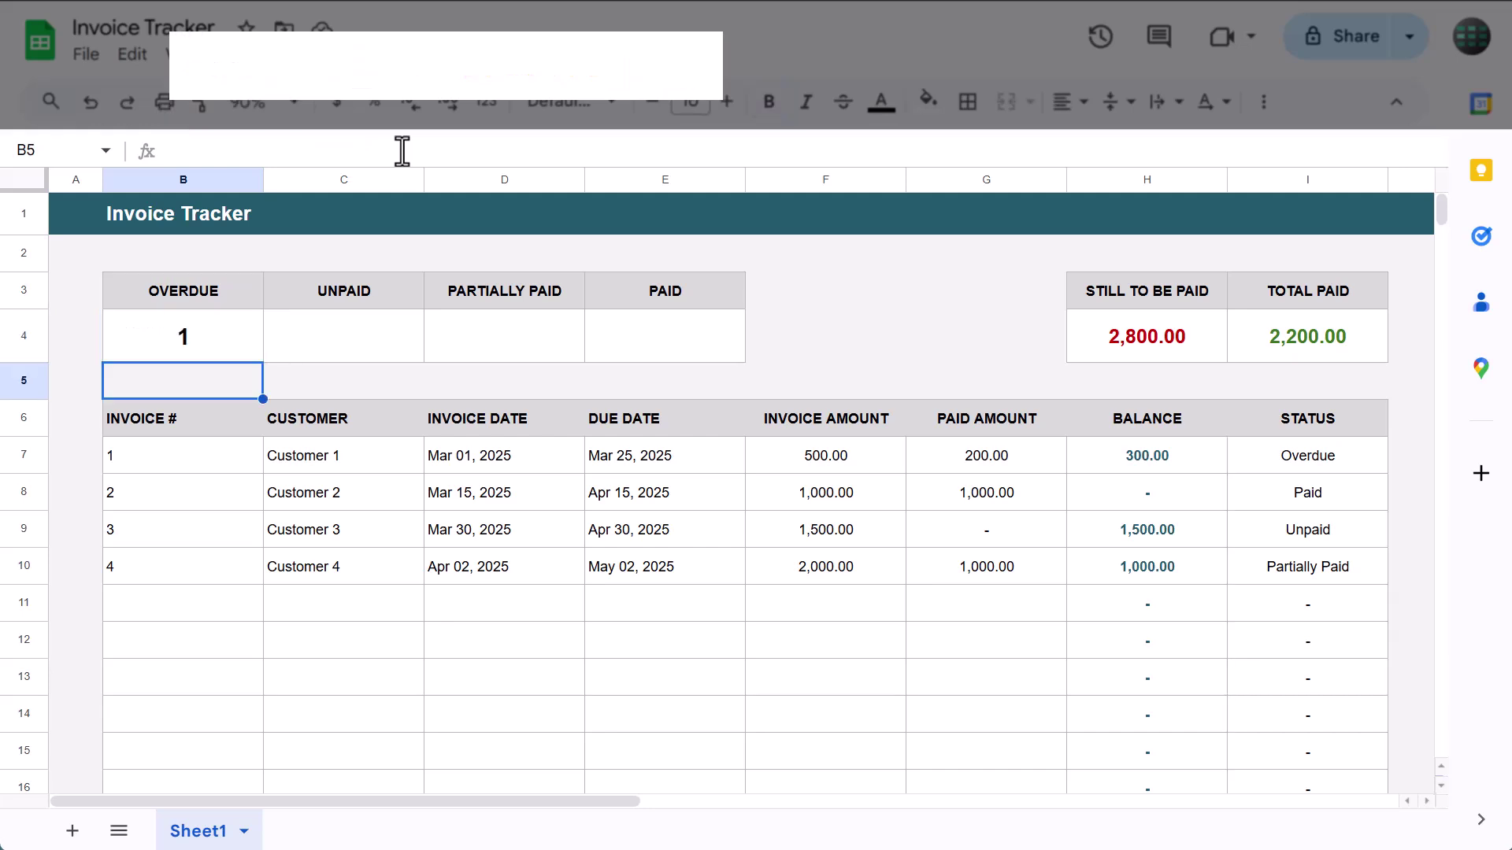
{"action": "left_click", "coordinate": [243, 331]}
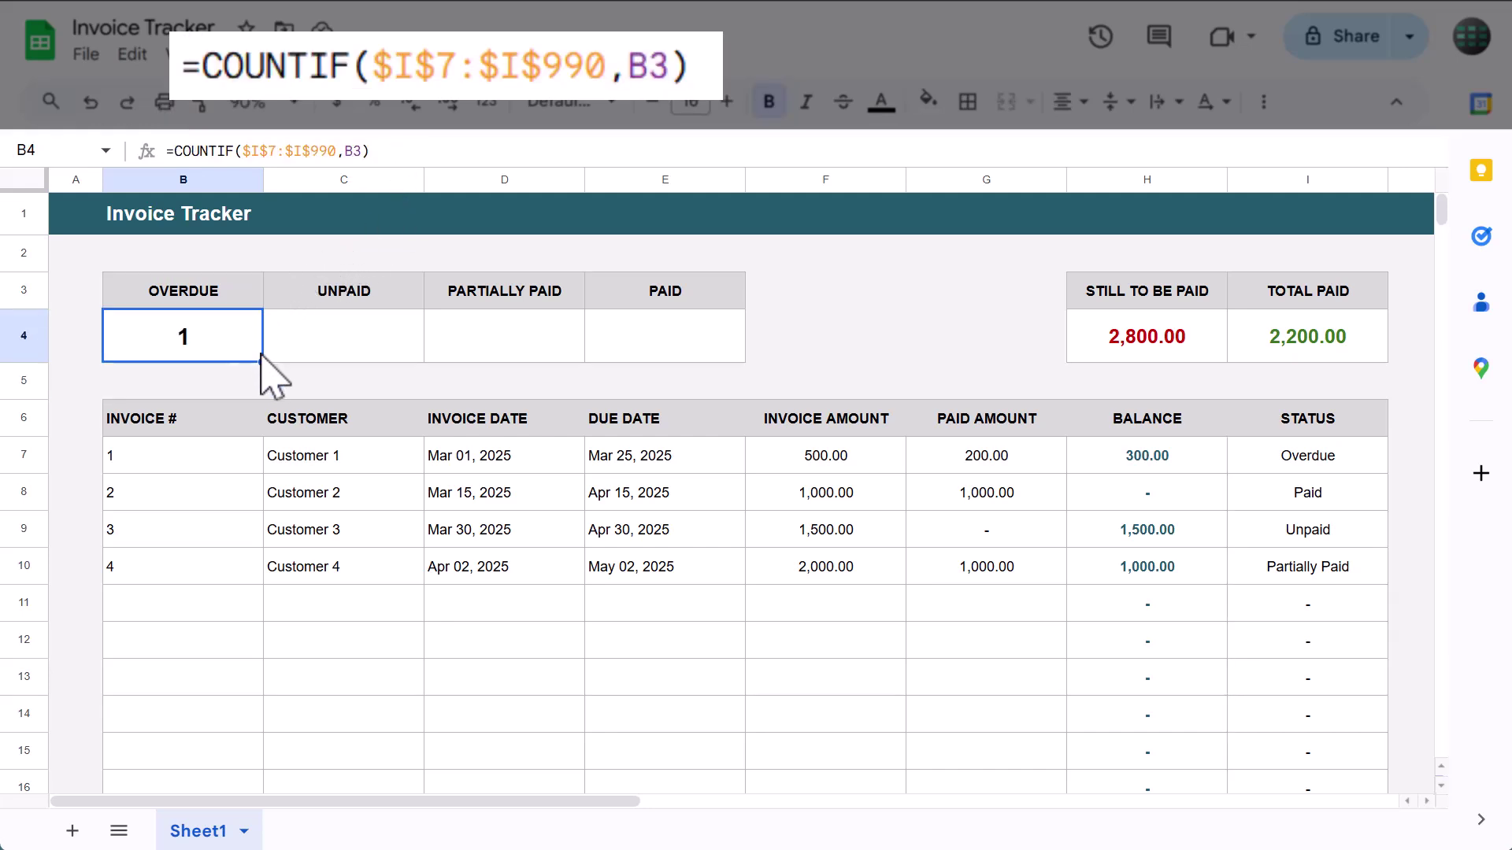
{"action": "left_click_drag", "start_coordinate": [262, 362], "coordinate": [692, 357]}
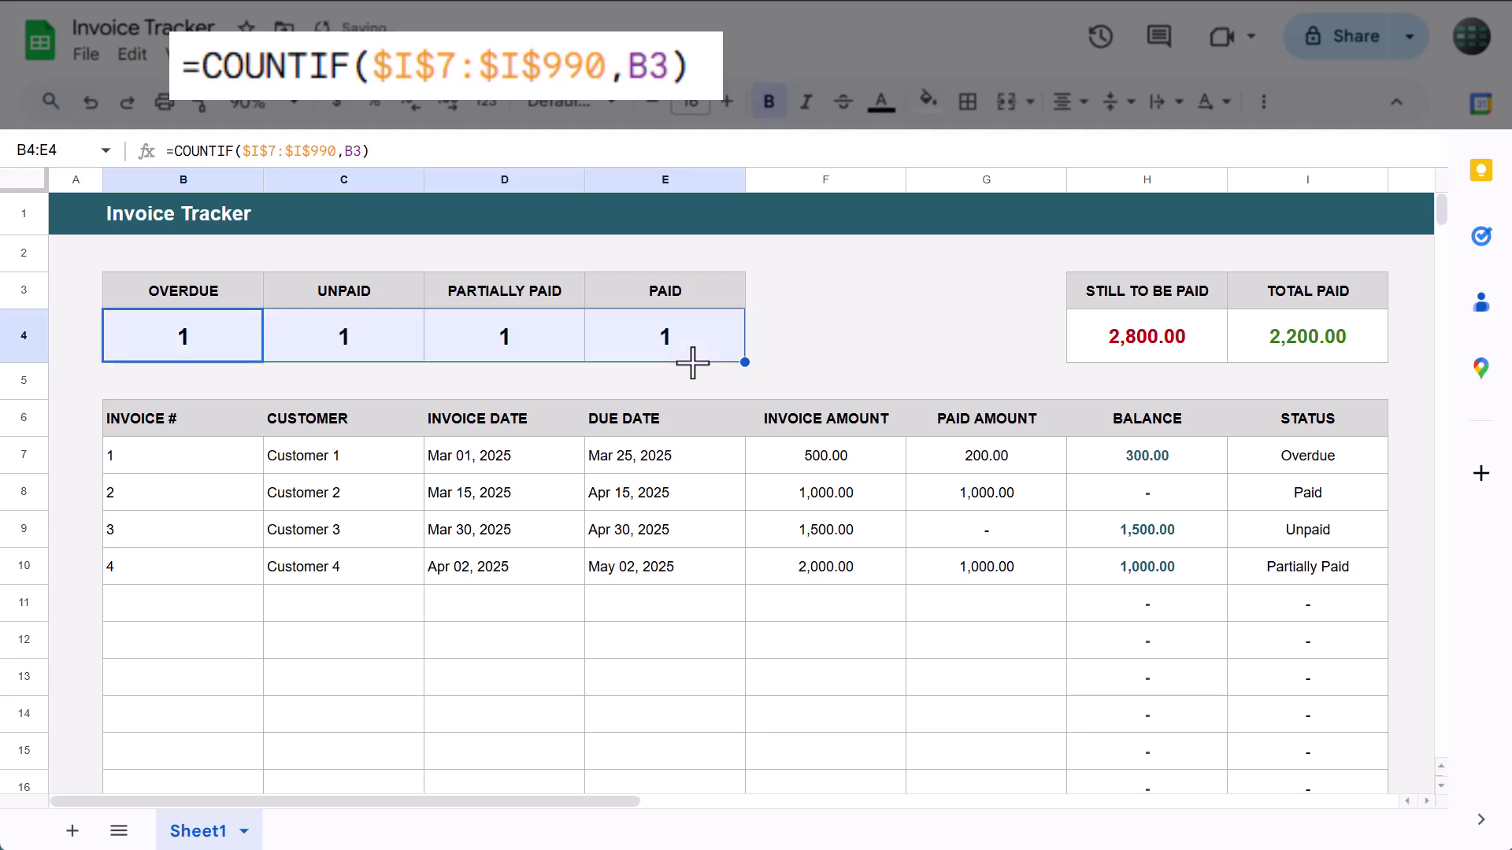
{"action": "left_click", "coordinate": [725, 345]}
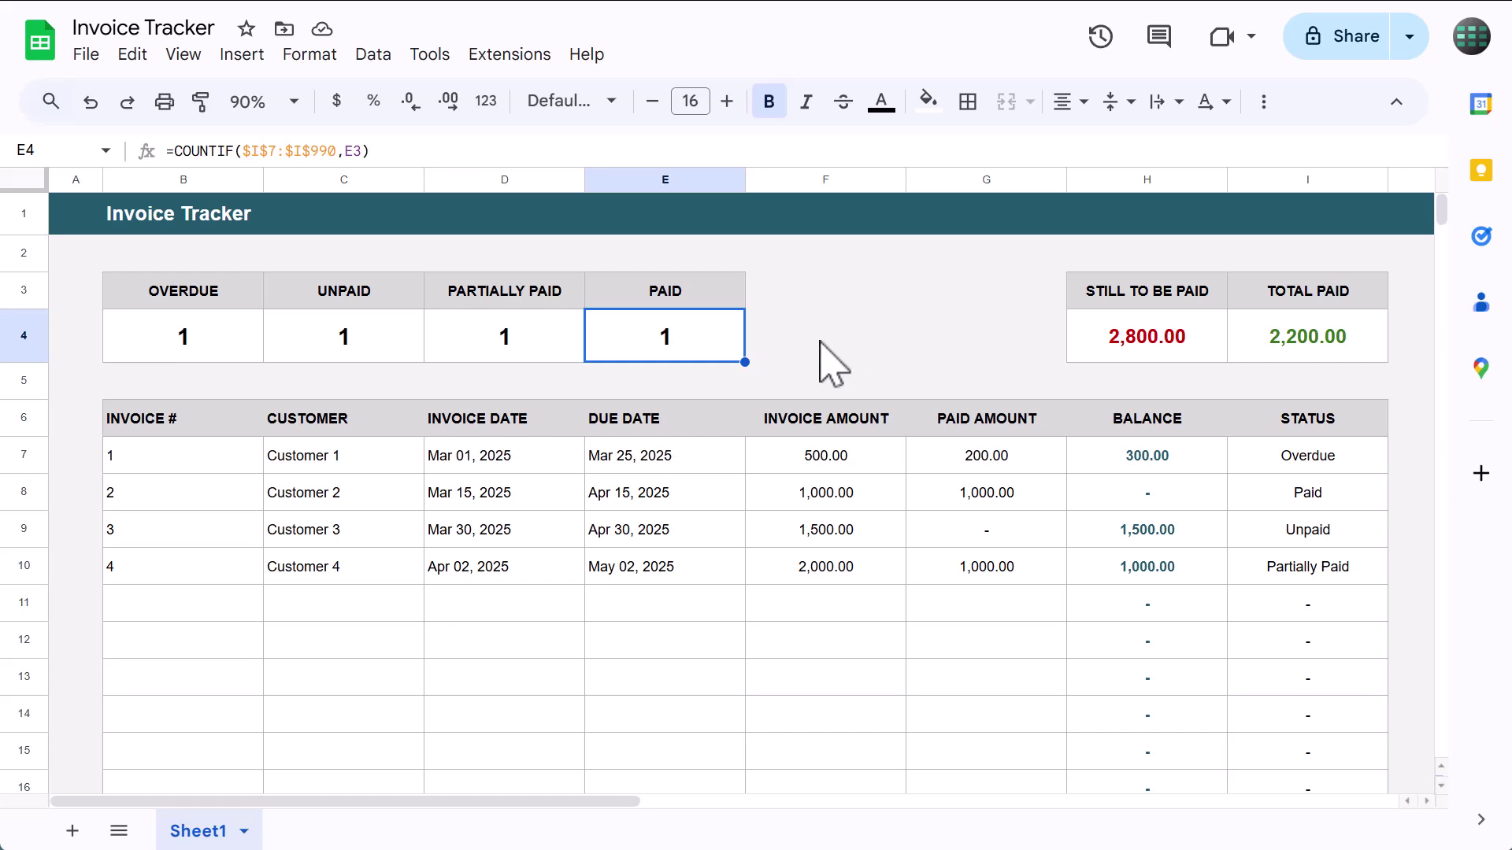
- Start a conditional formatting rule on the Status range I7:I990 for cells that are equal to =$B$3
{"action": "left_click", "coordinate": [67, 151]}
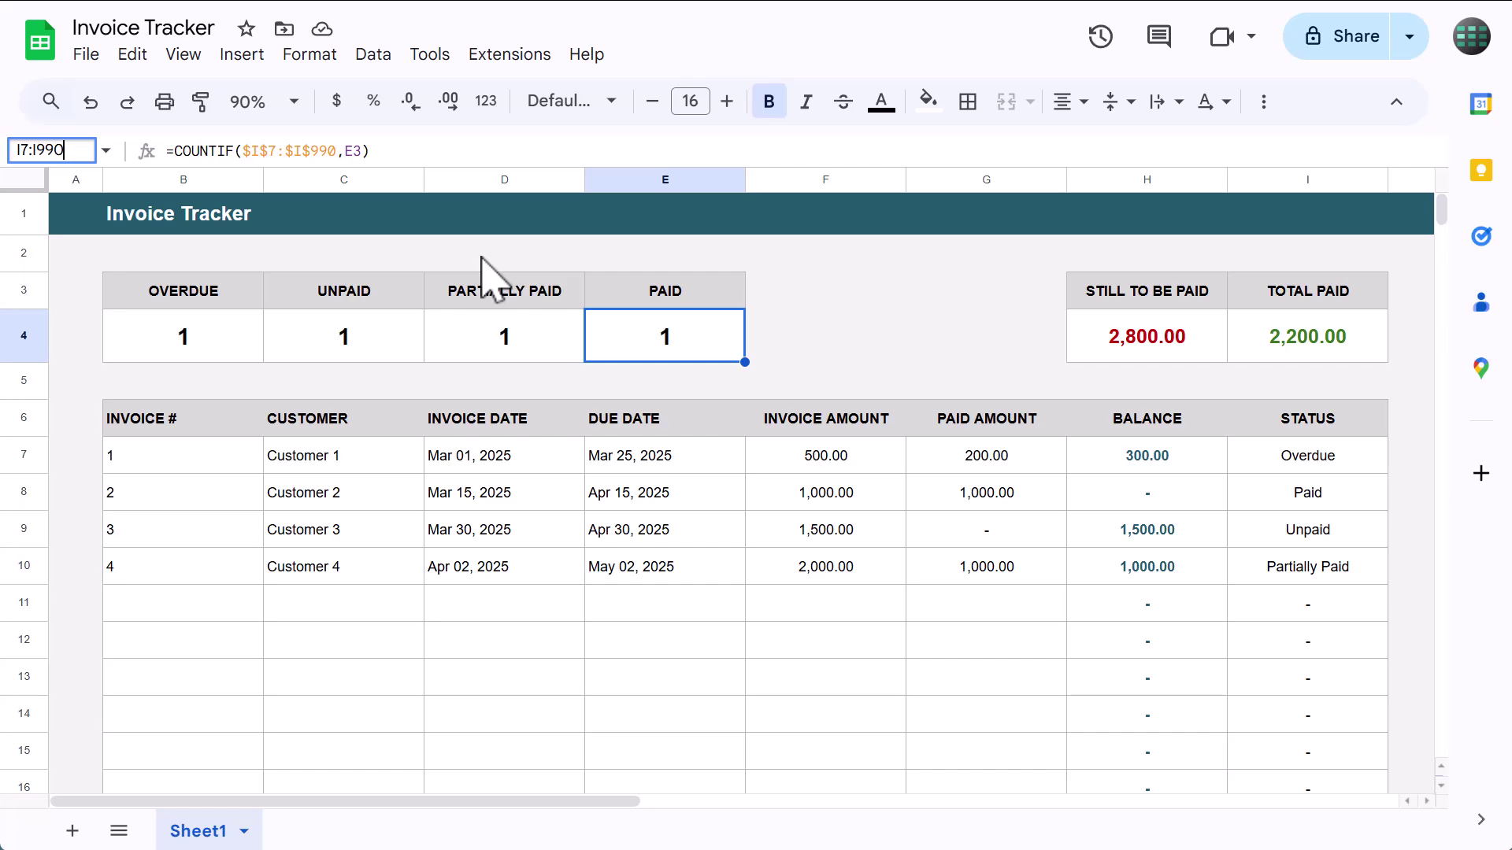
{"action": "key", "text": "Return"}
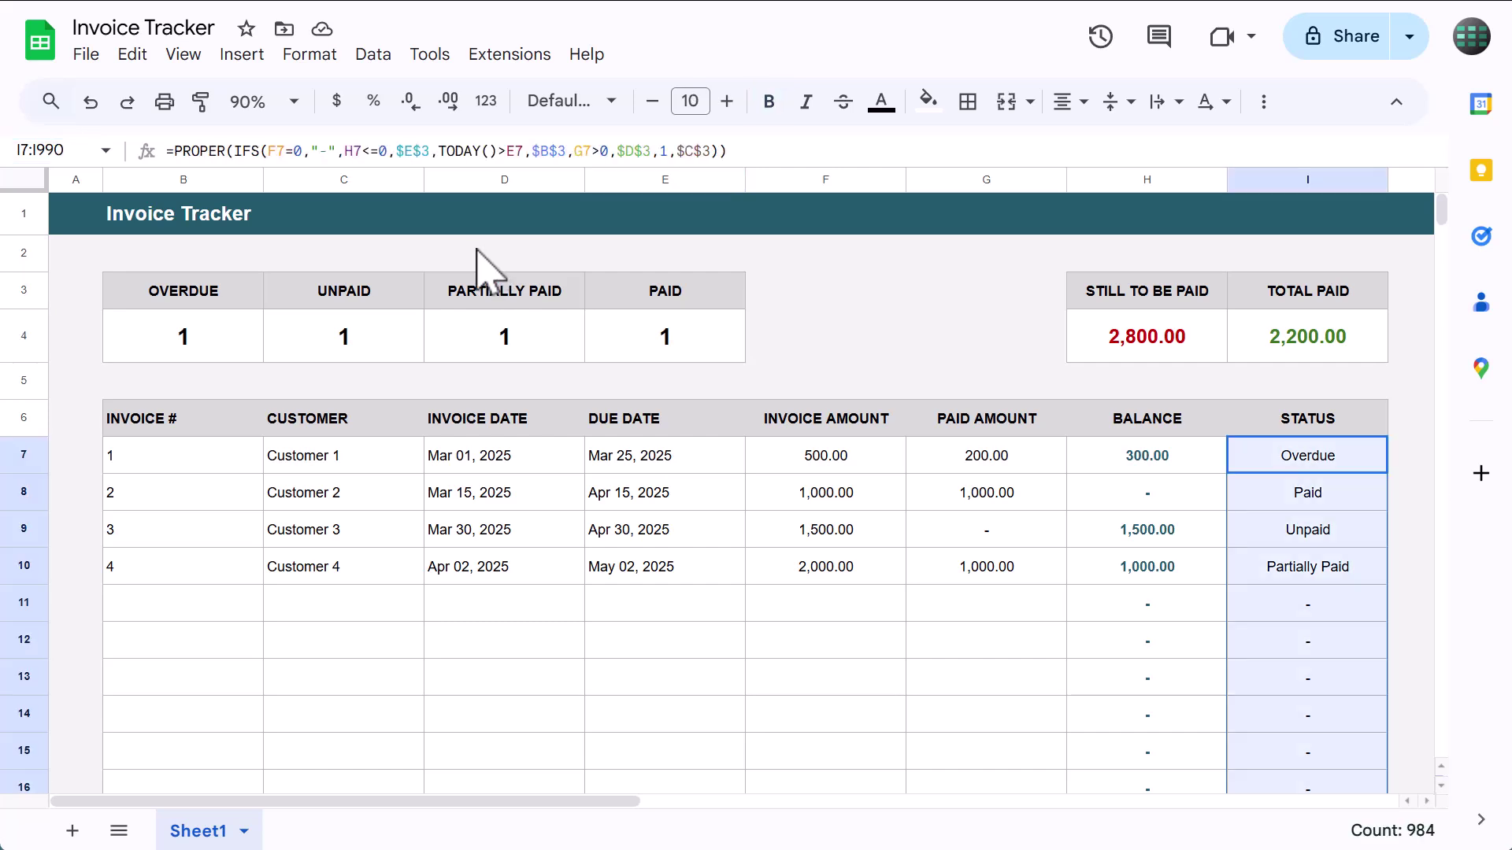
{"action": "left_click", "coordinate": [314, 56]}
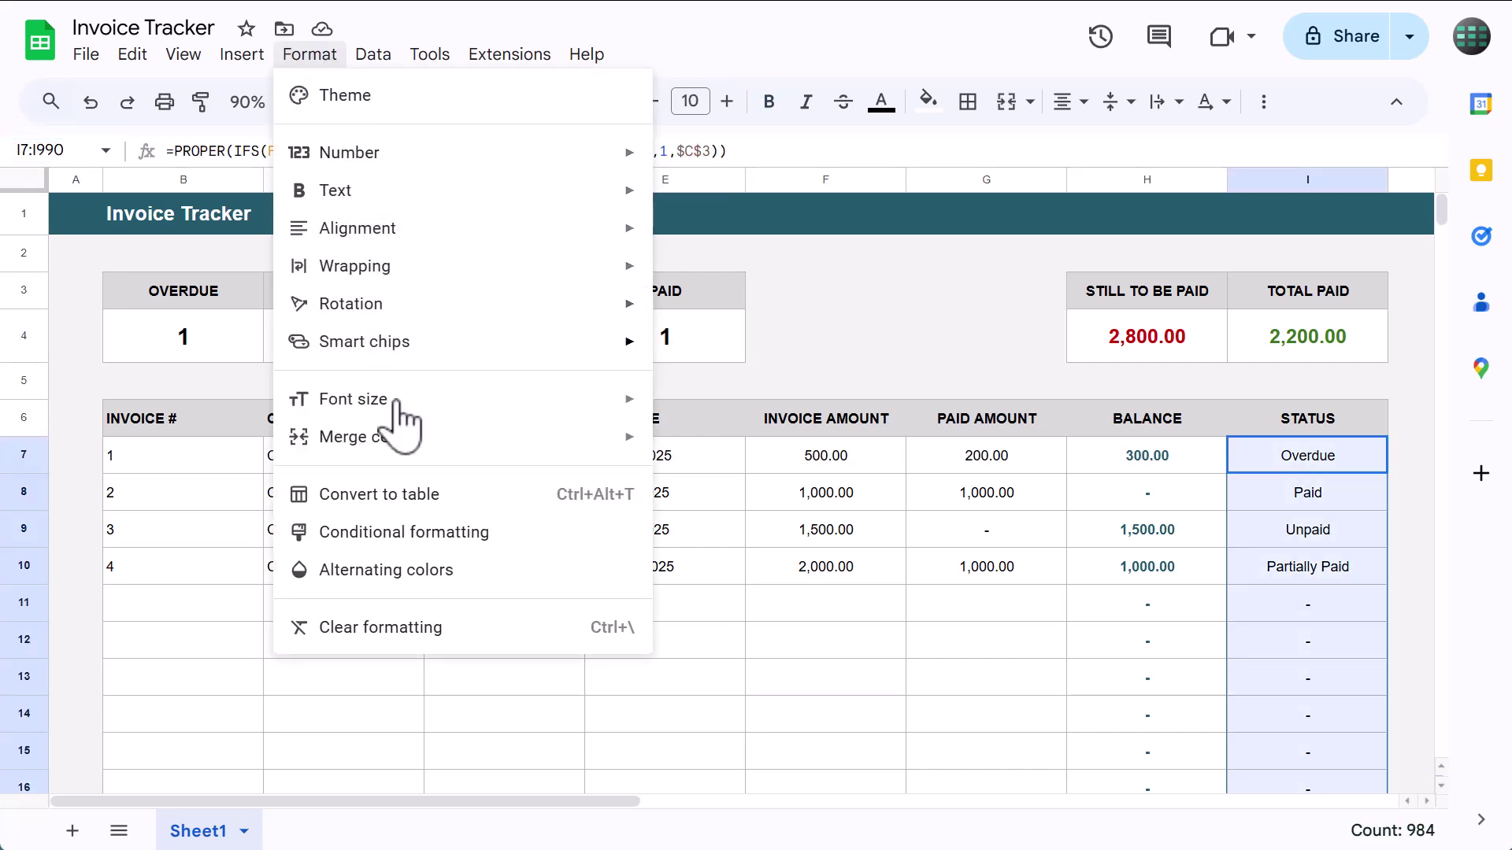
{"action": "left_click", "coordinate": [406, 540]}
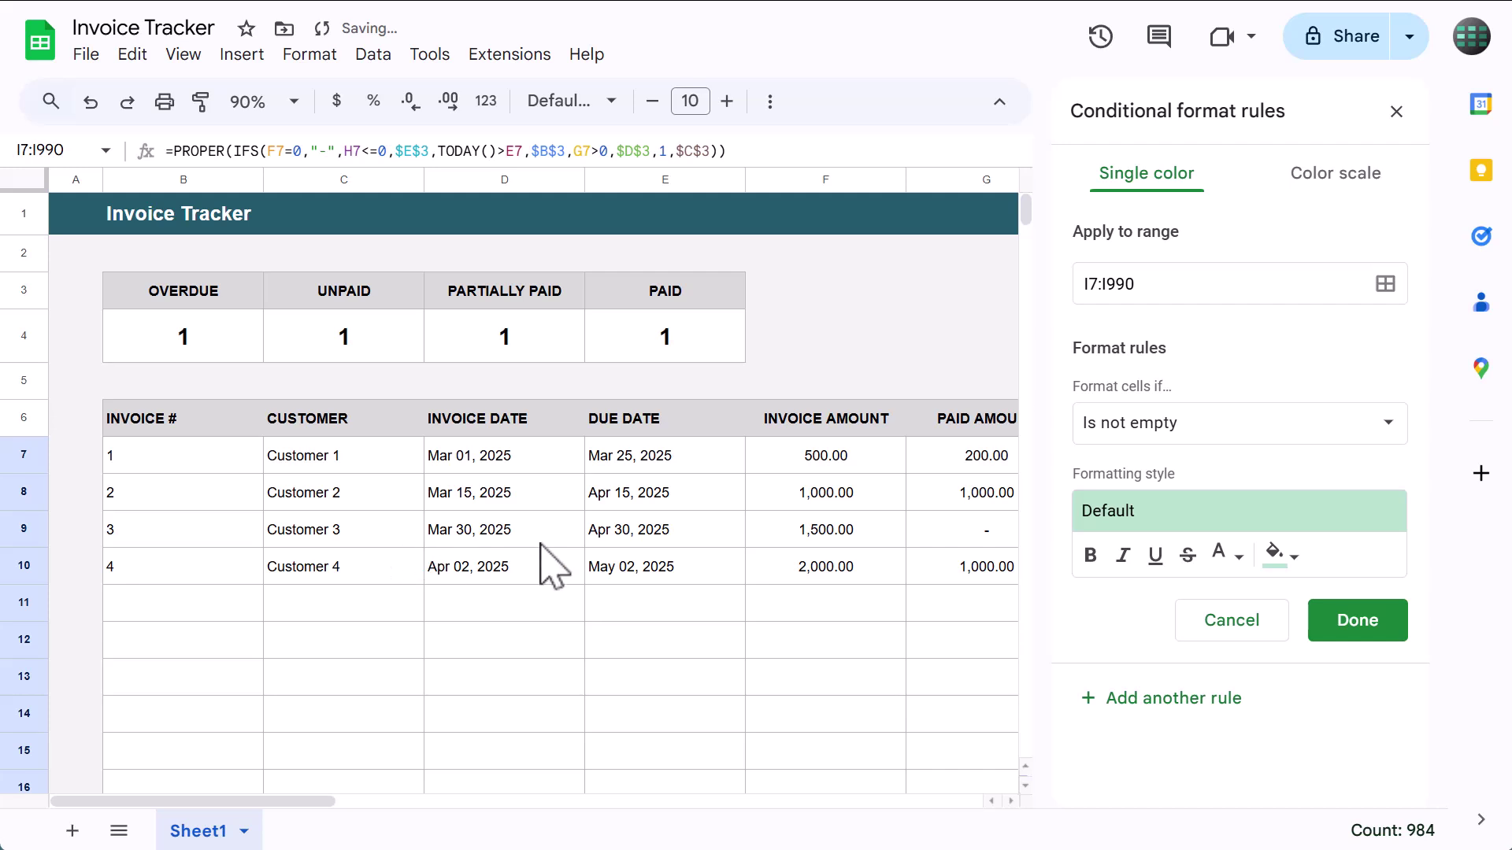
{"action": "left_click", "coordinate": [1301, 438]}
{"action": "scroll", "coordinate": [1222, 540], "scroll_direction": "down", "scroll_amount": 5}
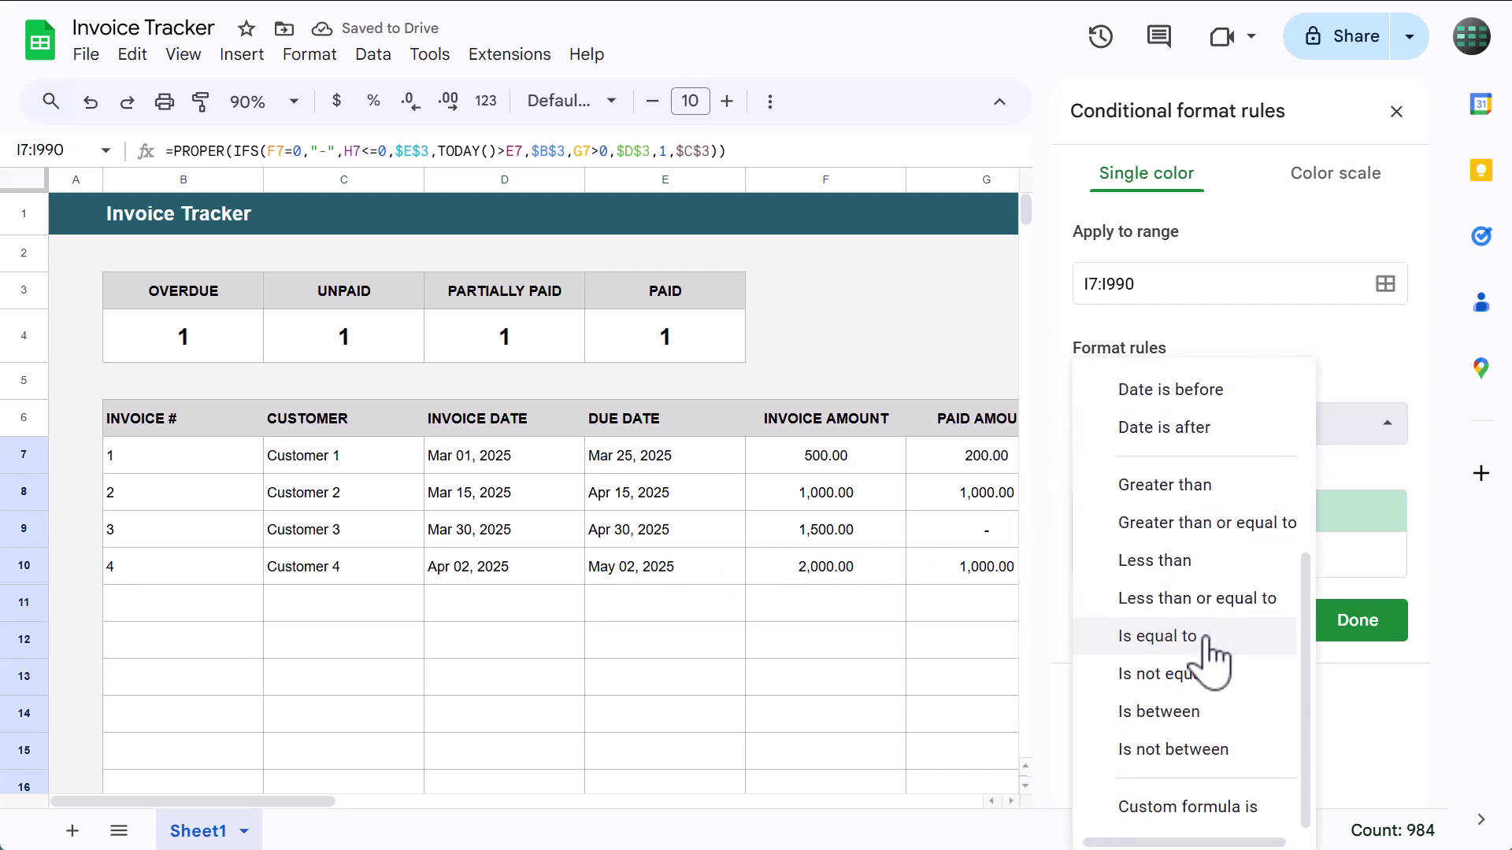
{"action": "left_click", "coordinate": [1205, 640]}
{"action": "left_click", "coordinate": [1177, 488]}
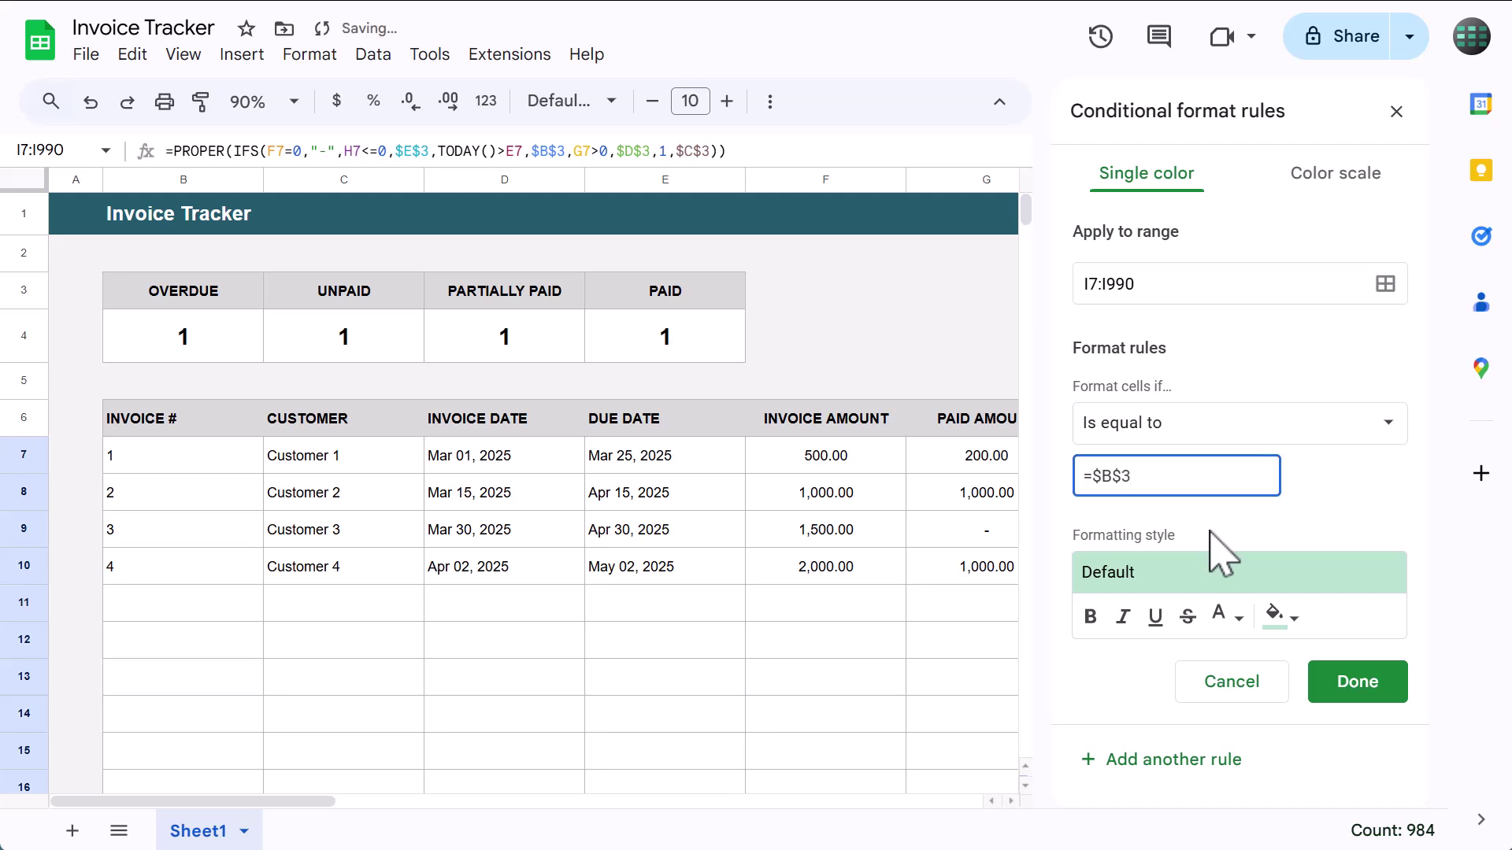
- Give the =$B$3 Overdue rule a custom light red fill with hex colour ffe6e6
{"action": "left_click", "coordinate": [1277, 618]}
{"action": "left_click", "coordinate": [1277, 620]}
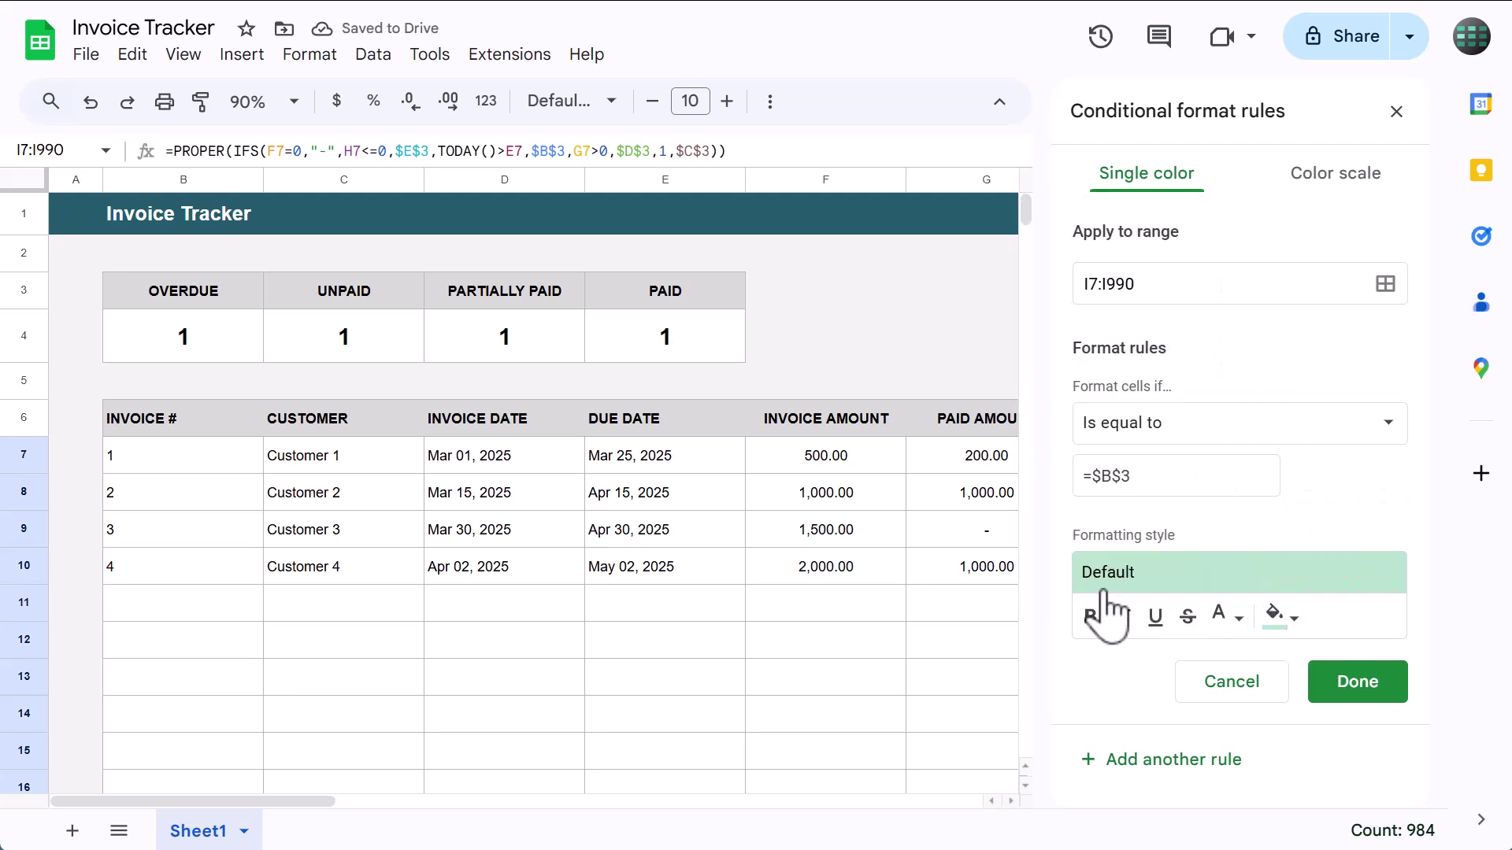
{"action": "left_click", "coordinate": [1270, 622]}
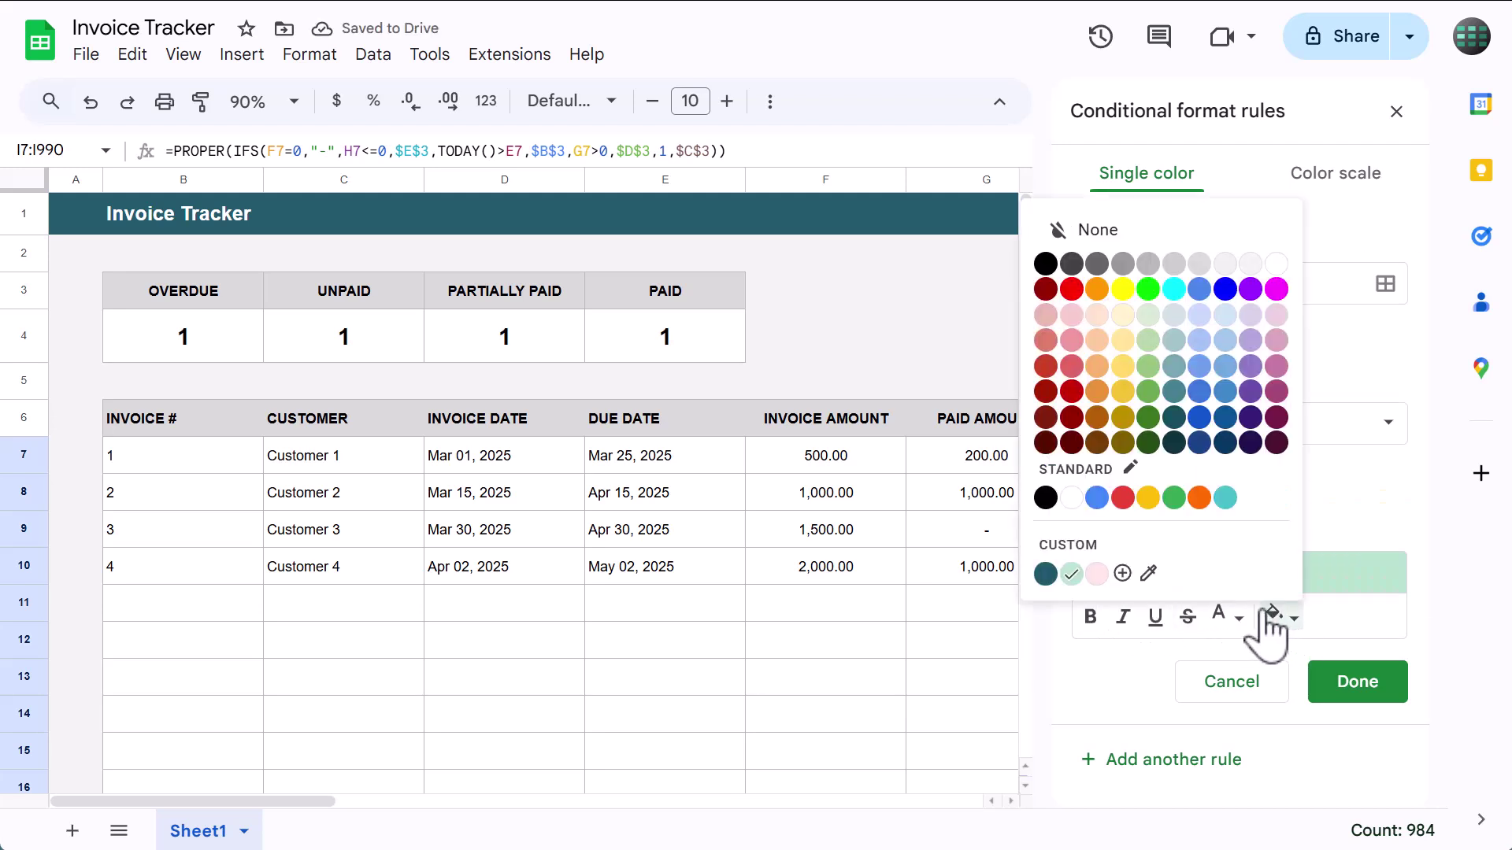
{"action": "left_click", "coordinate": [1122, 573]}
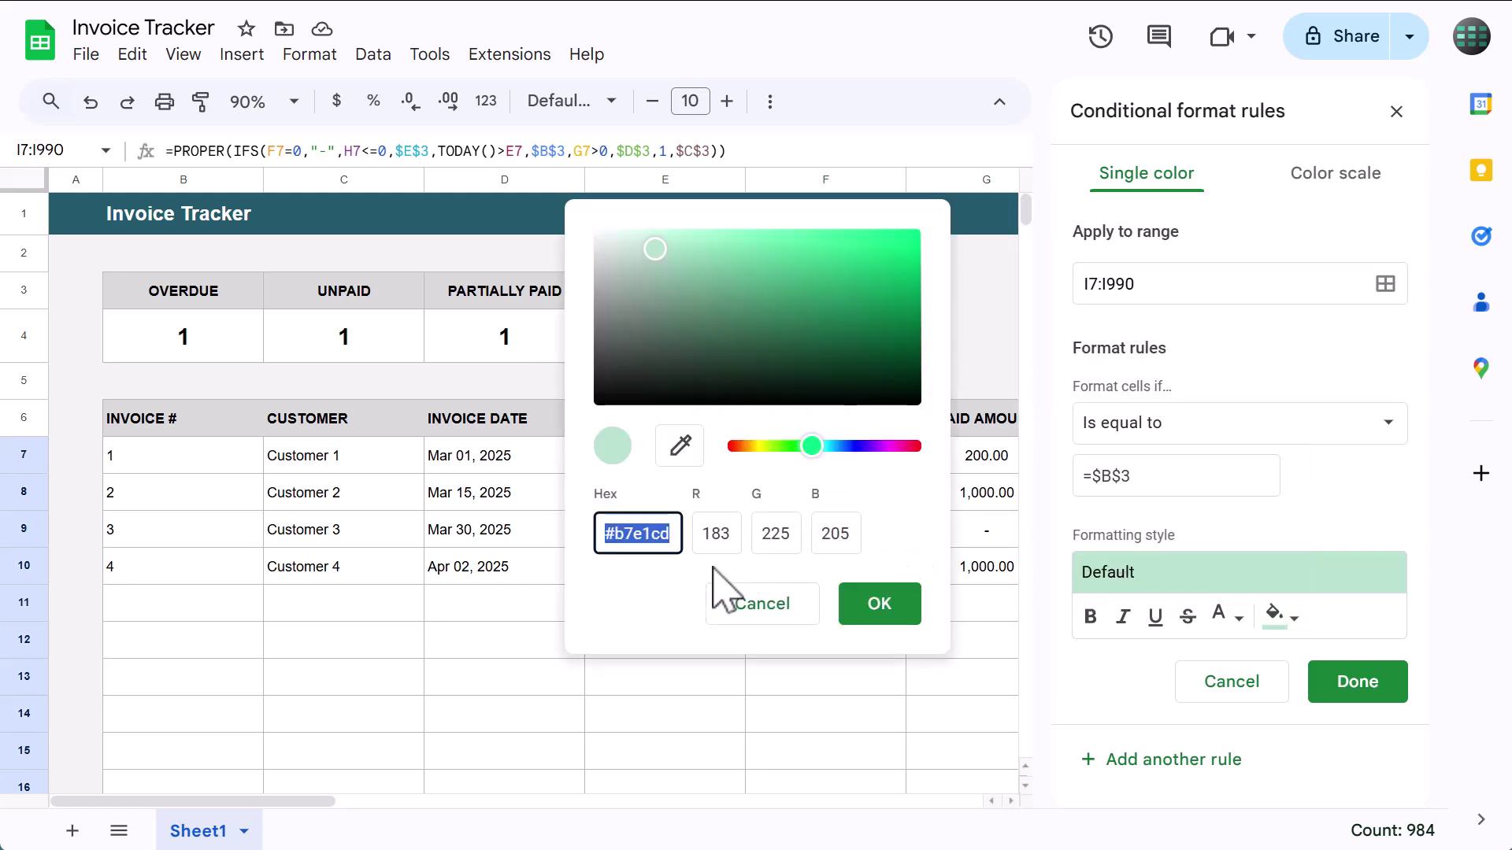
{"action": "type", "text": "ff"}
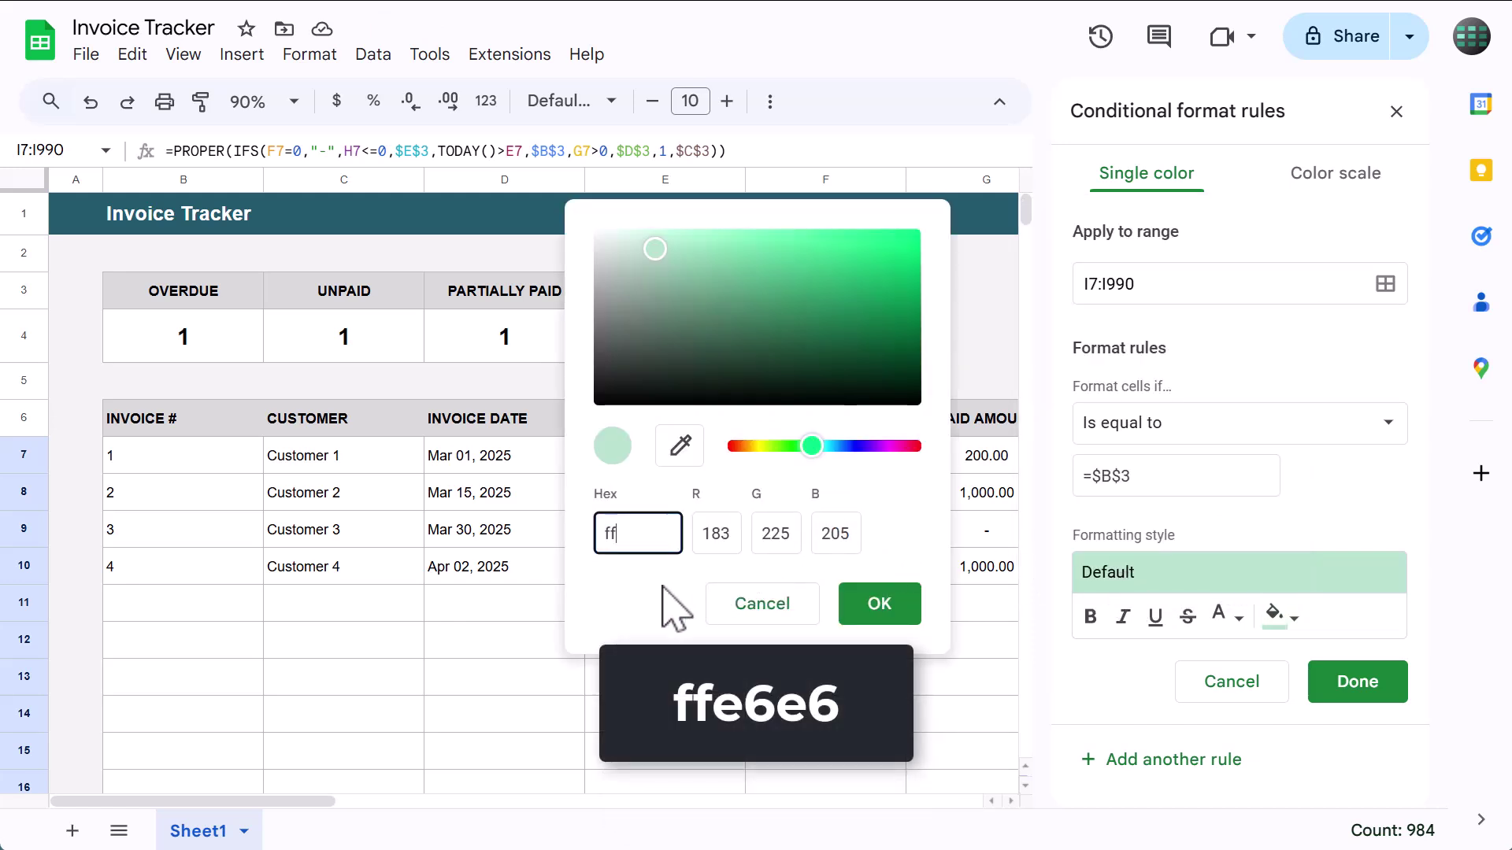
{"action": "type", "text": "e6e6"}
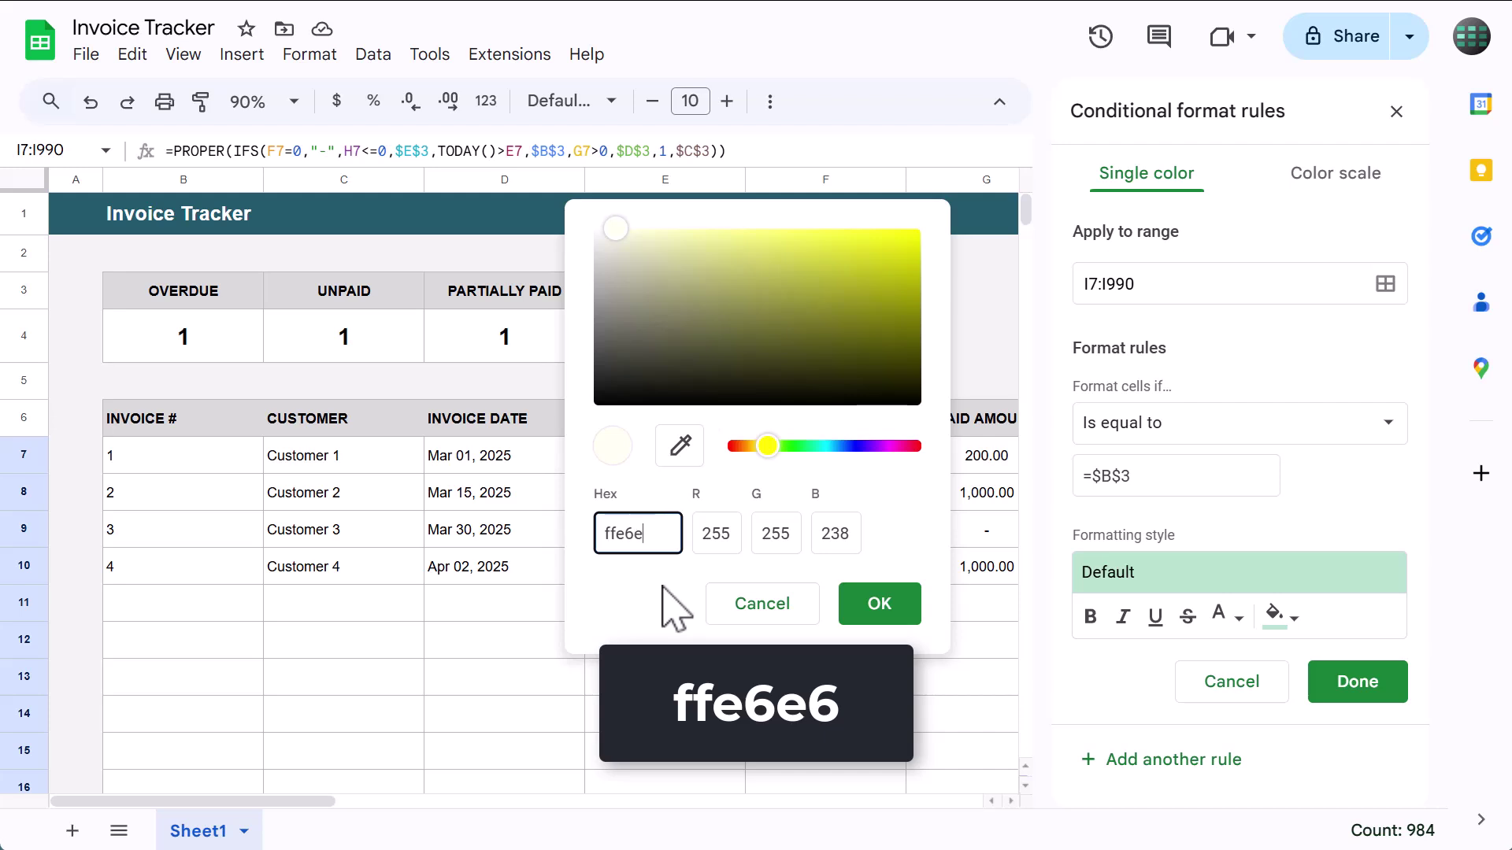
{"action": "left_click", "coordinate": [877, 605]}
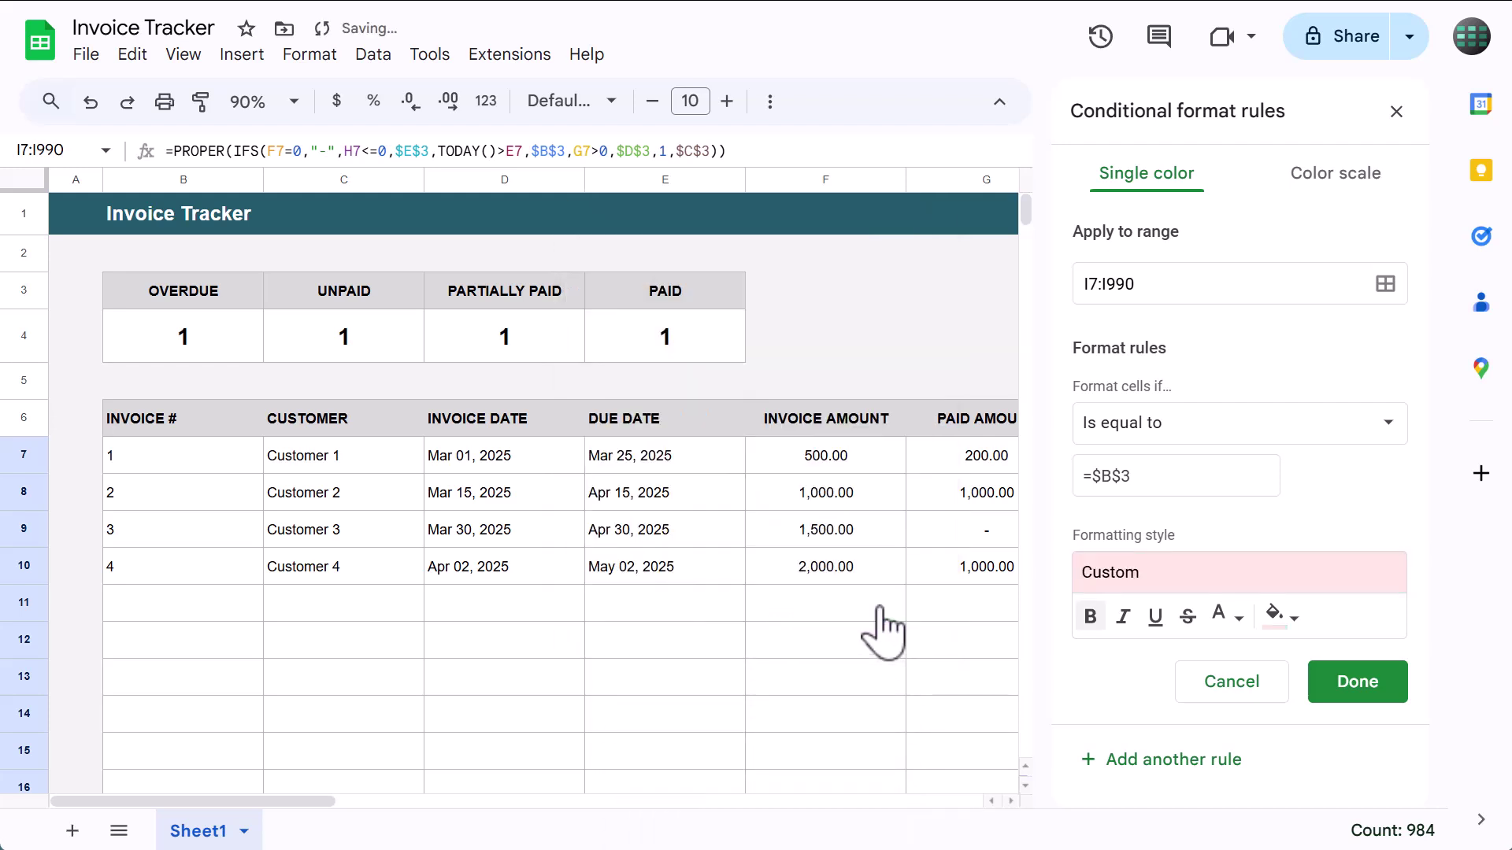
- Make the Overdue rule's text bold and dark red, and save the rule
{"action": "left_click", "coordinate": [1213, 621]}
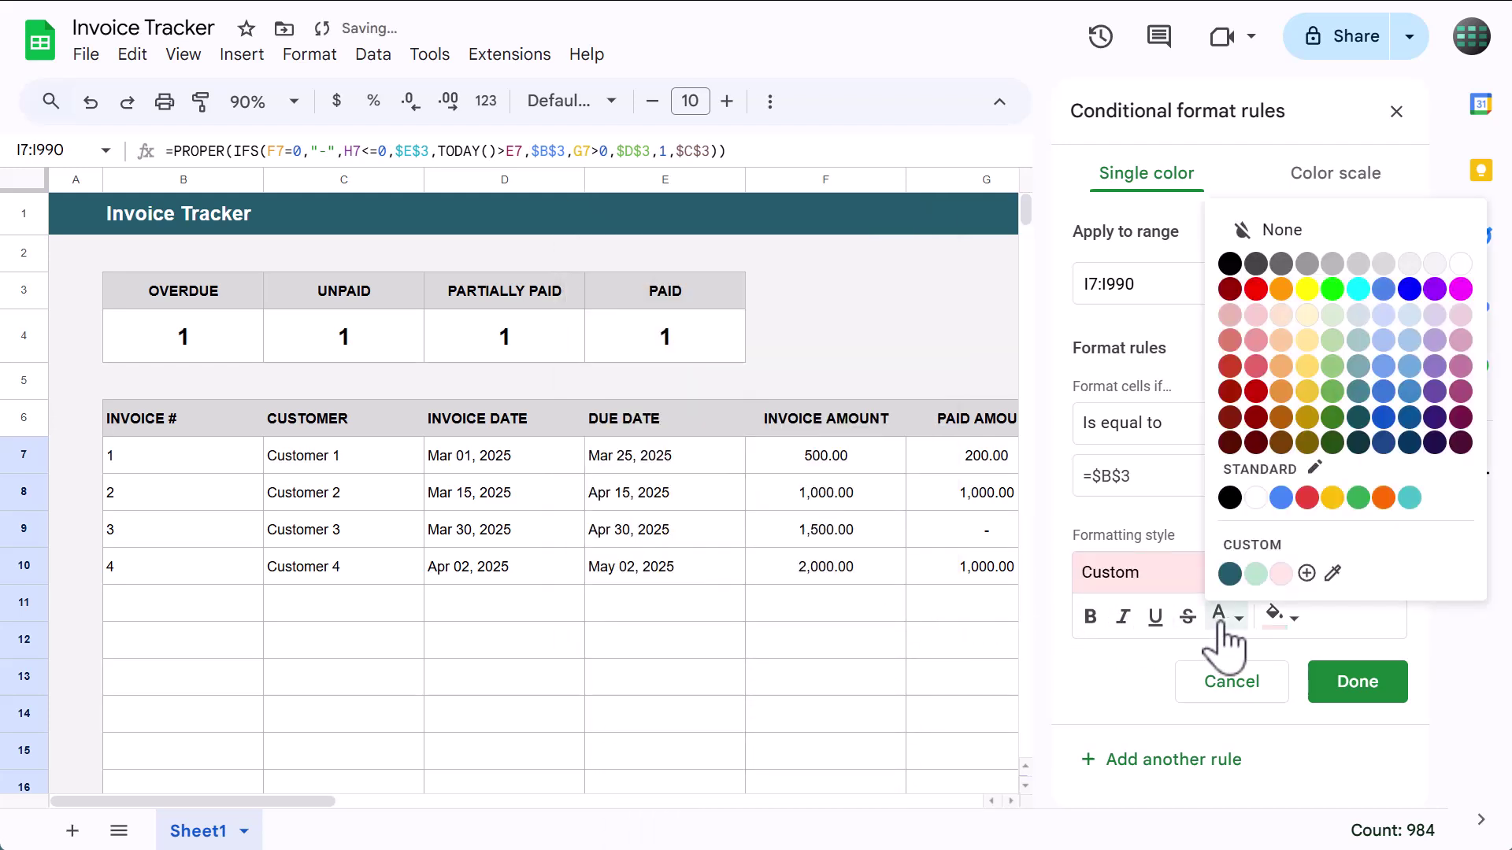
{"action": "left_click", "coordinate": [1256, 419]}
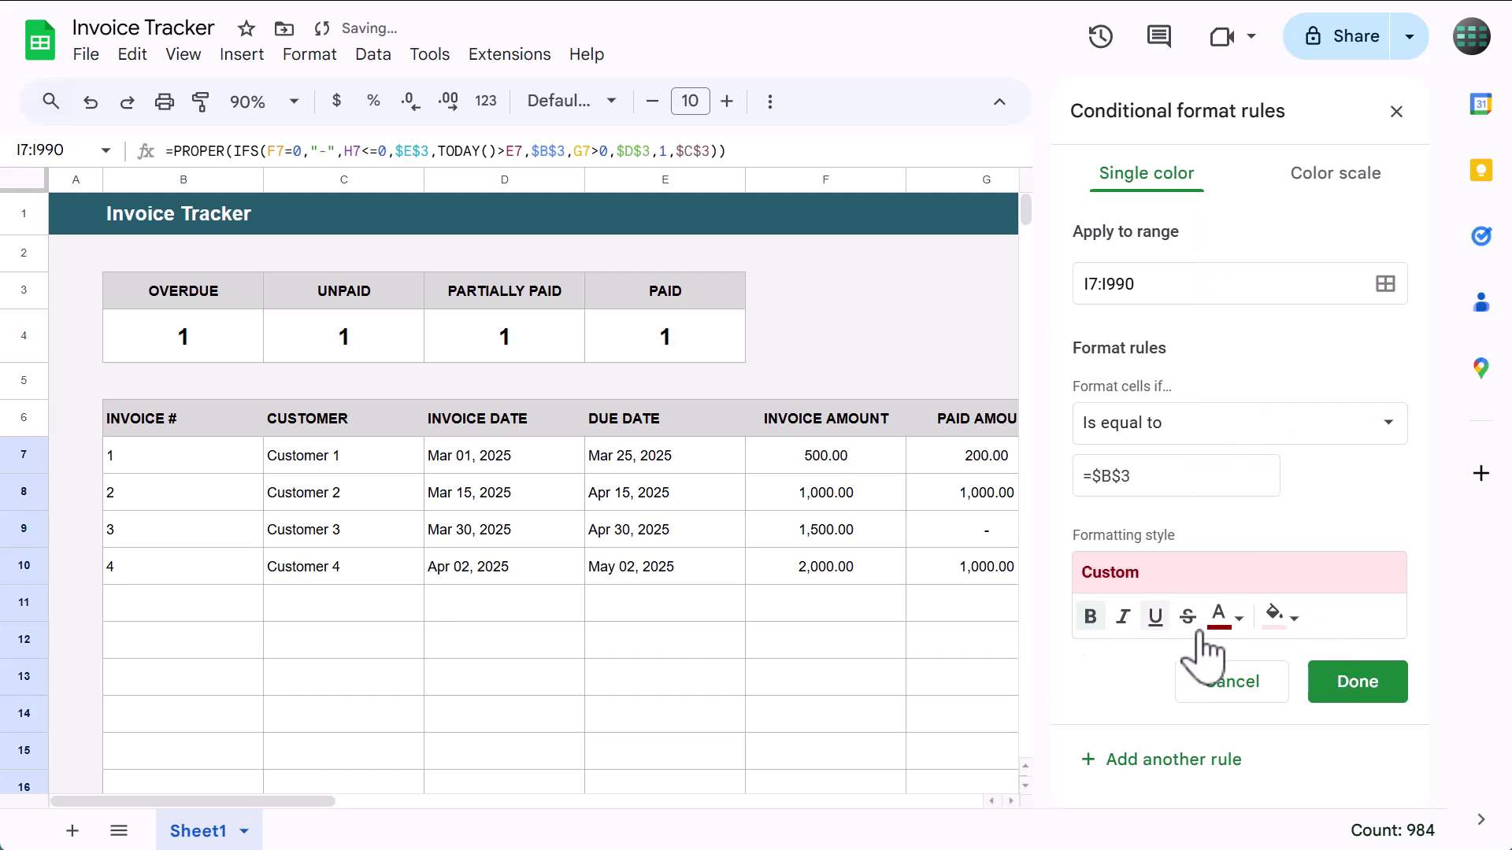
{"action": "left_click", "coordinate": [1357, 683]}
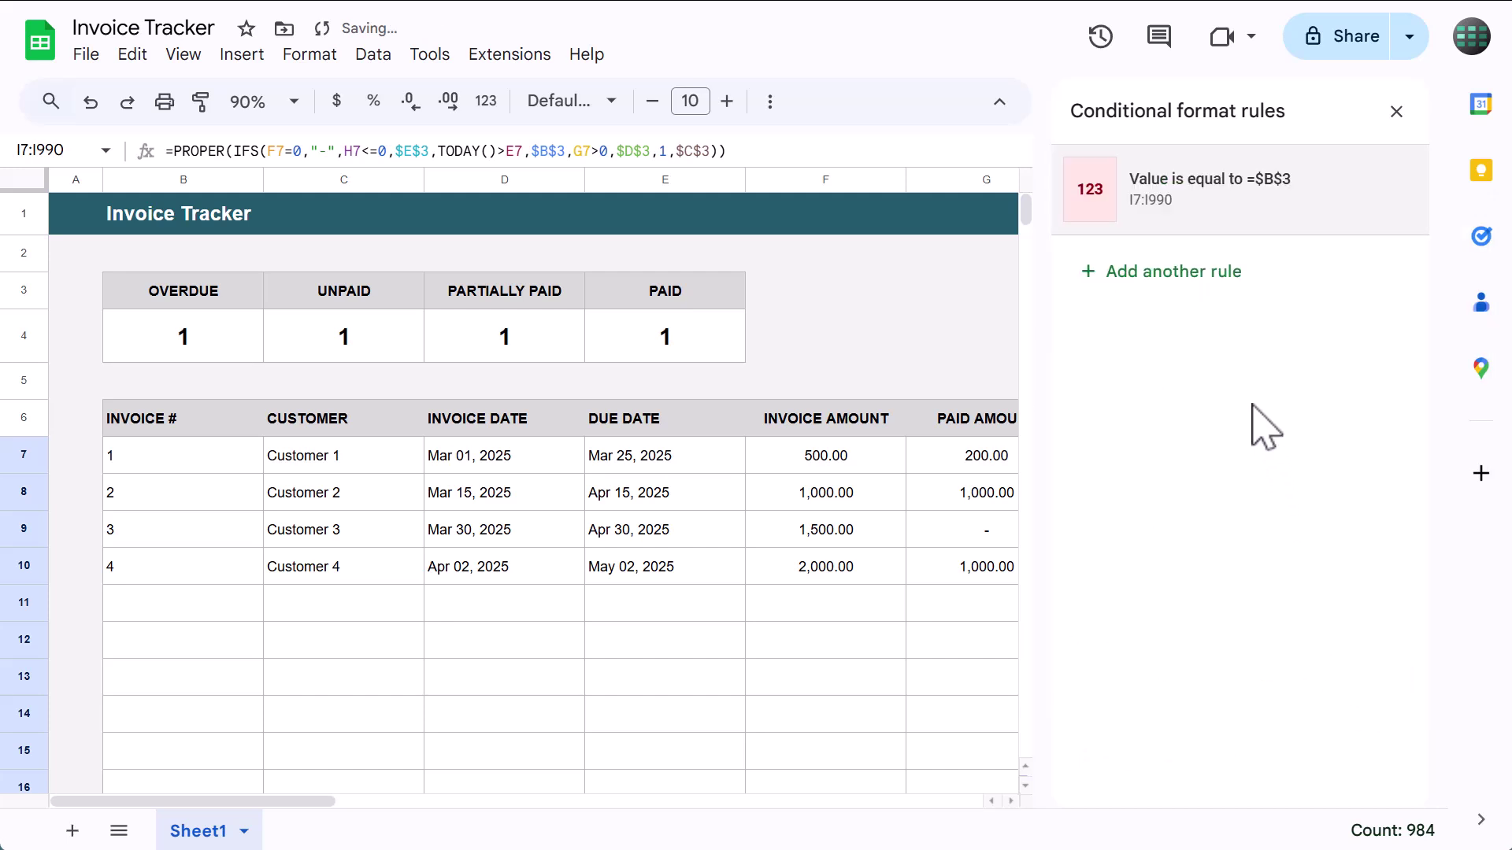
- Add a second conditional formatting rule on I7:I990 for cells that are equal to =$D$3
{"action": "left_click", "coordinate": [1205, 273]}
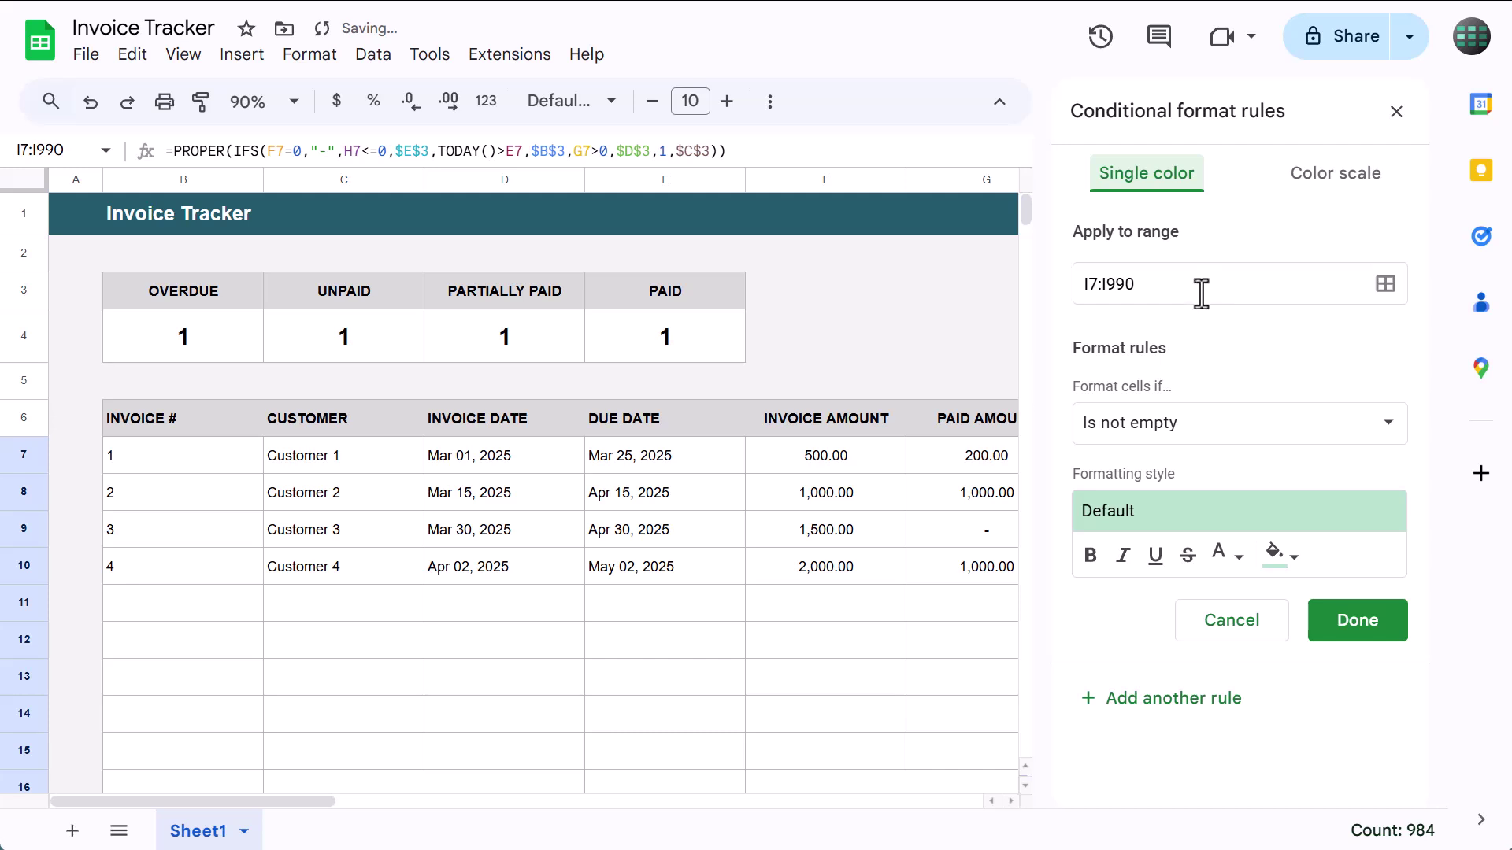
{"action": "left_click", "coordinate": [1199, 430]}
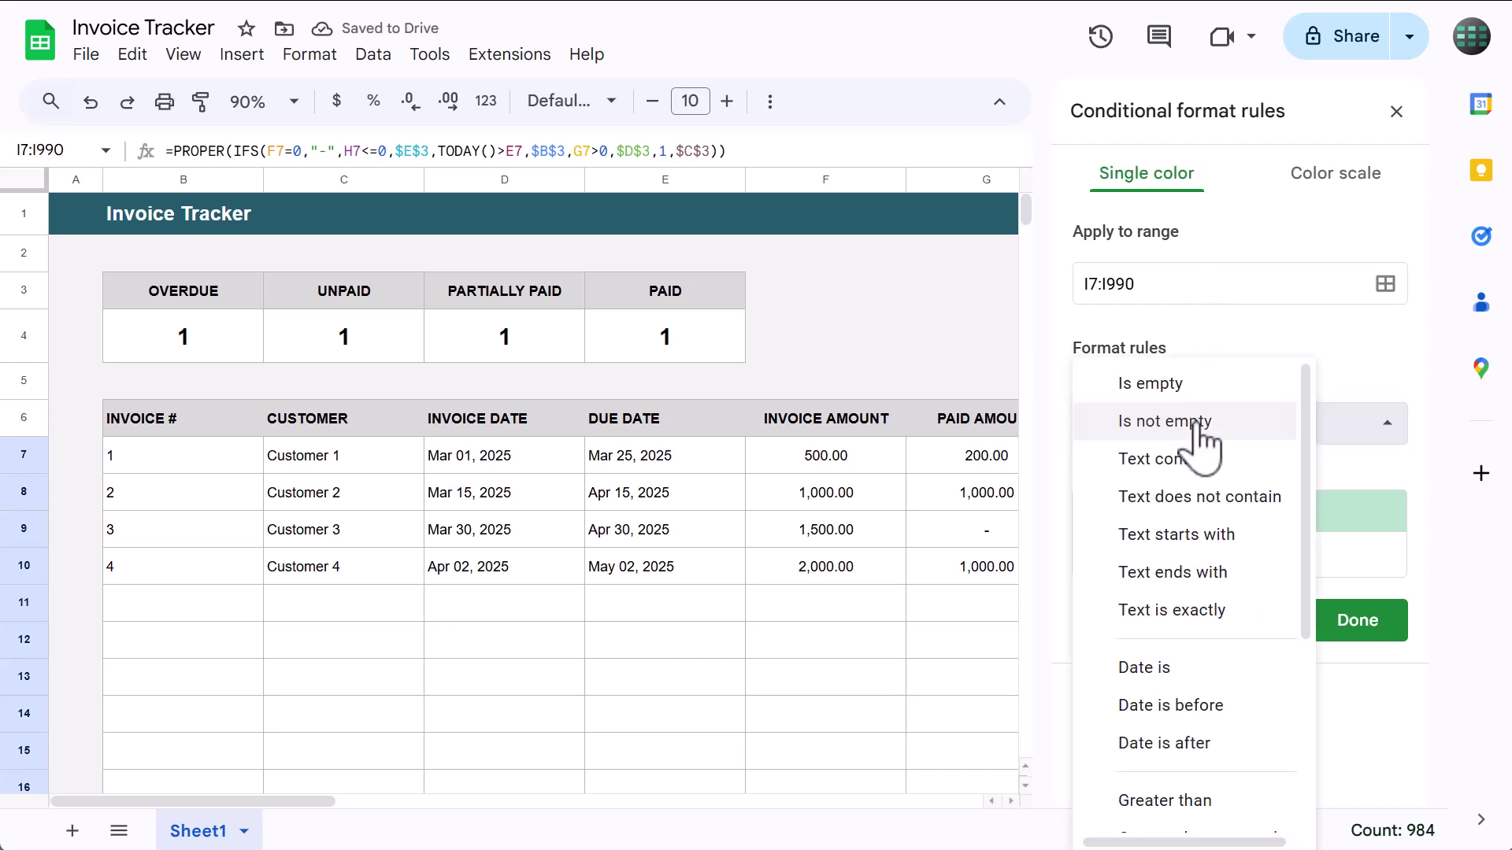
{"action": "scroll", "coordinate": [1204, 590], "scroll_direction": "down", "scroll_amount": 5}
{"action": "left_click", "coordinate": [1166, 636]}
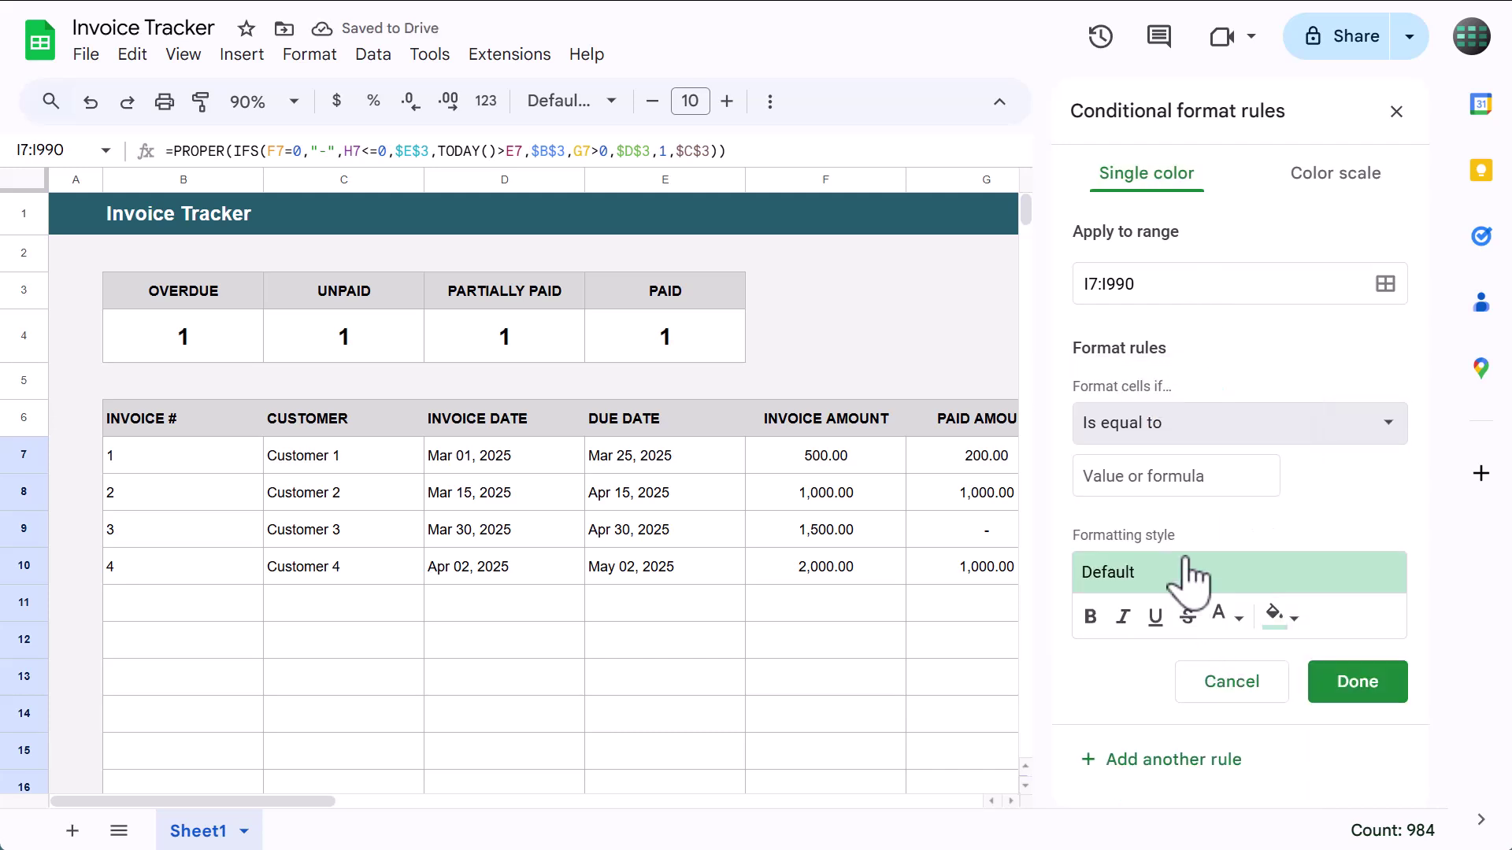
{"action": "left_click", "coordinate": [1194, 476]}
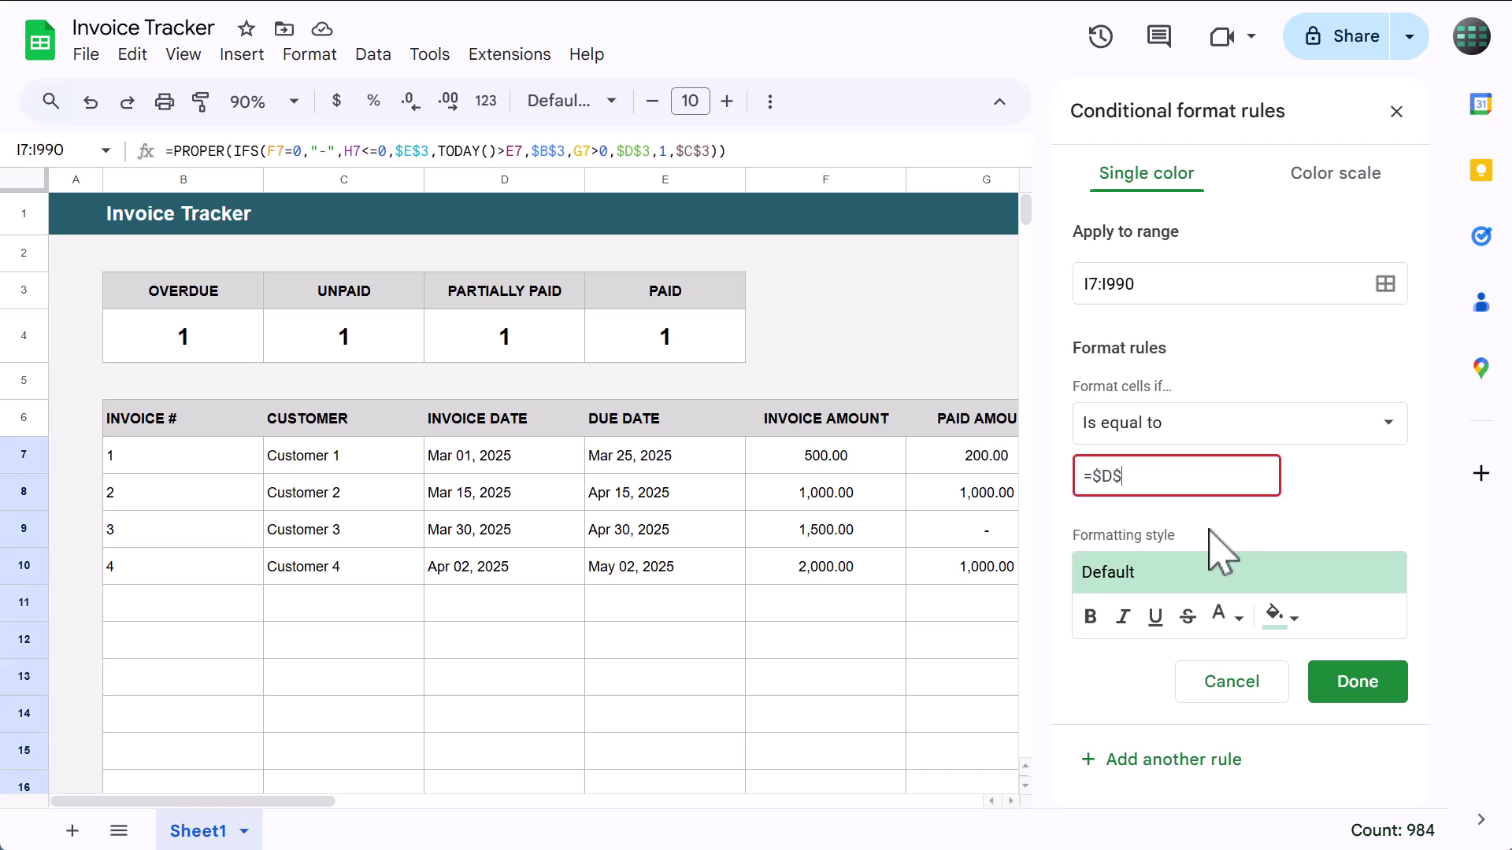
{"action": "type", "text": "=$D$3"}
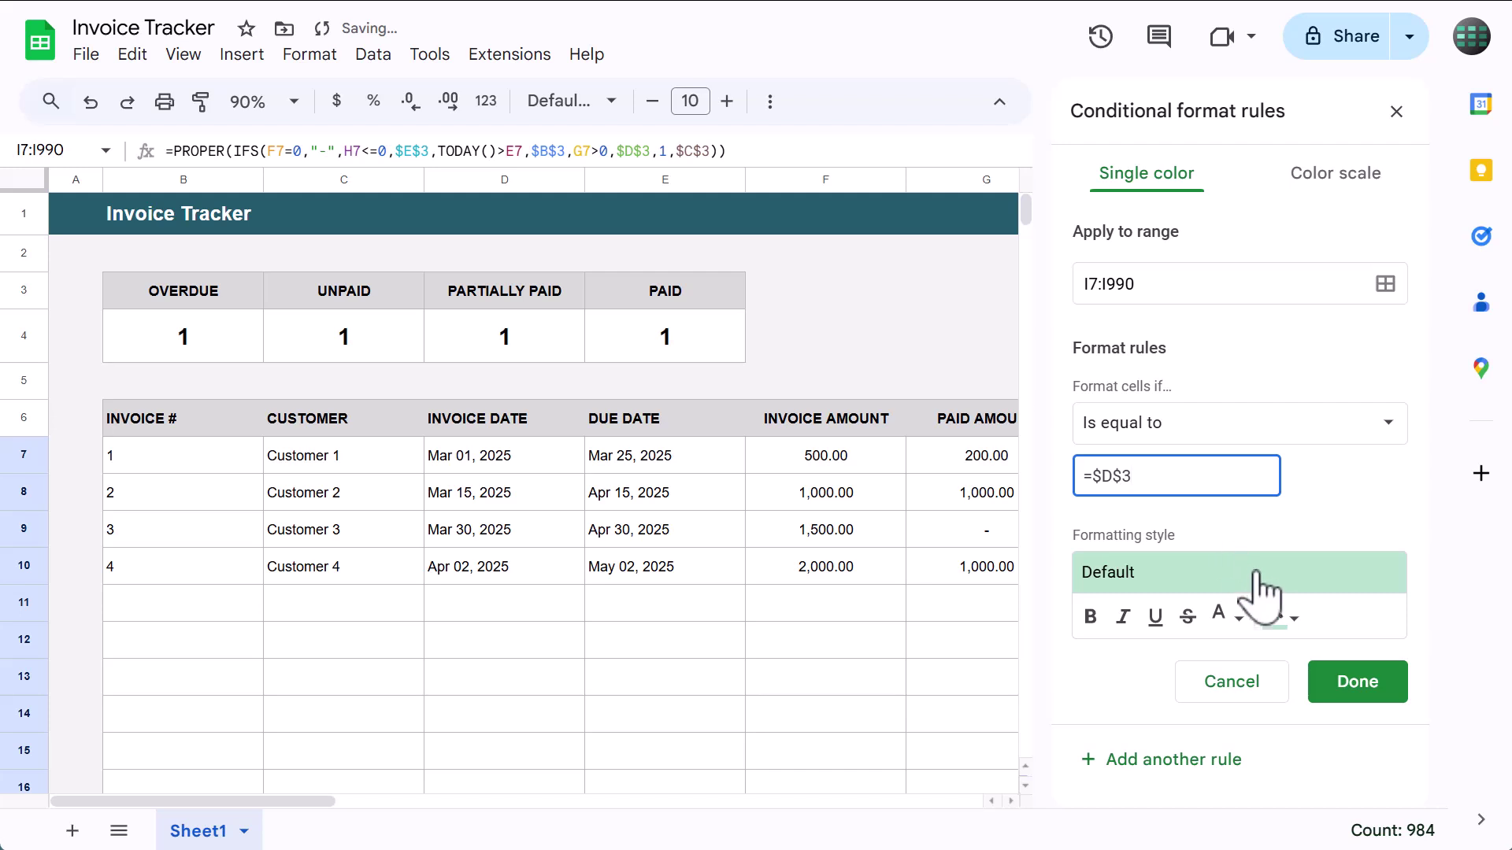
- Give the =$D$3 Partially Paid rule a custom light yellow fill with hex colour ffffe6 and save it
{"action": "left_click", "coordinate": [1282, 616]}
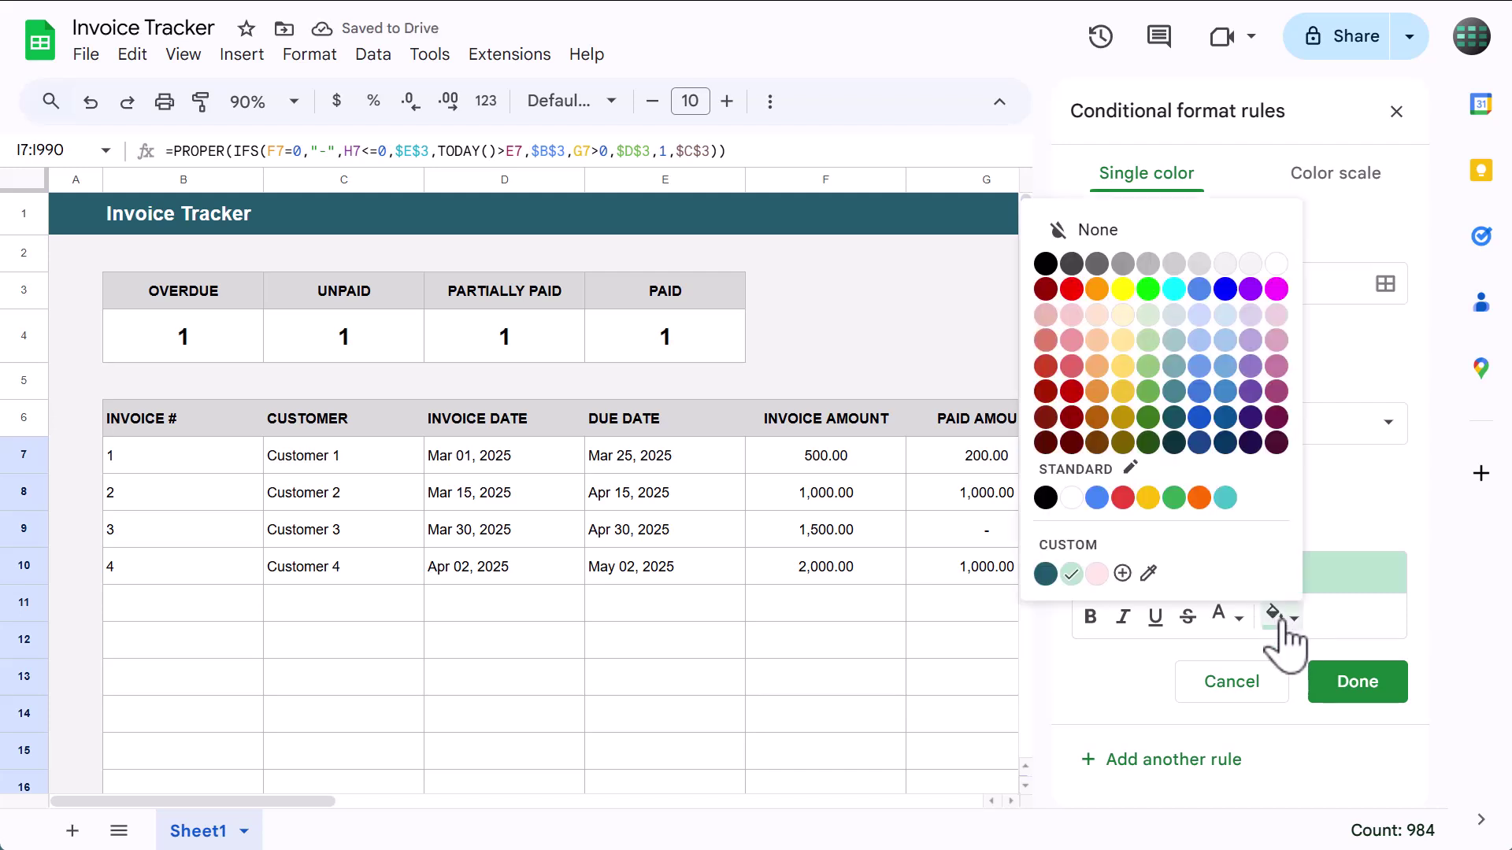
{"action": "left_click", "coordinate": [1124, 575]}
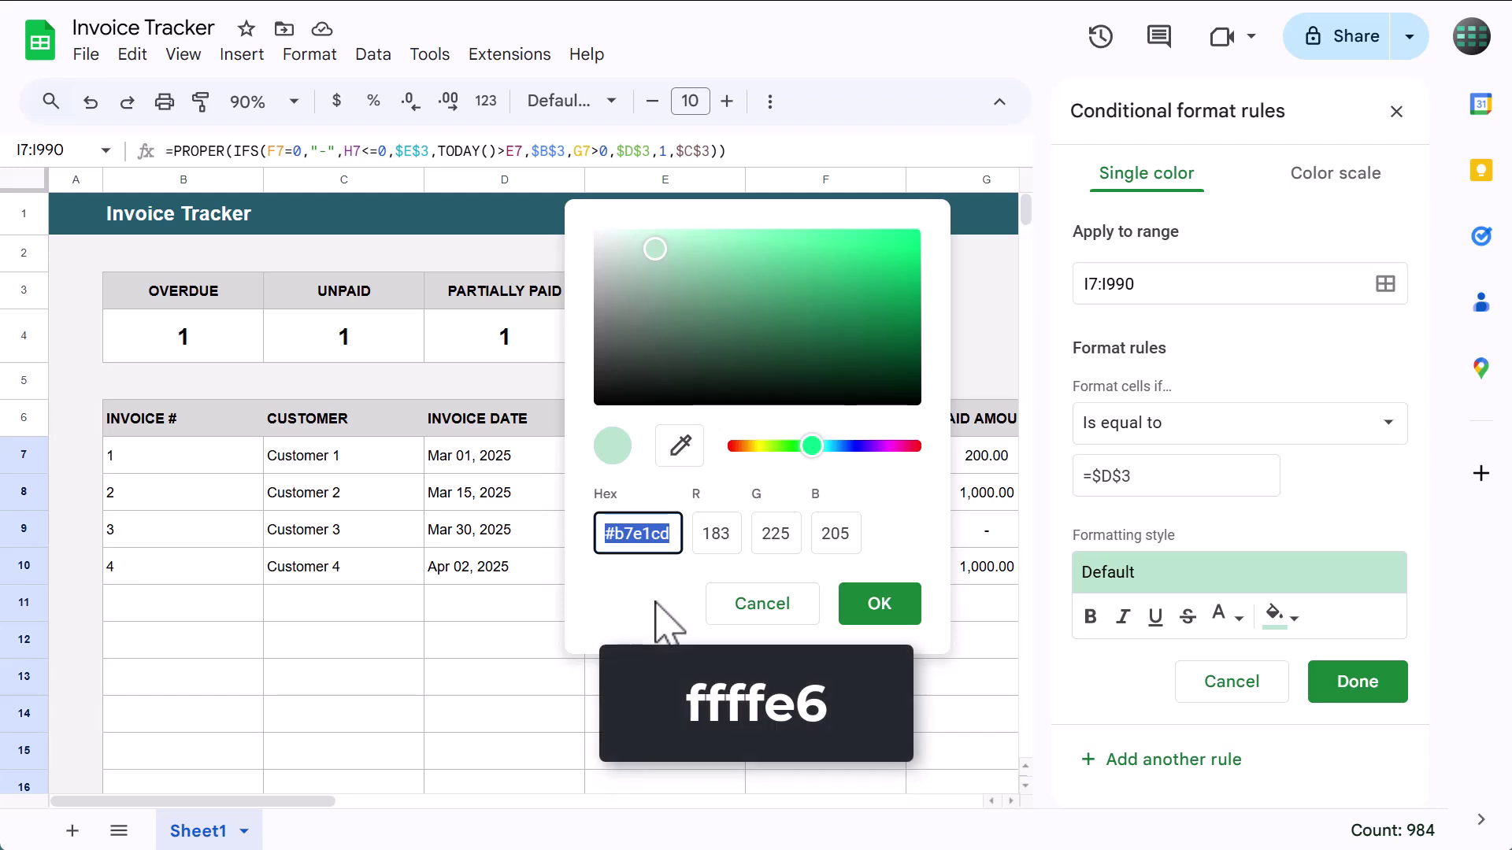
{"action": "type", "text": "ffff"}
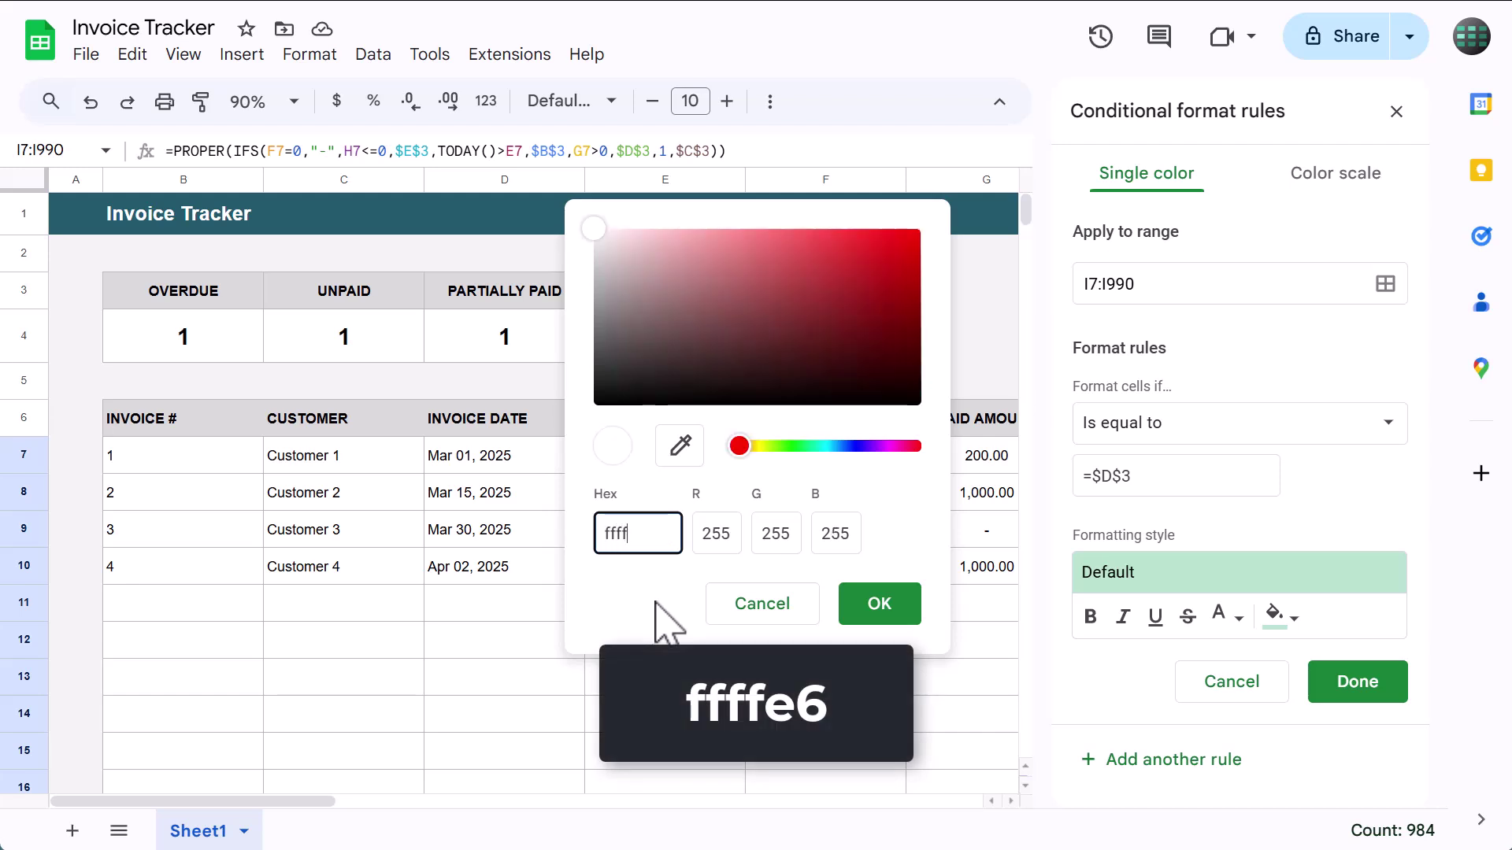
{"action": "type", "text": "e6"}
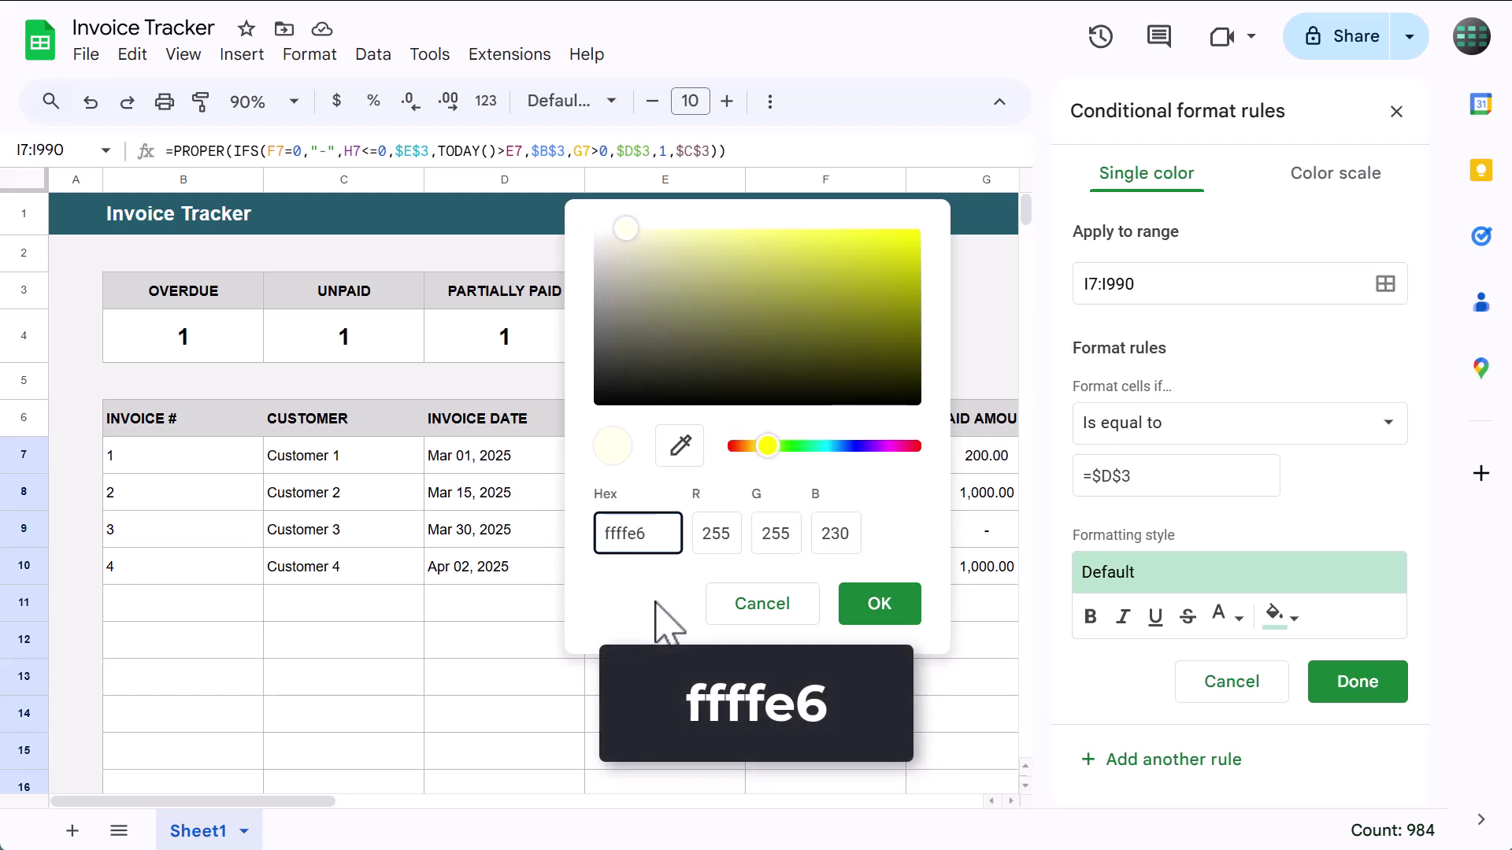
{"action": "left_click", "coordinate": [866, 608]}
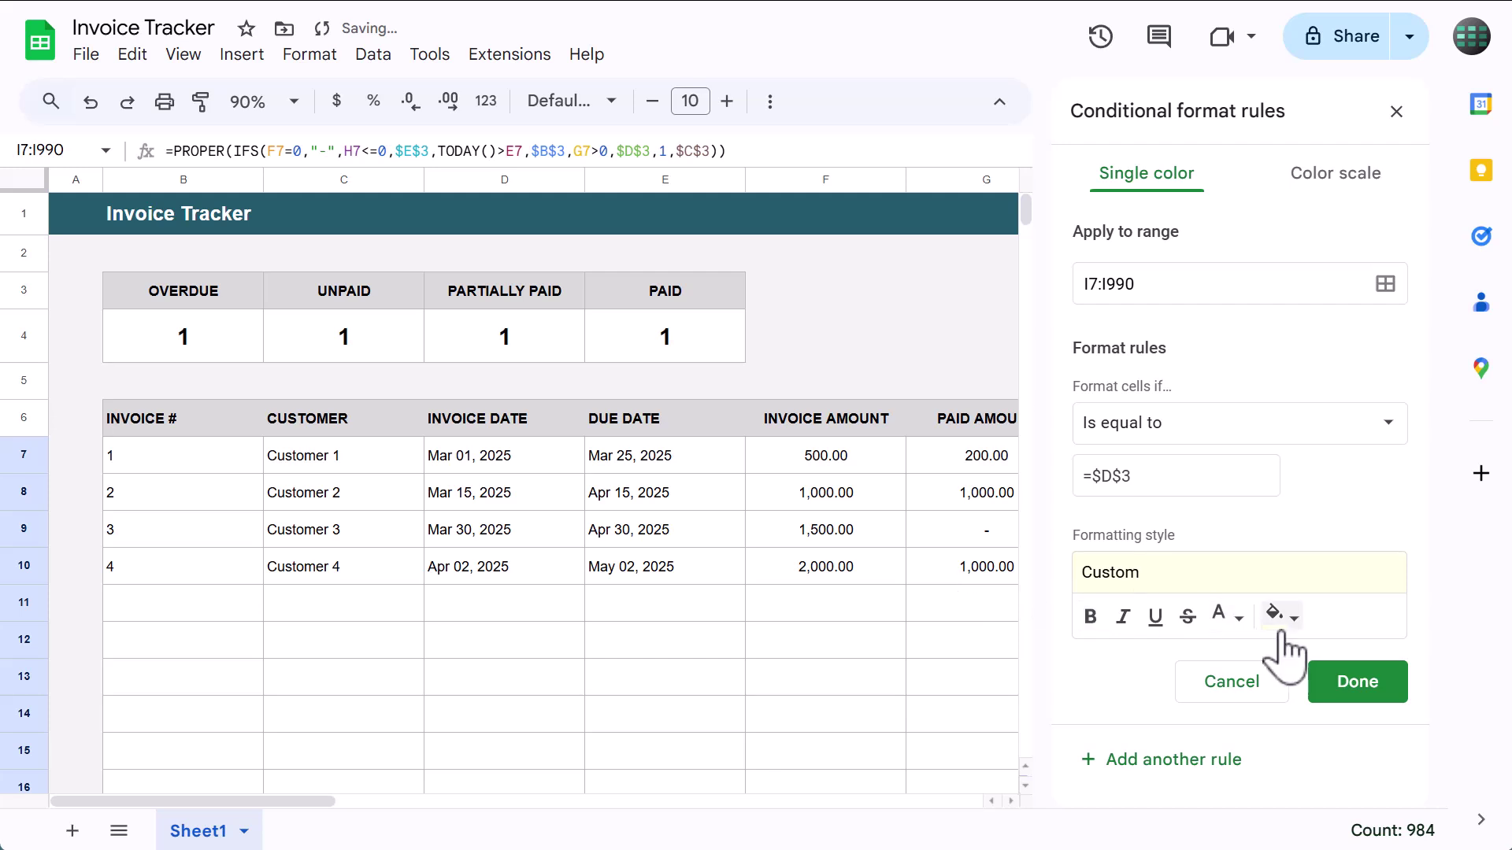
{"action": "left_click", "coordinate": [1345, 695]}
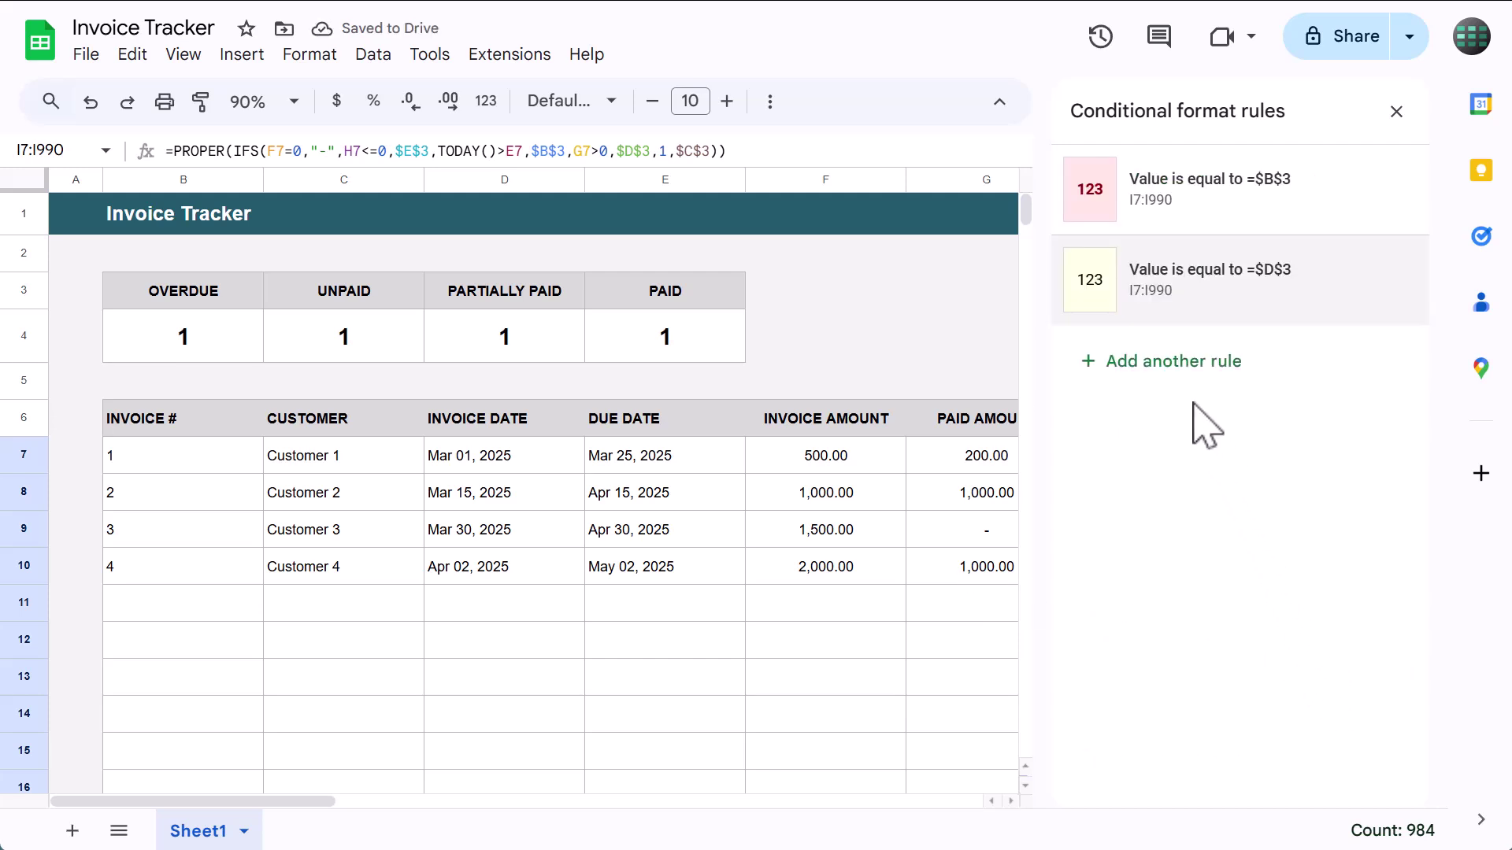
- Add a third conditional formatting rule on I7:I990 for cells that are equal to =$E$3
{"action": "left_click", "coordinate": [1181, 364]}
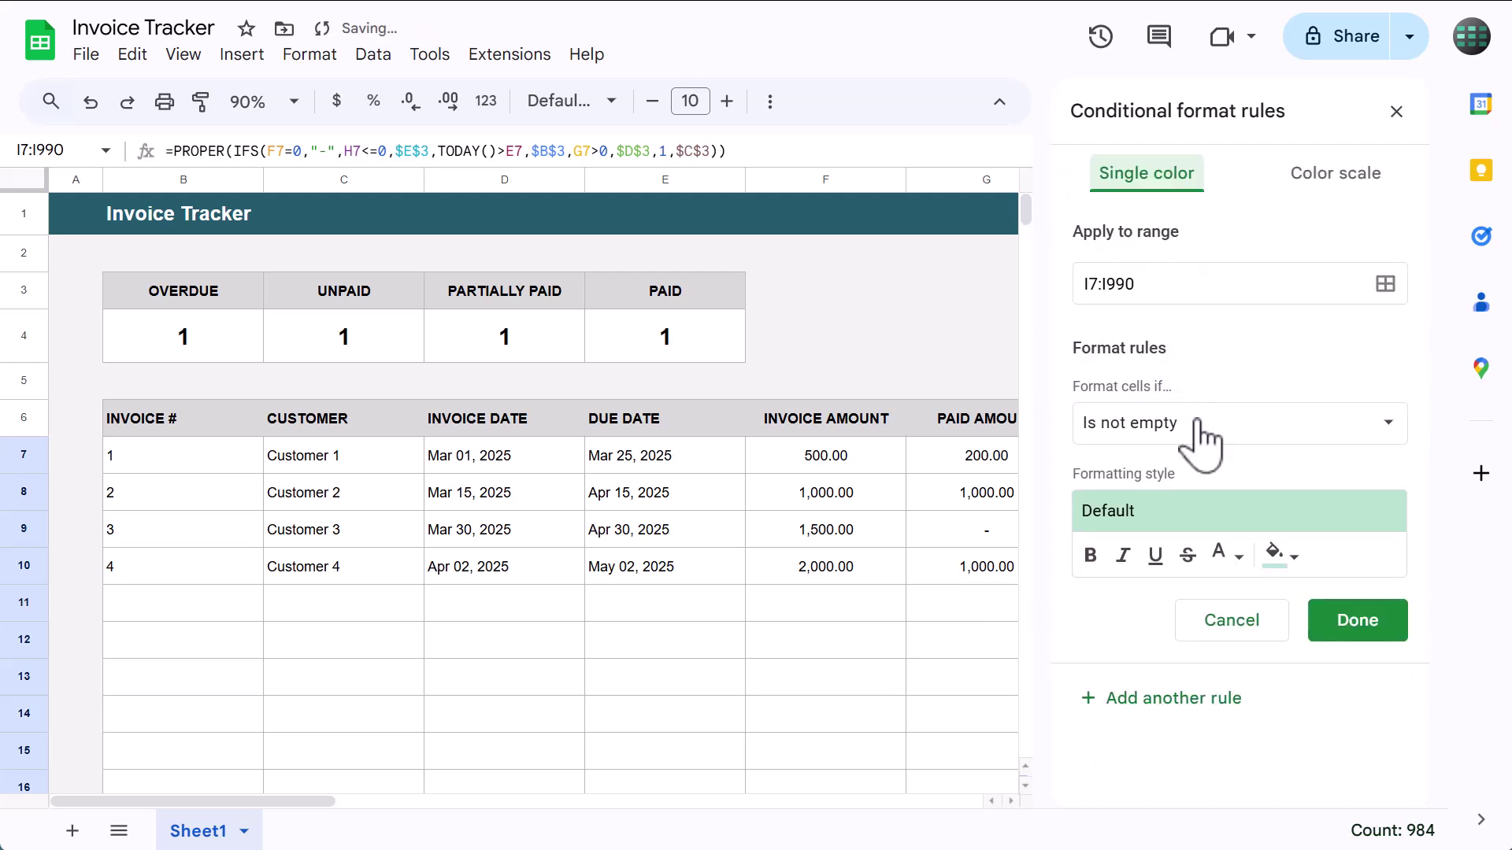
{"action": "left_click", "coordinate": [1203, 443]}
{"action": "scroll", "coordinate": [1205, 528], "scroll_direction": "down", "scroll_amount": 4}
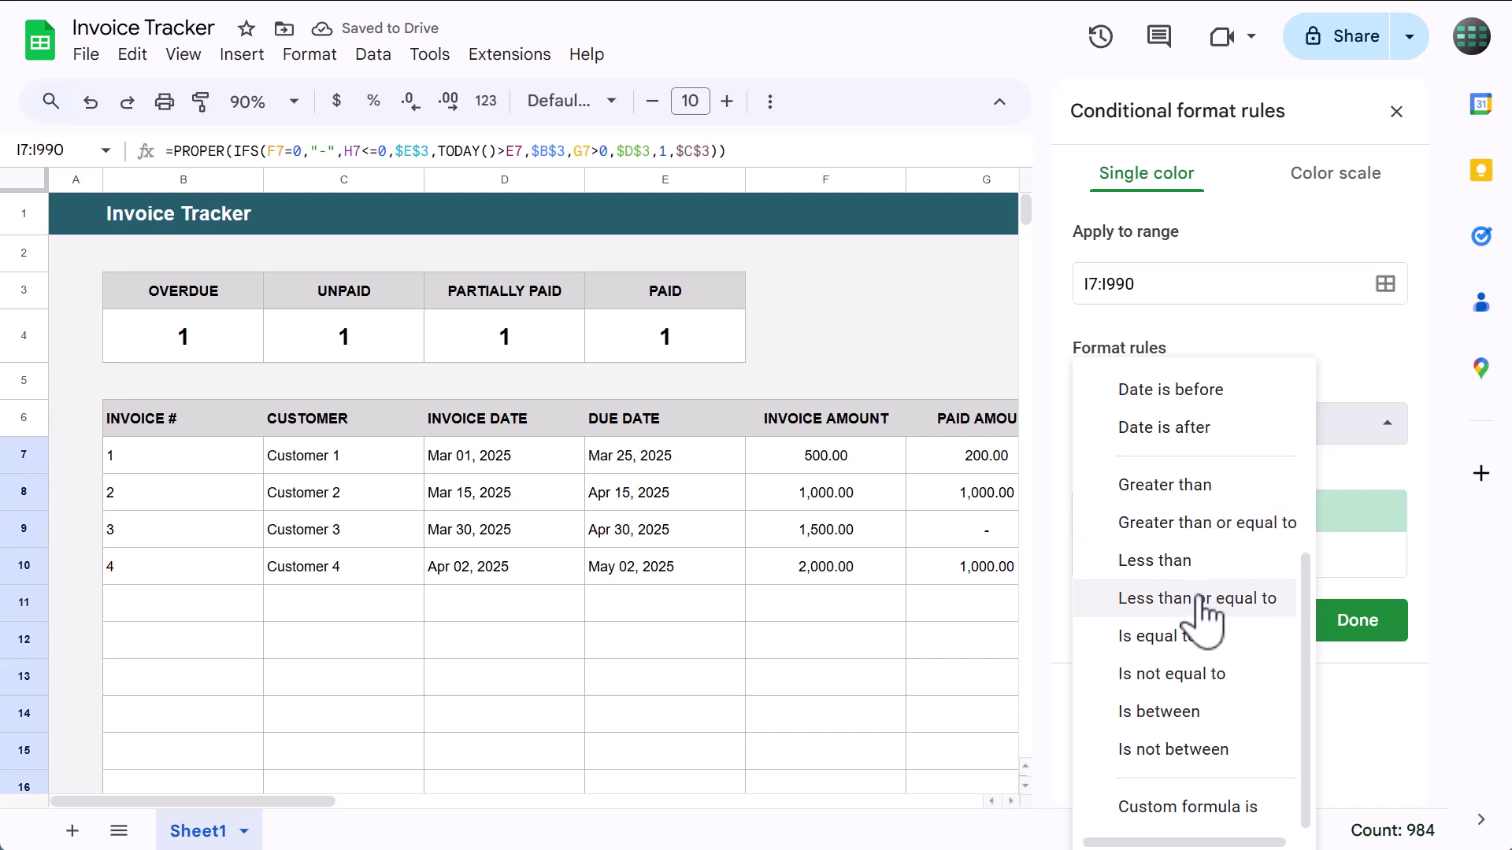
{"action": "left_click", "coordinate": [1201, 634]}
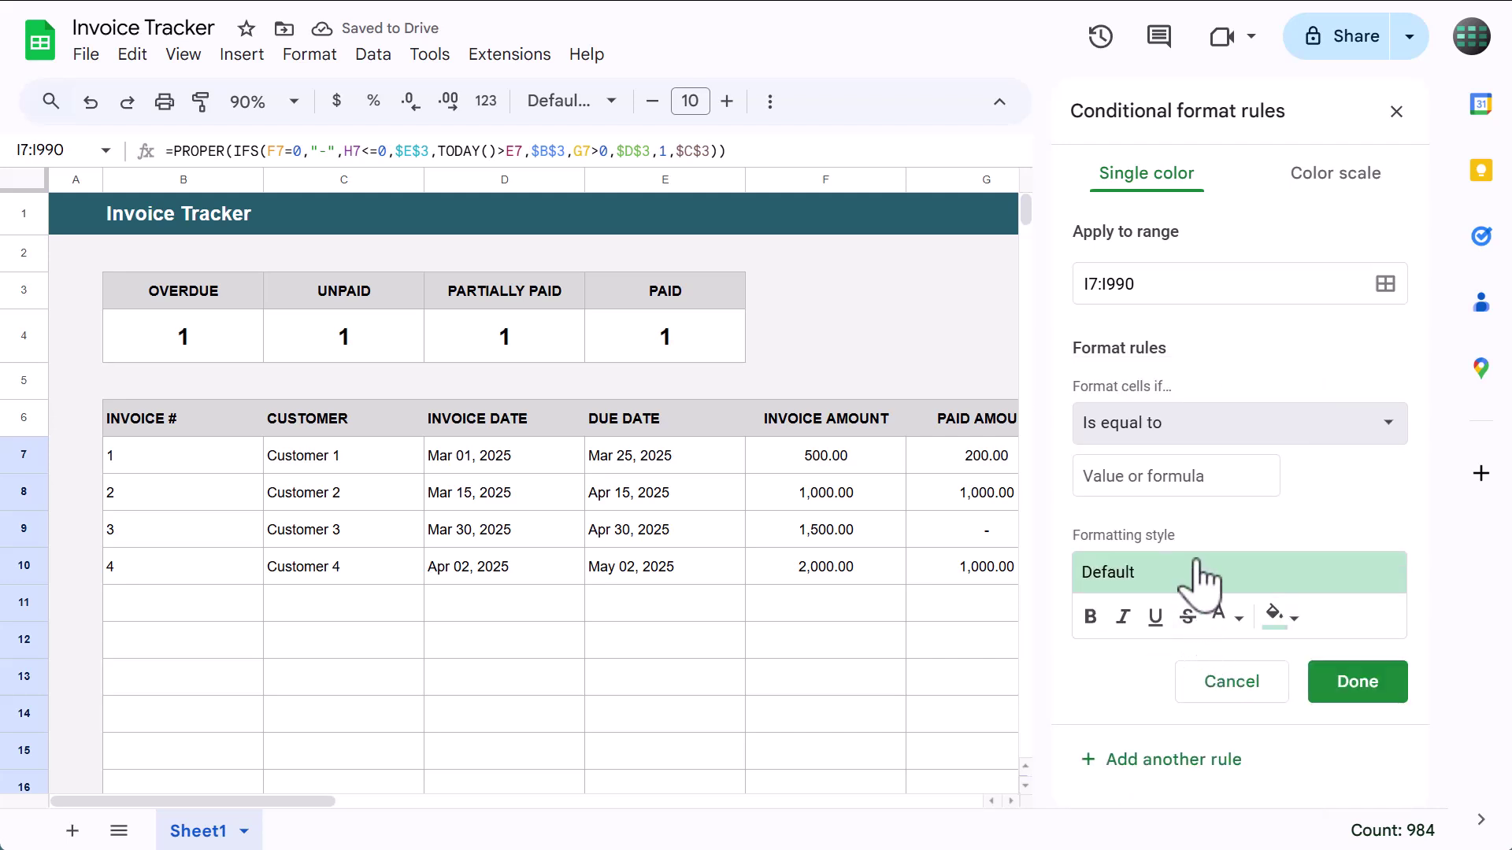
{"action": "left_click", "coordinate": [1204, 482]}
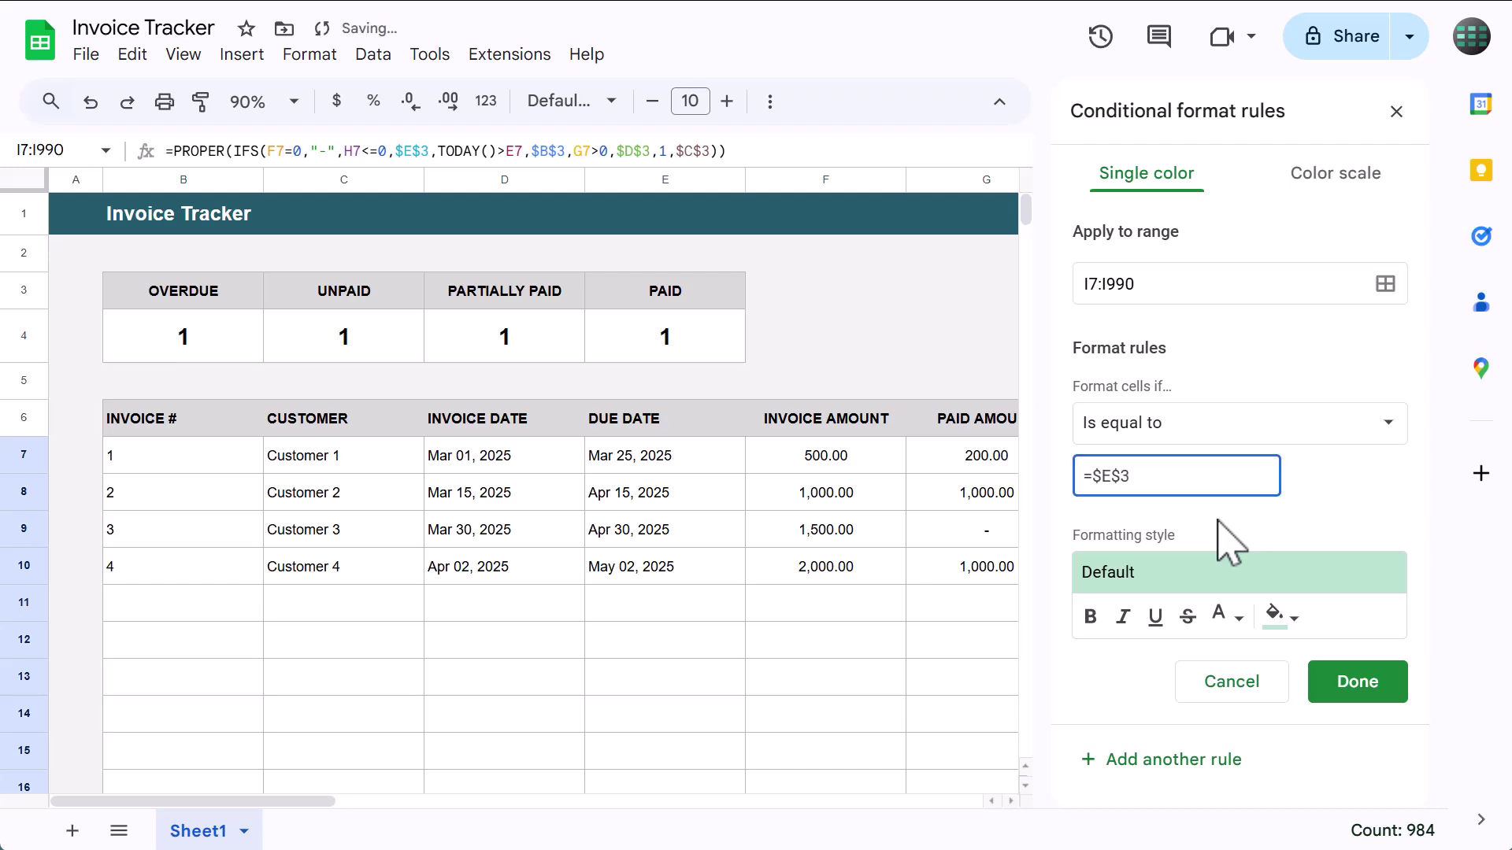
- Give the =$E$3 Paid rule a custom light green fill with hex colour e6ffee
{"action": "left_click", "coordinate": [1285, 618]}
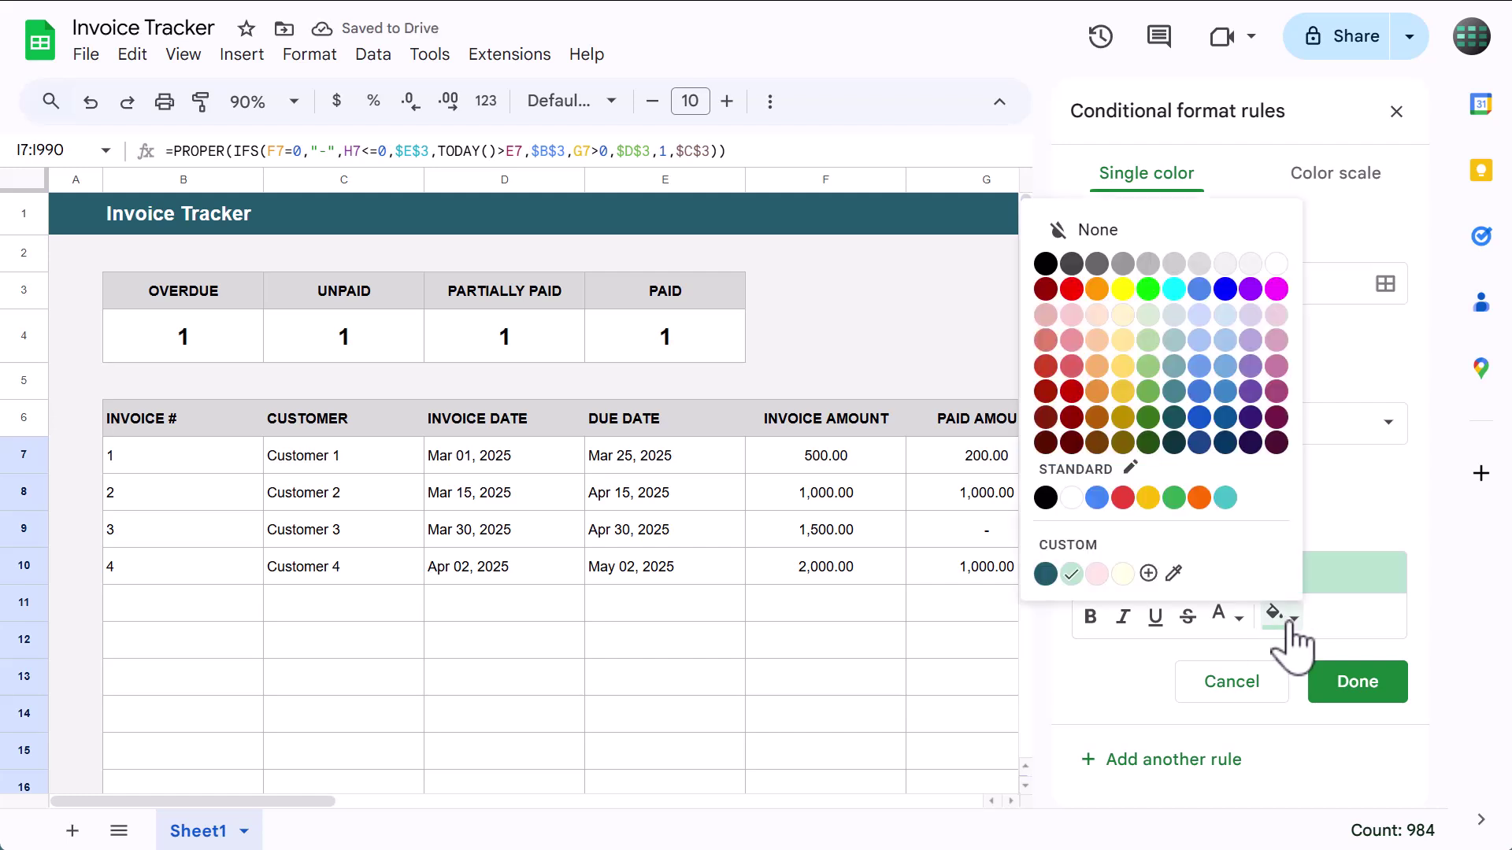
{"action": "left_click", "coordinate": [1148, 573]}
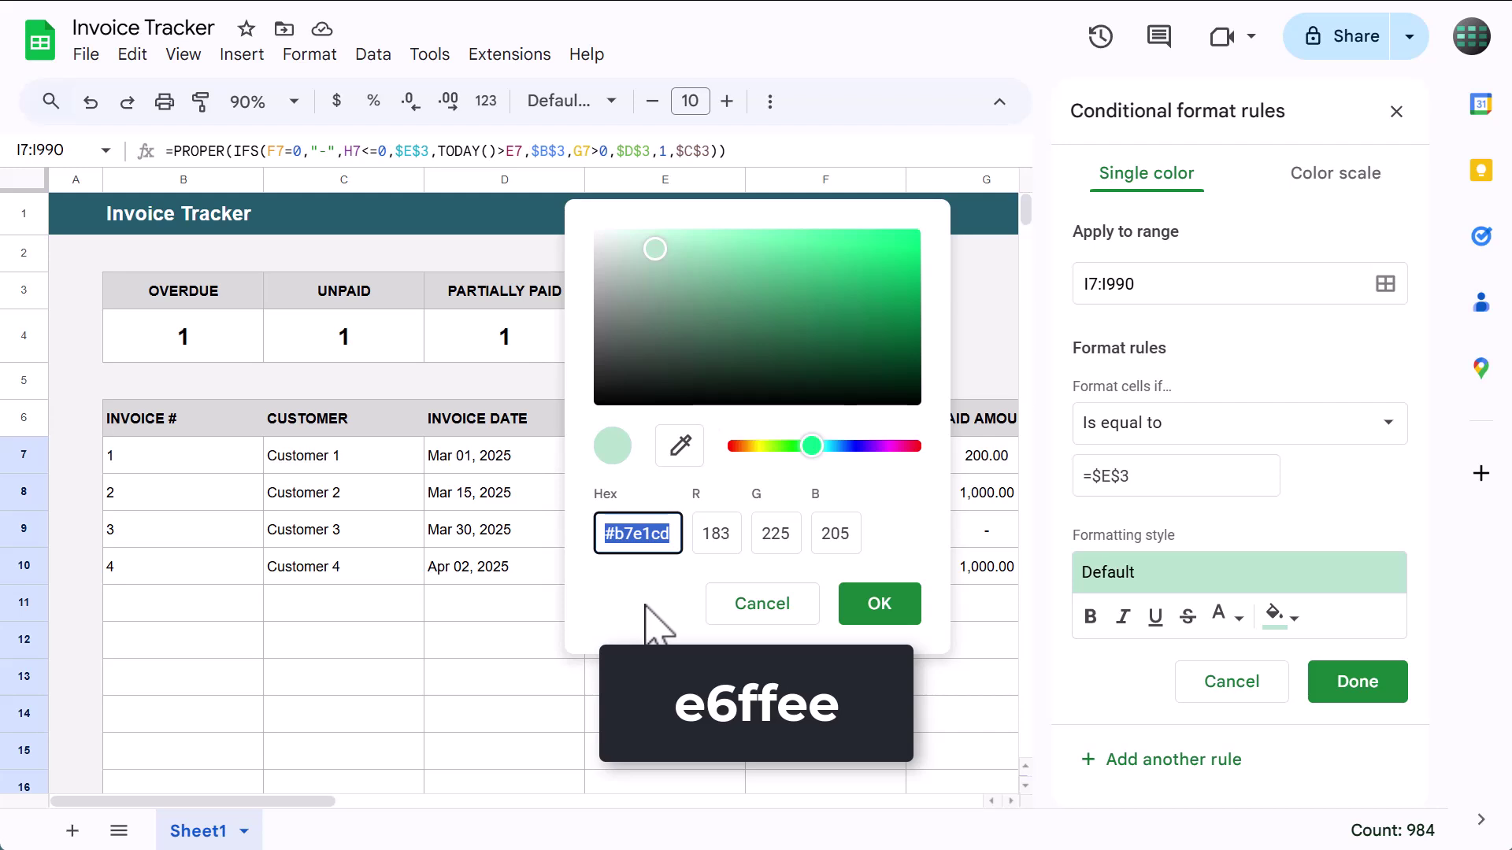
{"action": "type", "text": "e6ffee"}
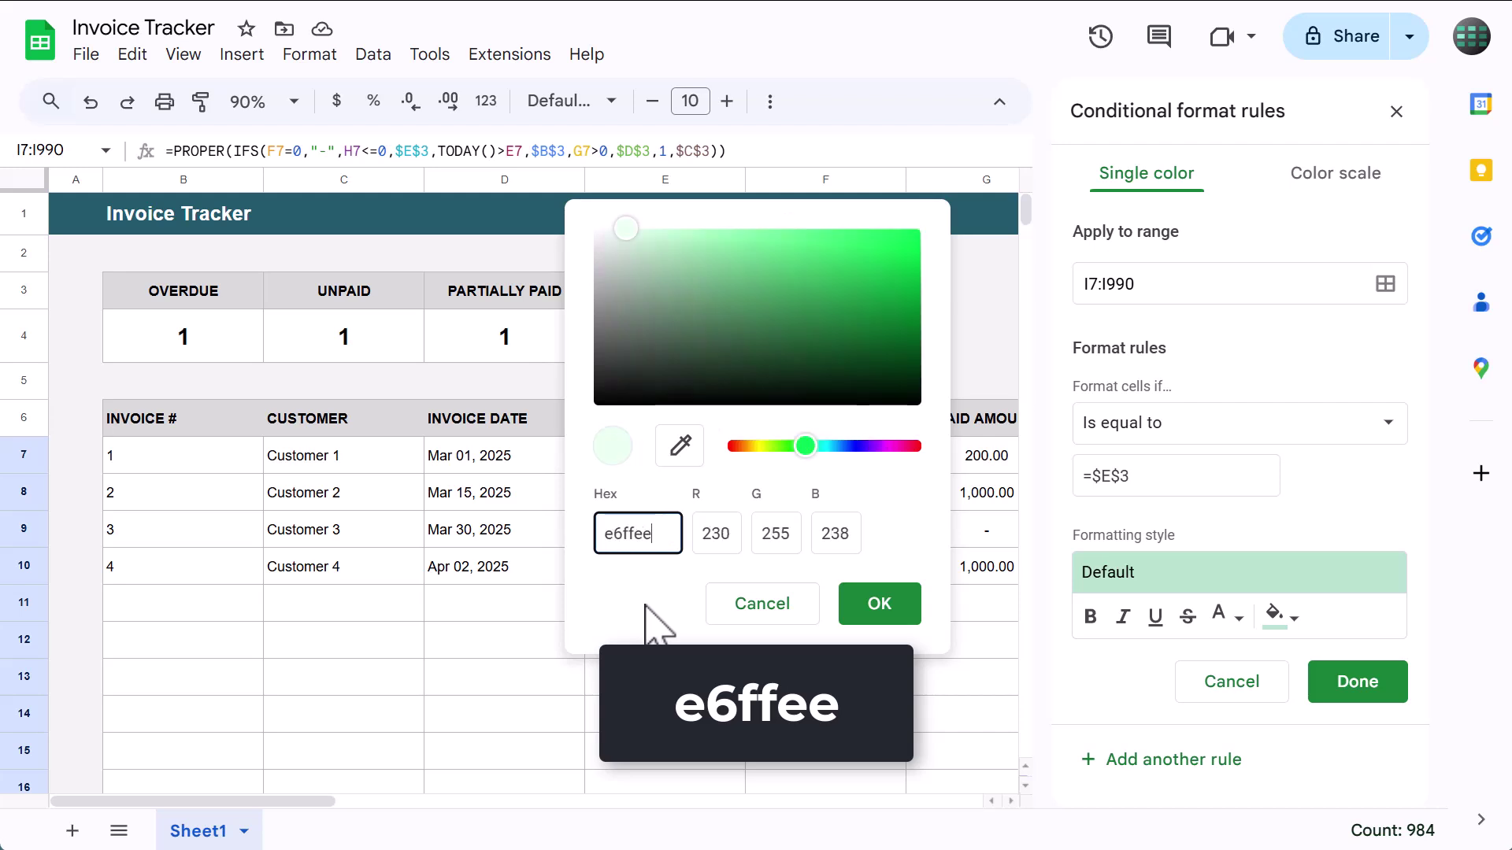
{"action": "left_click", "coordinate": [890, 608]}
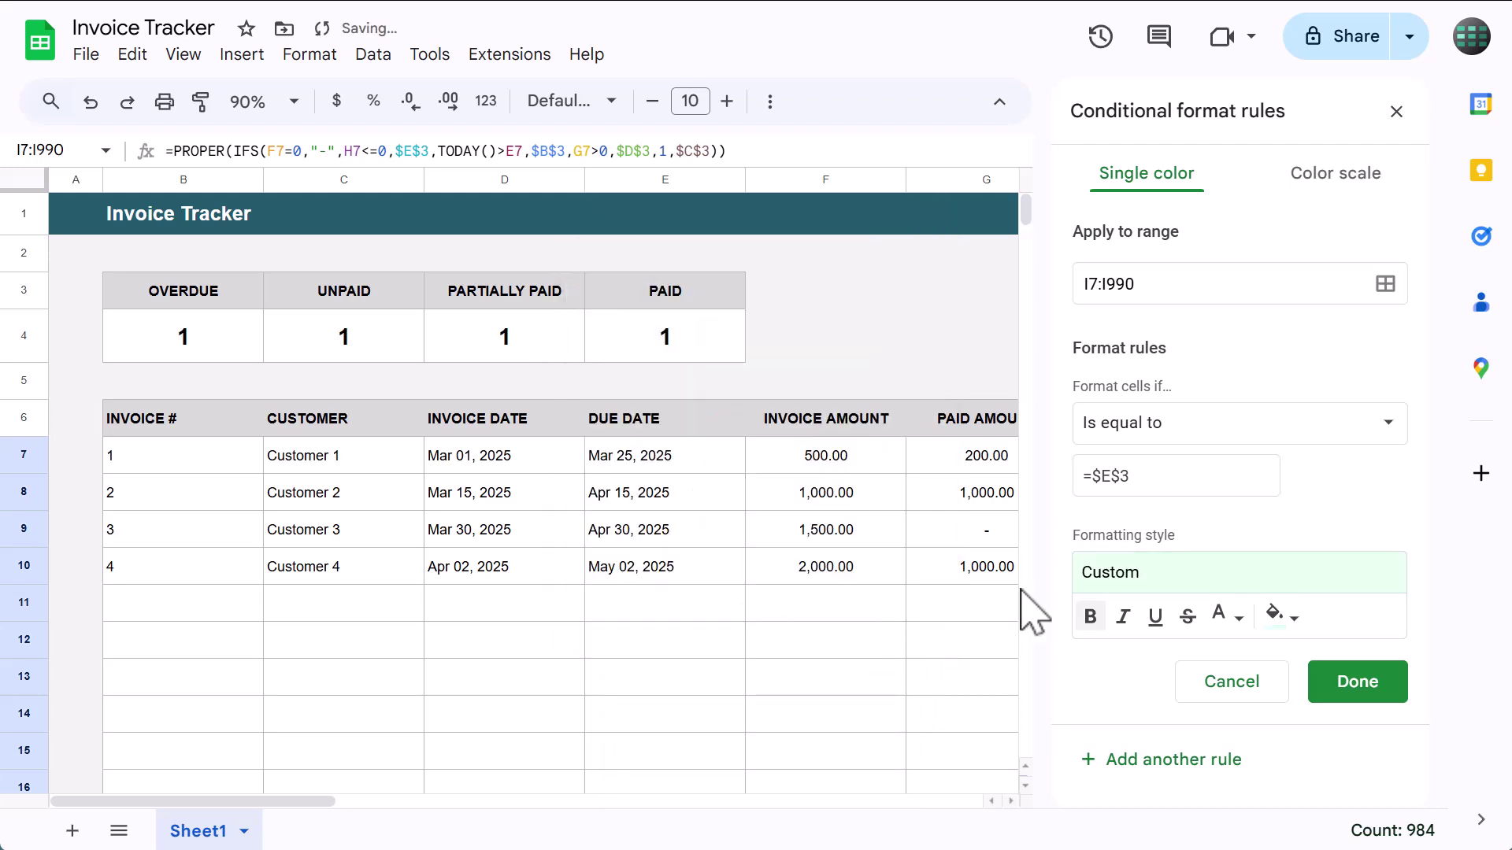
- Make the Paid rule's text bold and dark green, save it and close the conditional format rules
{"action": "left_click", "coordinate": [1224, 618]}
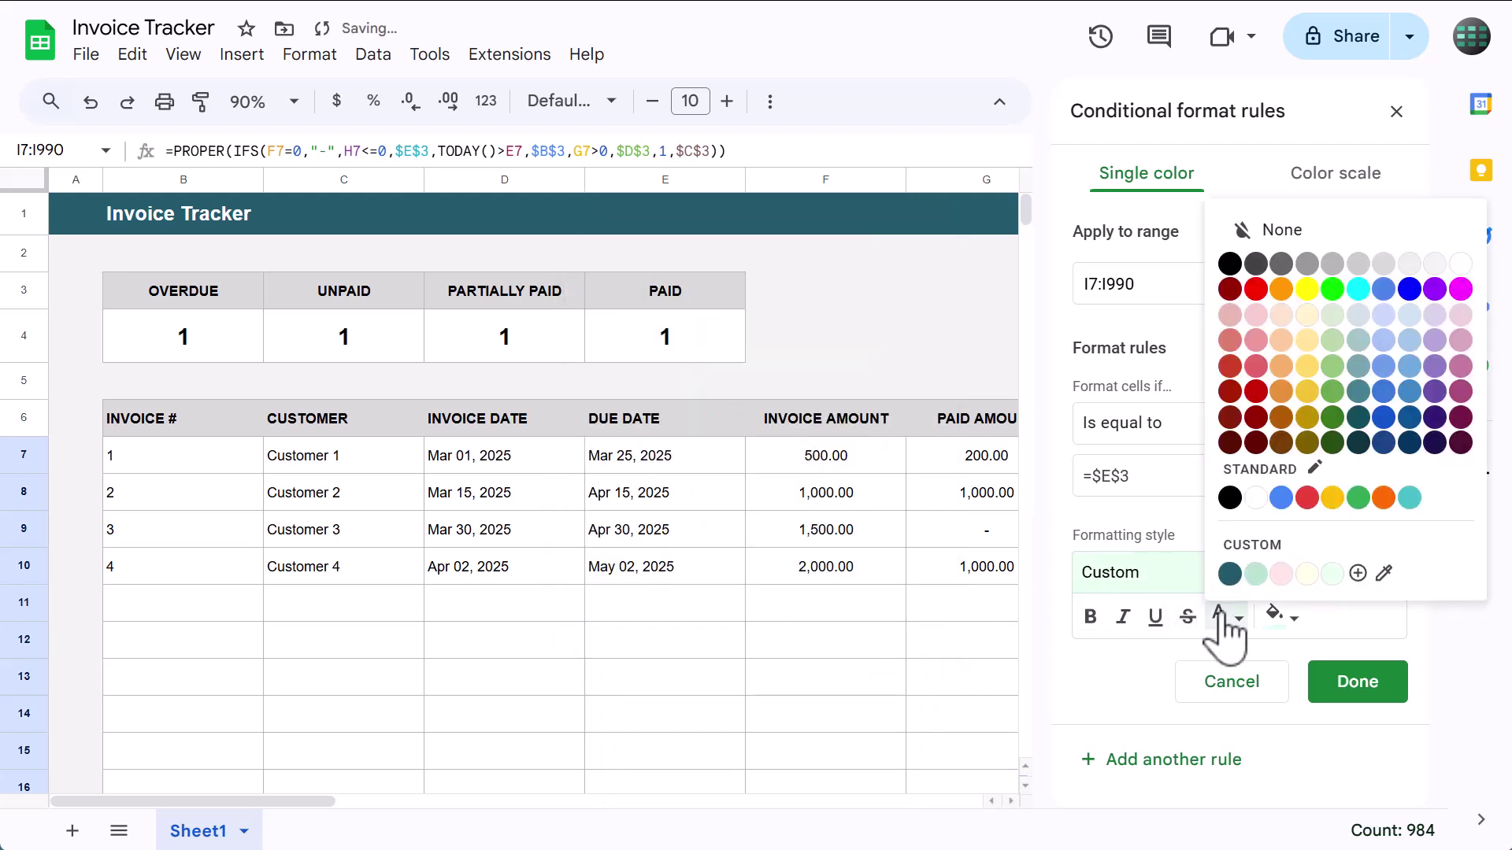
{"action": "left_click", "coordinate": [1340, 437]}
{"action": "left_click", "coordinate": [1090, 615]}
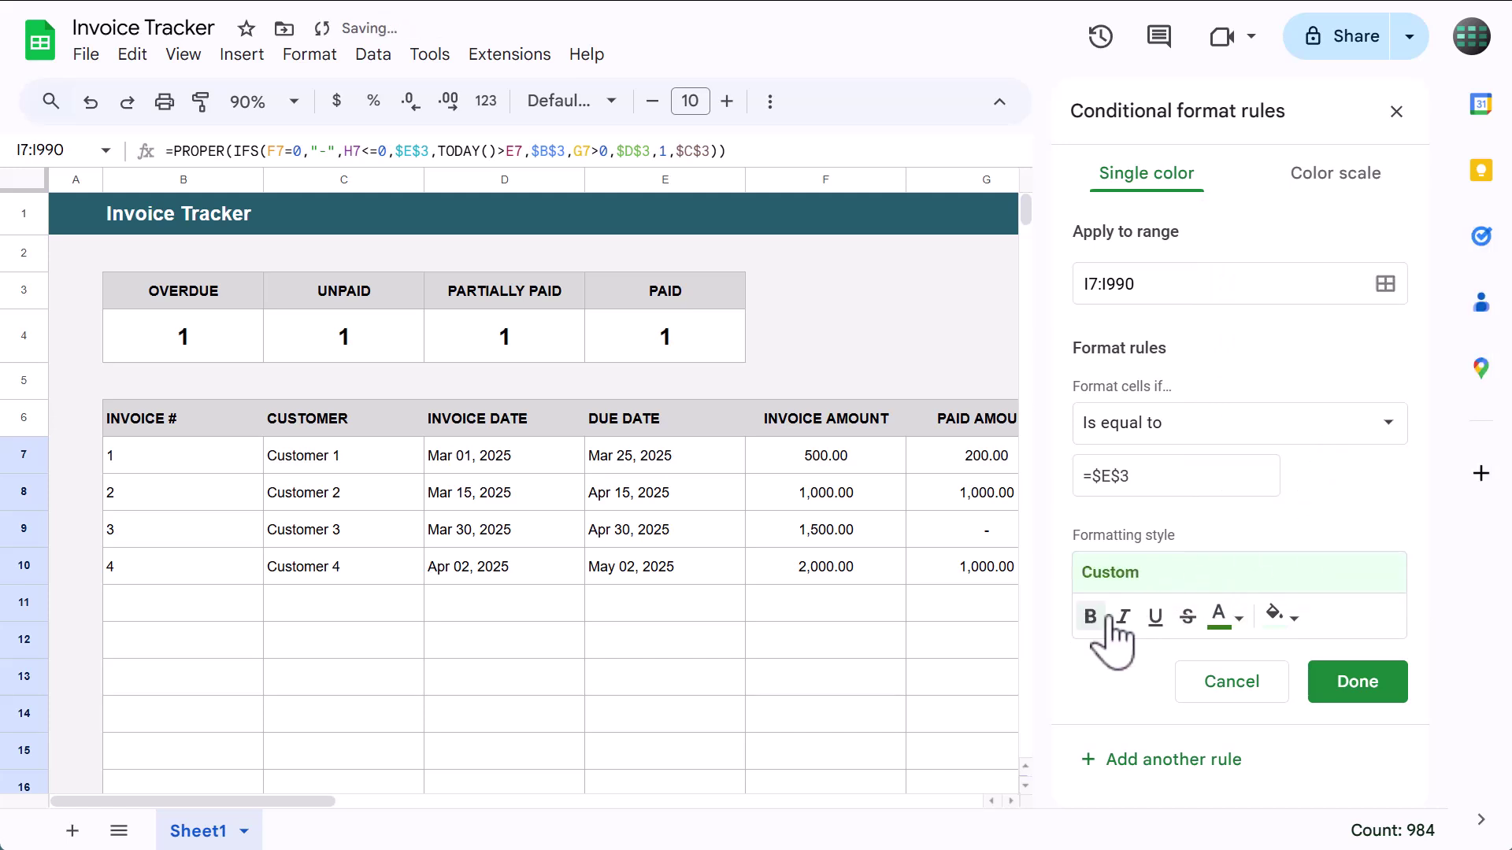
{"action": "left_click", "coordinate": [1351, 691]}
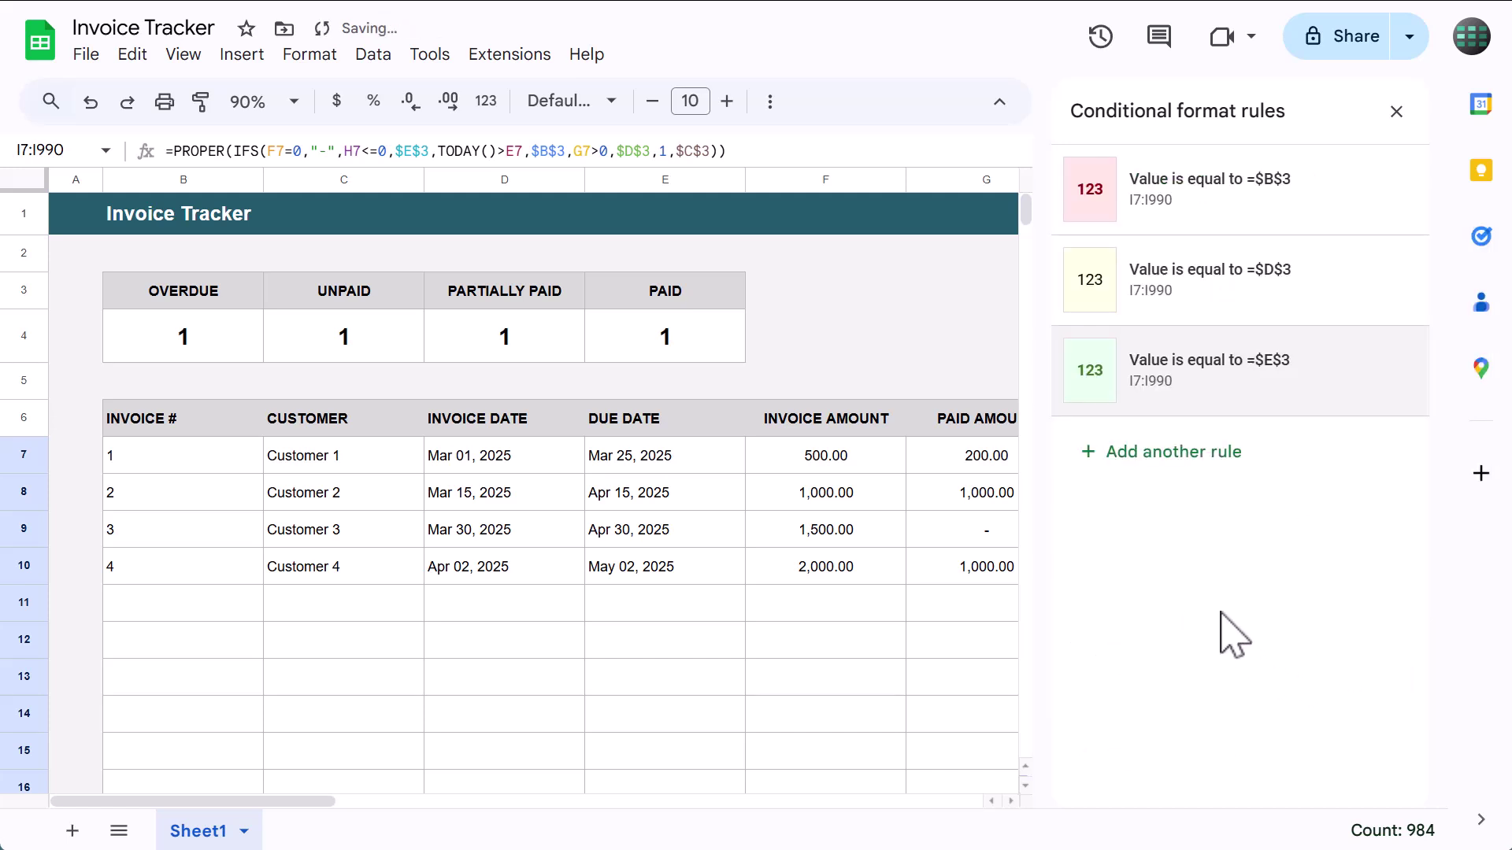
{"action": "left_click", "coordinate": [1396, 112]}
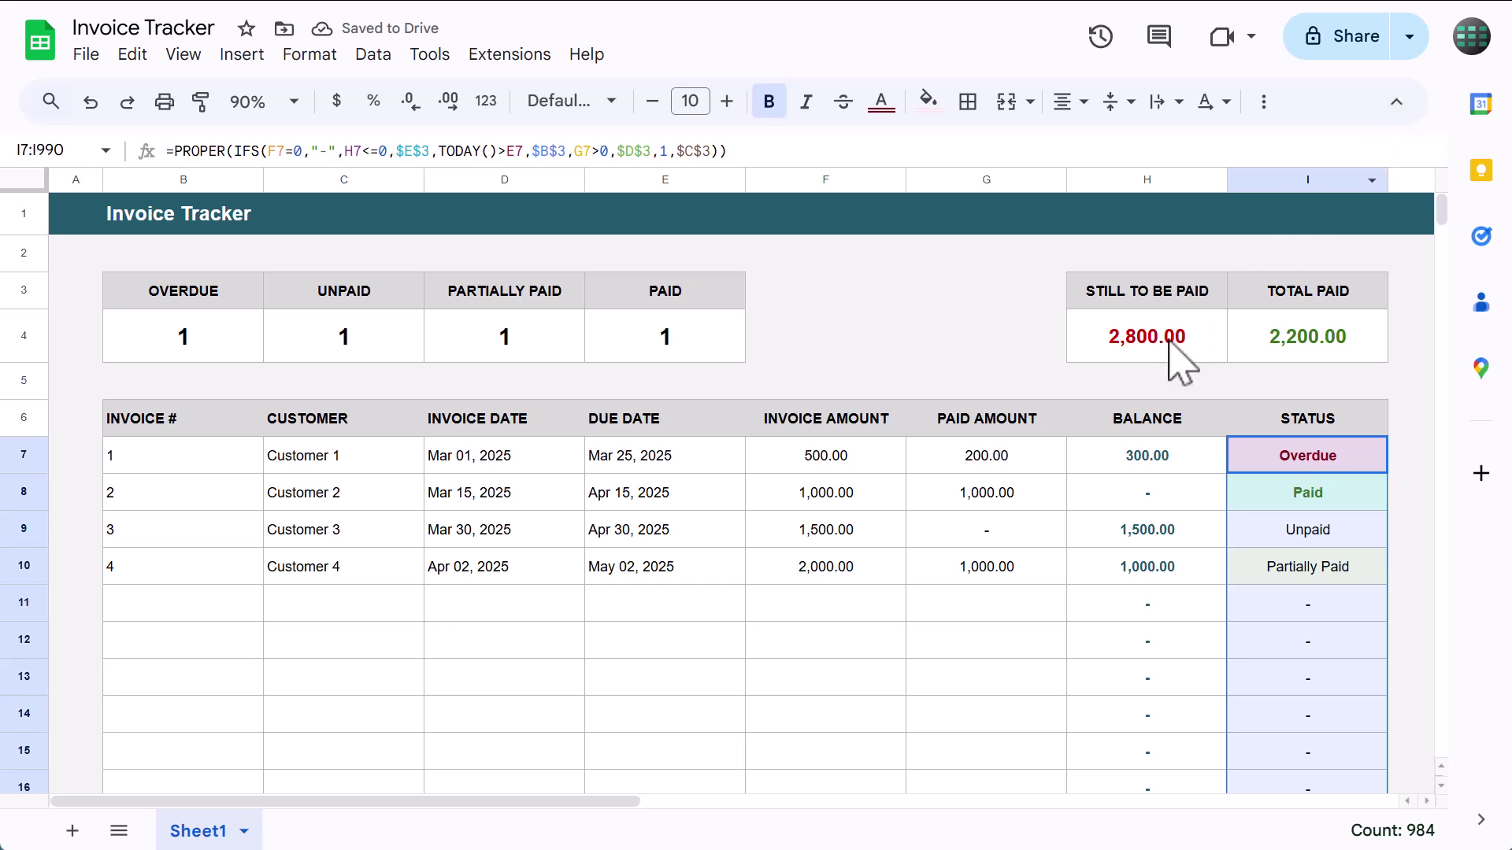
- Recolour the inner borders of the invoice table range B7:I990 to a lighter grey
{"action": "left_click", "coordinate": [548, 607]}
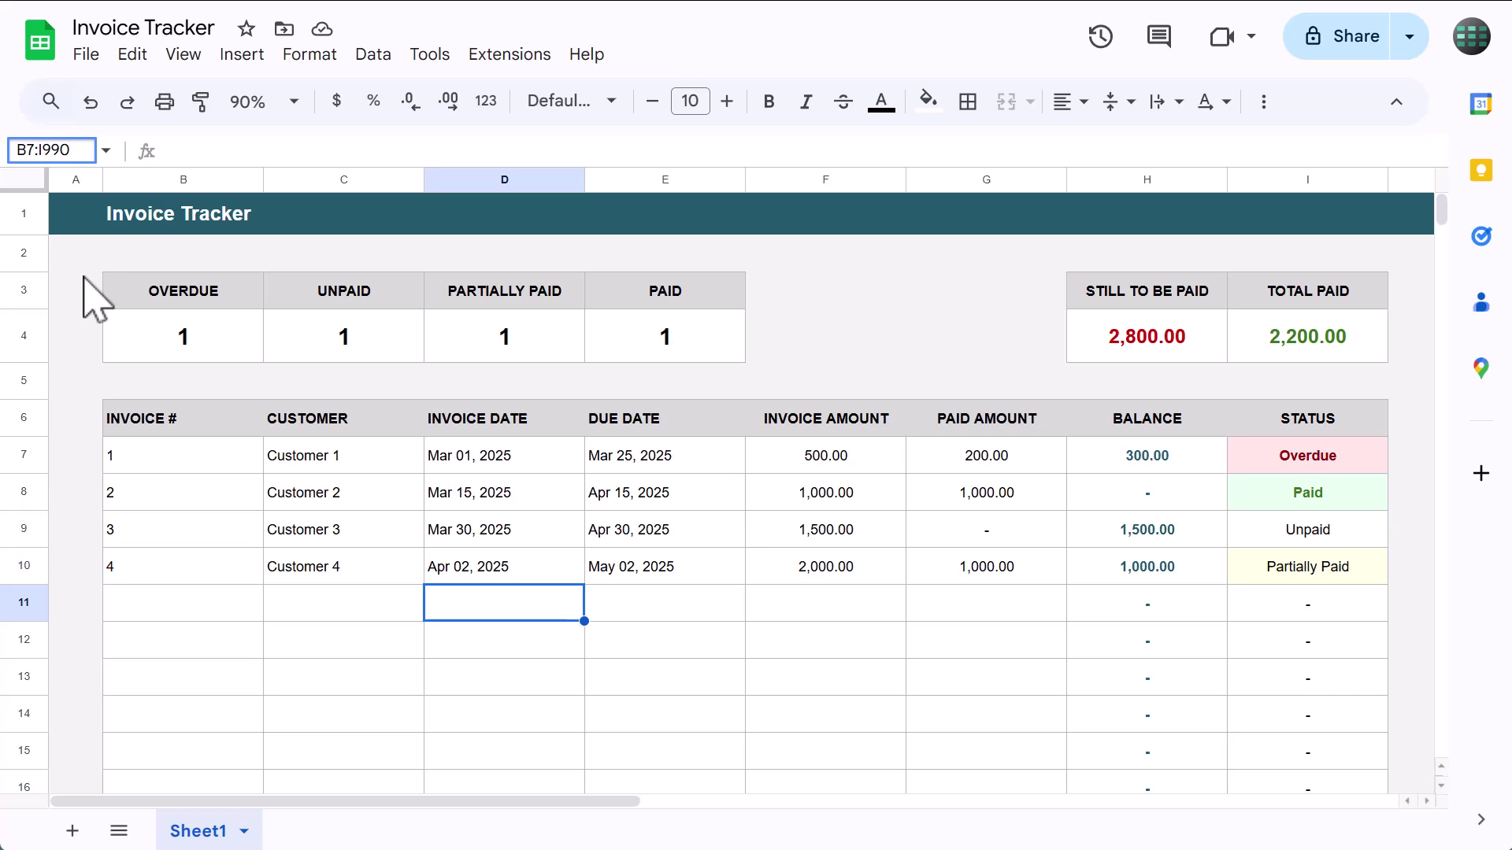
{"action": "key", "text": "Return"}
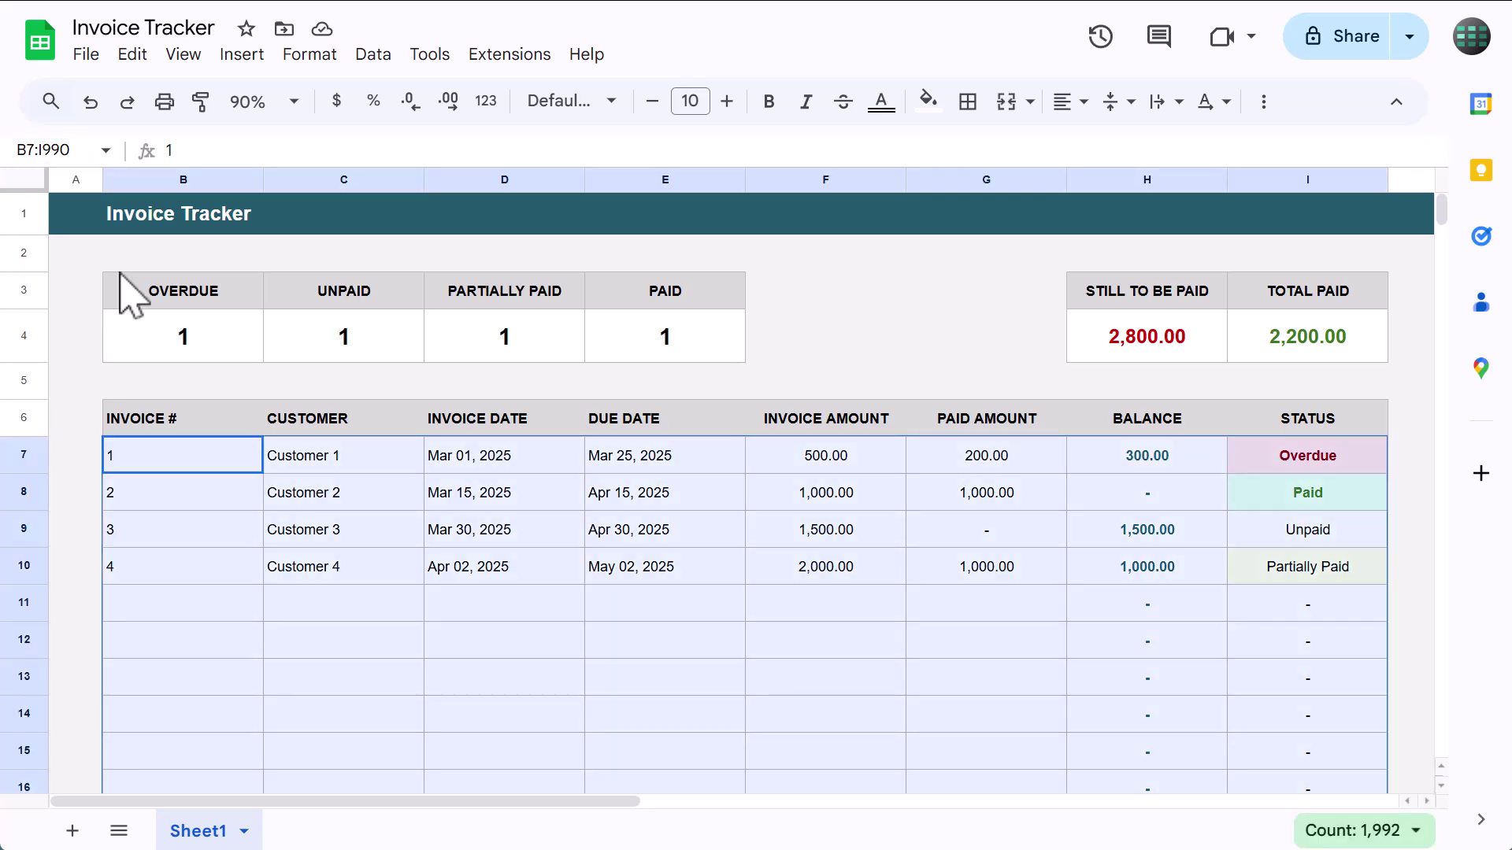
{"action": "left_click", "coordinate": [968, 103]}
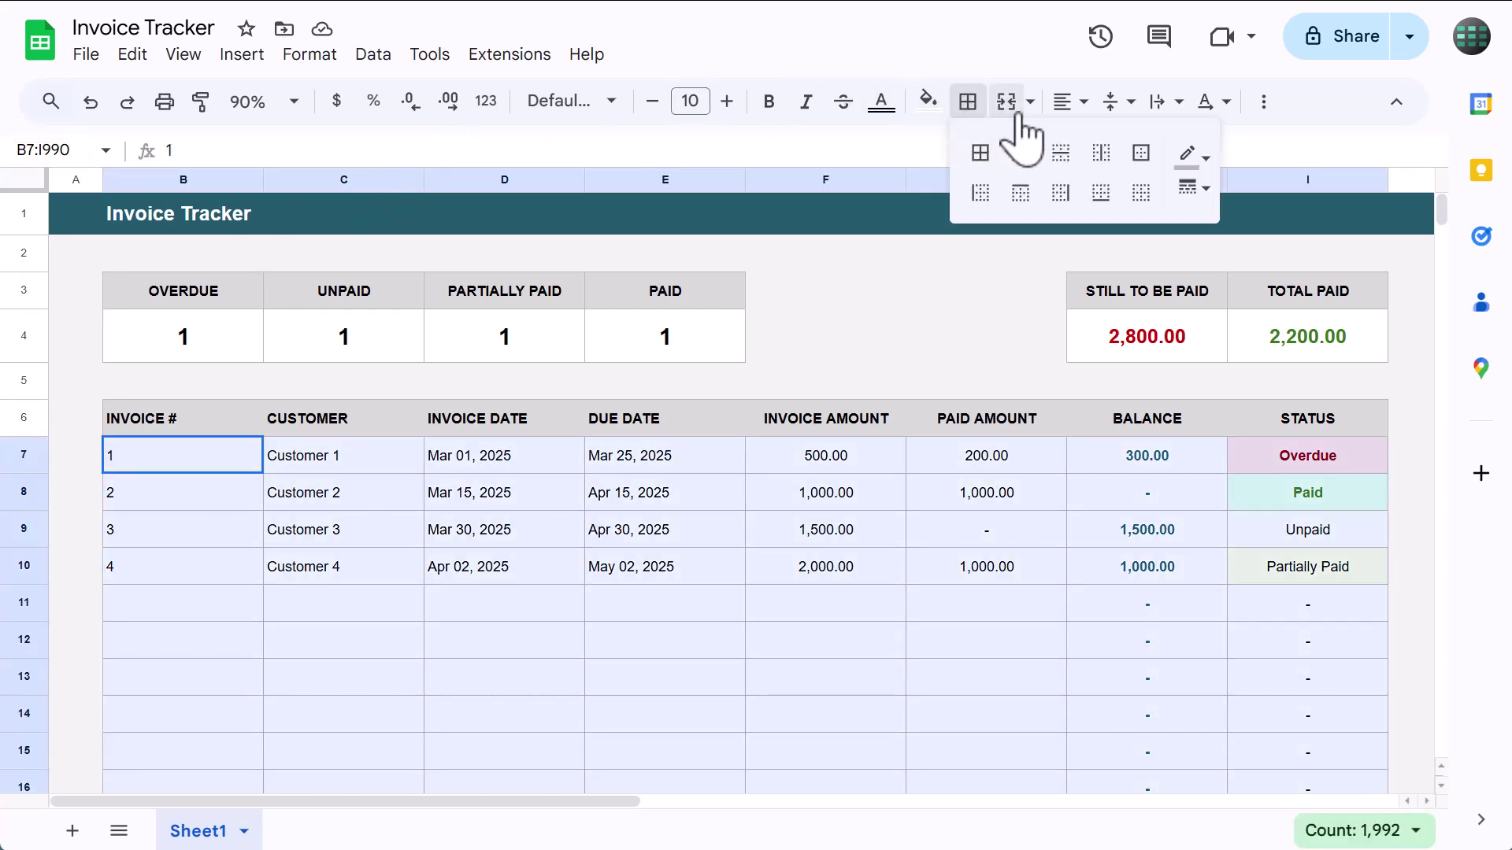
{"action": "left_click", "coordinate": [1197, 159]}
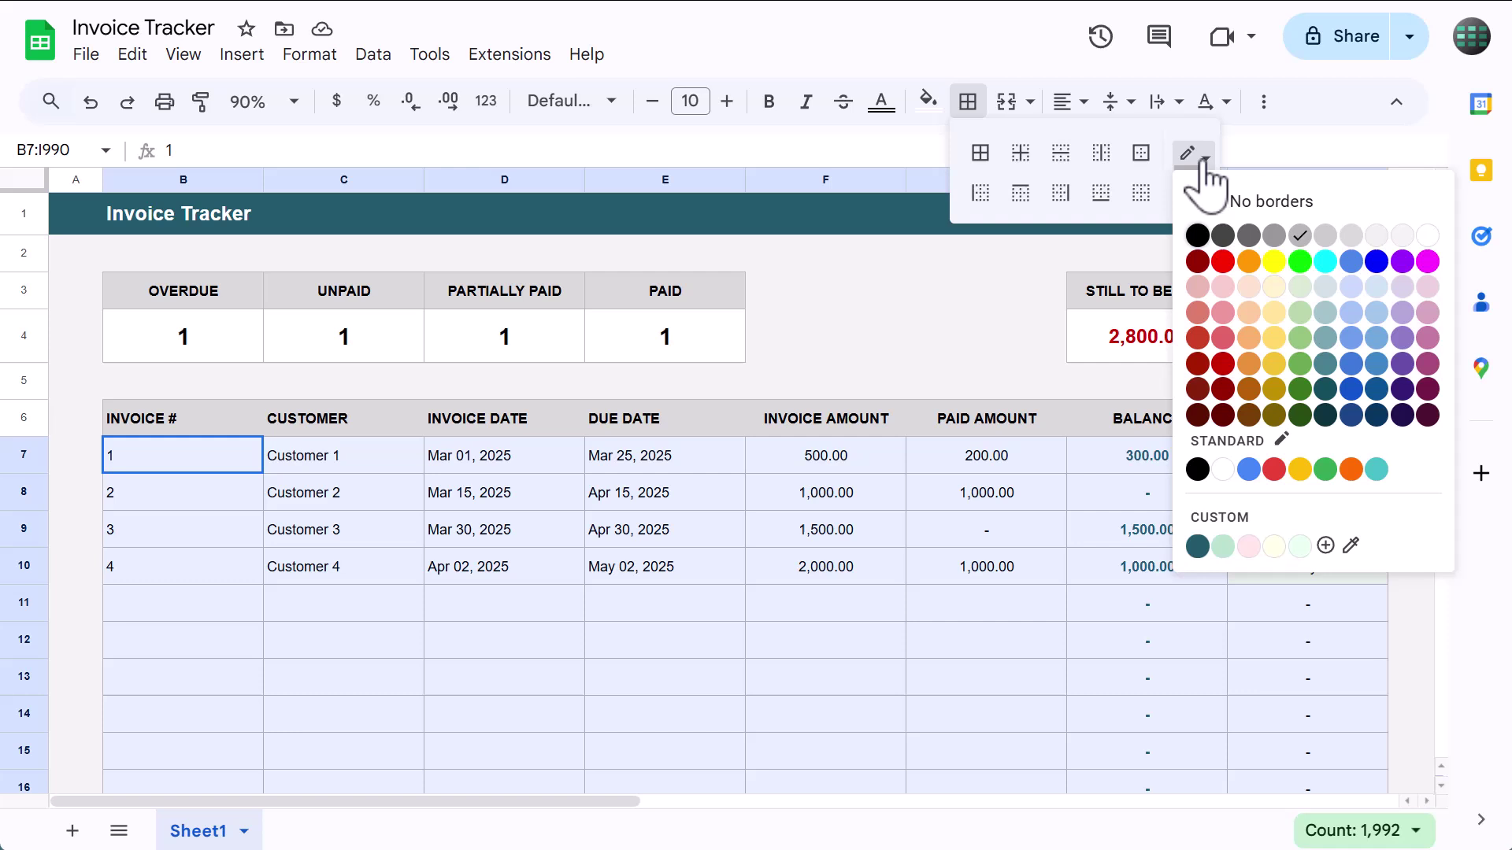
{"action": "left_click", "coordinate": [1351, 238]}
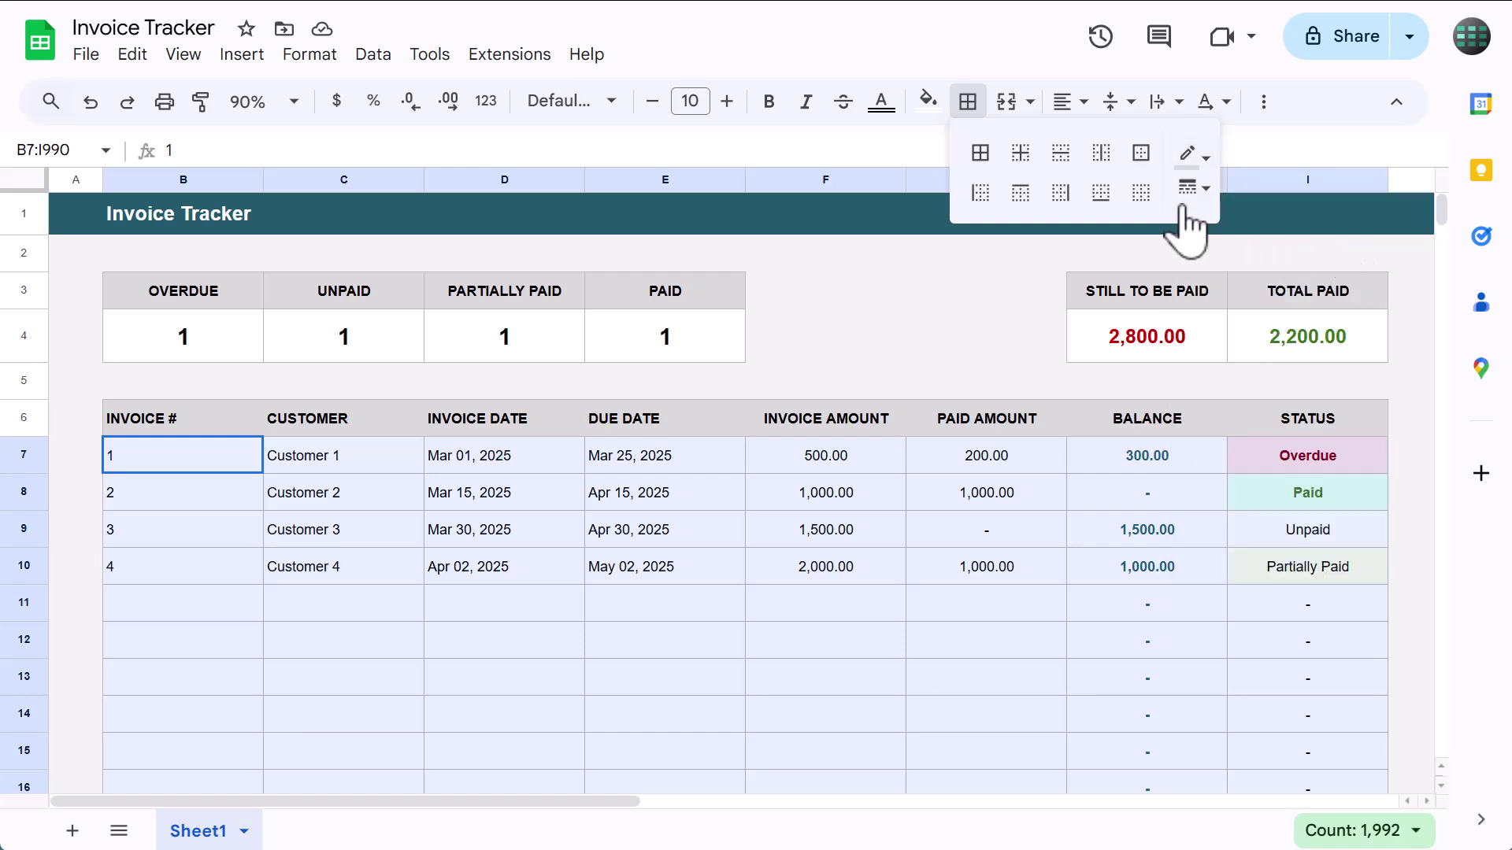
{"action": "left_click", "coordinate": [1019, 160]}
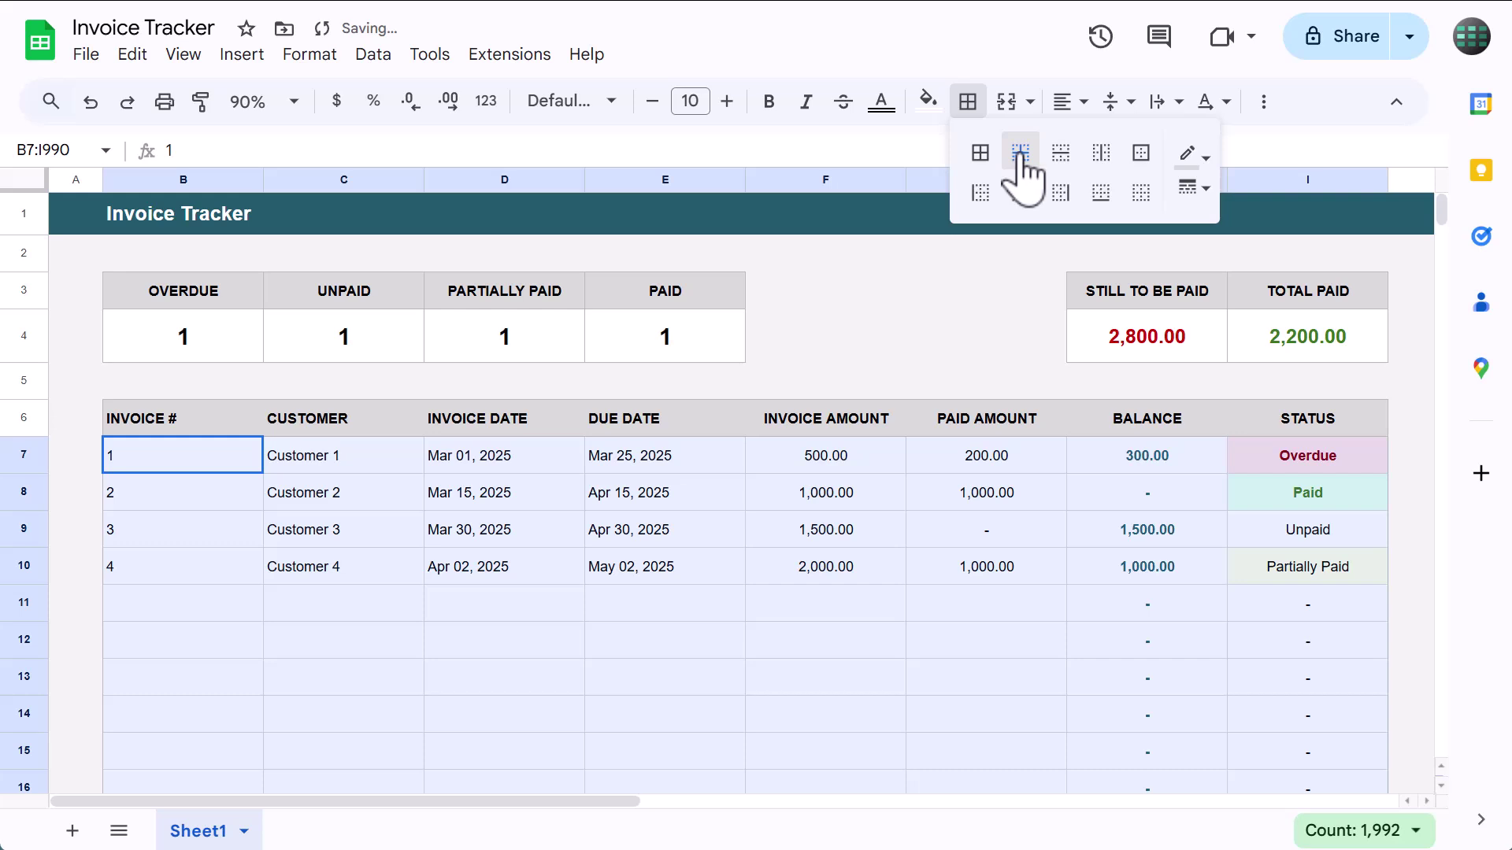
{"action": "left_click", "coordinate": [968, 103]}
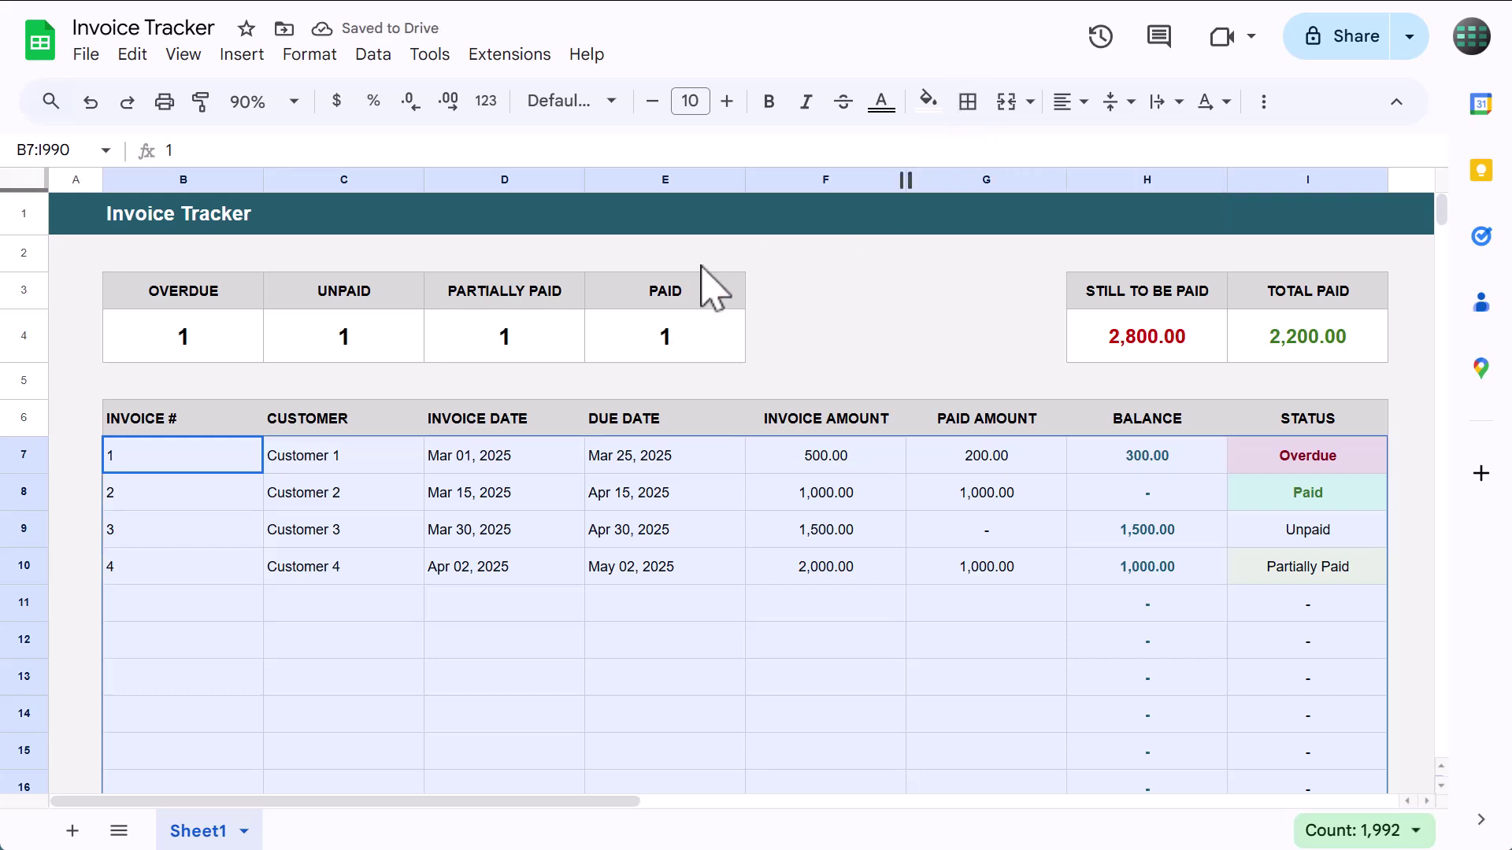
- Freeze the sheet up to row 6 and check that the header rows stay in place when browsing the table
{"action": "left_click", "coordinate": [69, 419]}
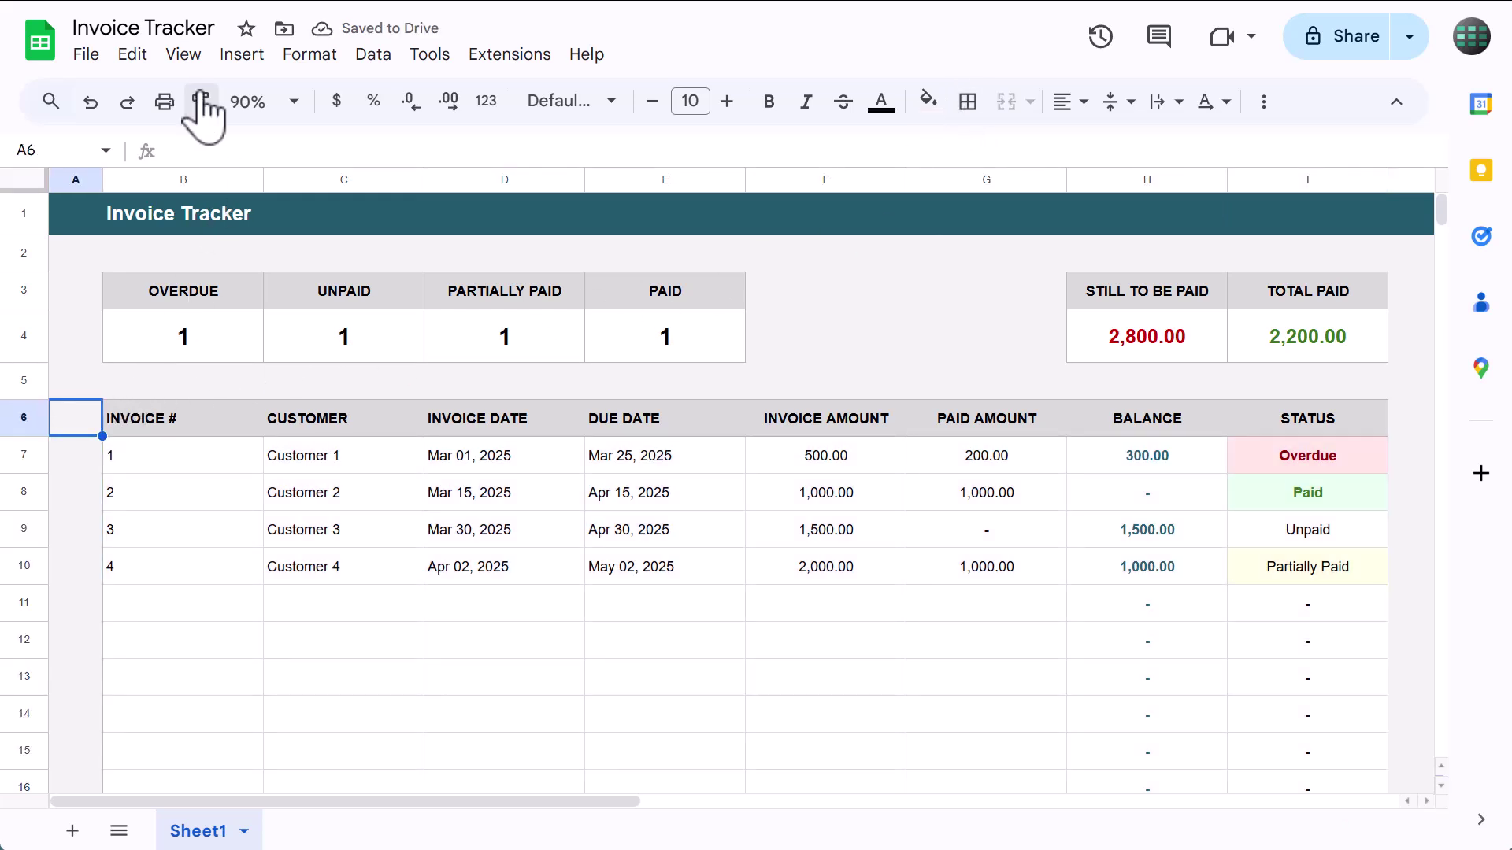
{"action": "left_click", "coordinate": [183, 54]}
{"action": "mouse_move", "coordinate": [243, 138]}
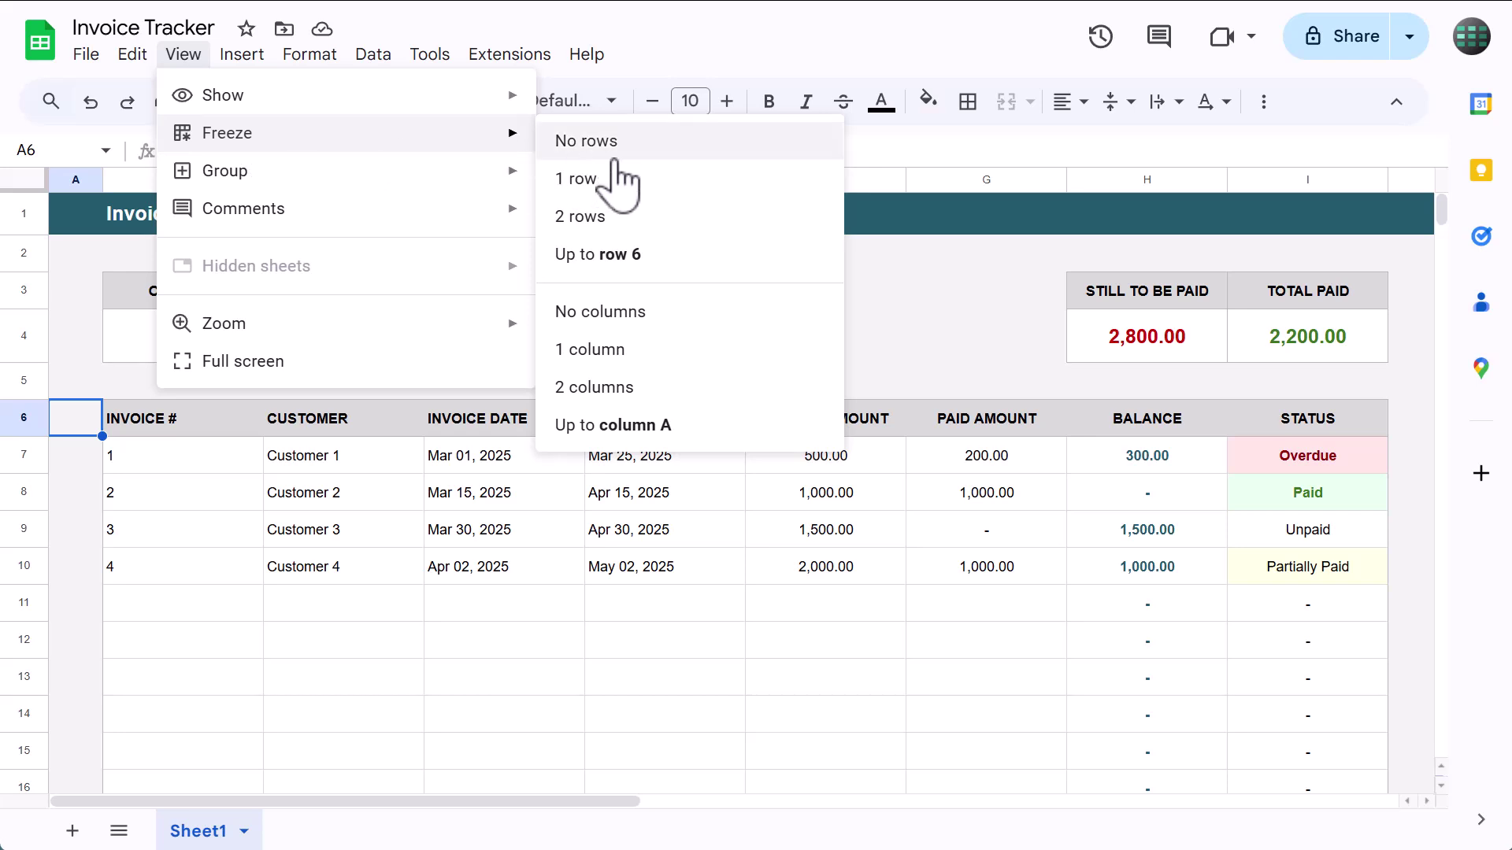
{"action": "left_click", "coordinate": [618, 256]}
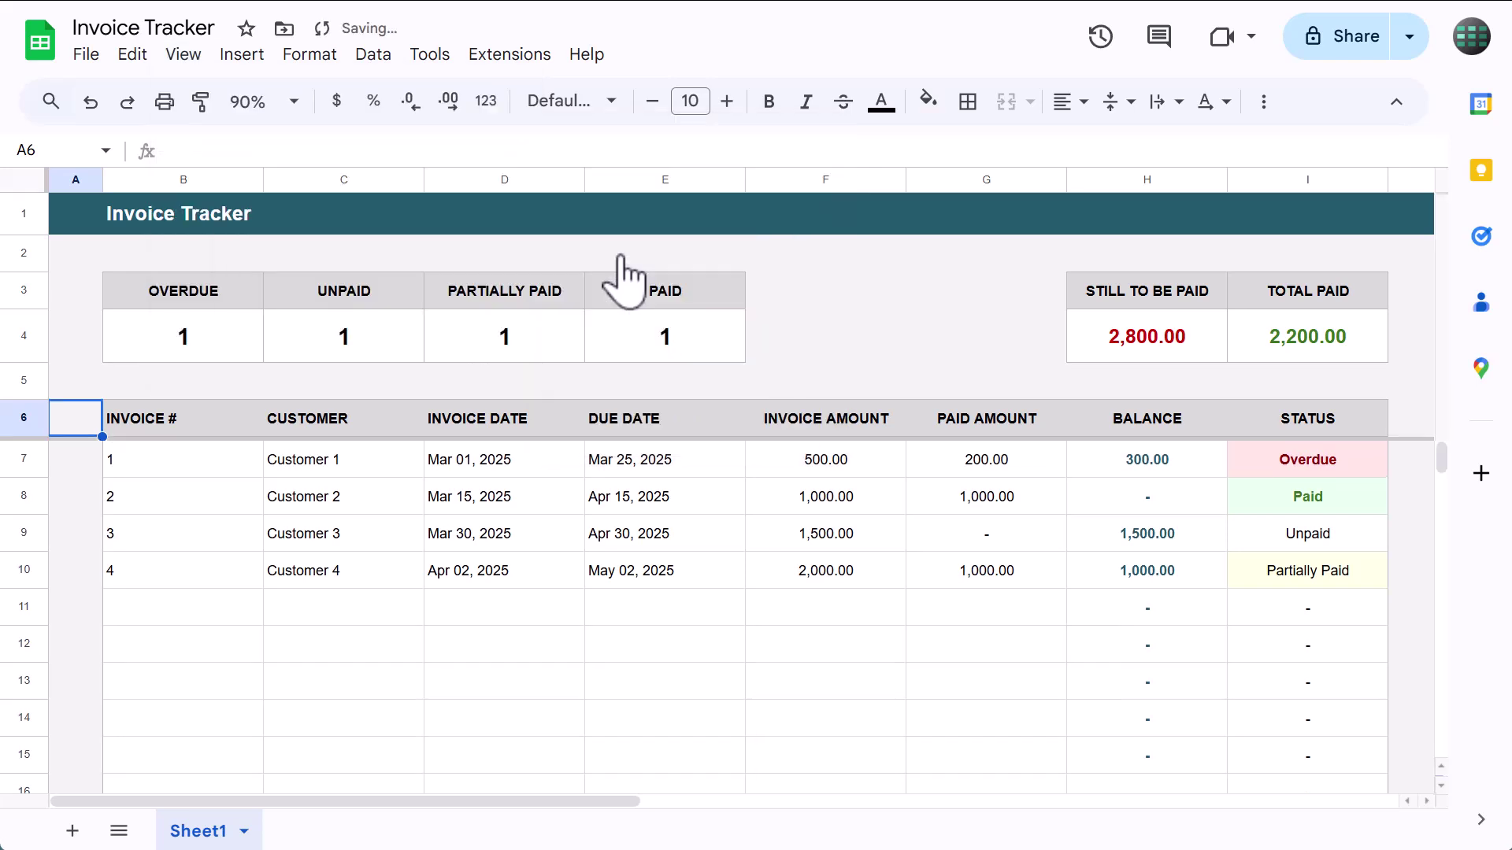
{"action": "left_click", "coordinate": [901, 386]}
{"action": "scroll", "coordinate": [788, 551], "scroll_direction": "down", "scroll_amount": 5}
{"action": "scroll", "coordinate": [756, 598], "scroll_direction": "up", "scroll_amount": 5}
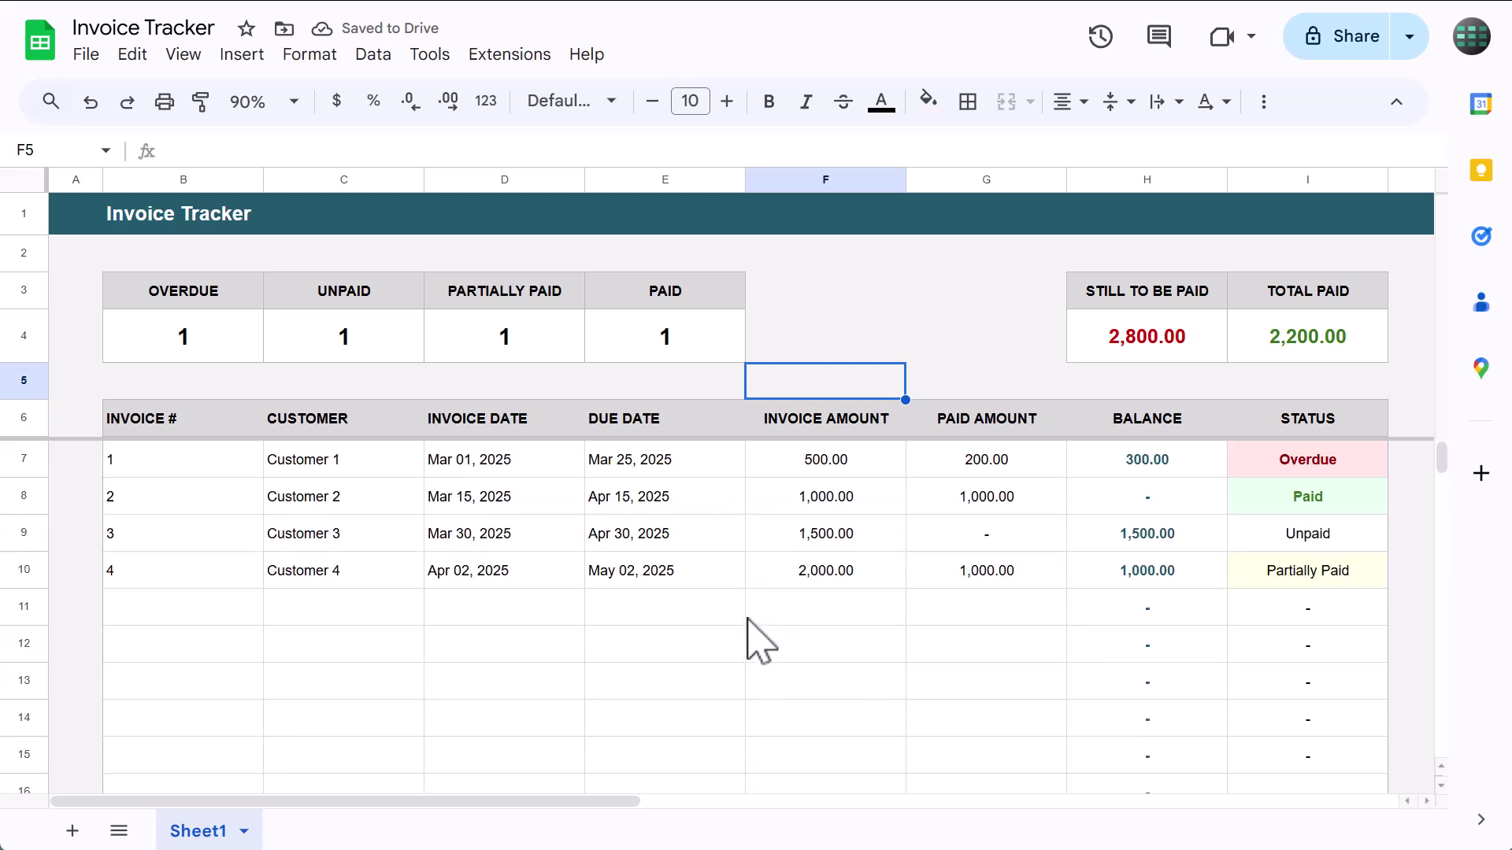